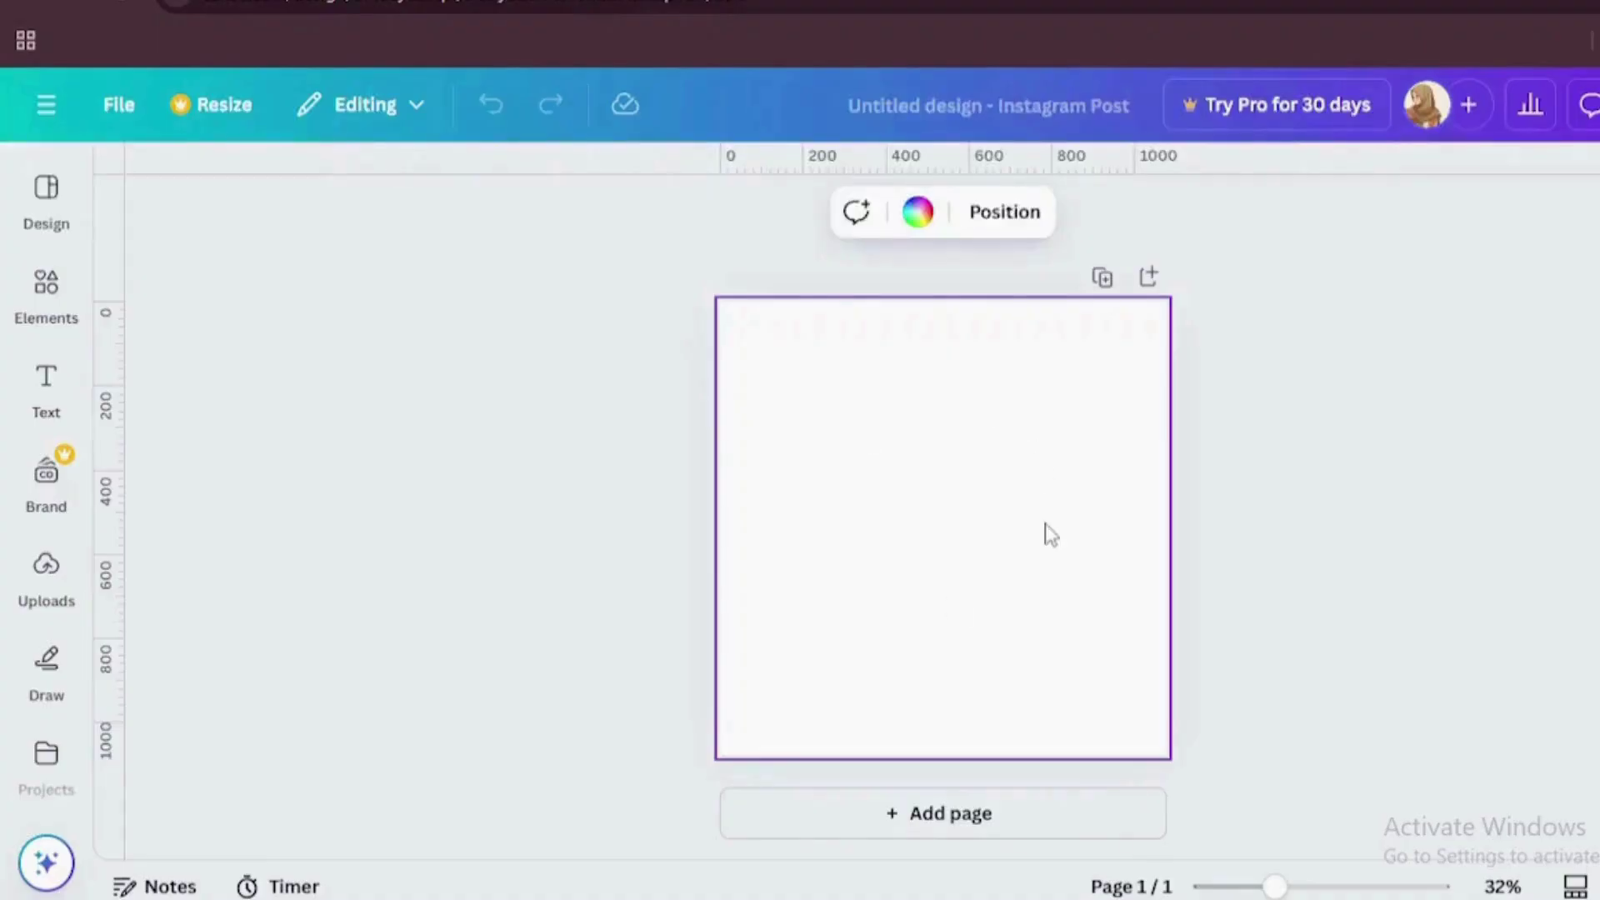
Step: Add the uploaded burger photo, enlarge it by its corners and centre it on the page
{"action": "left_click", "coordinate": [46, 575]}
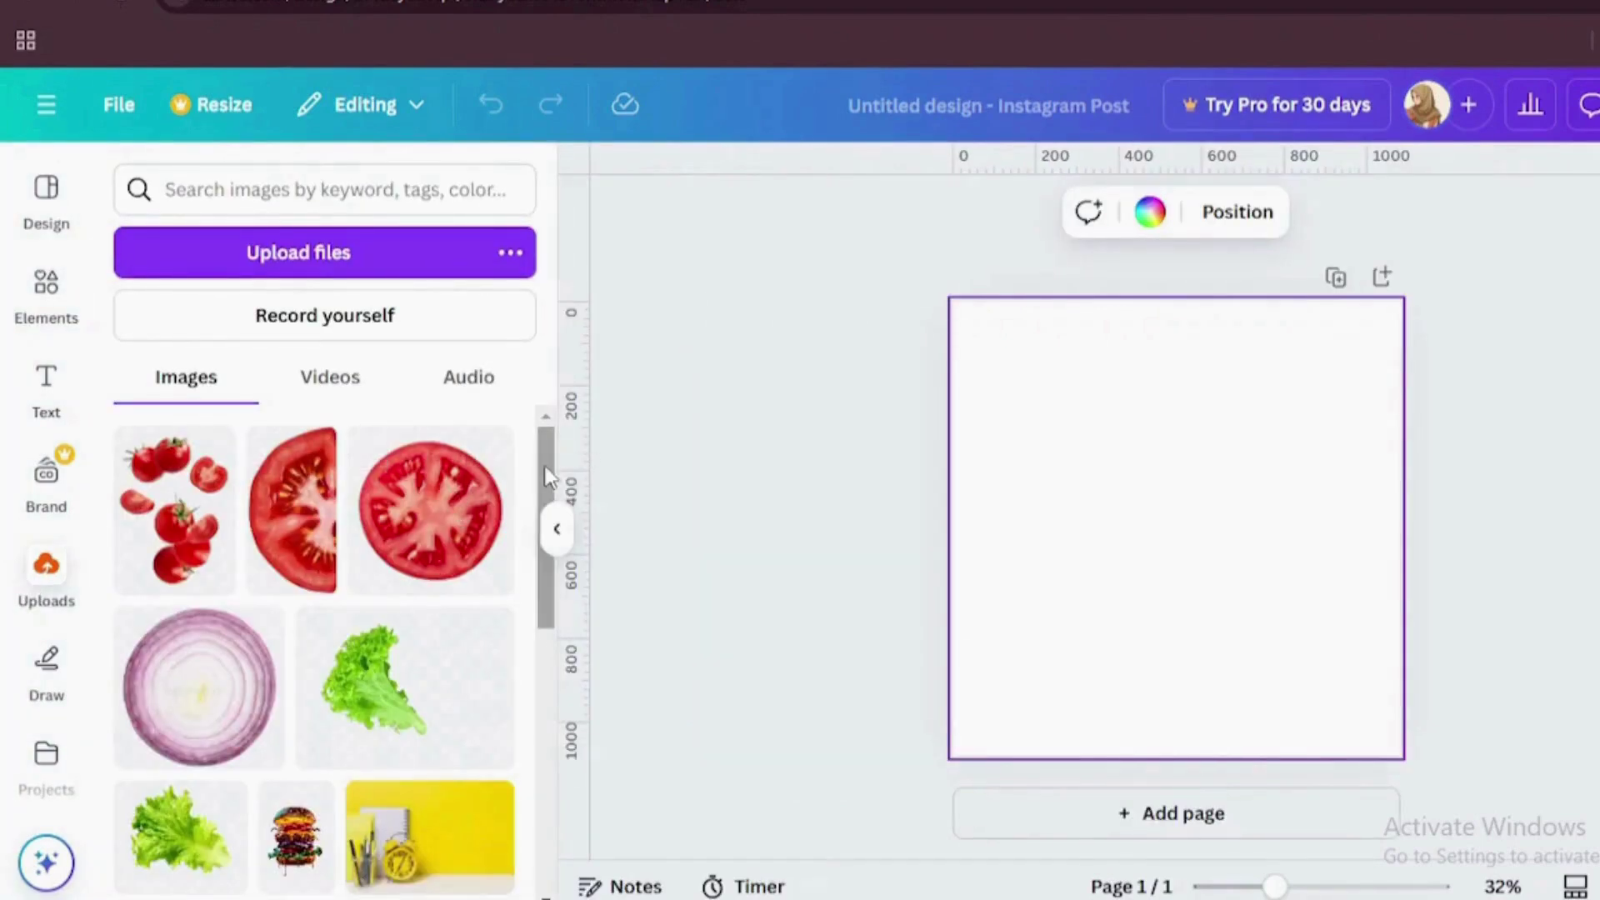
{"action": "left_click", "coordinate": [293, 863]}
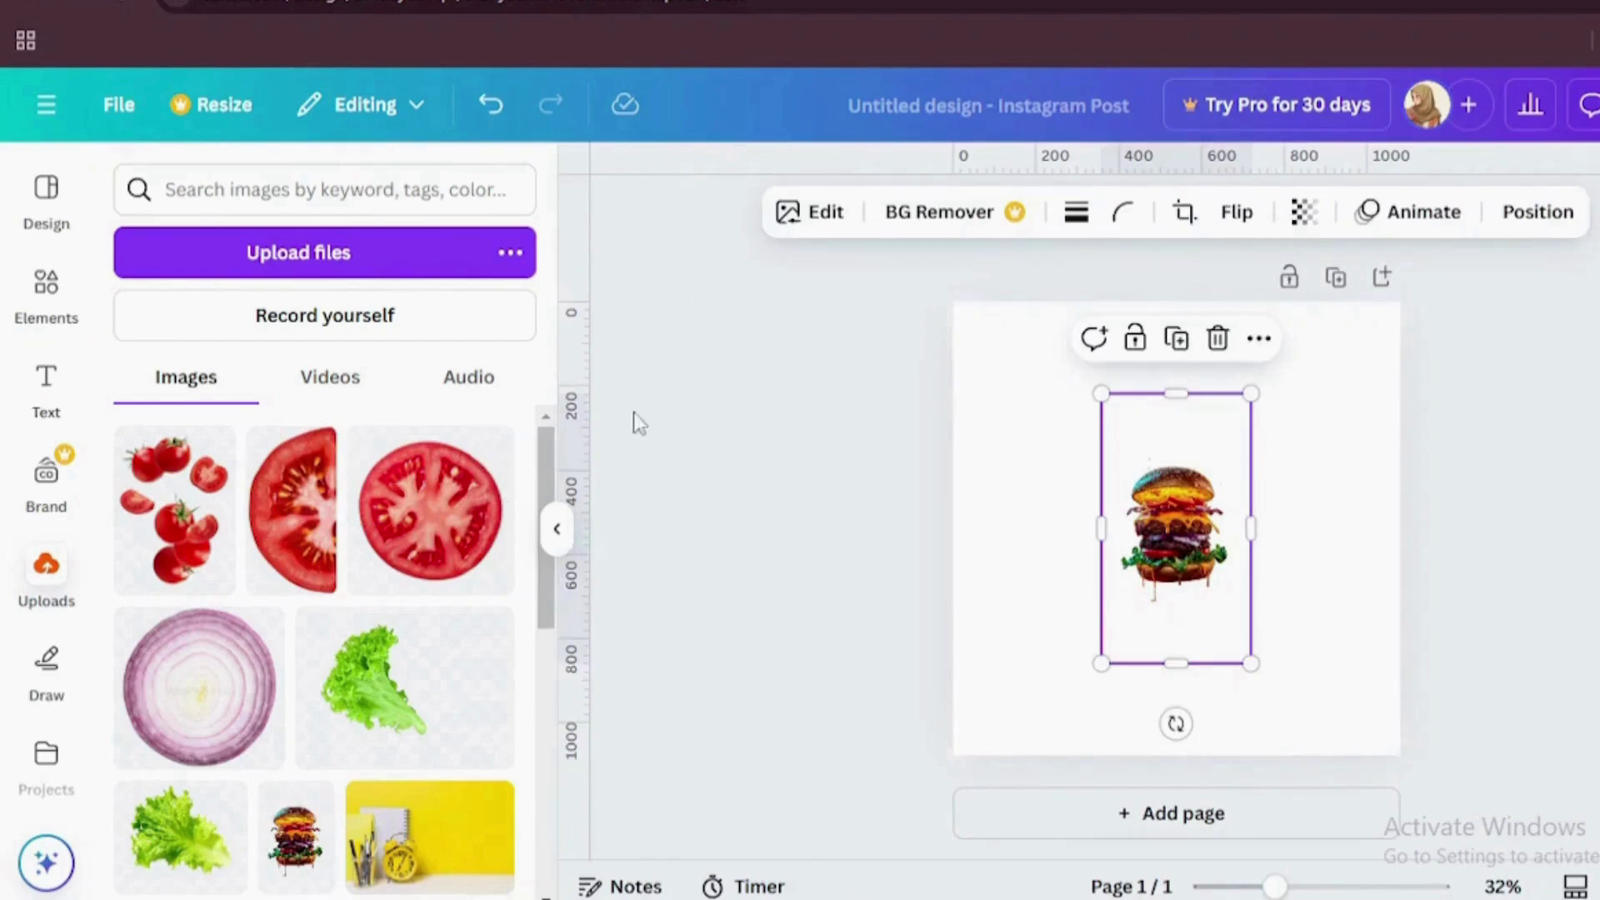
{"action": "left_click", "coordinate": [558, 532]}
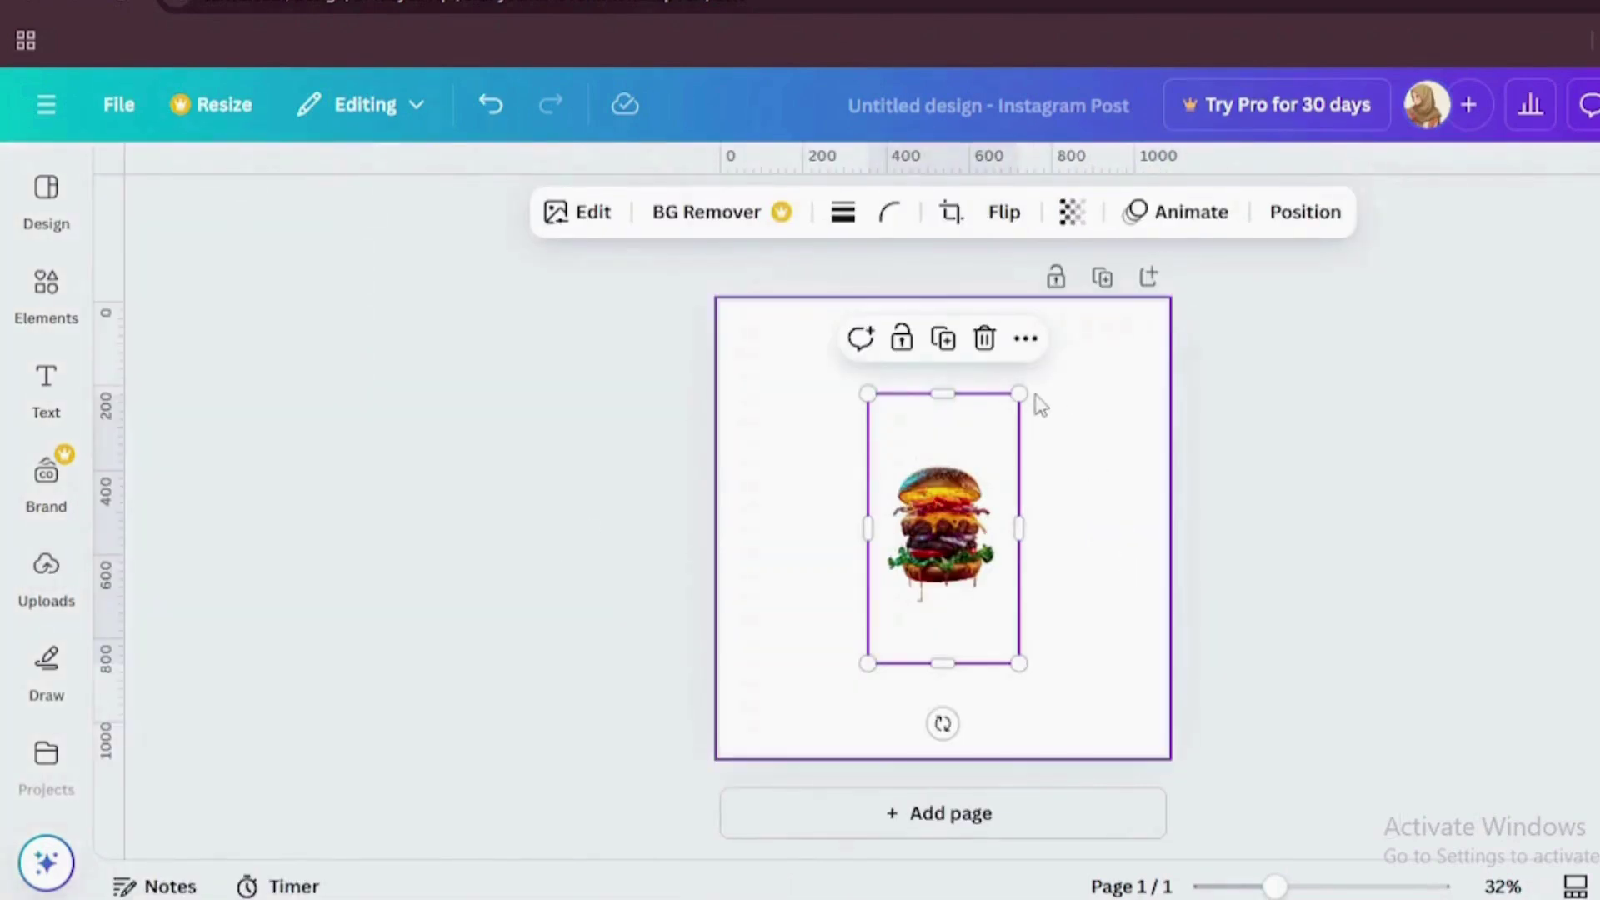
{"action": "left_click_drag", "start_coordinate": [1018, 393], "coordinate": [1057, 319]}
{"action": "left_click_drag", "start_coordinate": [942, 554], "coordinate": [942, 584]}
{"action": "left_click_drag", "start_coordinate": [1039, 377], "coordinate": [1115, 323]}
{"action": "left_click_drag", "start_coordinate": [962, 527], "coordinate": [944, 546]}
{"action": "left_click", "coordinate": [754, 421]}
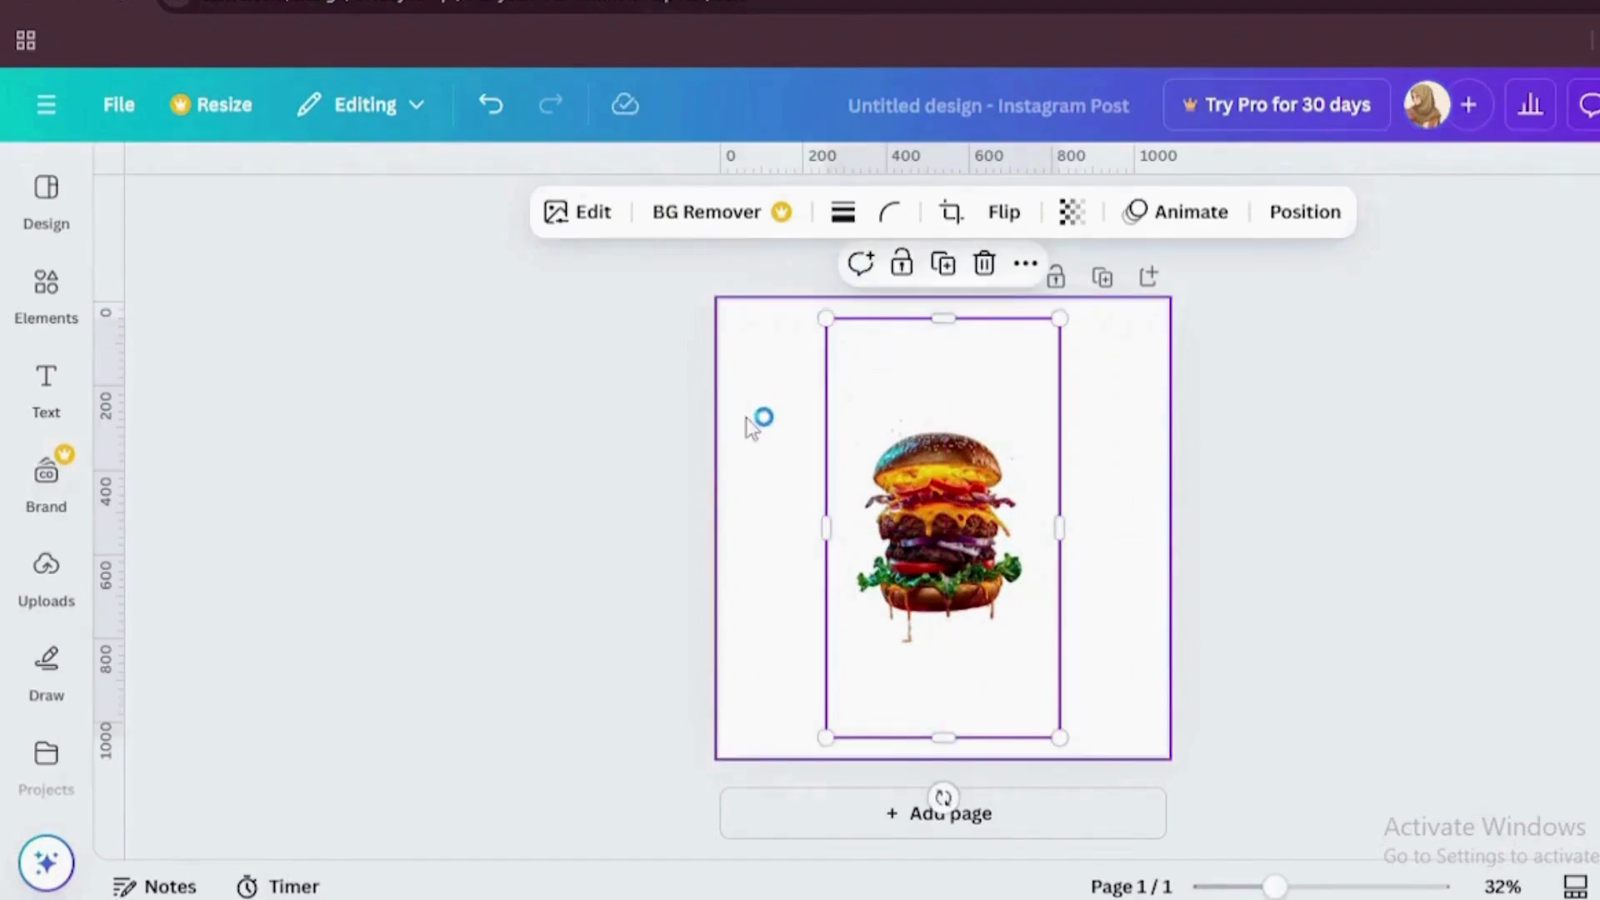
Step: Colour the page background #4B1515, then search Elements for 'shadow' and show all graphics
{"action": "left_click", "coordinate": [844, 213]}
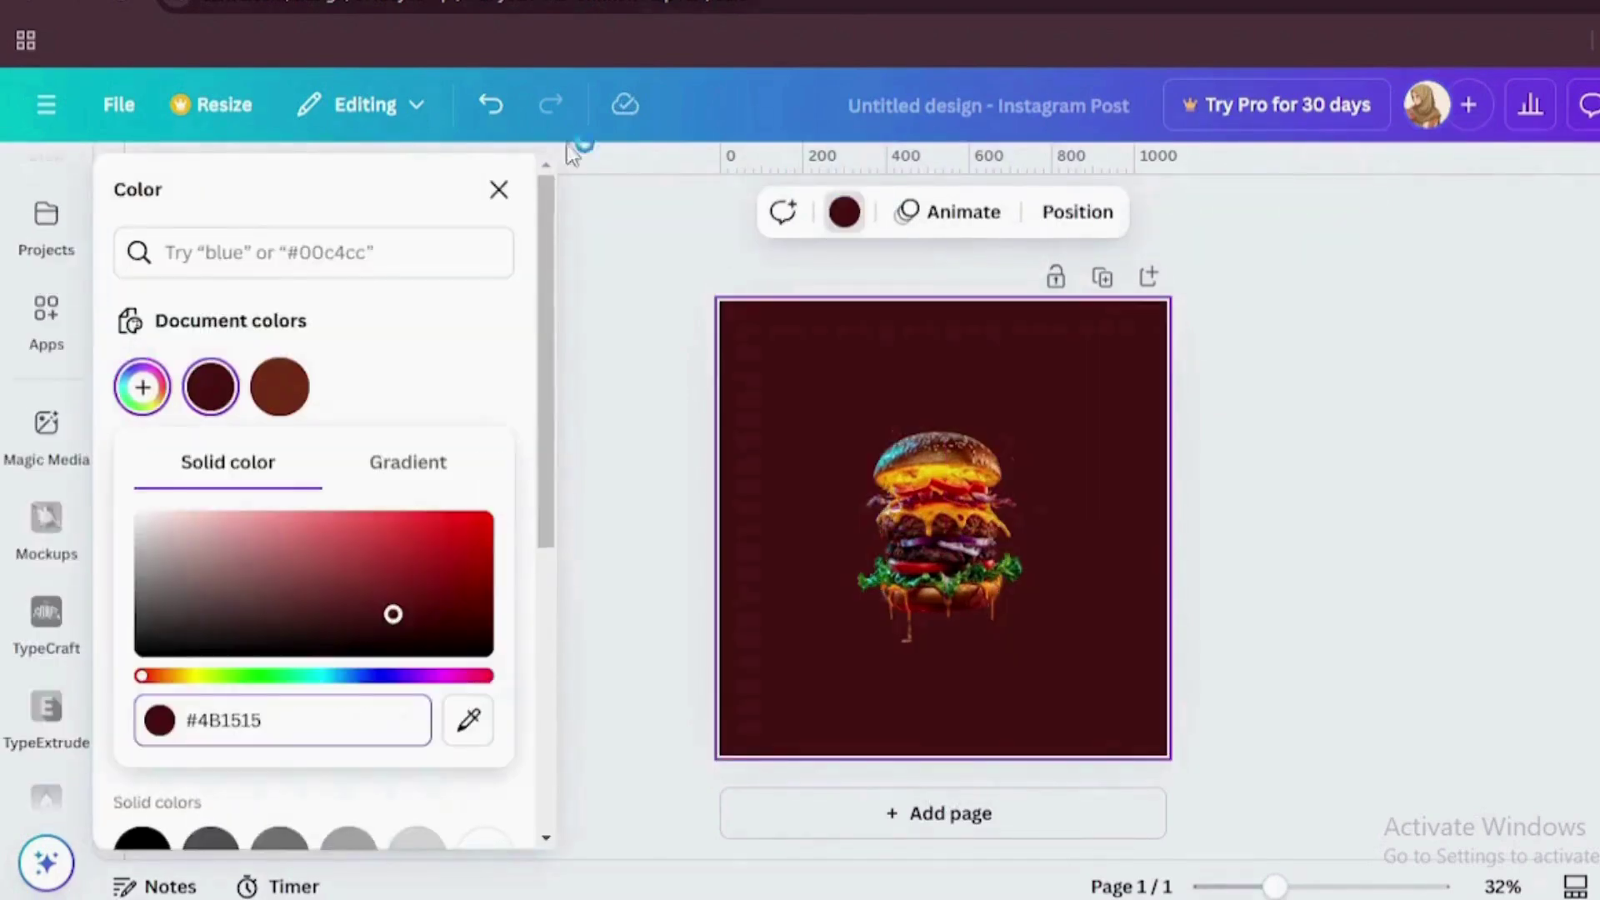
{"action": "left_click", "coordinate": [498, 191]}
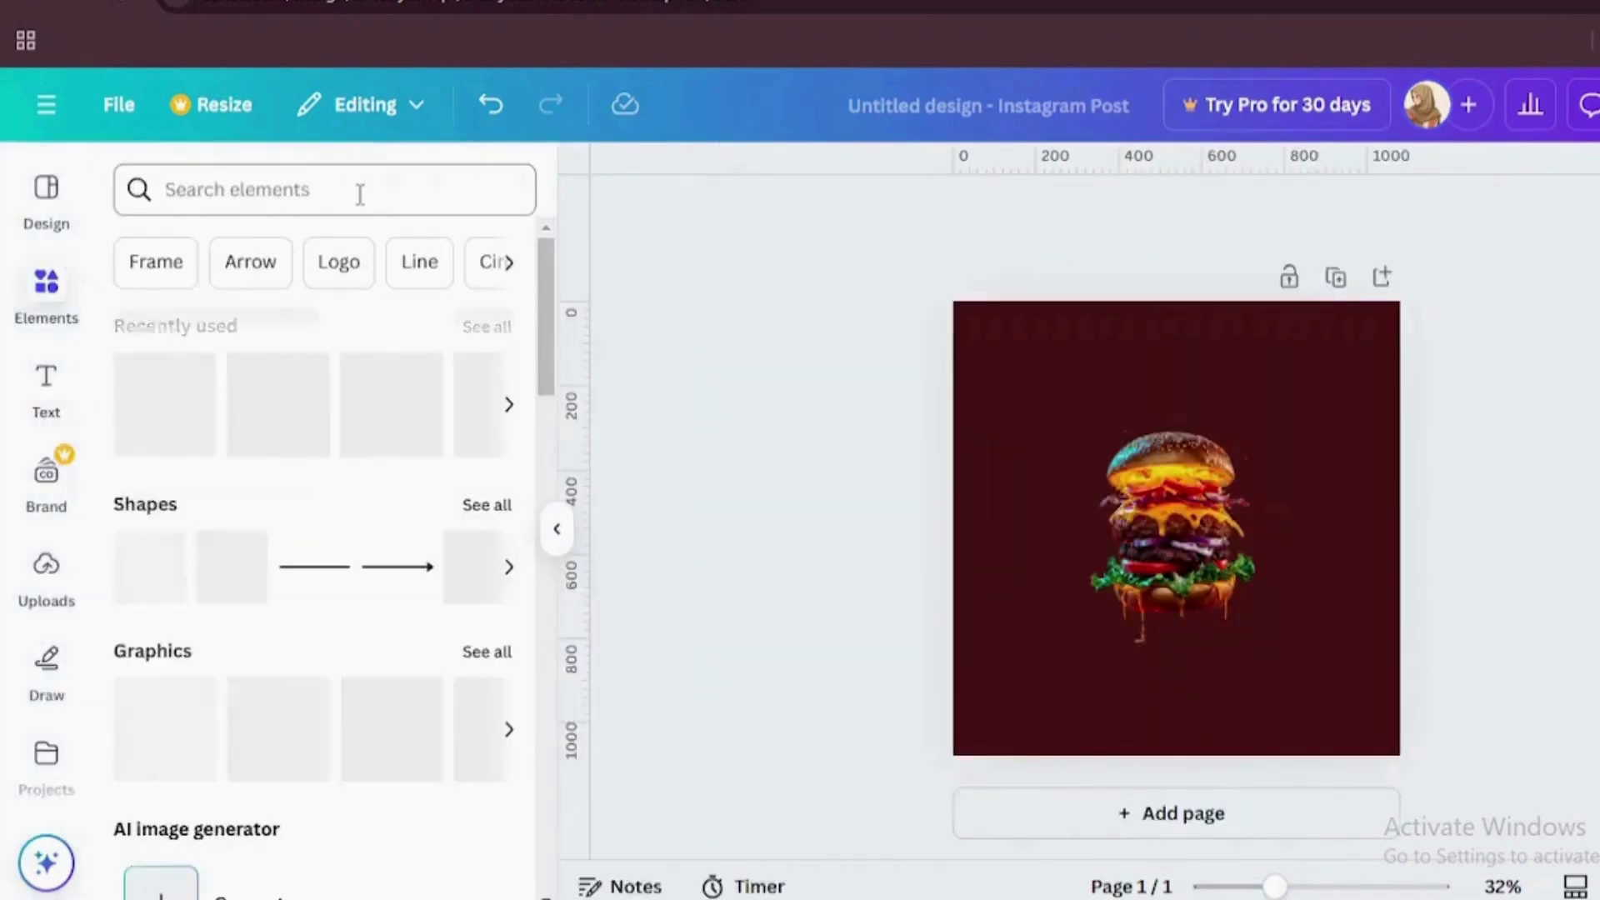
{"action": "left_click", "coordinate": [360, 193]}
{"action": "type", "text": "shadow"}
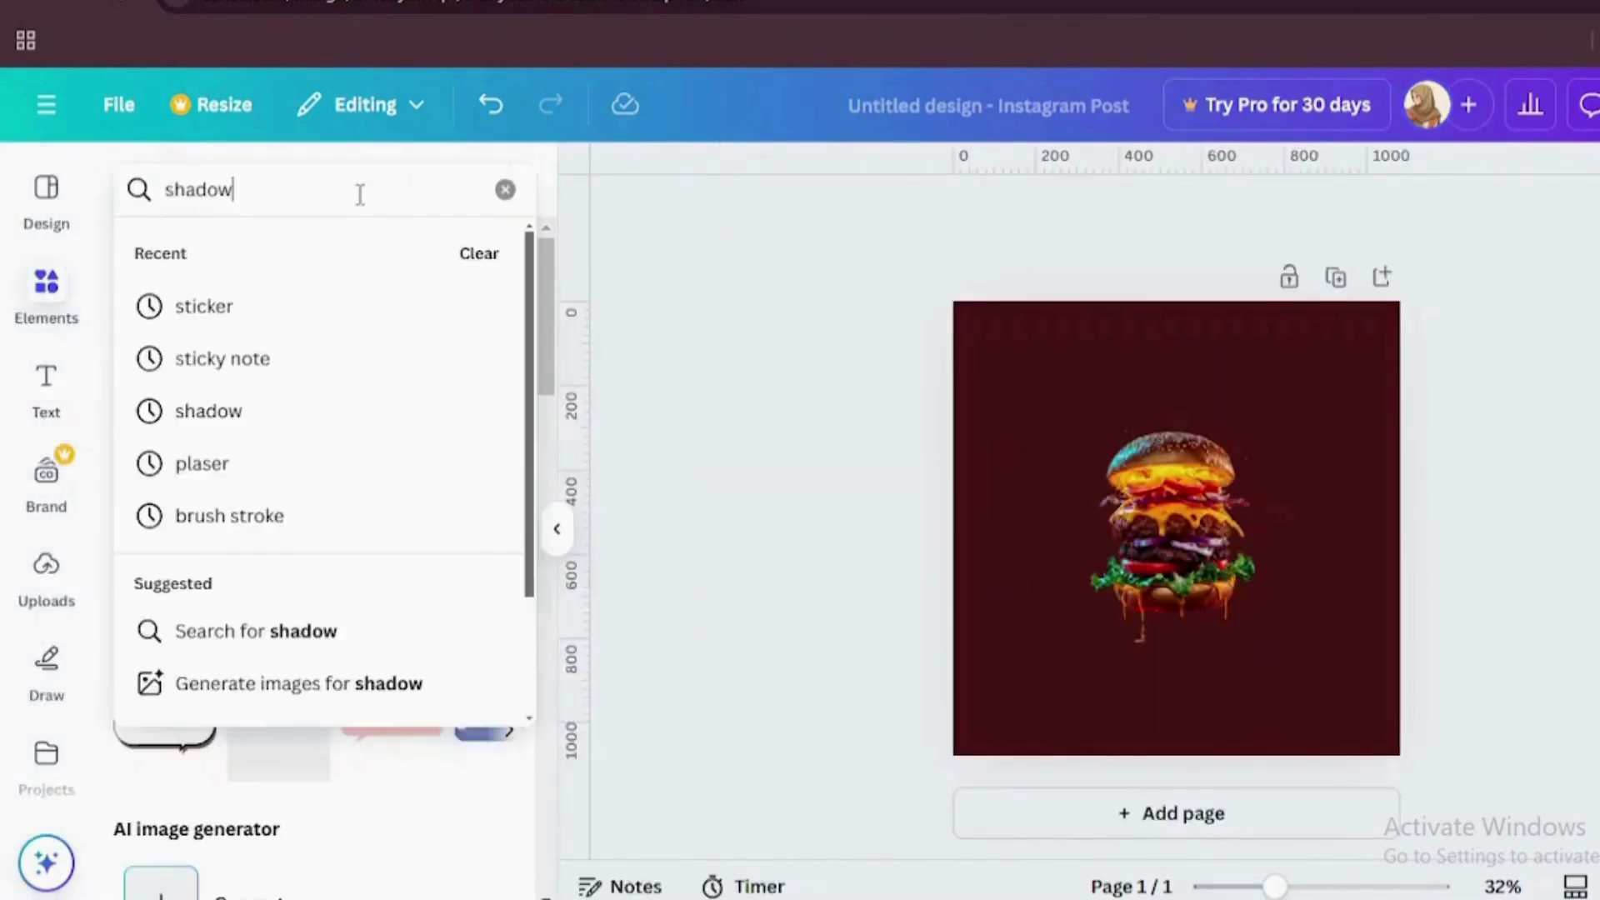
{"action": "key", "text": "Return"}
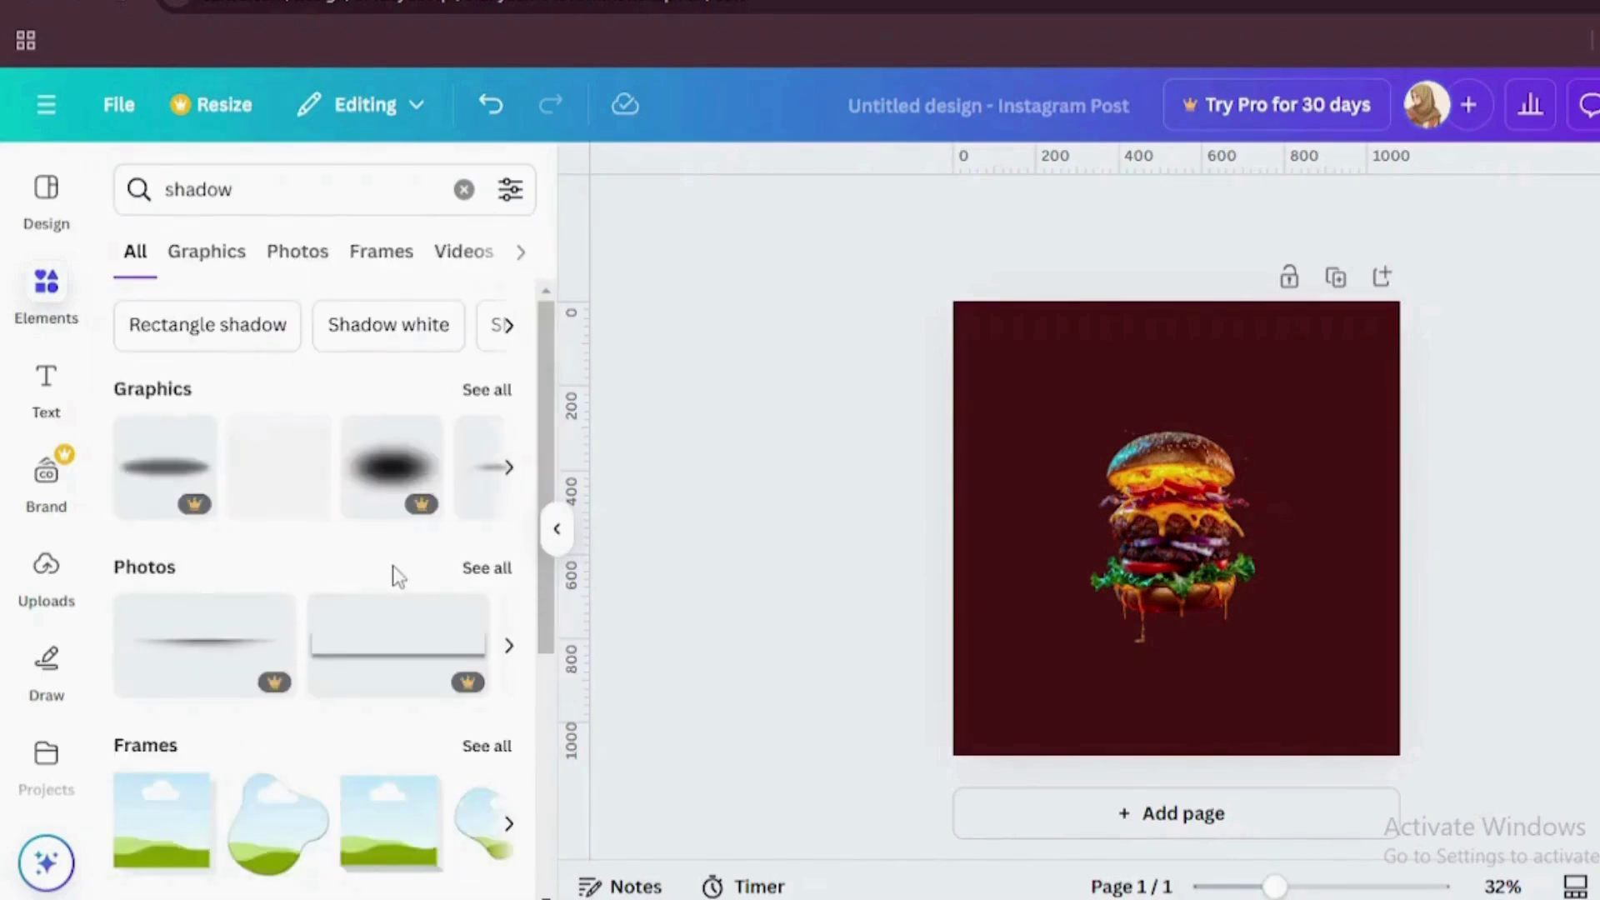
{"action": "left_click", "coordinate": [497, 393]}
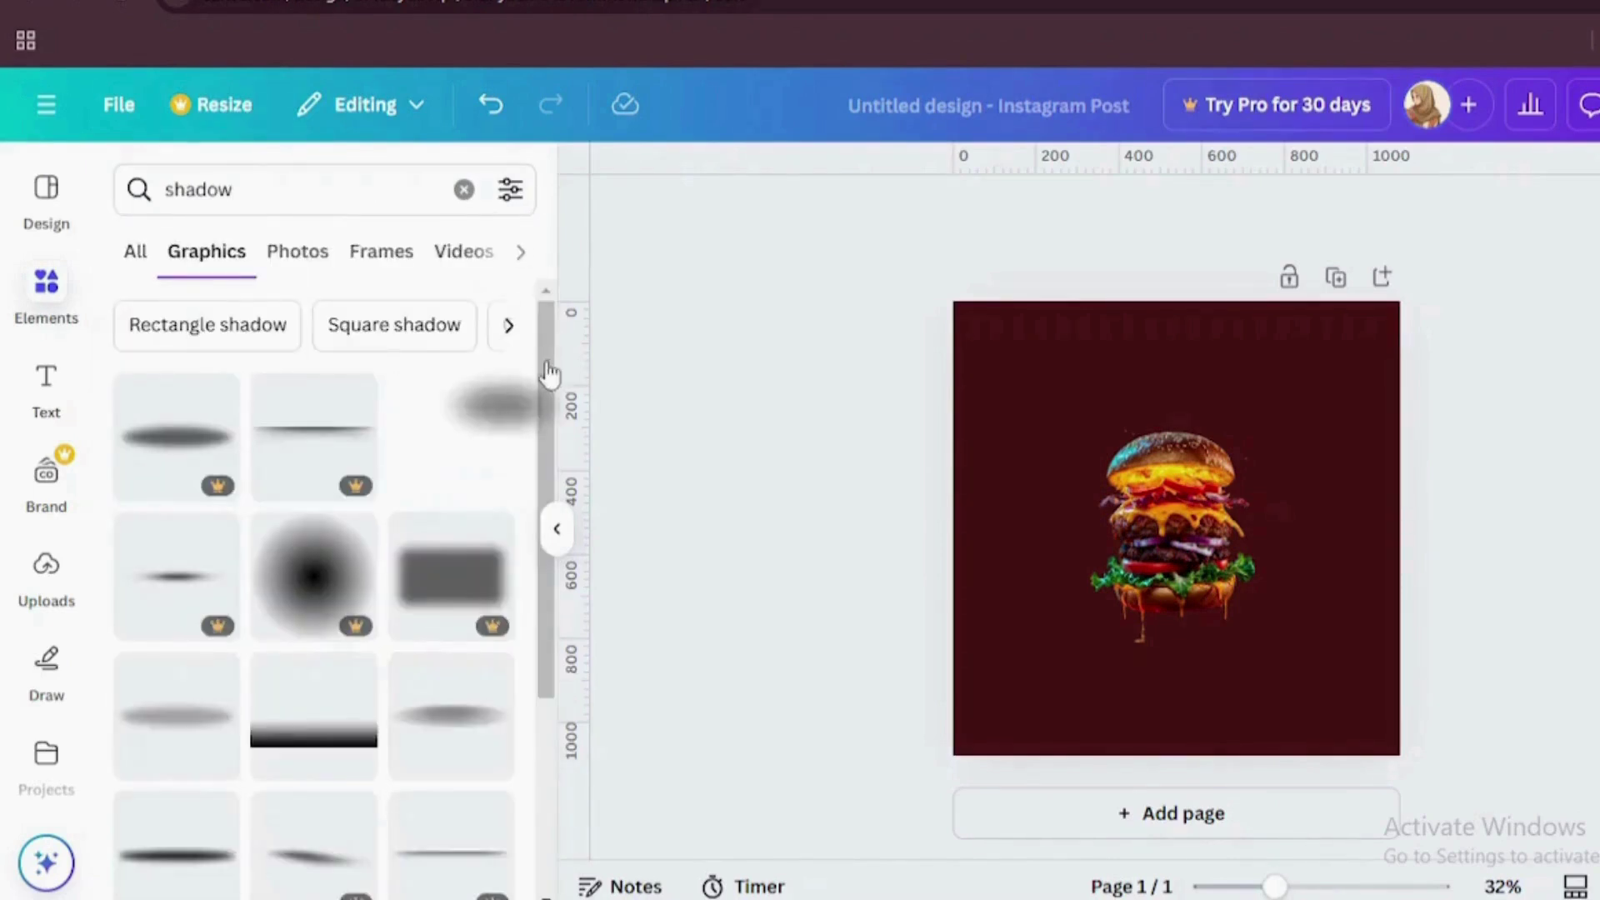
{"action": "scroll", "coordinate": [550, 370], "scroll_direction": "down", "scroll_amount": 4}
{"action": "scroll", "coordinate": [551, 600], "scroll_direction": "down", "scroll_amount": 5}
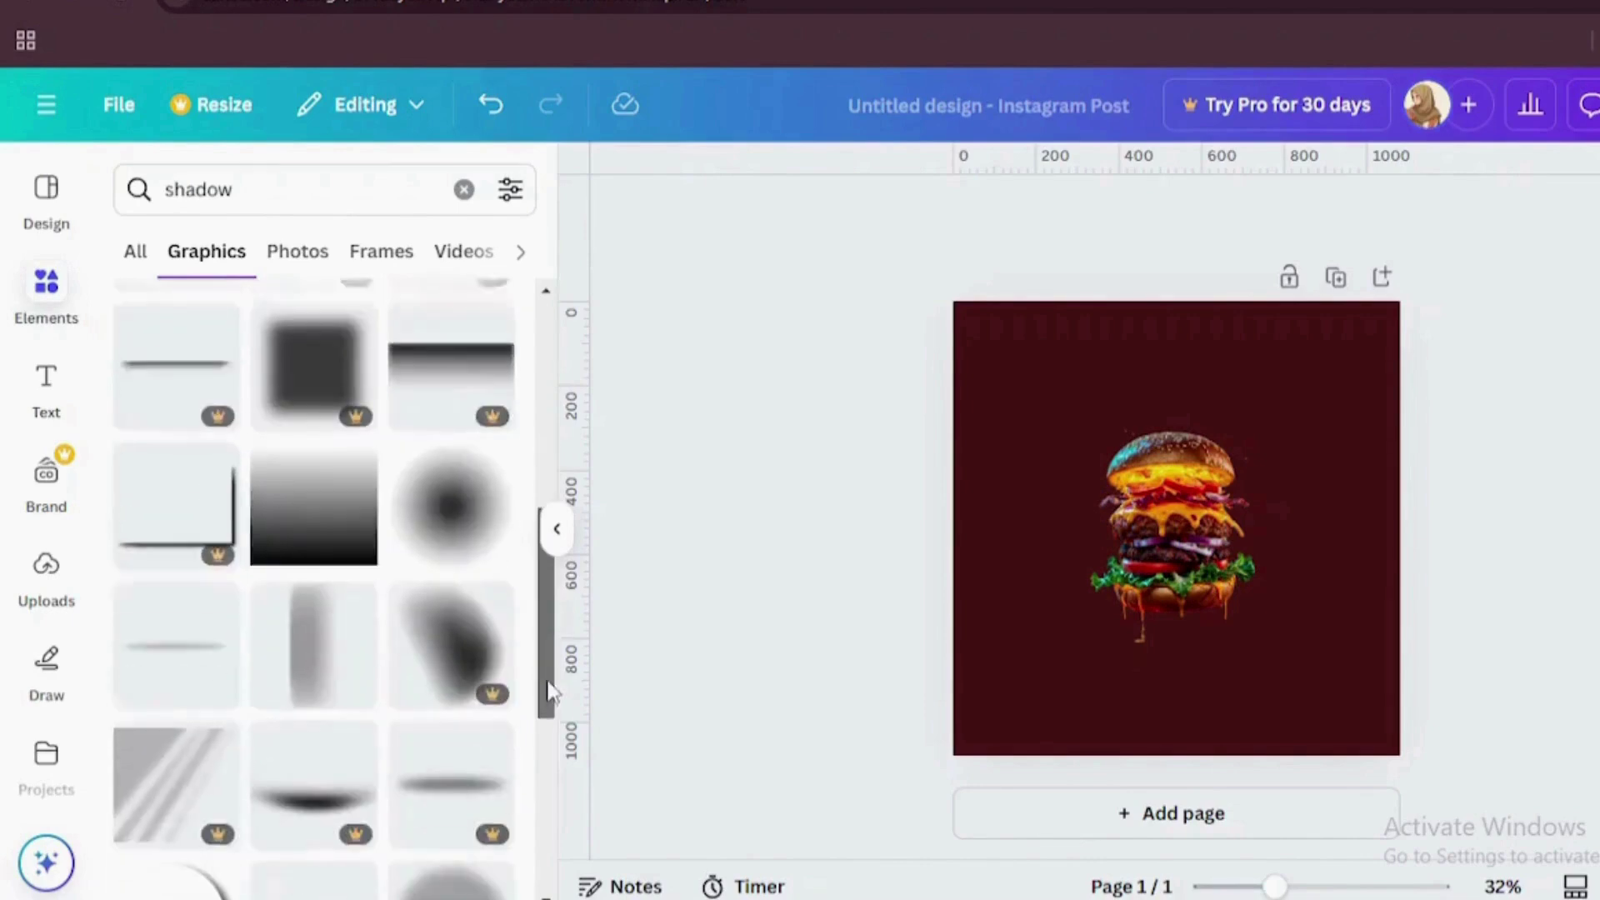
Step: Add a radial shadow graphic, enlarge it to about 1218×1218 and tint it yellow-orange
{"action": "left_click", "coordinate": [455, 472]}
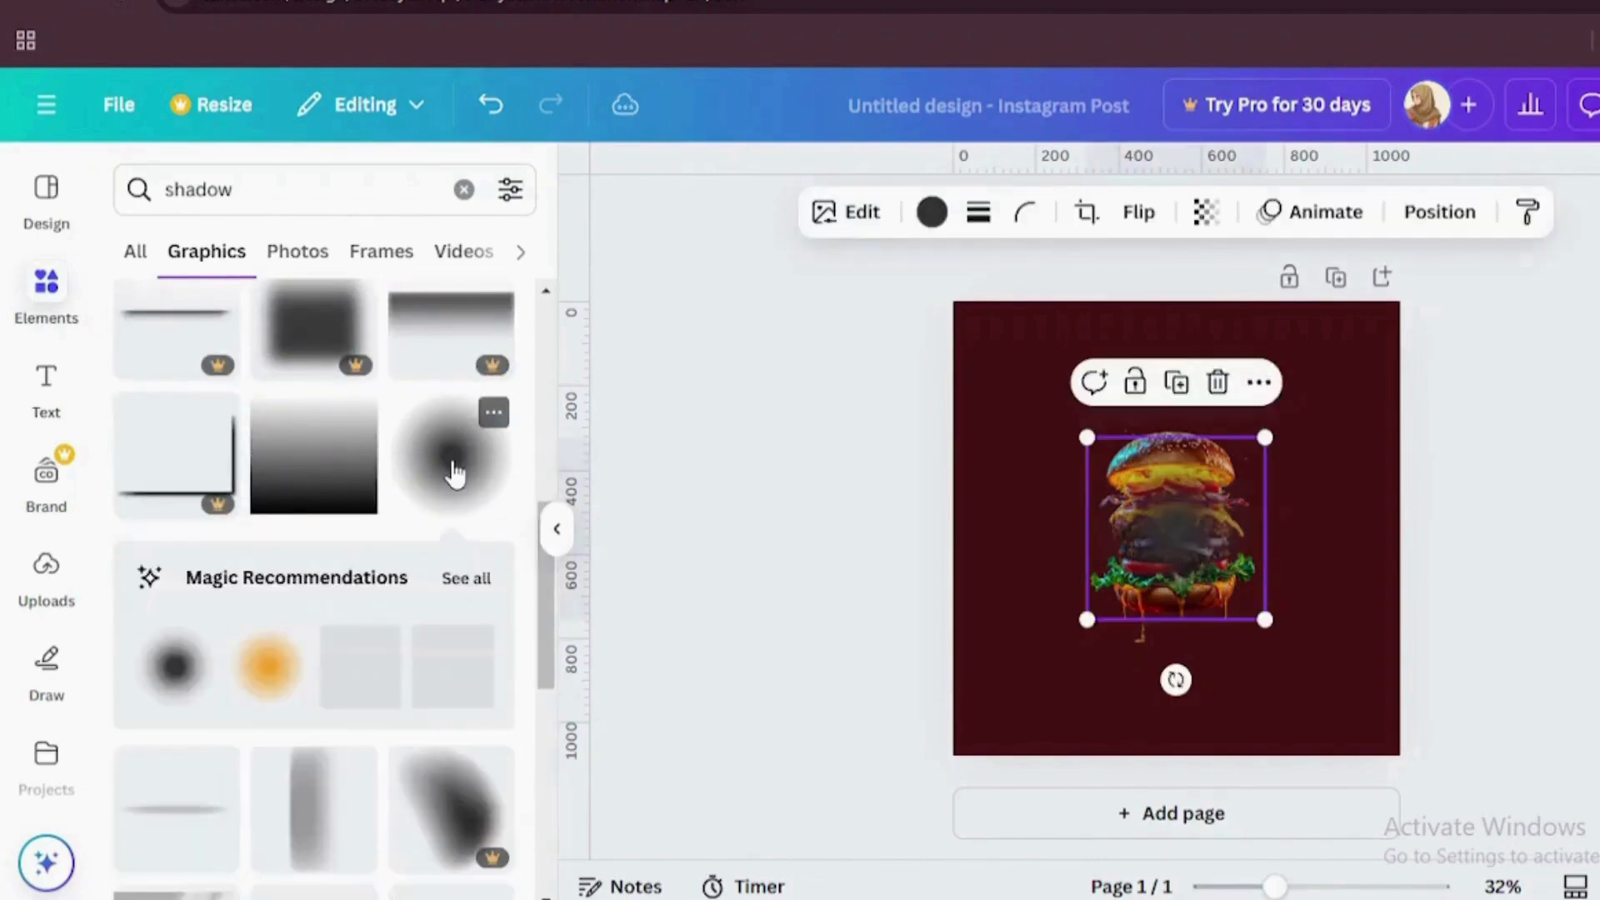
{"action": "left_click", "coordinate": [555, 538]}
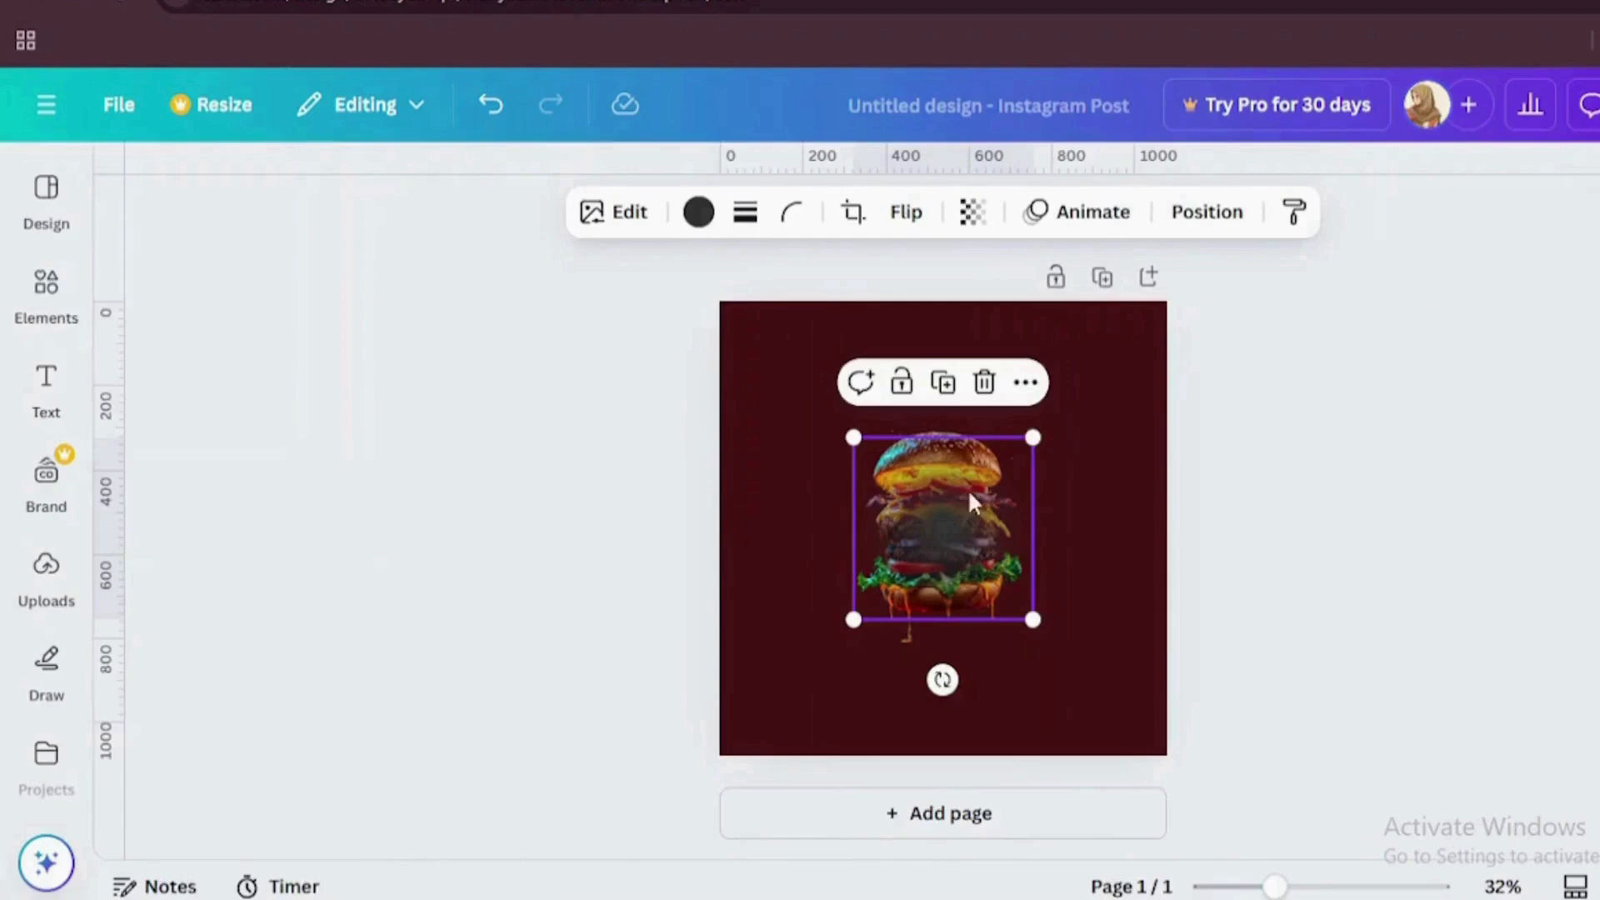
{"action": "left_click_drag", "start_coordinate": [1031, 436], "coordinate": [1415, 160]}
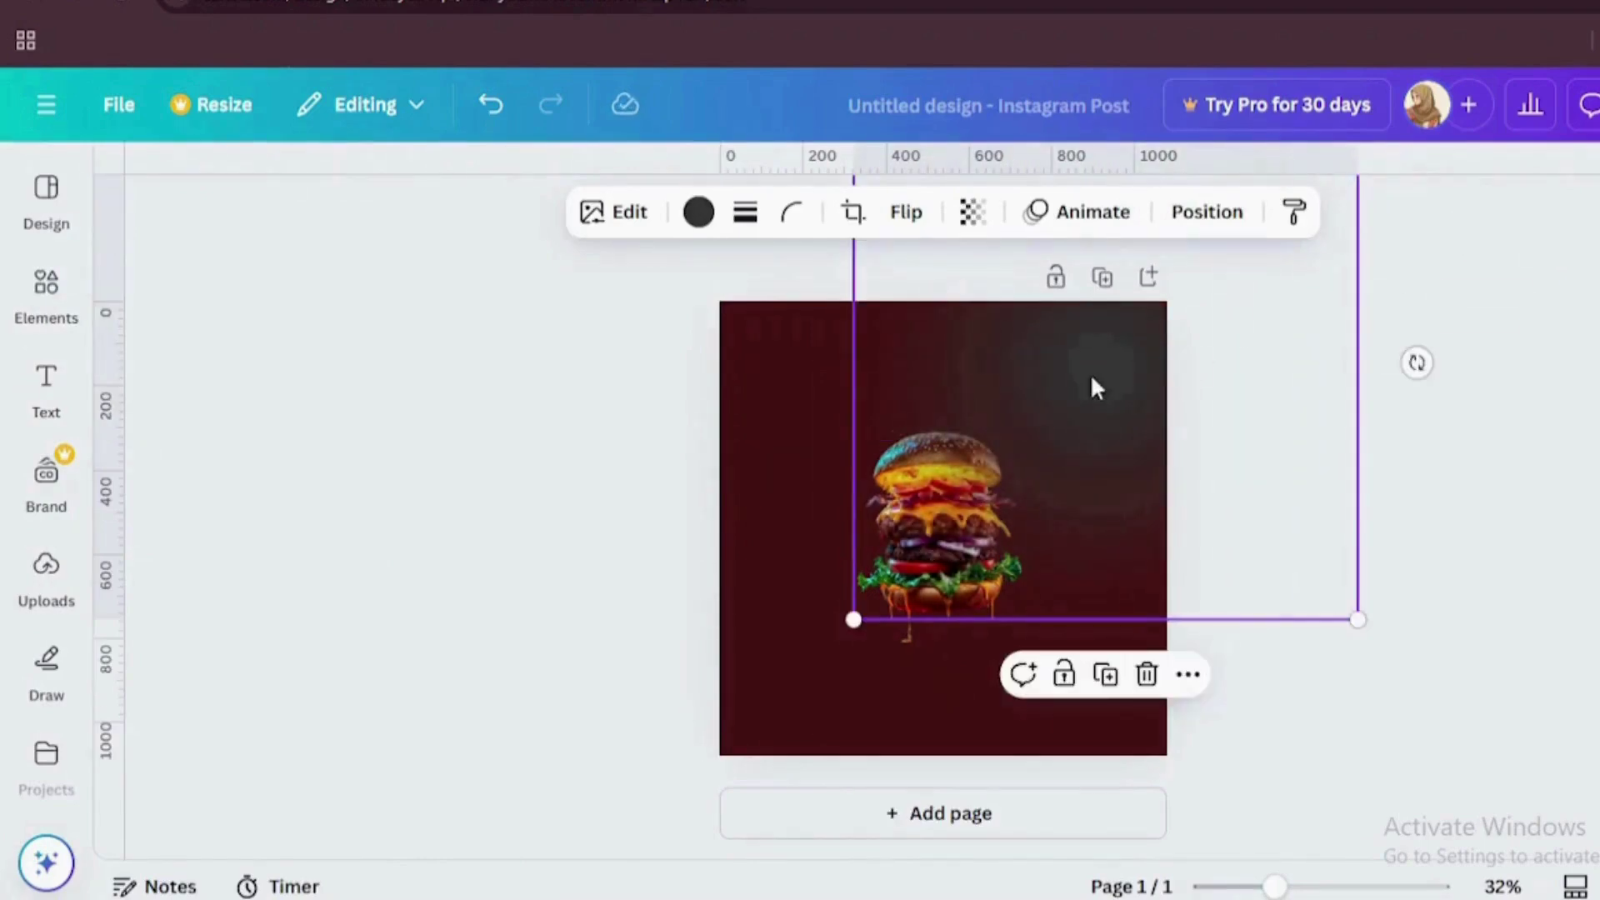
{"action": "left_click_drag", "start_coordinate": [1092, 383], "coordinate": [1120, 353]}
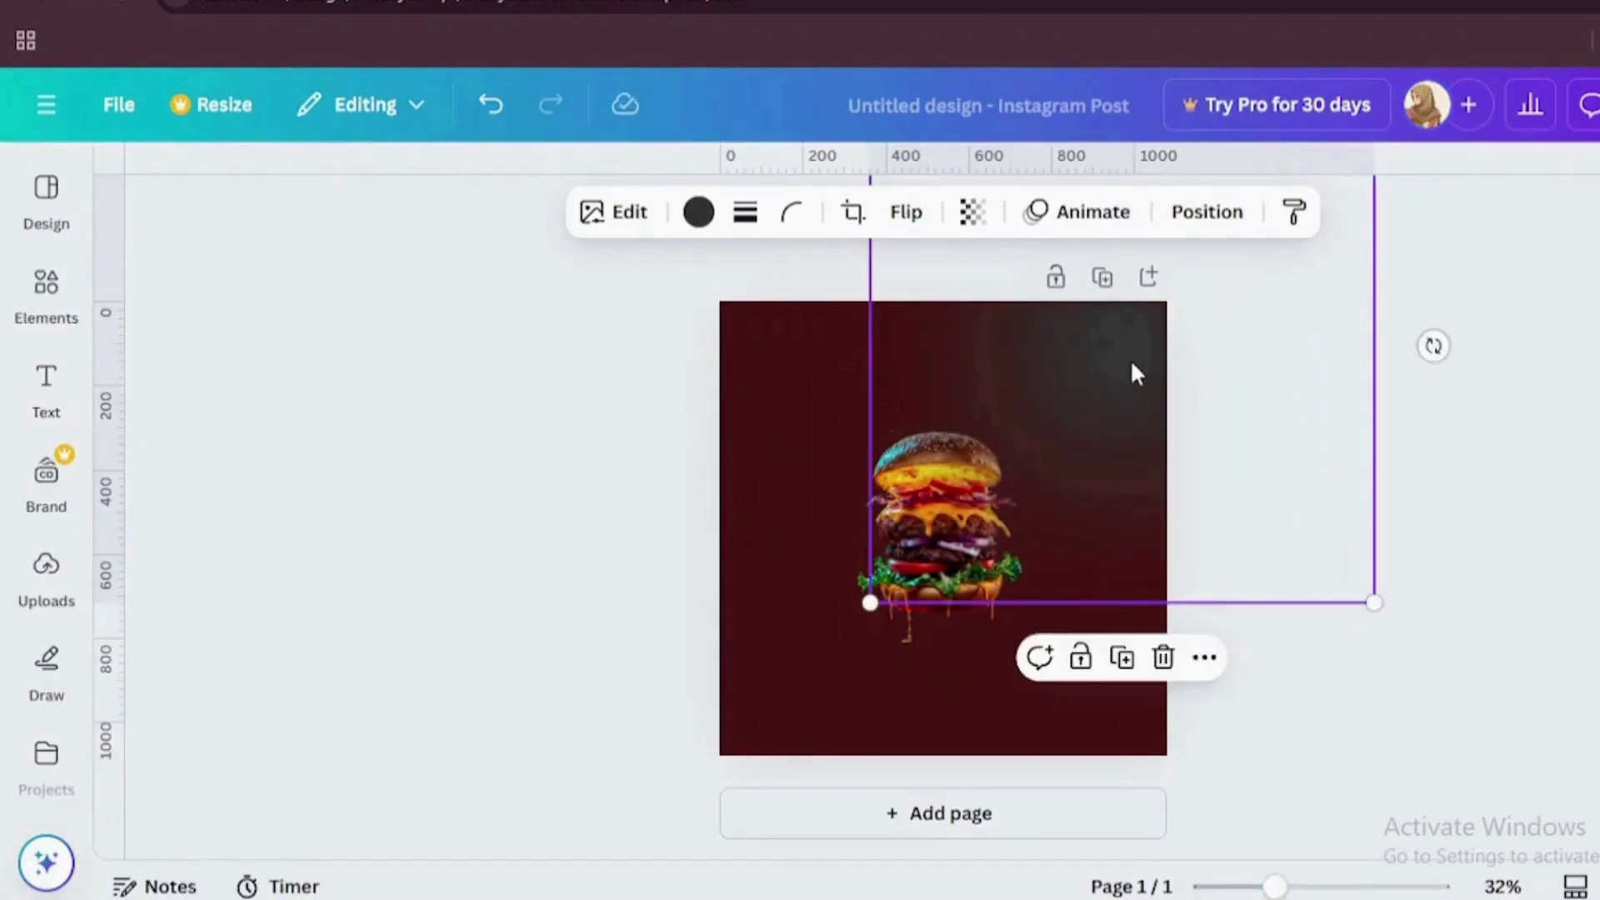
{"action": "left_click", "coordinate": [706, 218]}
{"action": "left_click", "coordinate": [350, 771]}
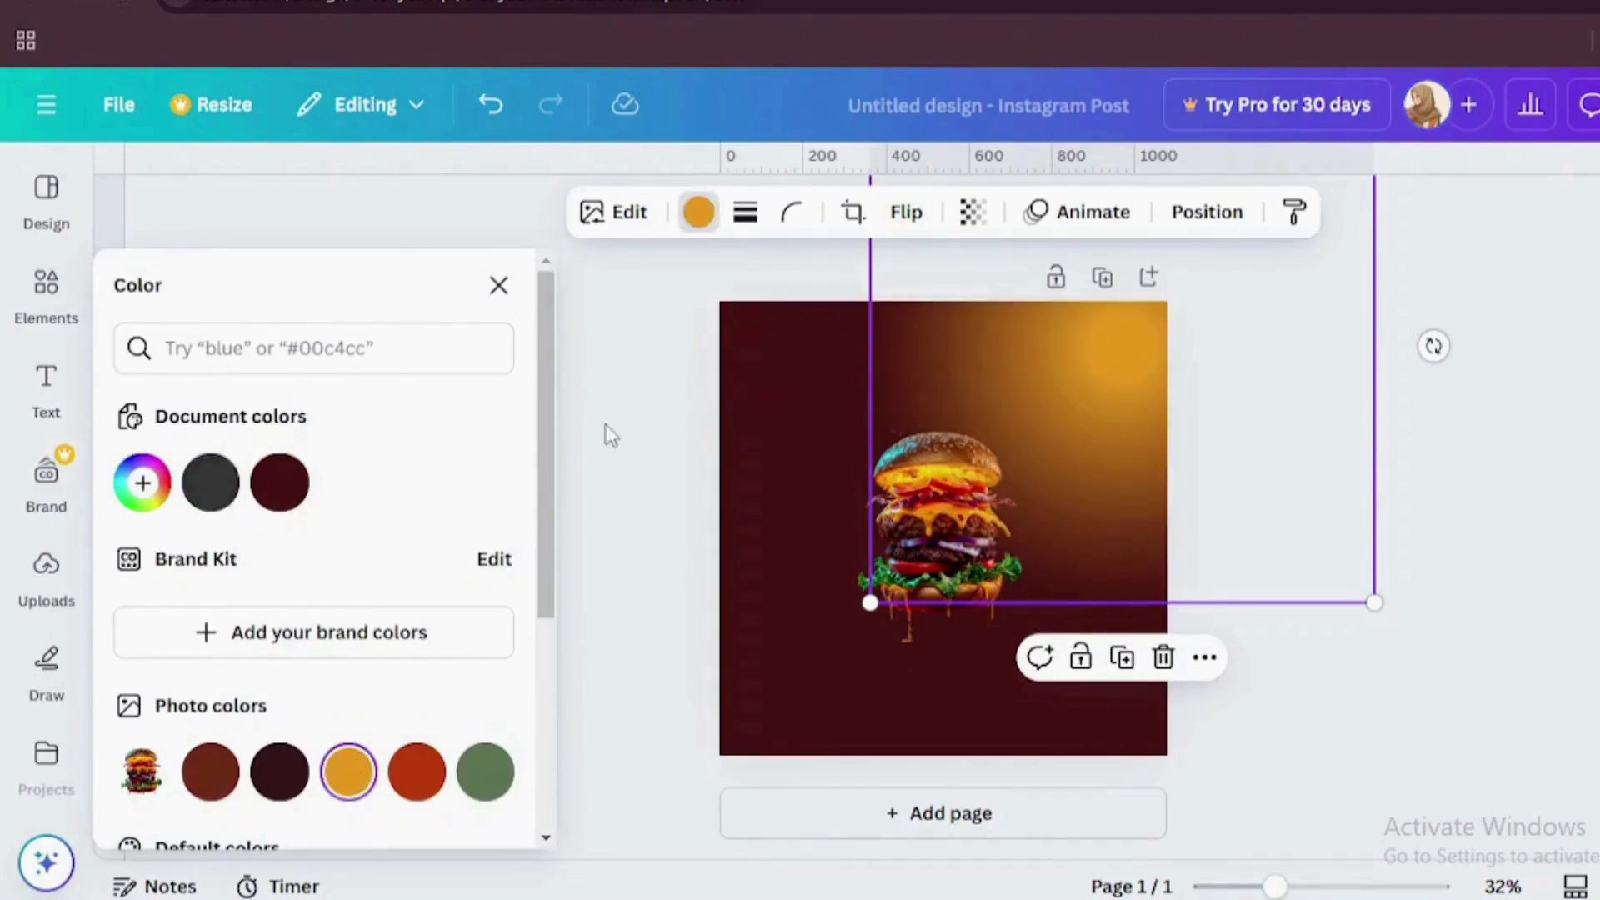
{"action": "left_click", "coordinate": [499, 285]}
Step: Enlarge the burger photo from its top-left corner and move it lower on the page
{"action": "left_click_drag", "start_coordinate": [1275, 887], "coordinate": [1304, 887]}
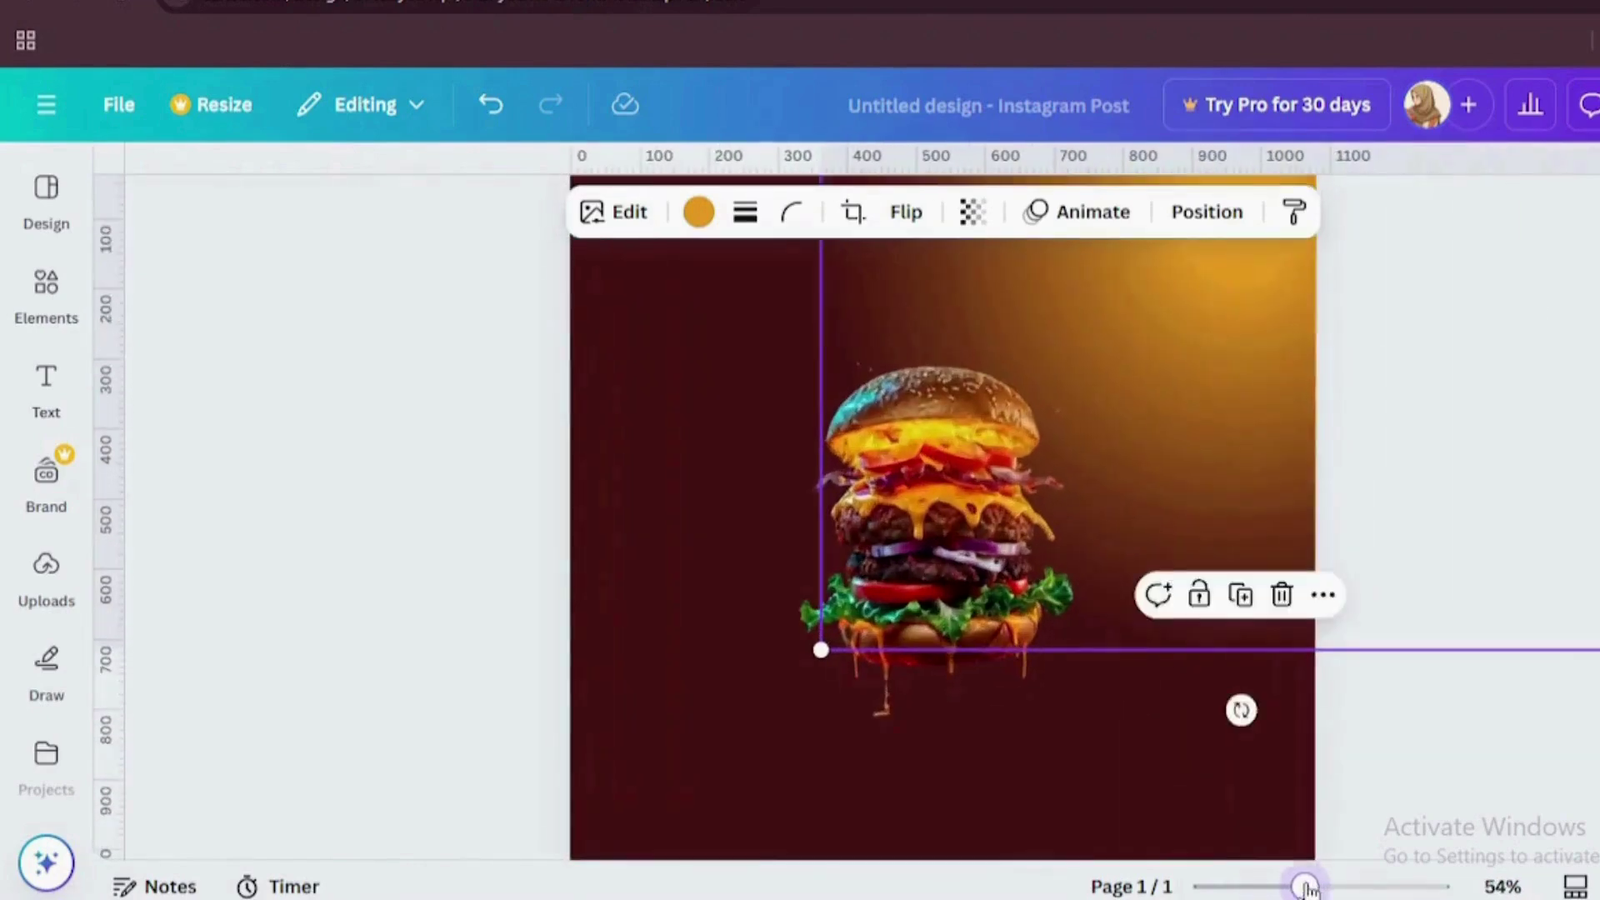
{"action": "left_click", "coordinate": [923, 575]}
{"action": "left_click_drag", "start_coordinate": [747, 178], "coordinate": [705, 103]}
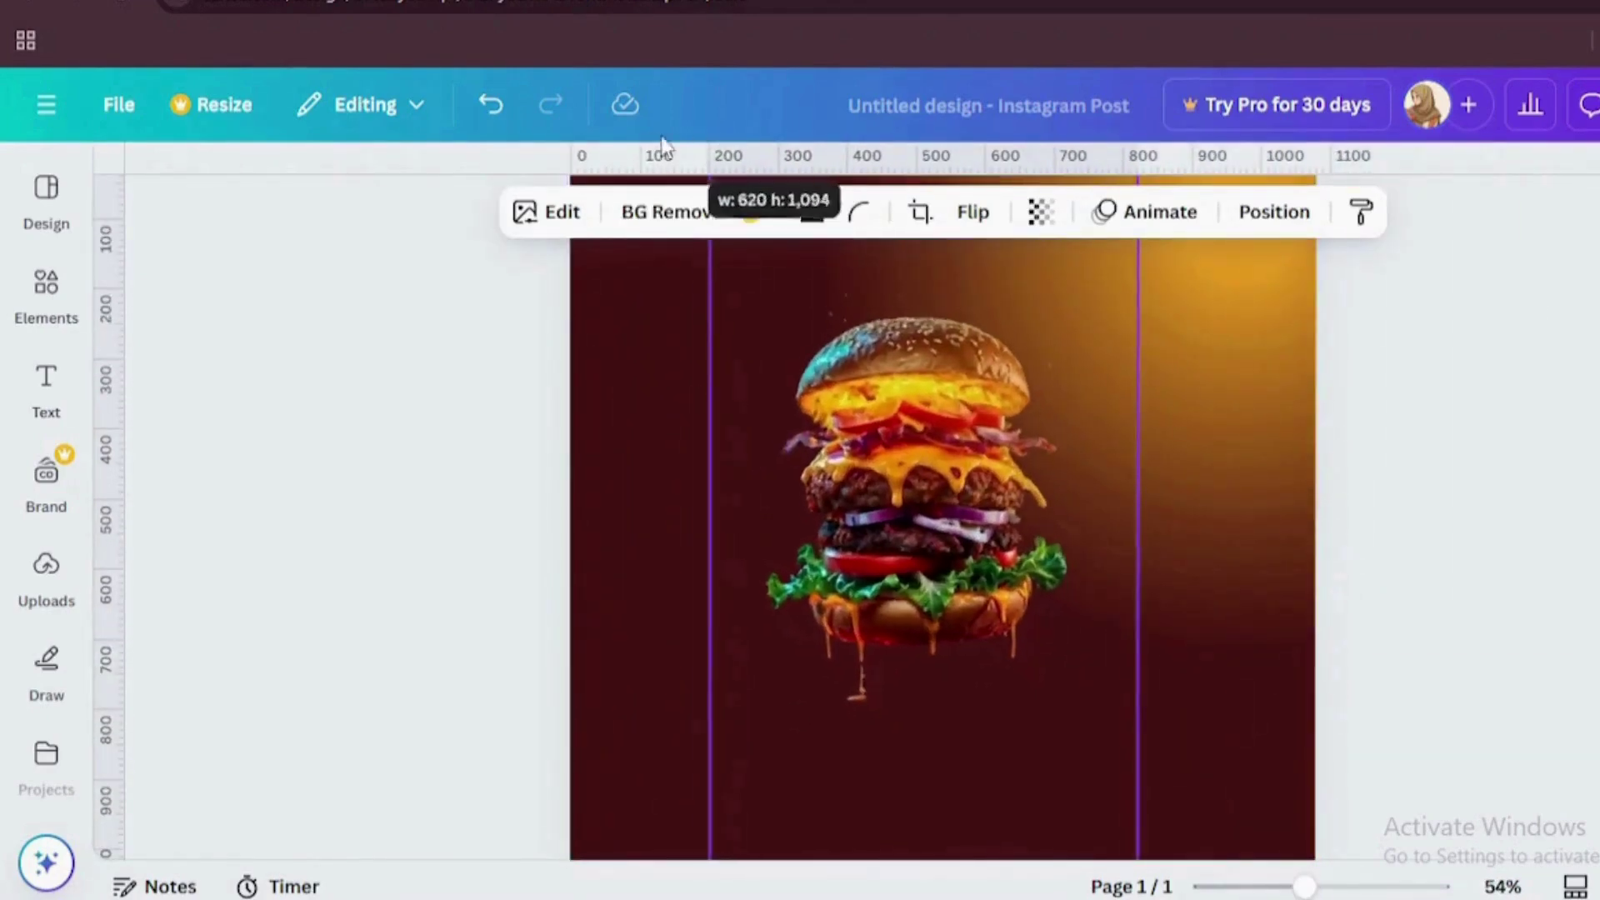
{"action": "left_click_drag", "start_coordinate": [806, 587], "coordinate": [828, 658]}
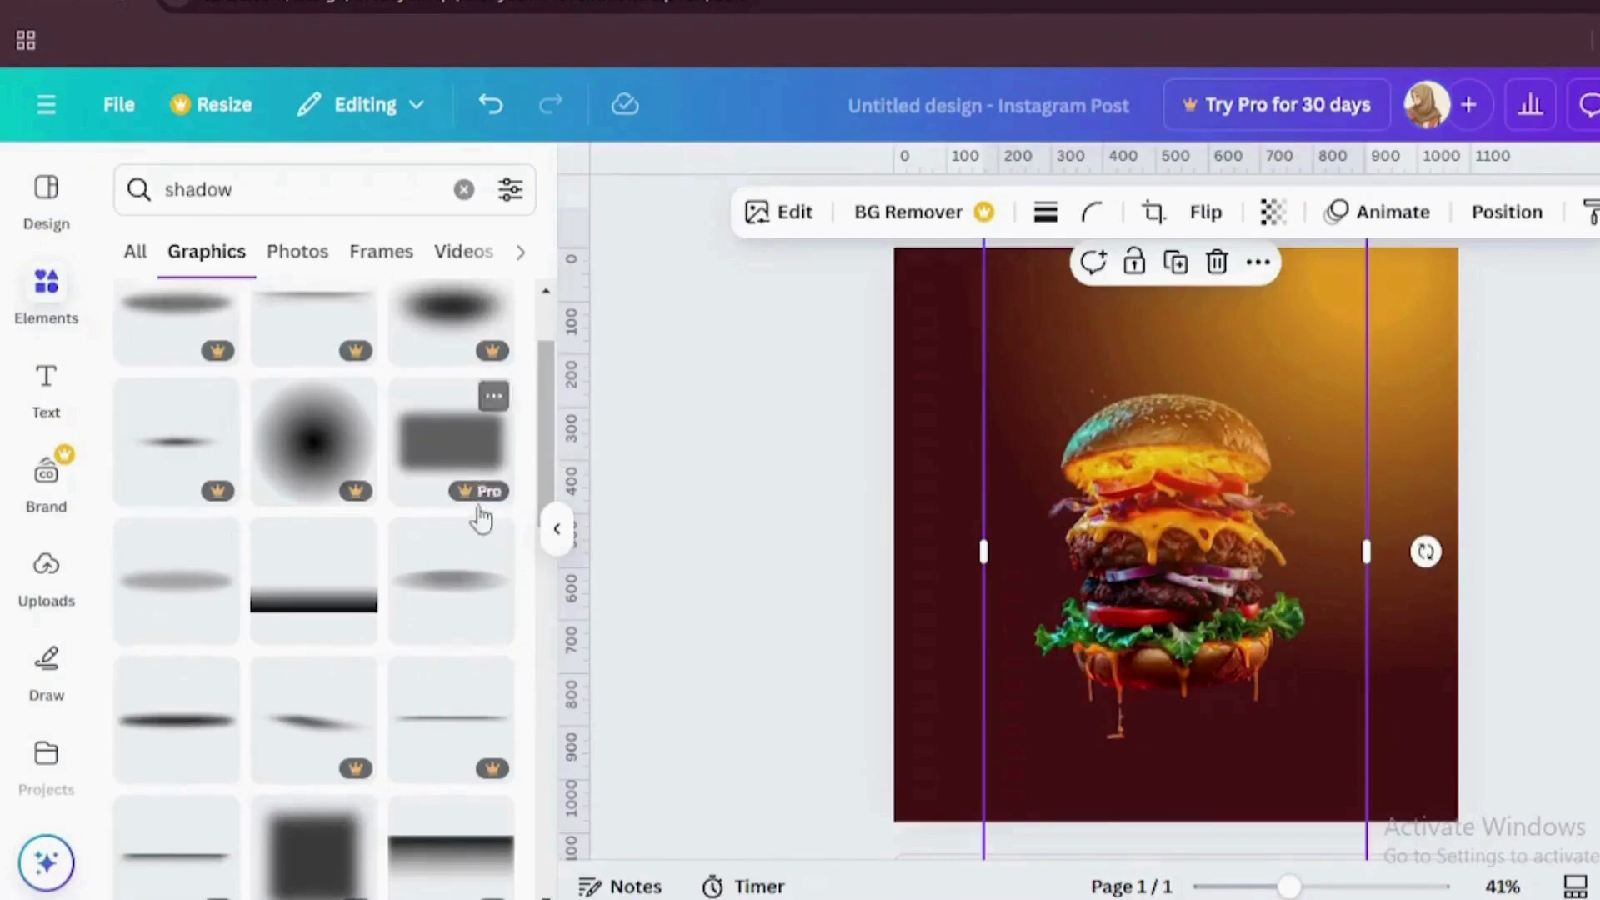
Step: Place an oval shadow under the burger's base, stretched to 710×140 and tilted about 3°
{"action": "left_click", "coordinate": [466, 597]}
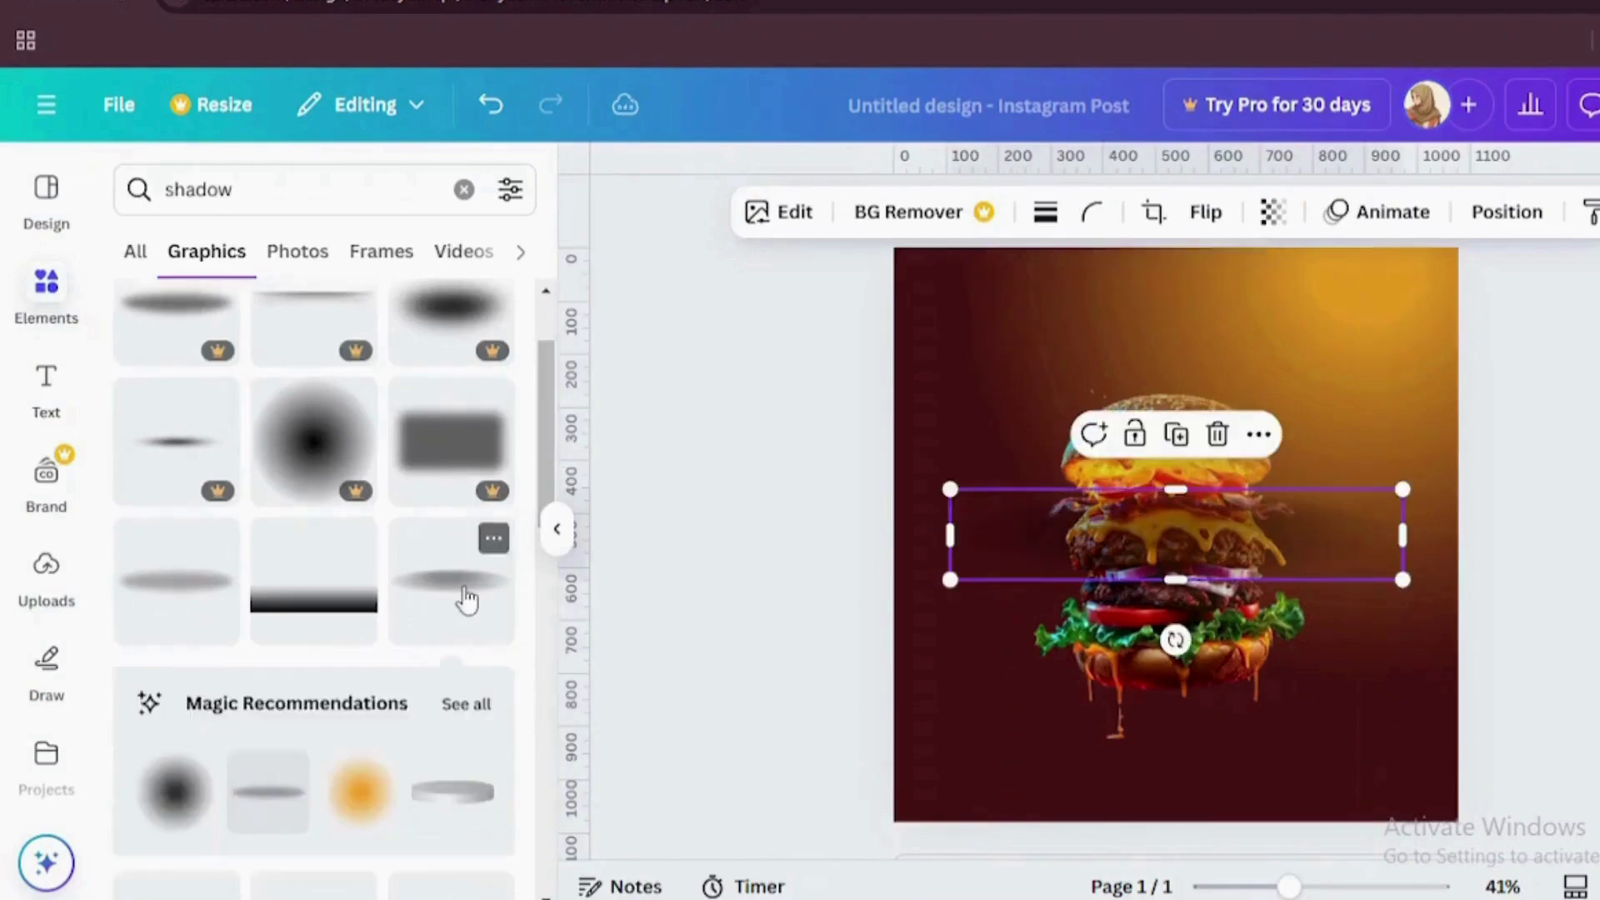
{"action": "left_click", "coordinate": [564, 536]}
{"action": "left_click_drag", "start_coordinate": [957, 536], "coordinate": [957, 679]}
{"action": "left_click_drag", "start_coordinate": [1171, 651], "coordinate": [1073, 667]}
{"action": "left_click_drag", "start_coordinate": [929, 712], "coordinate": [909, 695]}
{"action": "left_click_drag", "start_coordinate": [1060, 654], "coordinate": [1075, 656]}
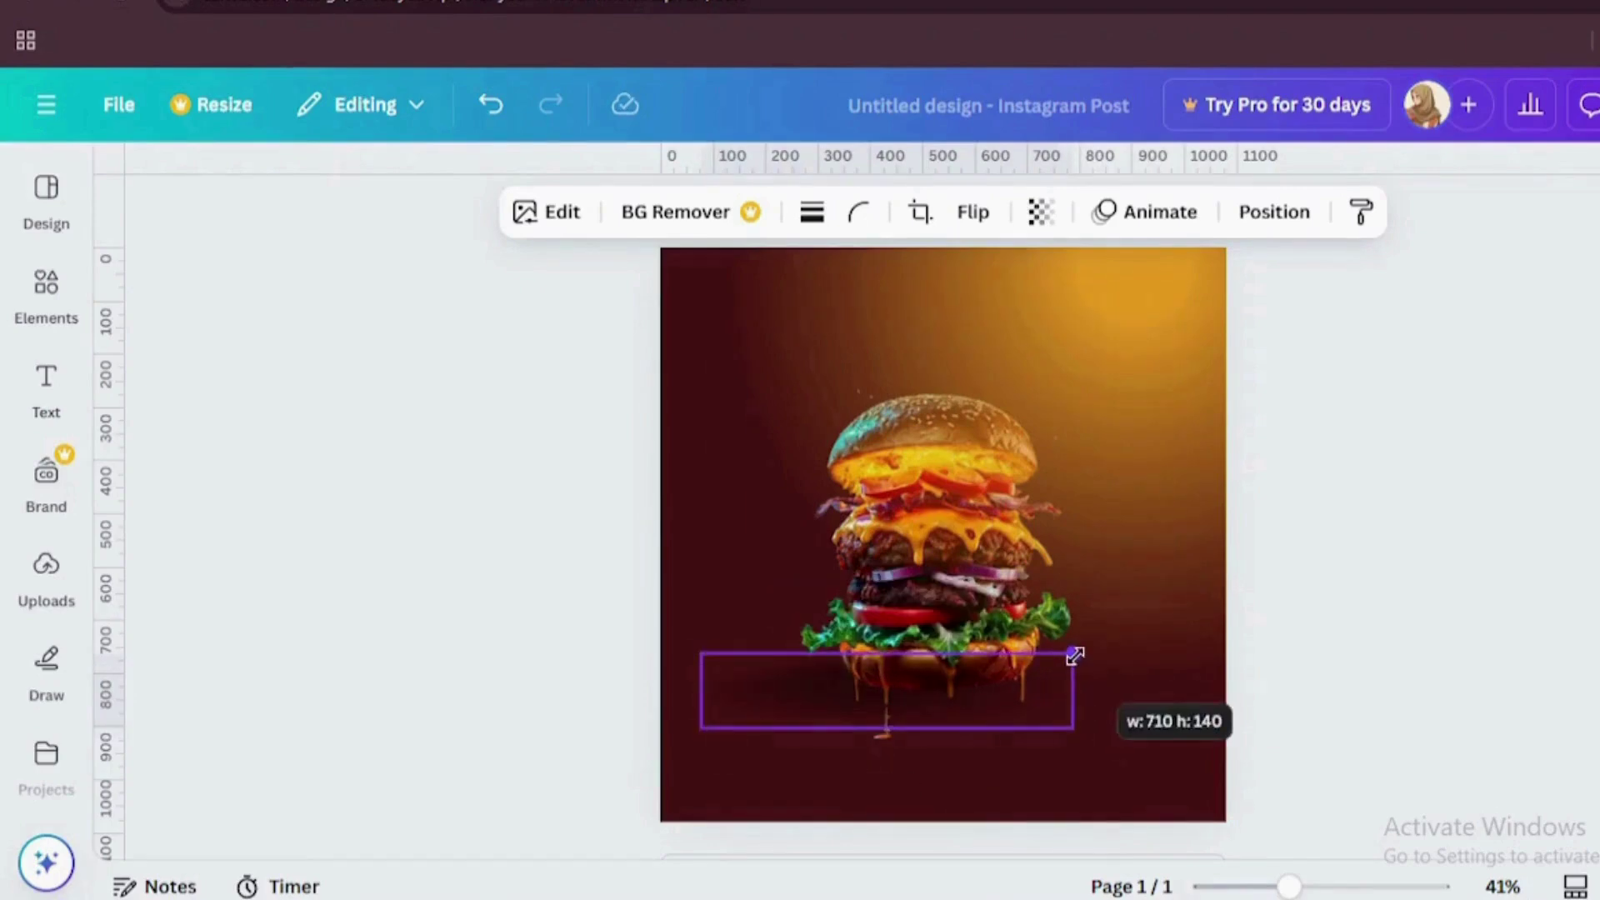
{"action": "left_click_drag", "start_coordinate": [947, 700], "coordinate": [927, 700]}
{"action": "left_click_drag", "start_coordinate": [842, 789], "coordinate": [840, 792]}
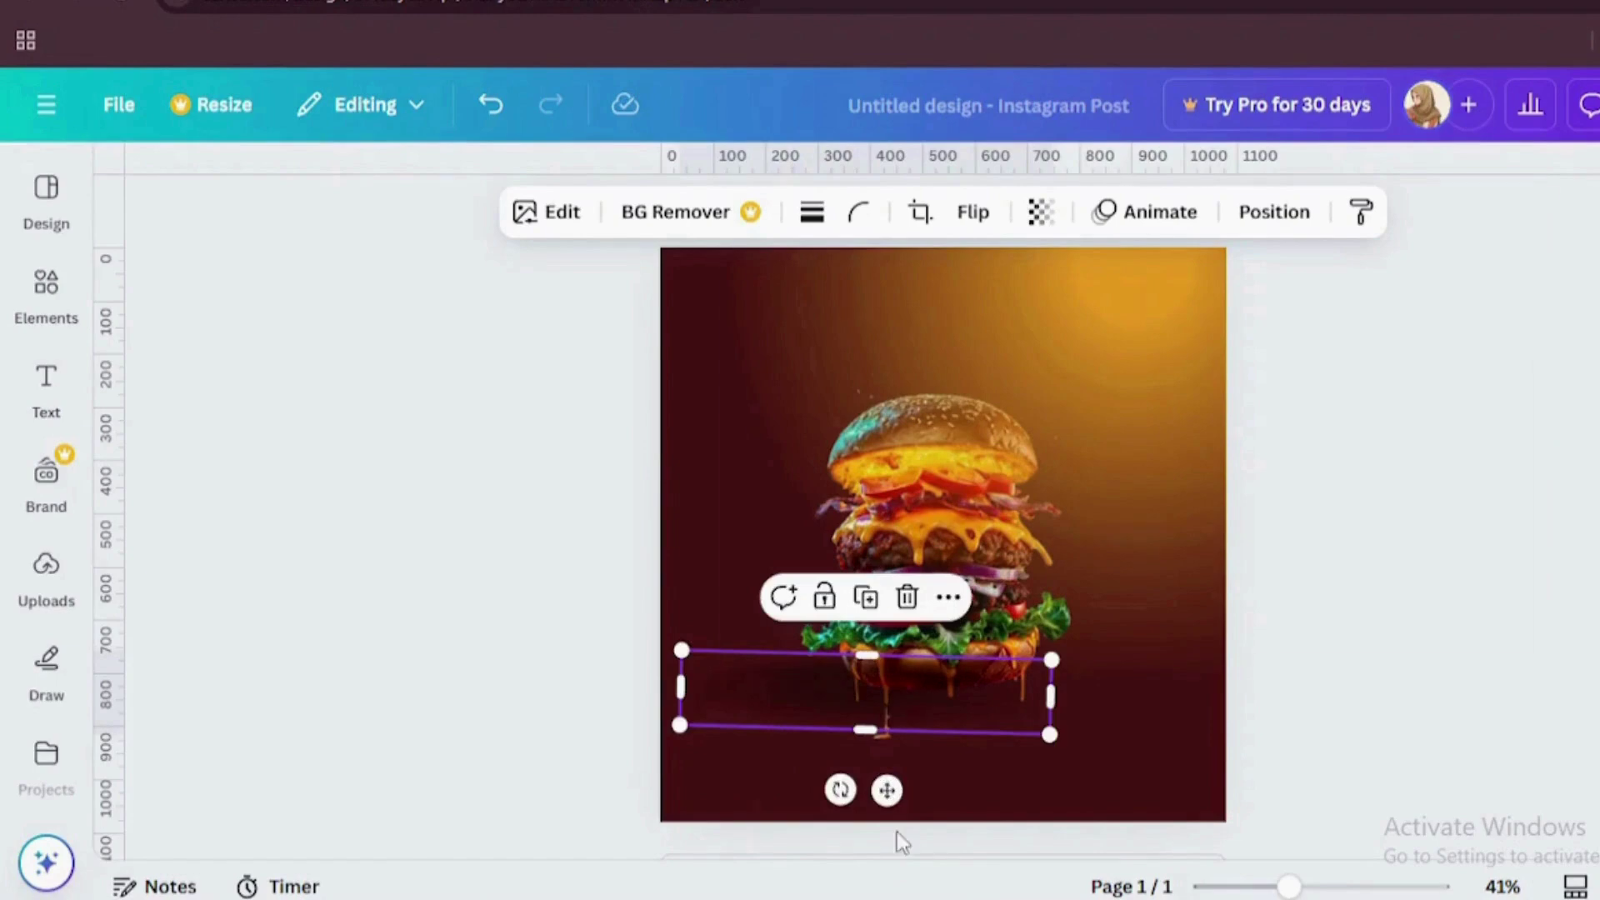
Step: Duplicate the oval shadow and shrink the copy to 422×83 beneath the burger
{"action": "left_click", "coordinate": [867, 600]}
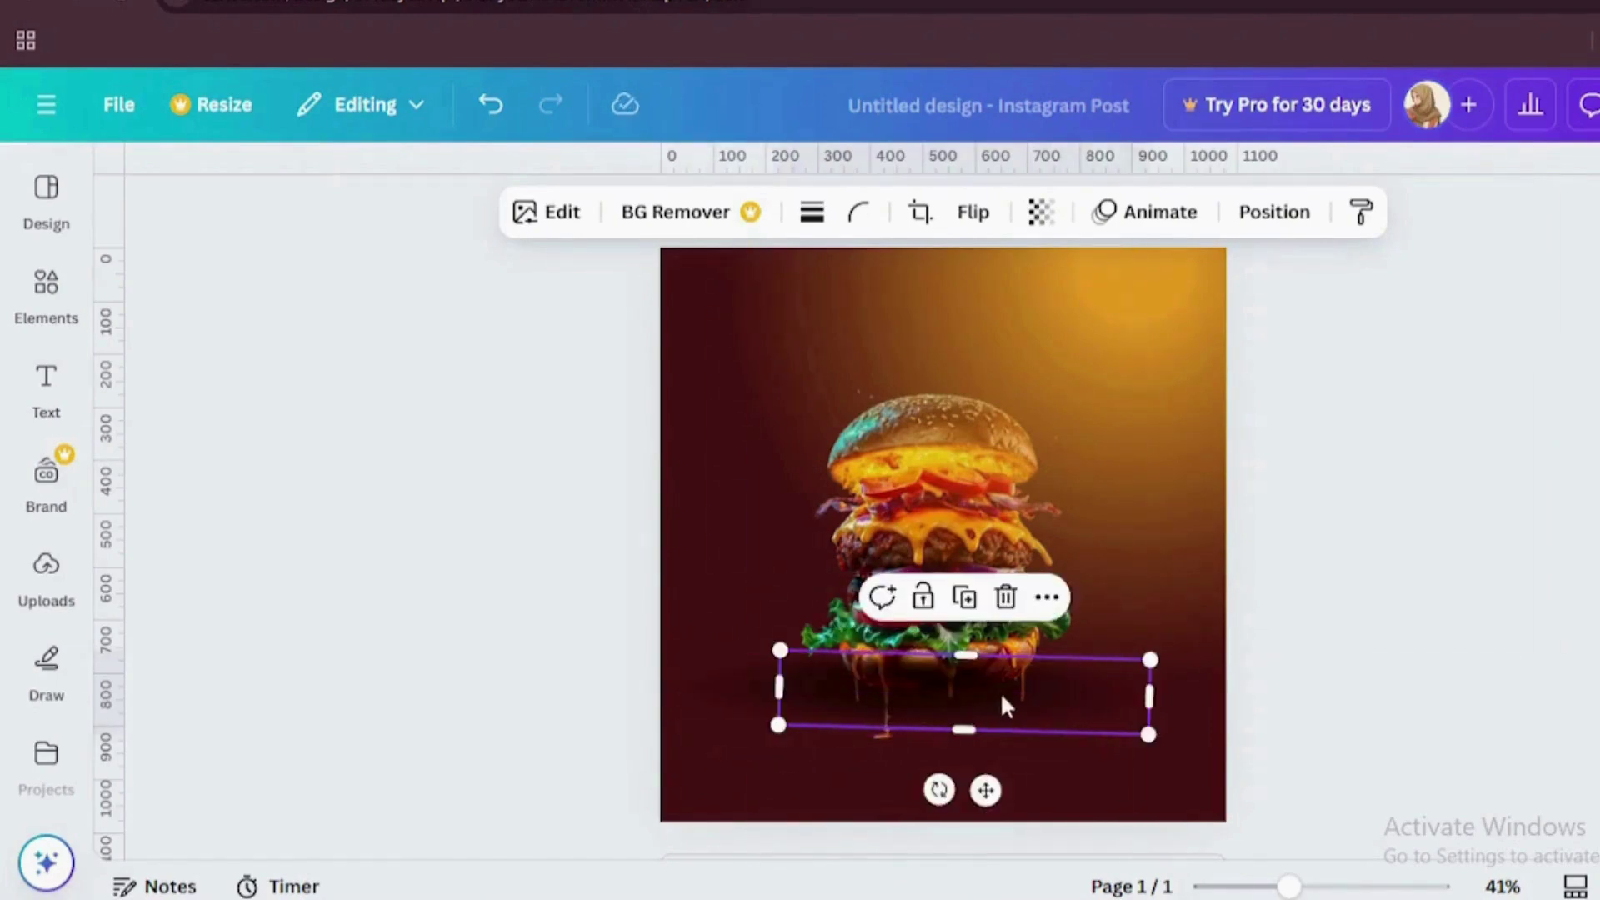
{"action": "left_click_drag", "start_coordinate": [777, 725], "coordinate": [885, 711]}
{"action": "left_click_drag", "start_coordinate": [1039, 768], "coordinate": [1018, 780]}
{"action": "left_click_drag", "start_coordinate": [1132, 668], "coordinate": [1085, 664]}
{"action": "left_click", "coordinate": [1507, 567]}
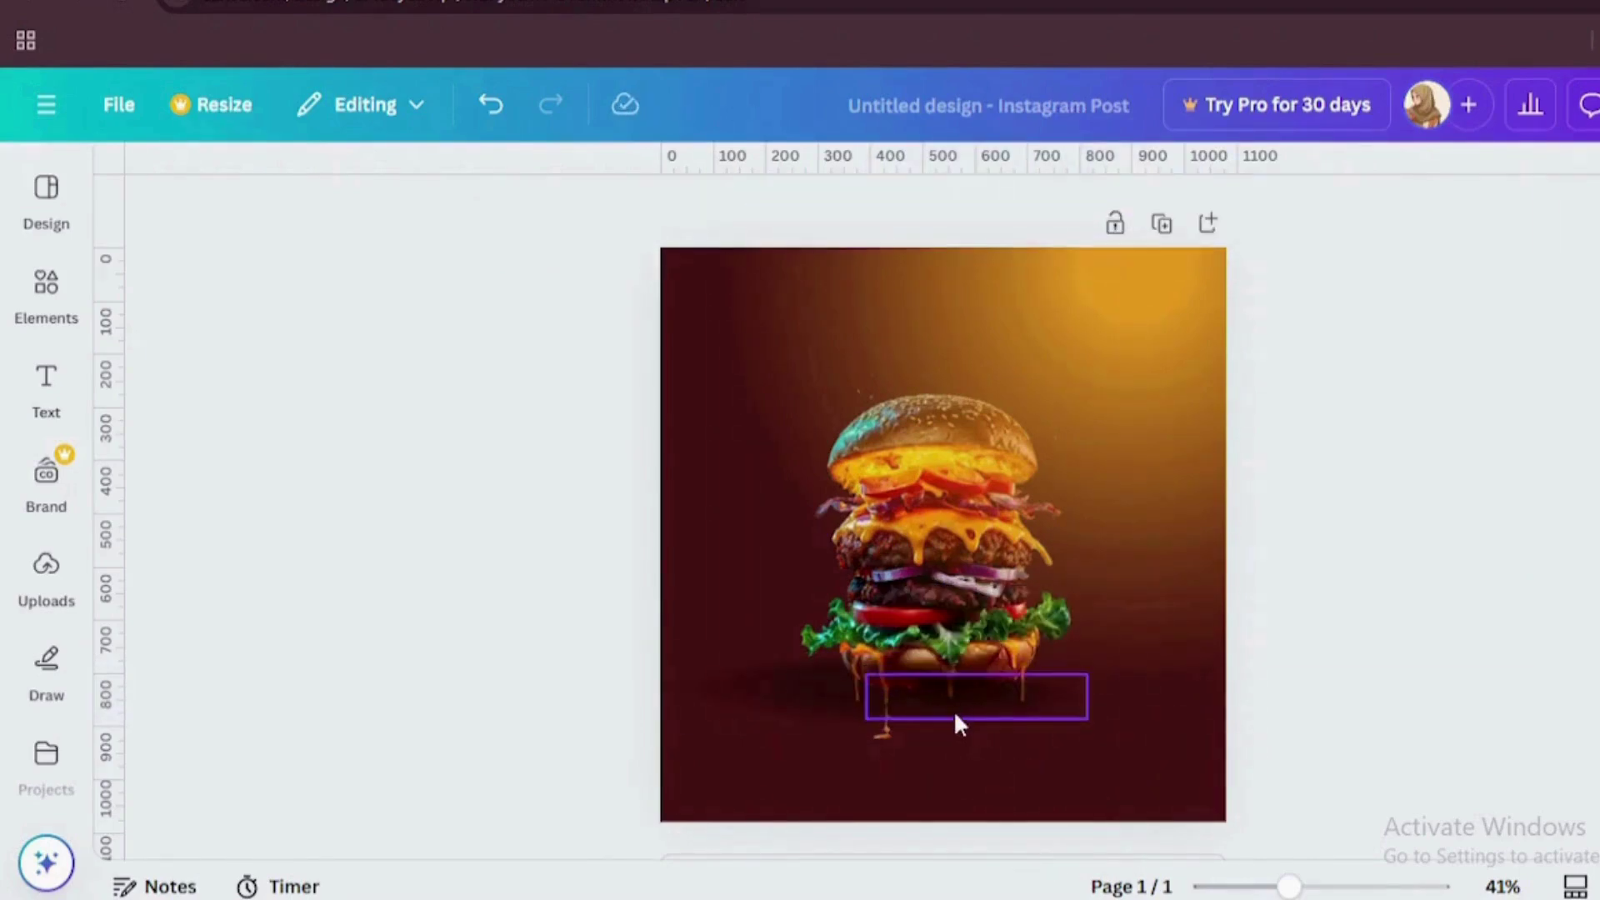
Step: Group the two oval shadows and move the group behind the burger in the layer order
{"action": "left_click_drag", "start_coordinate": [1292, 888], "coordinate": [1297, 887]}
{"action": "left_click", "coordinate": [1027, 725]}
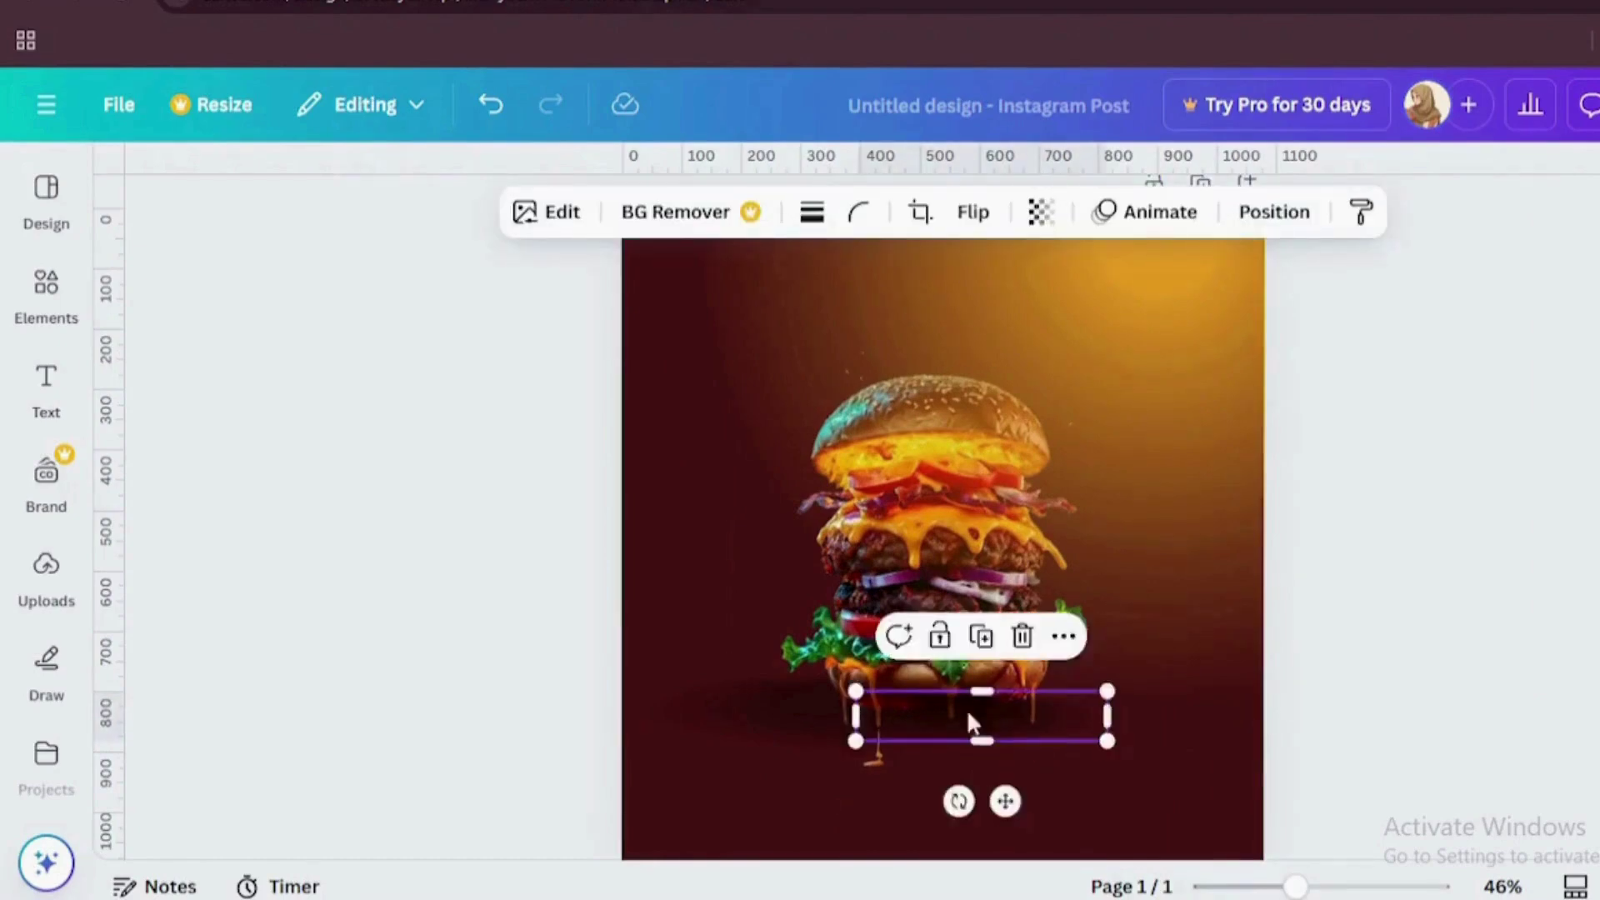
{"action": "left_click", "coordinate": [950, 704]}
{"action": "left_click", "coordinate": [1001, 710], "text": "shift"}
{"action": "left_click", "coordinate": [793, 610]}
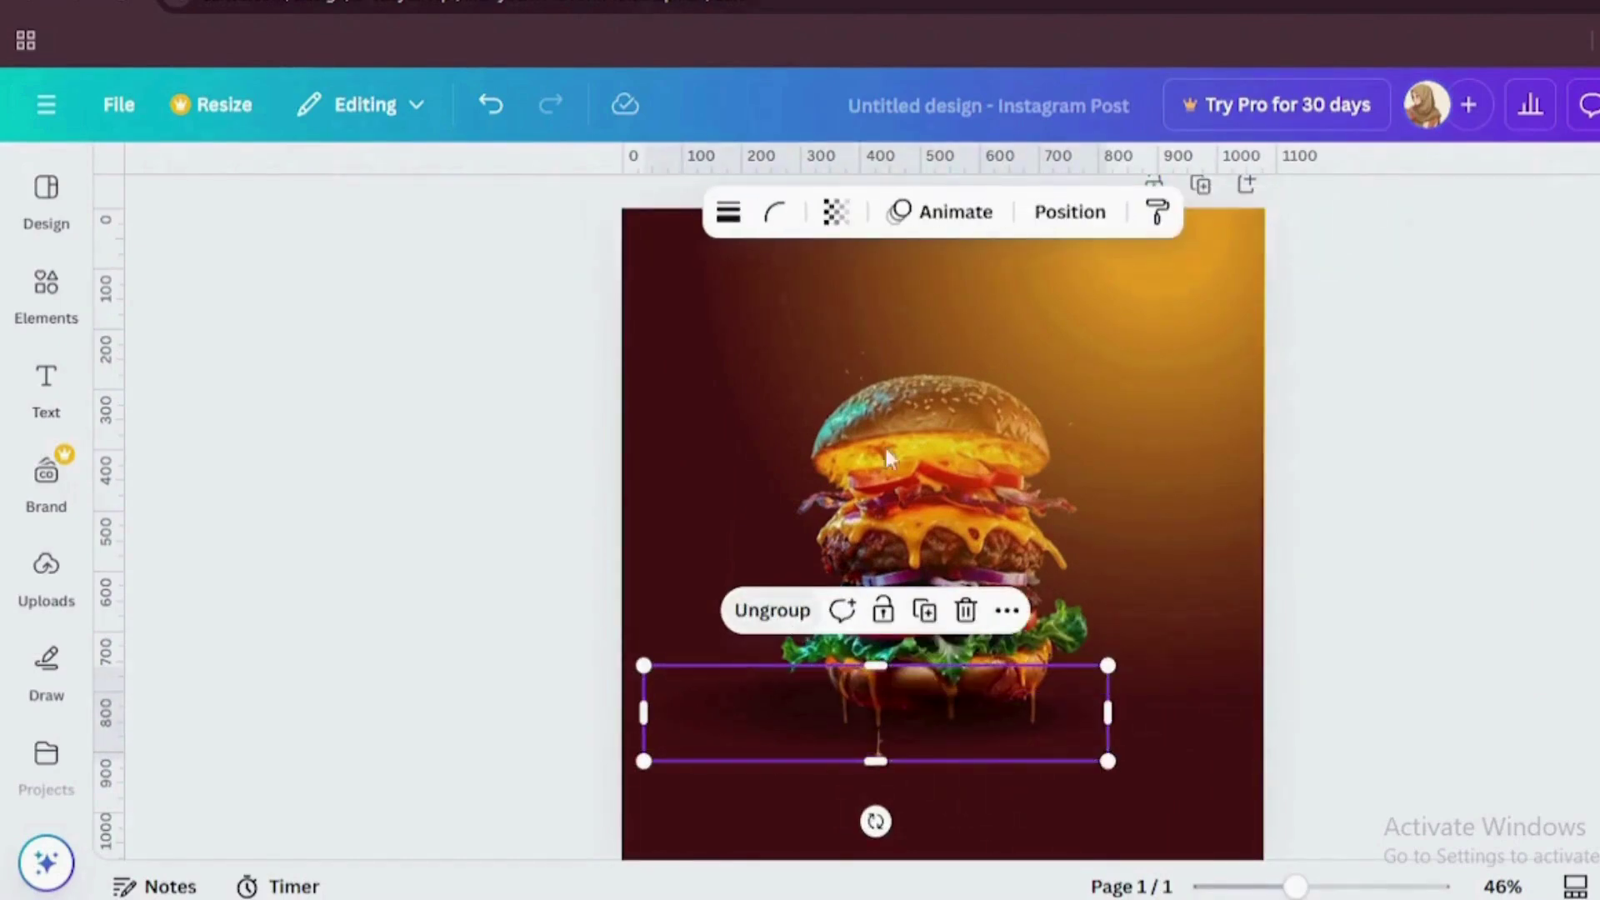
{"action": "left_click", "coordinate": [1070, 212]}
{"action": "left_click_drag", "start_coordinate": [338, 433], "coordinate": [333, 596]}
{"action": "left_click", "coordinate": [1148, 747]}
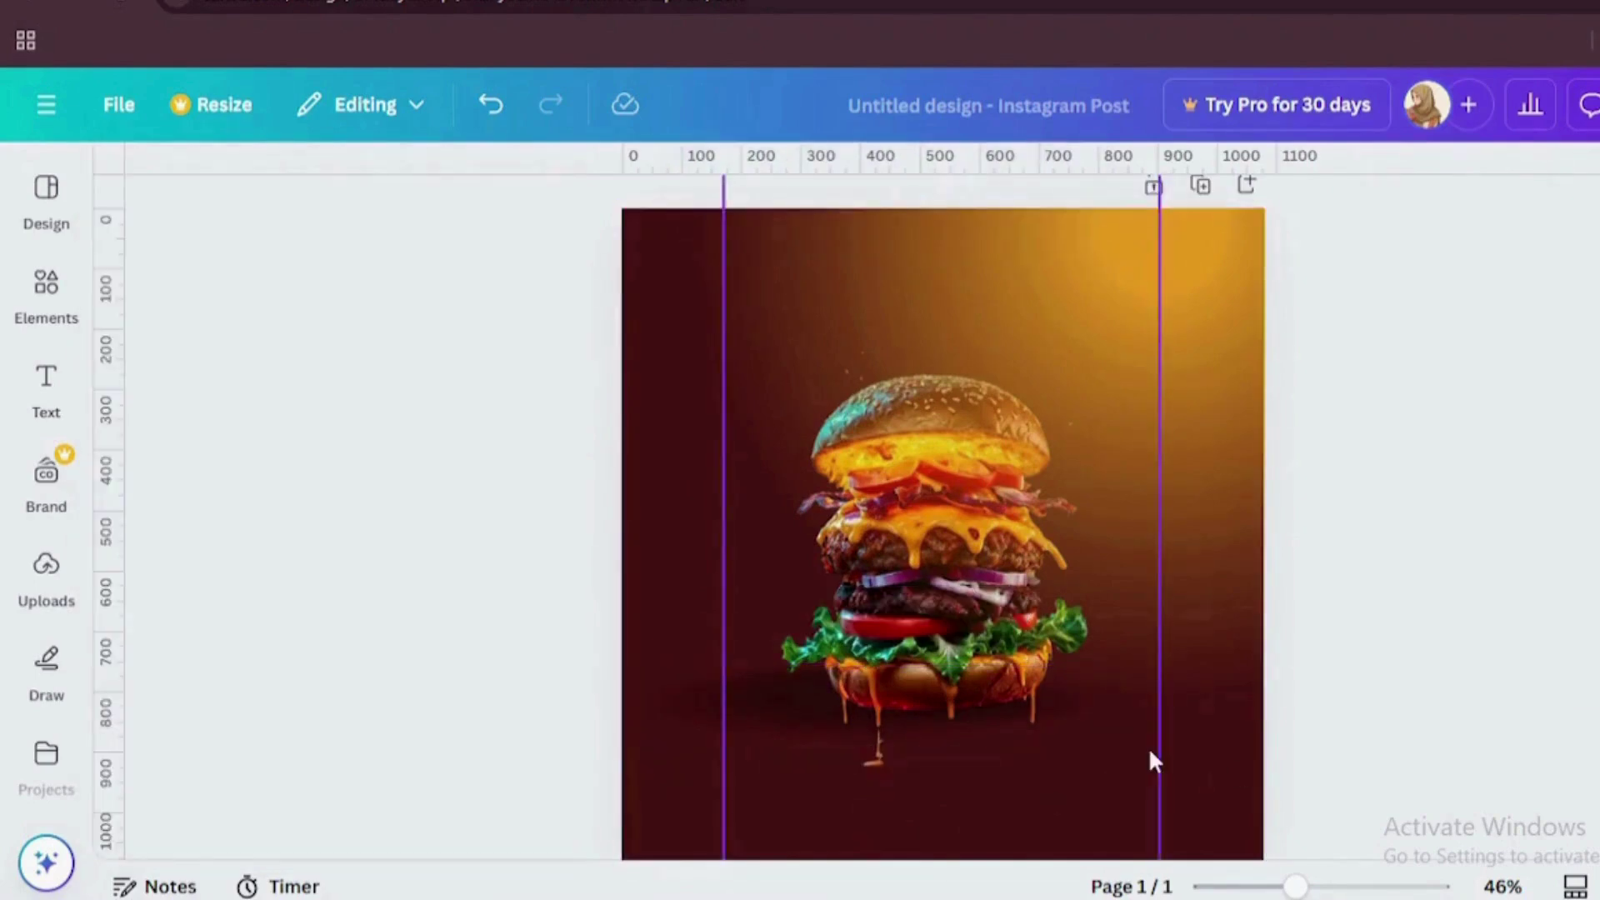
{"action": "left_click", "coordinate": [918, 707]}
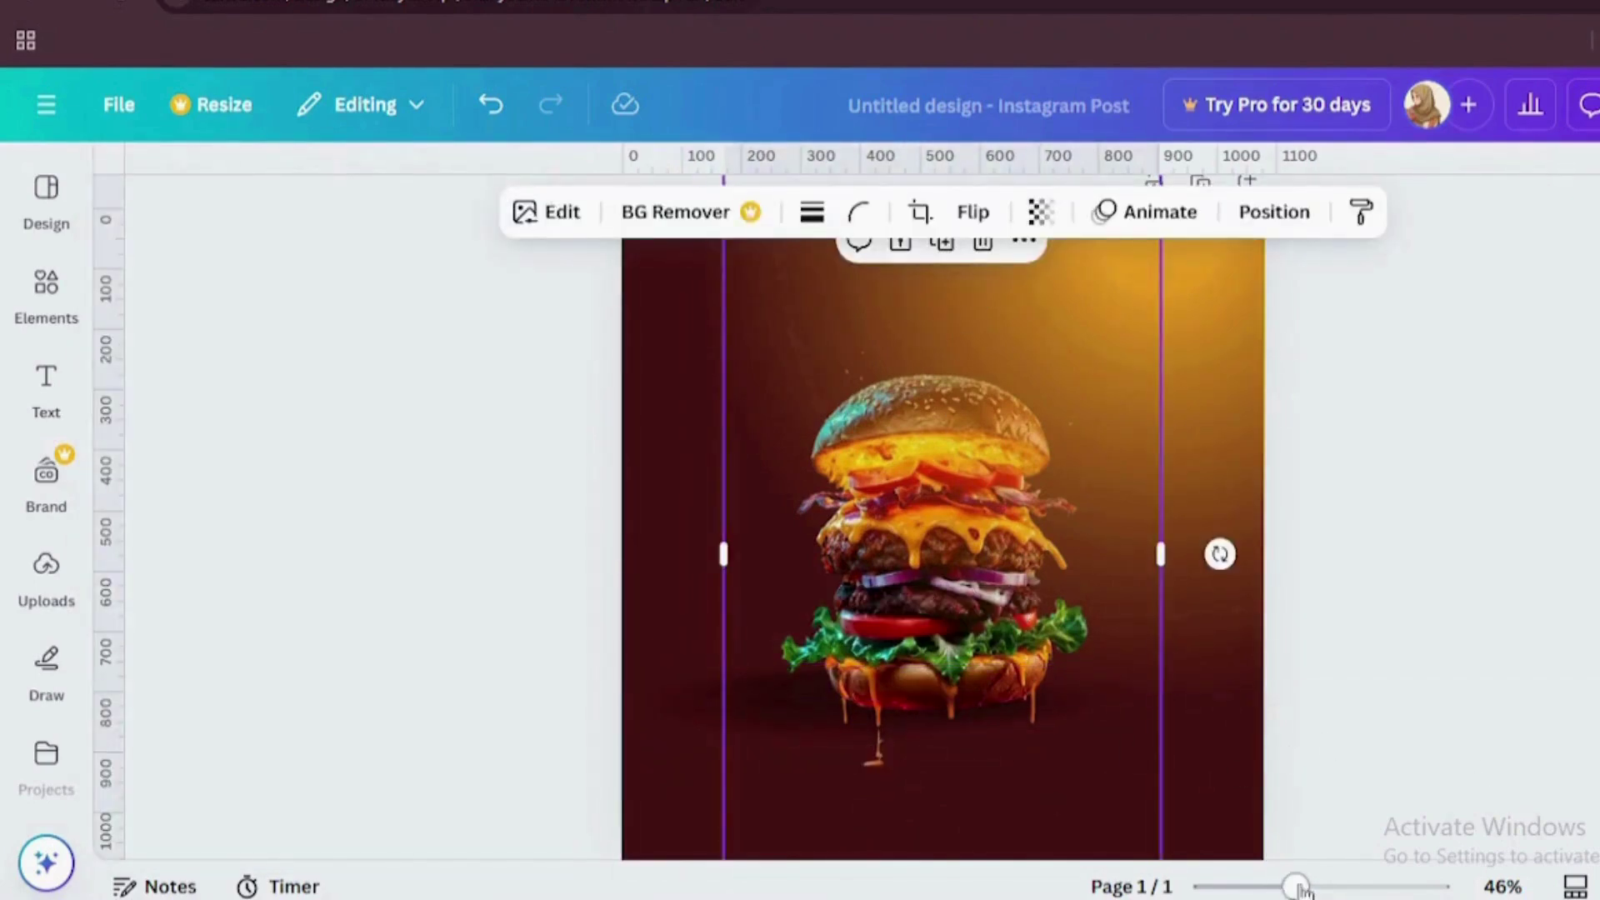
Step: Duplicate the burger, flip the copy vertically, move it below and tilt it about 2°
{"action": "left_click_drag", "start_coordinate": [1294, 886], "coordinate": [1275, 885]}
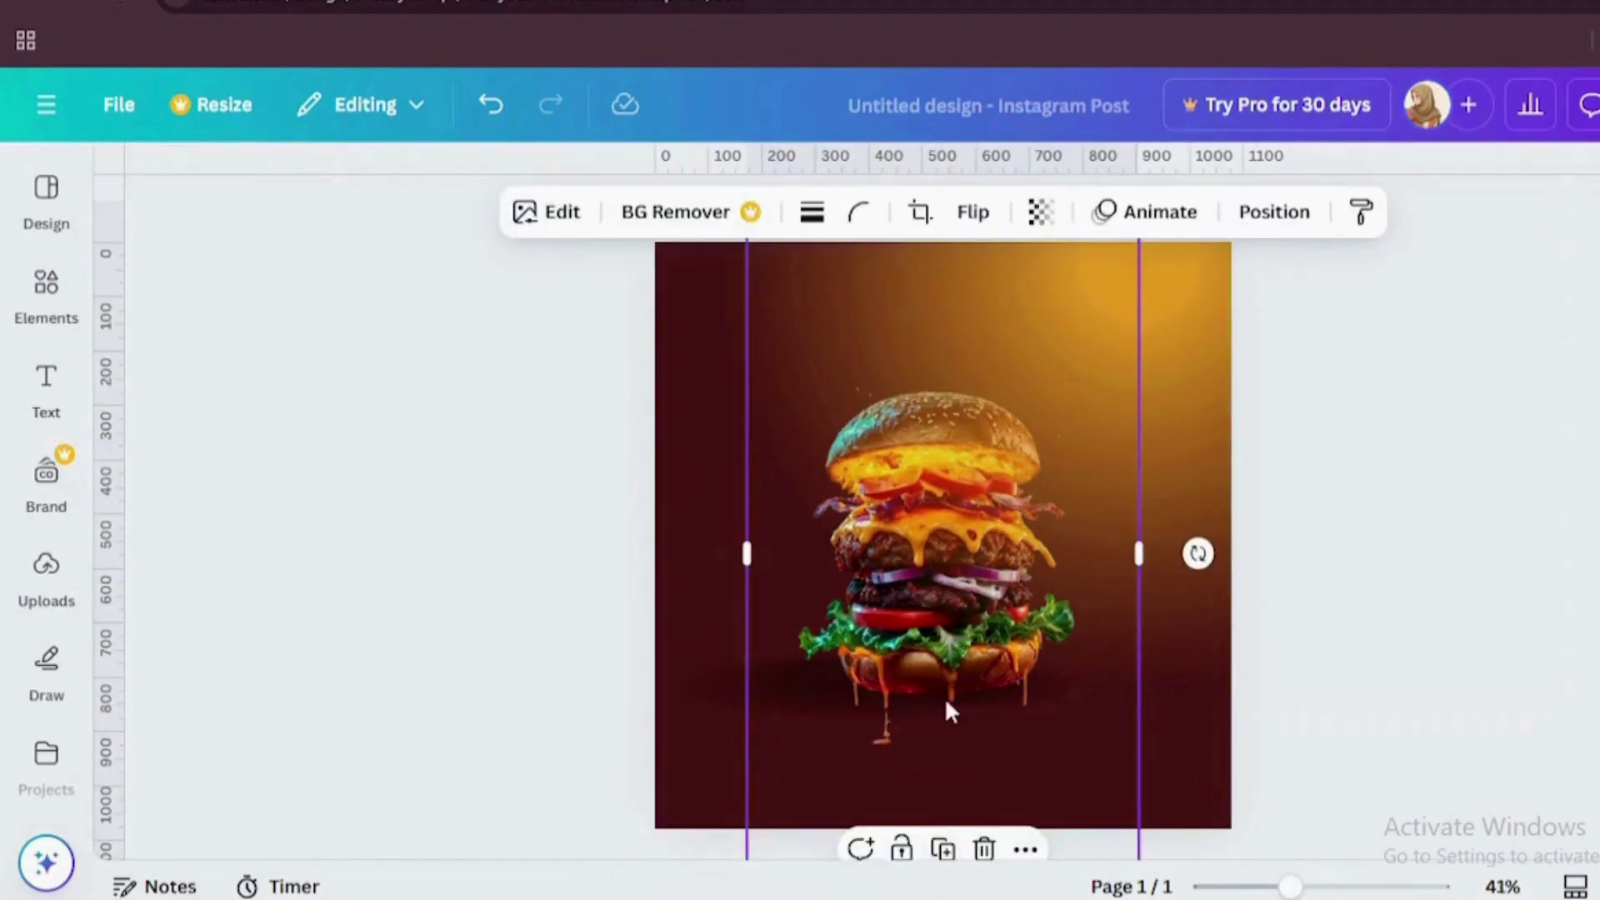
{"action": "right_click", "coordinate": [949, 721]}
{"action": "left_click", "coordinate": [1072, 275]}
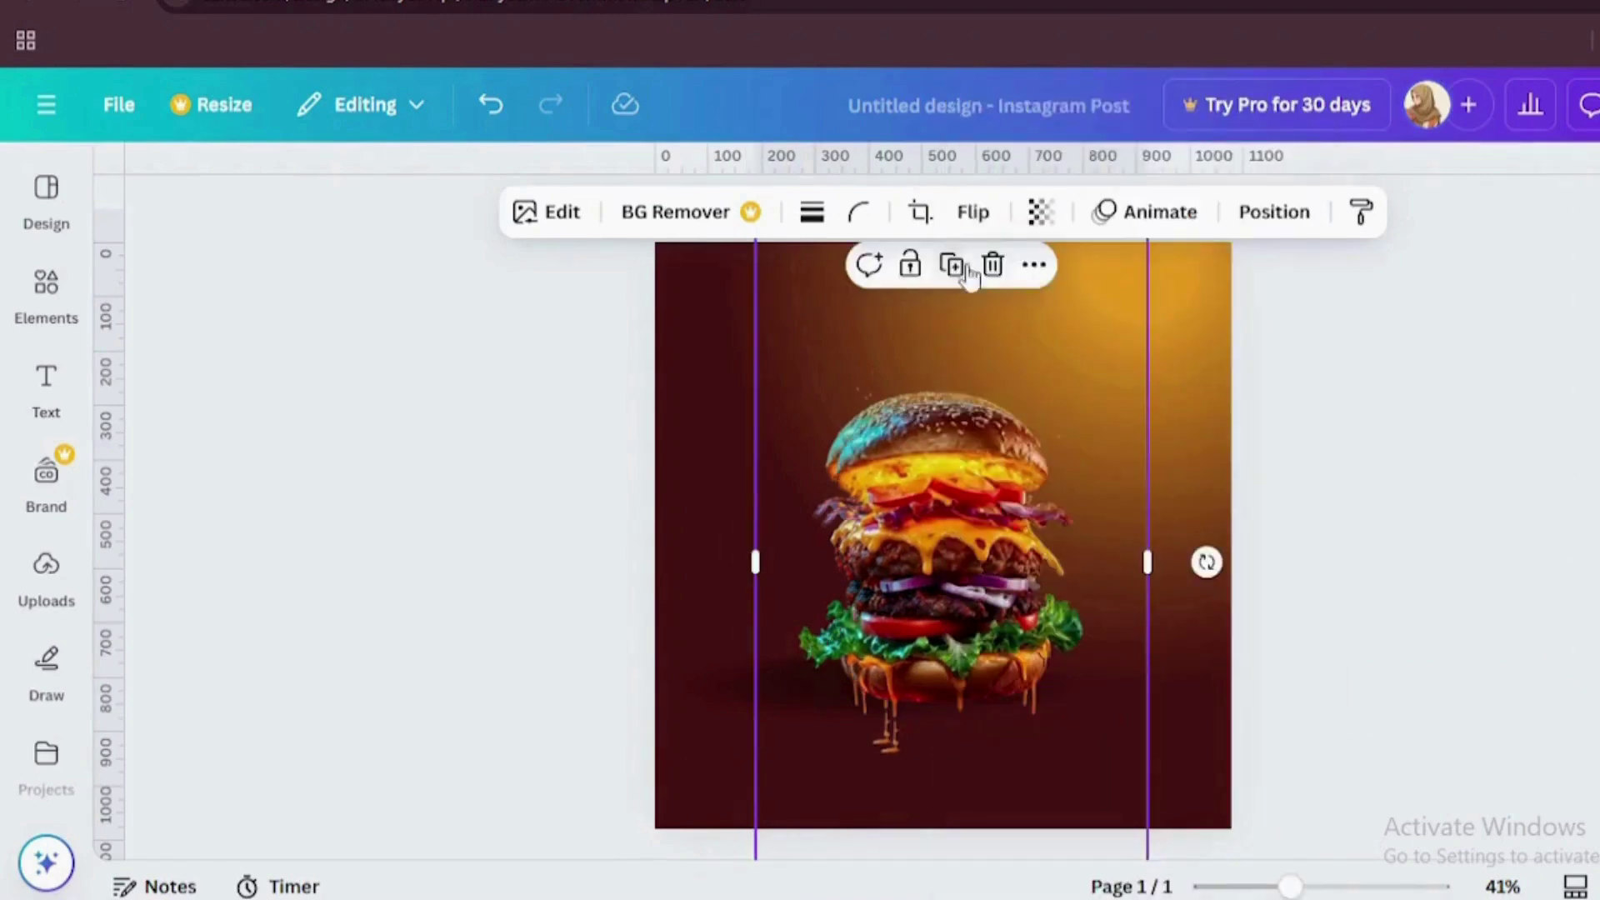
{"action": "left_click", "coordinate": [975, 217]}
{"action": "left_click", "coordinate": [976, 334]}
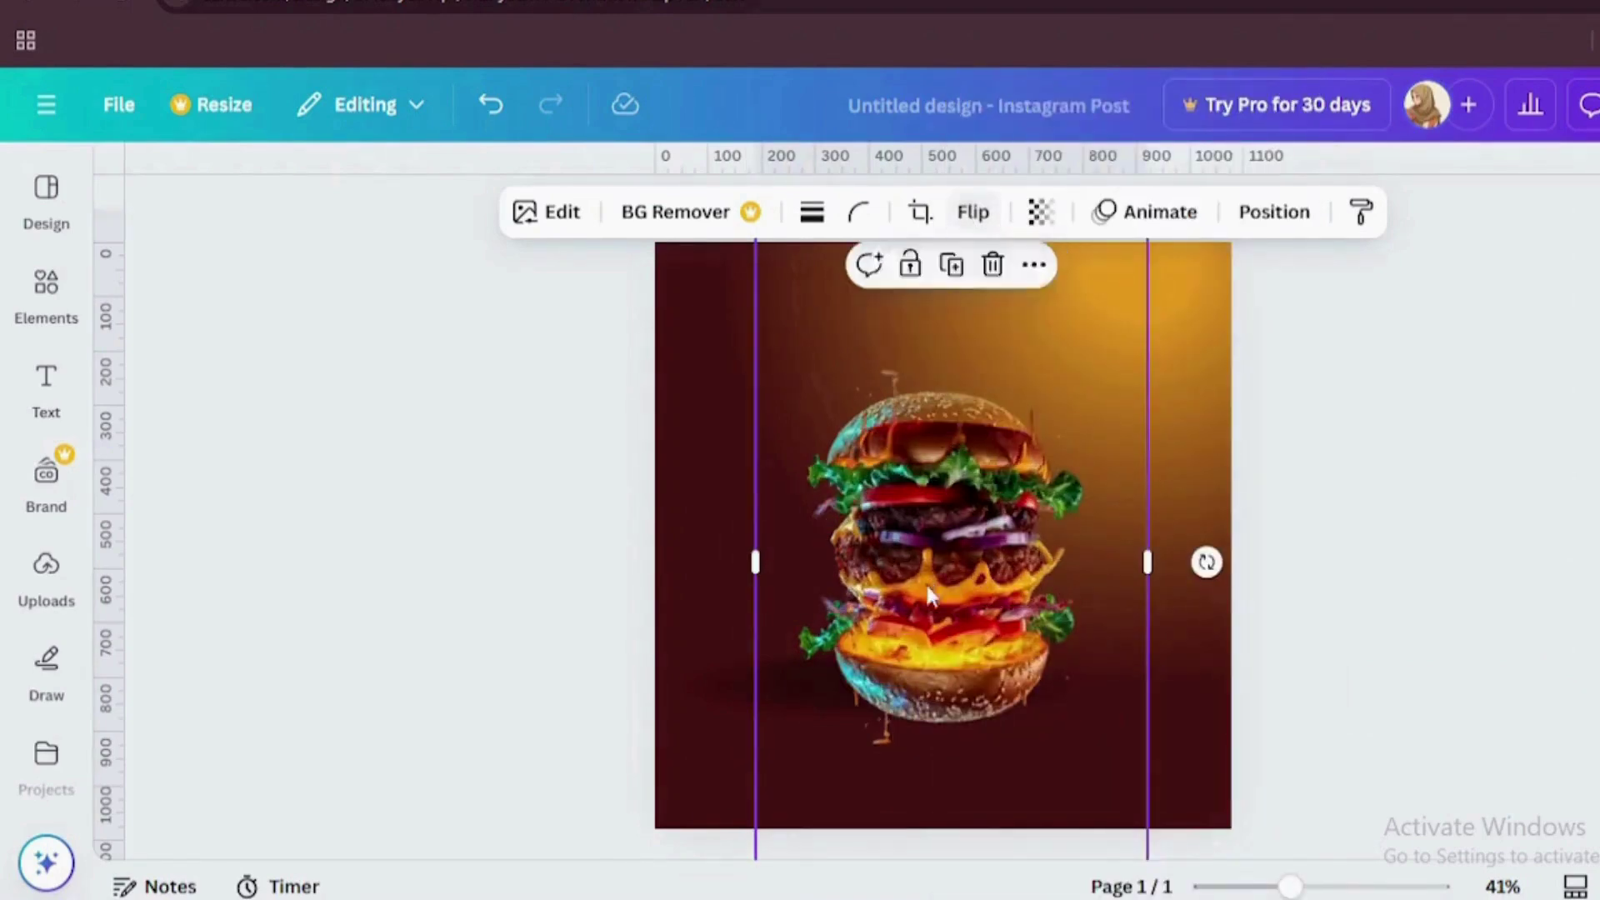
{"action": "left_click_drag", "start_coordinate": [930, 621], "coordinate": [948, 738]}
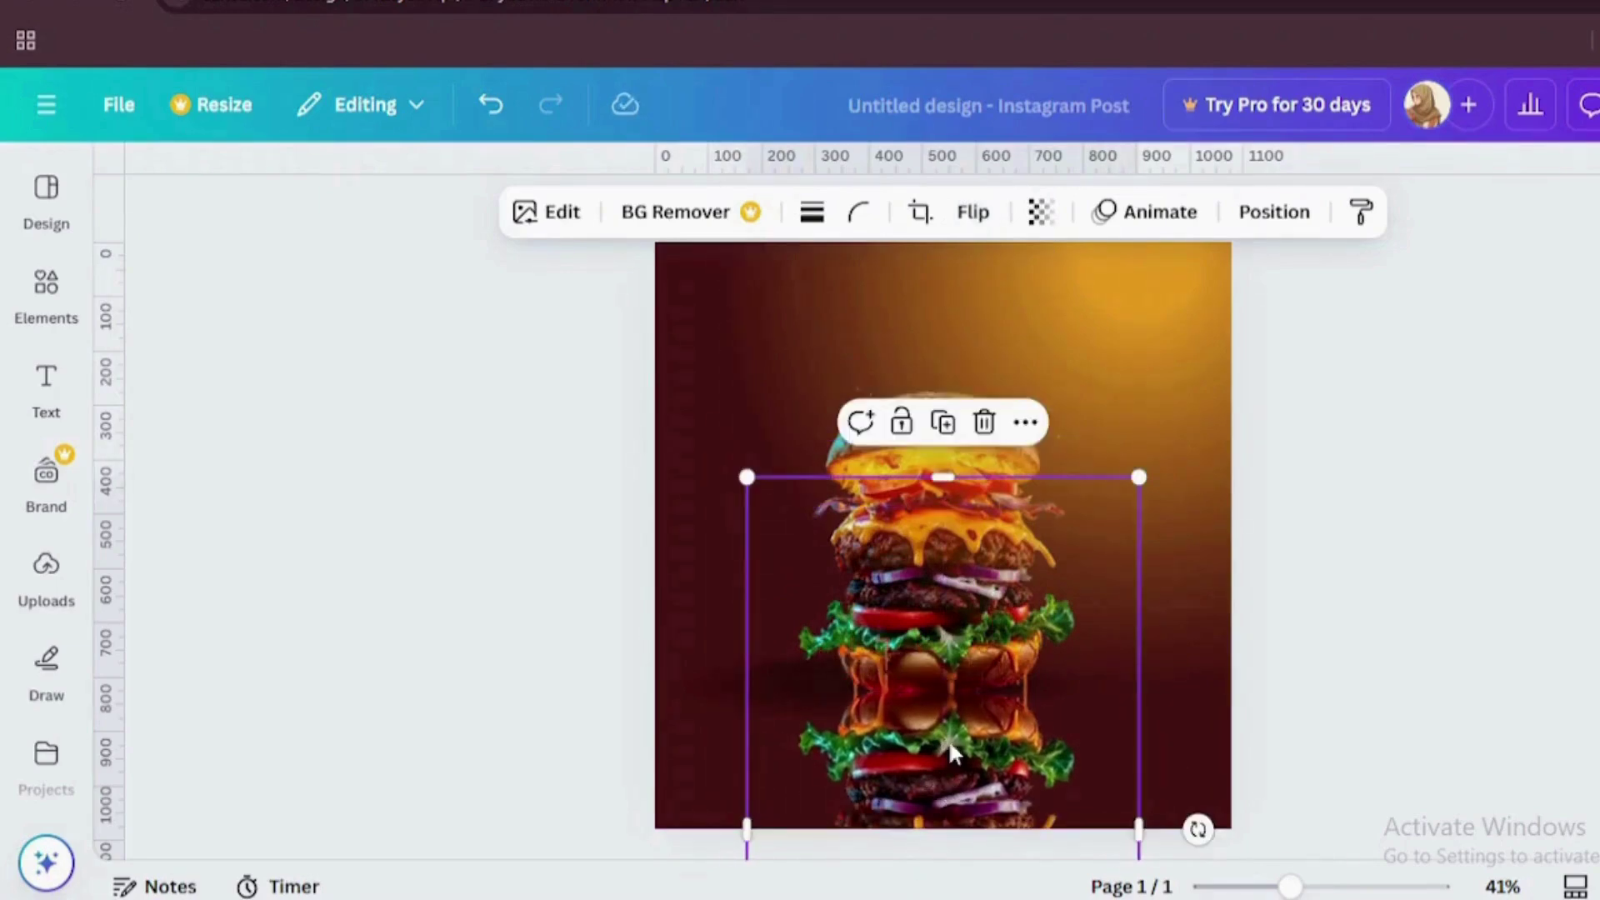
{"action": "left_click_drag", "start_coordinate": [1197, 829], "coordinate": [1197, 836]}
{"action": "left_click", "coordinate": [955, 757]}
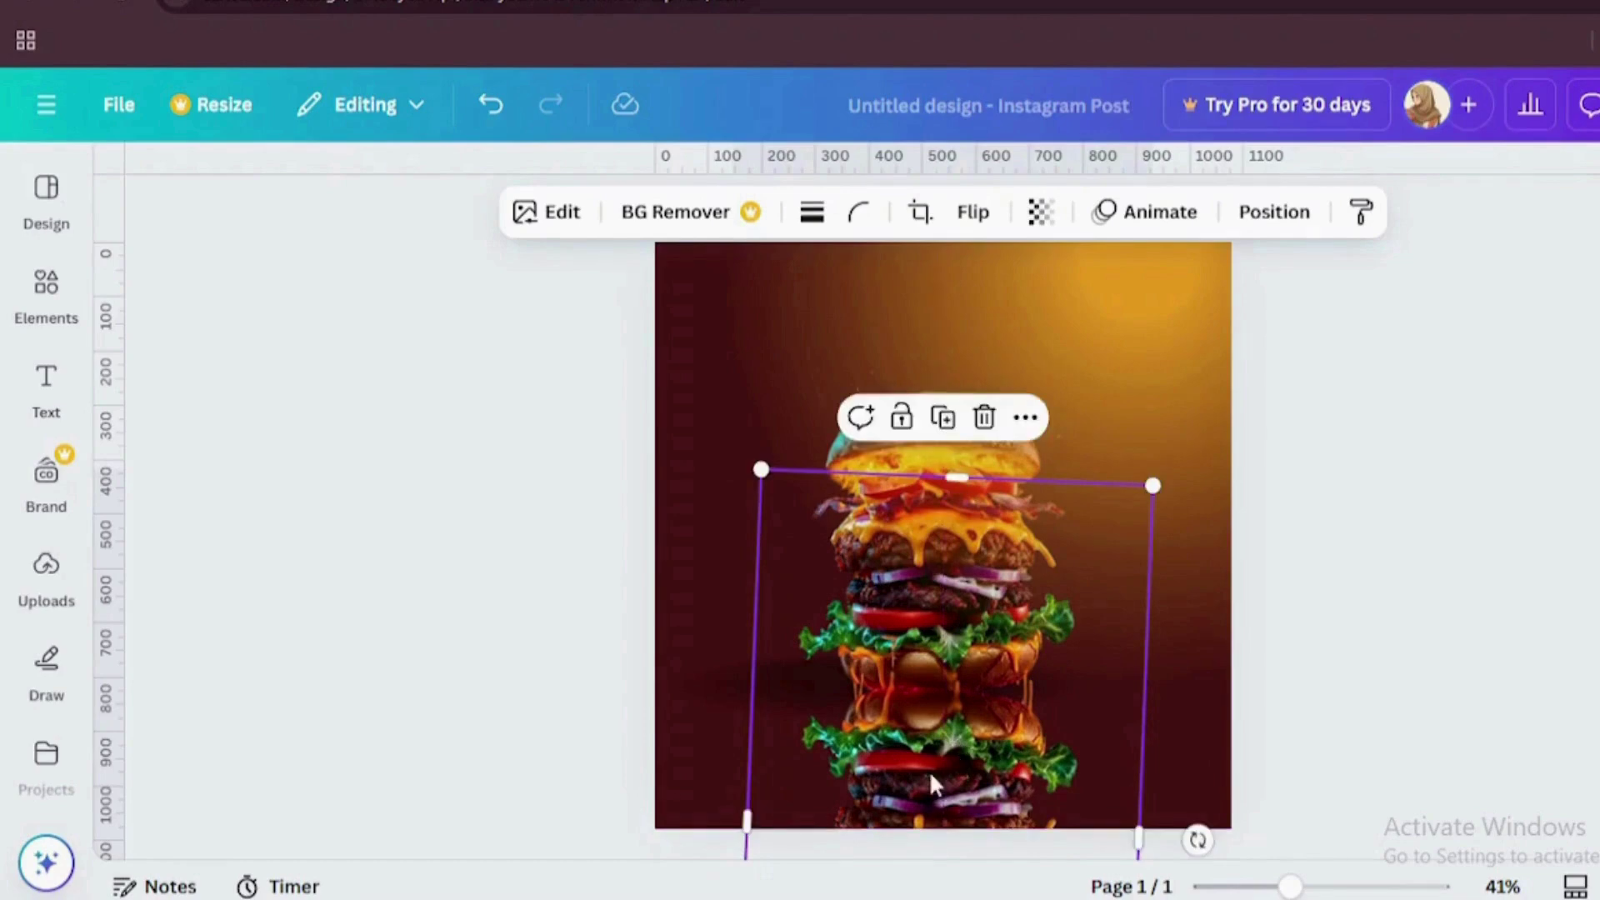
Step: Layer the flipped burger copy below the shadow and set its transparency to 46
{"action": "left_click", "coordinate": [1281, 217]}
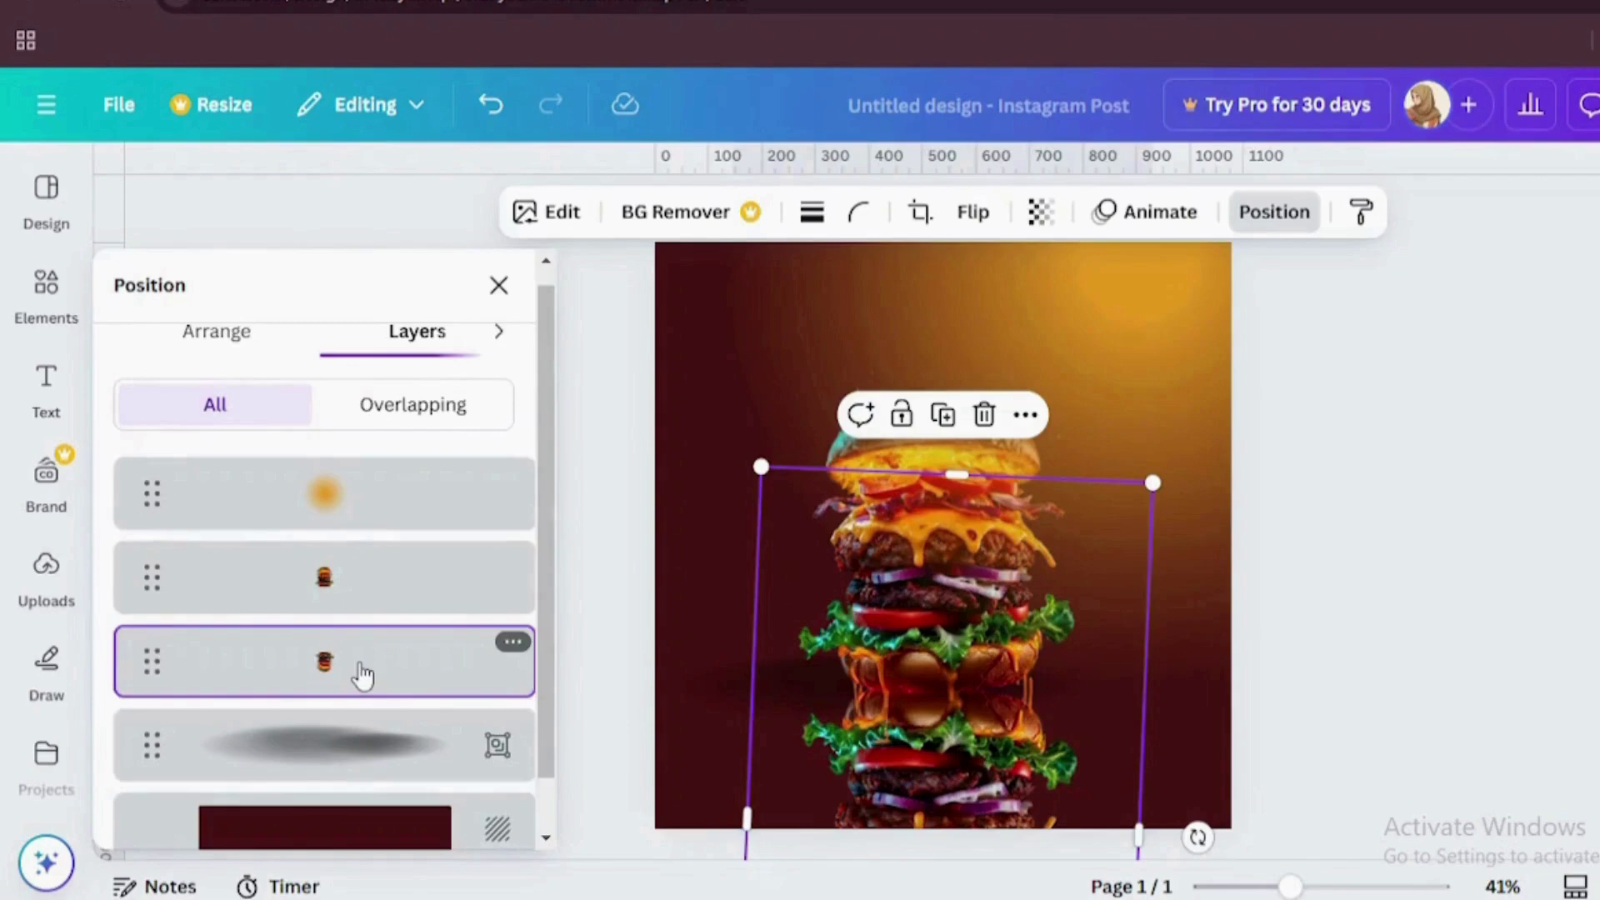
{"action": "left_click_drag", "start_coordinate": [358, 672], "coordinate": [358, 727]}
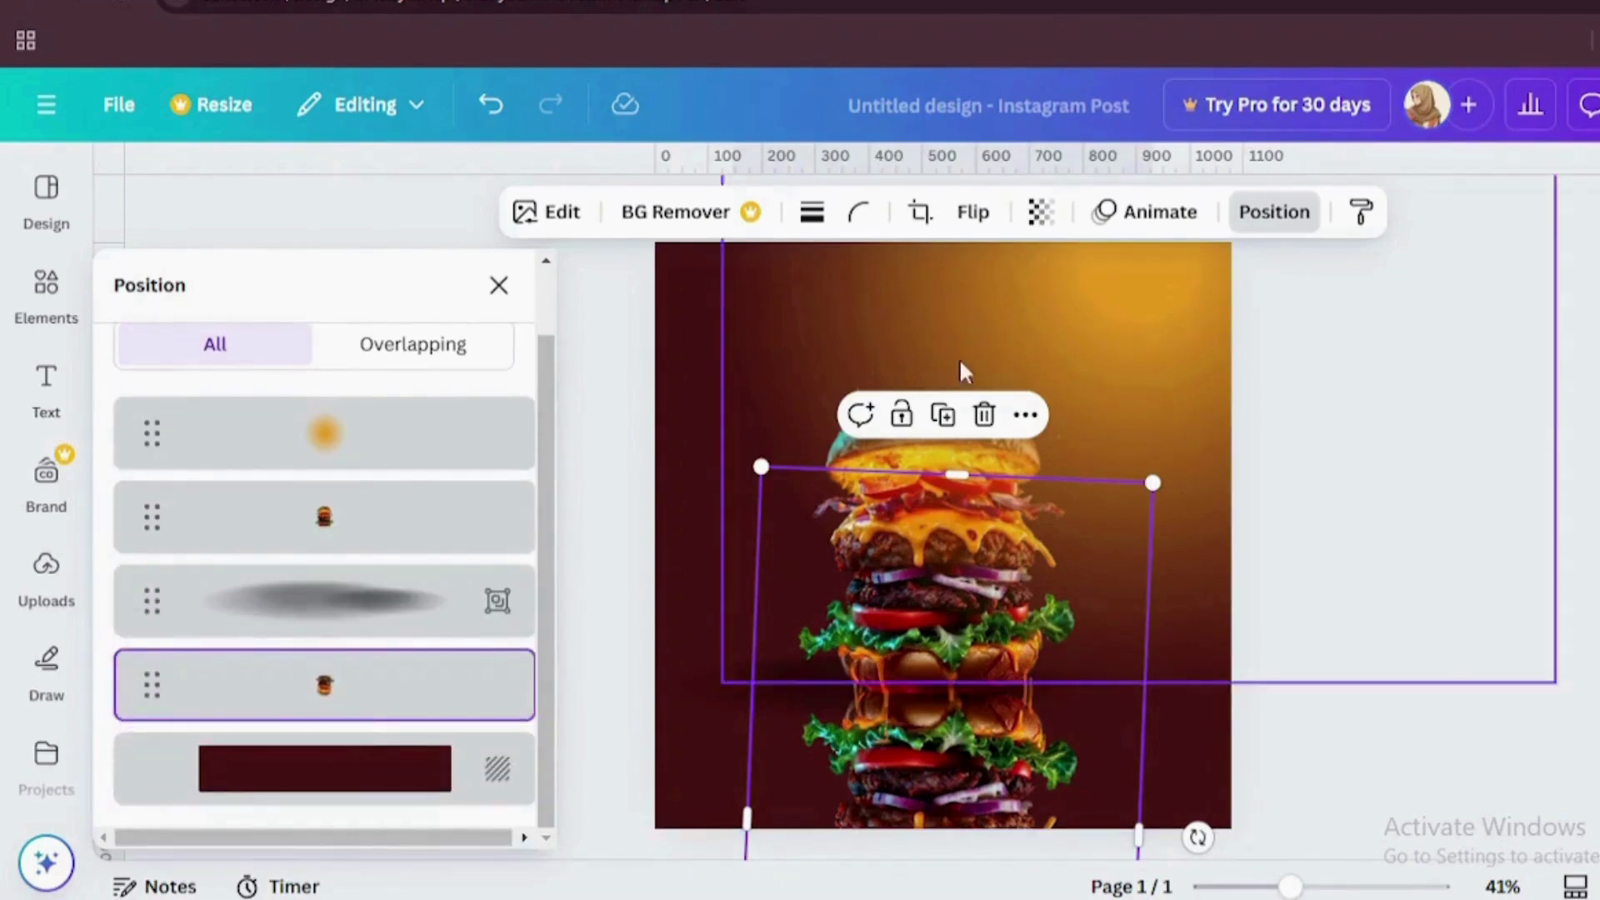
{"action": "left_click", "coordinate": [498, 285]}
{"action": "left_click", "coordinate": [1041, 212]}
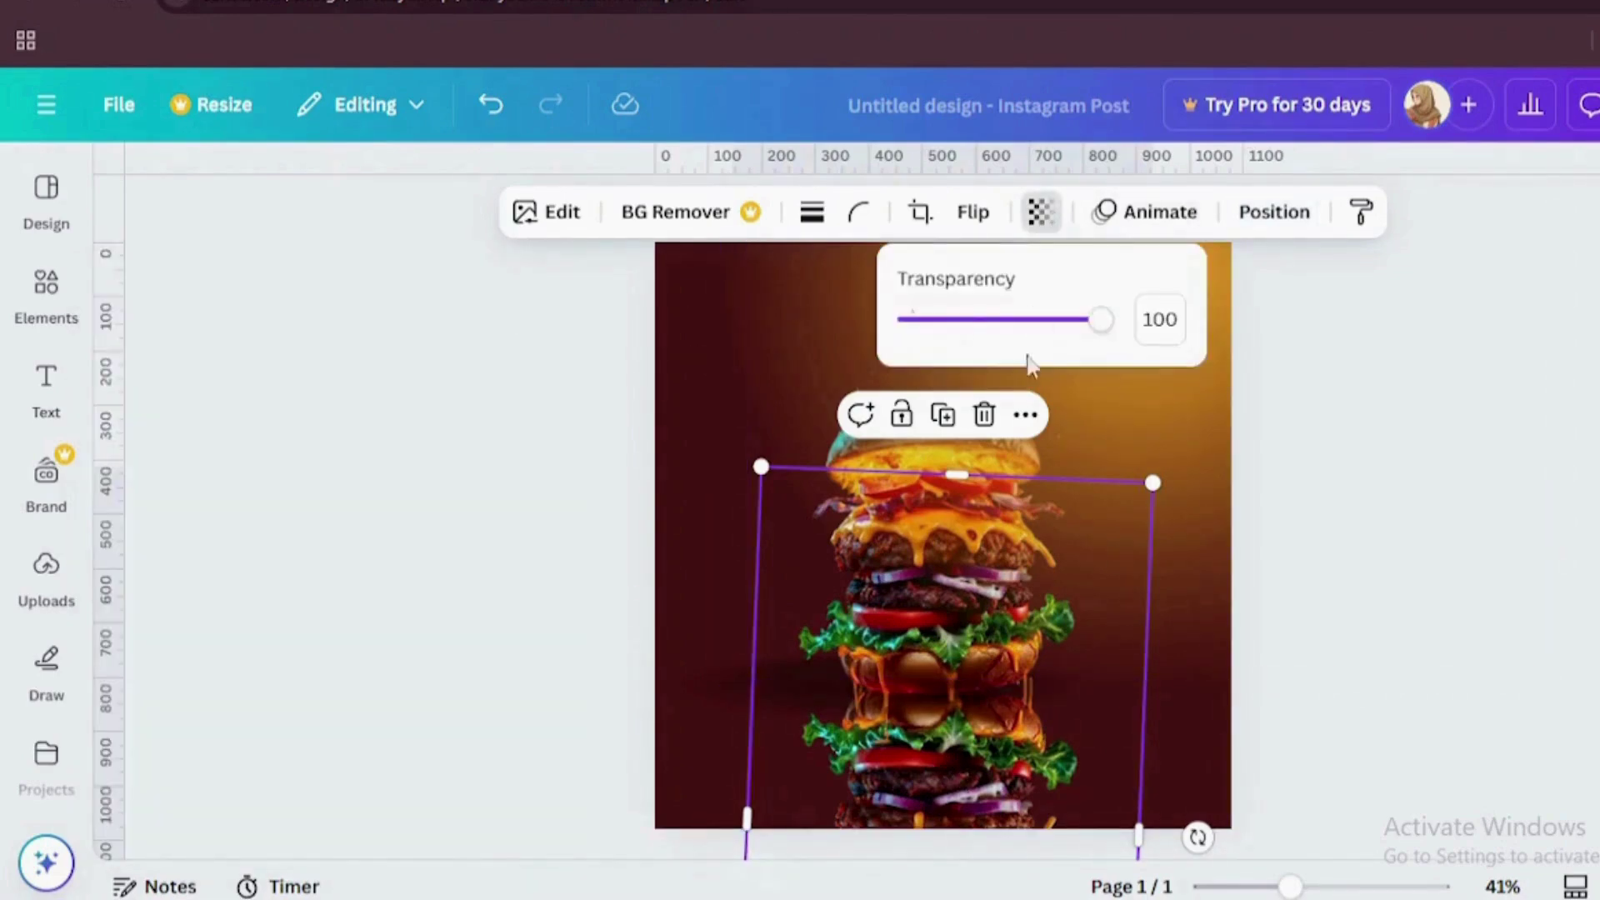
{"action": "left_click", "coordinate": [1000, 321]}
{"action": "key", "text": "Escape"}
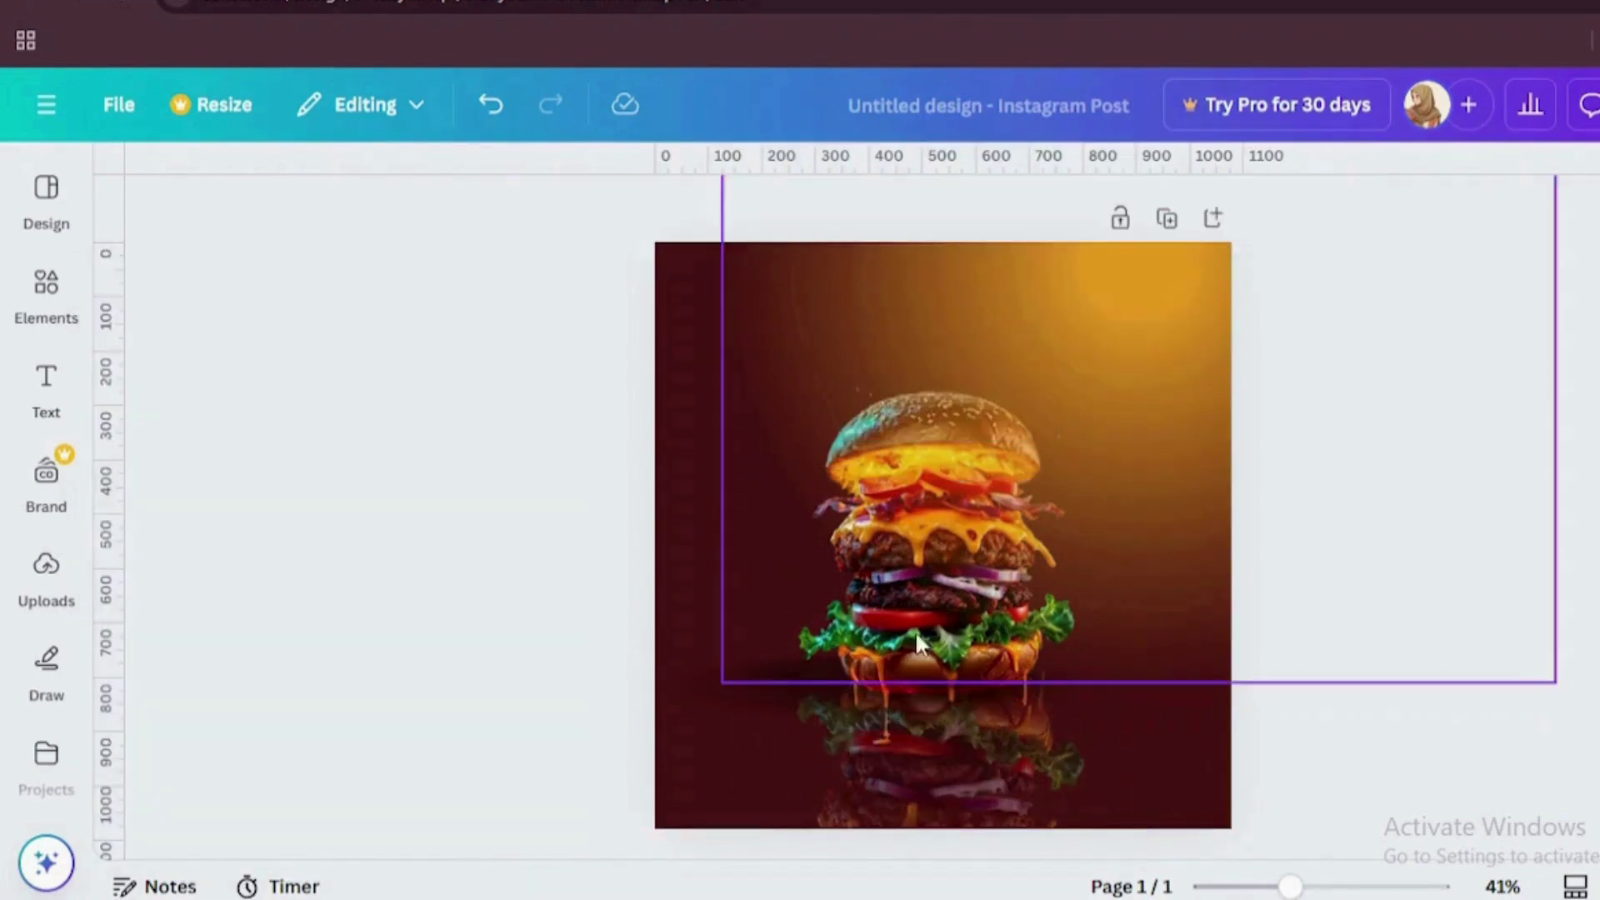
Step: Add the blurred-circle shadow, colour it dark maroon and enlarge it over the burger
{"action": "left_click", "coordinate": [47, 288]}
{"action": "scroll", "coordinate": [550, 429], "scroll_direction": "up", "scroll_amount": 3}
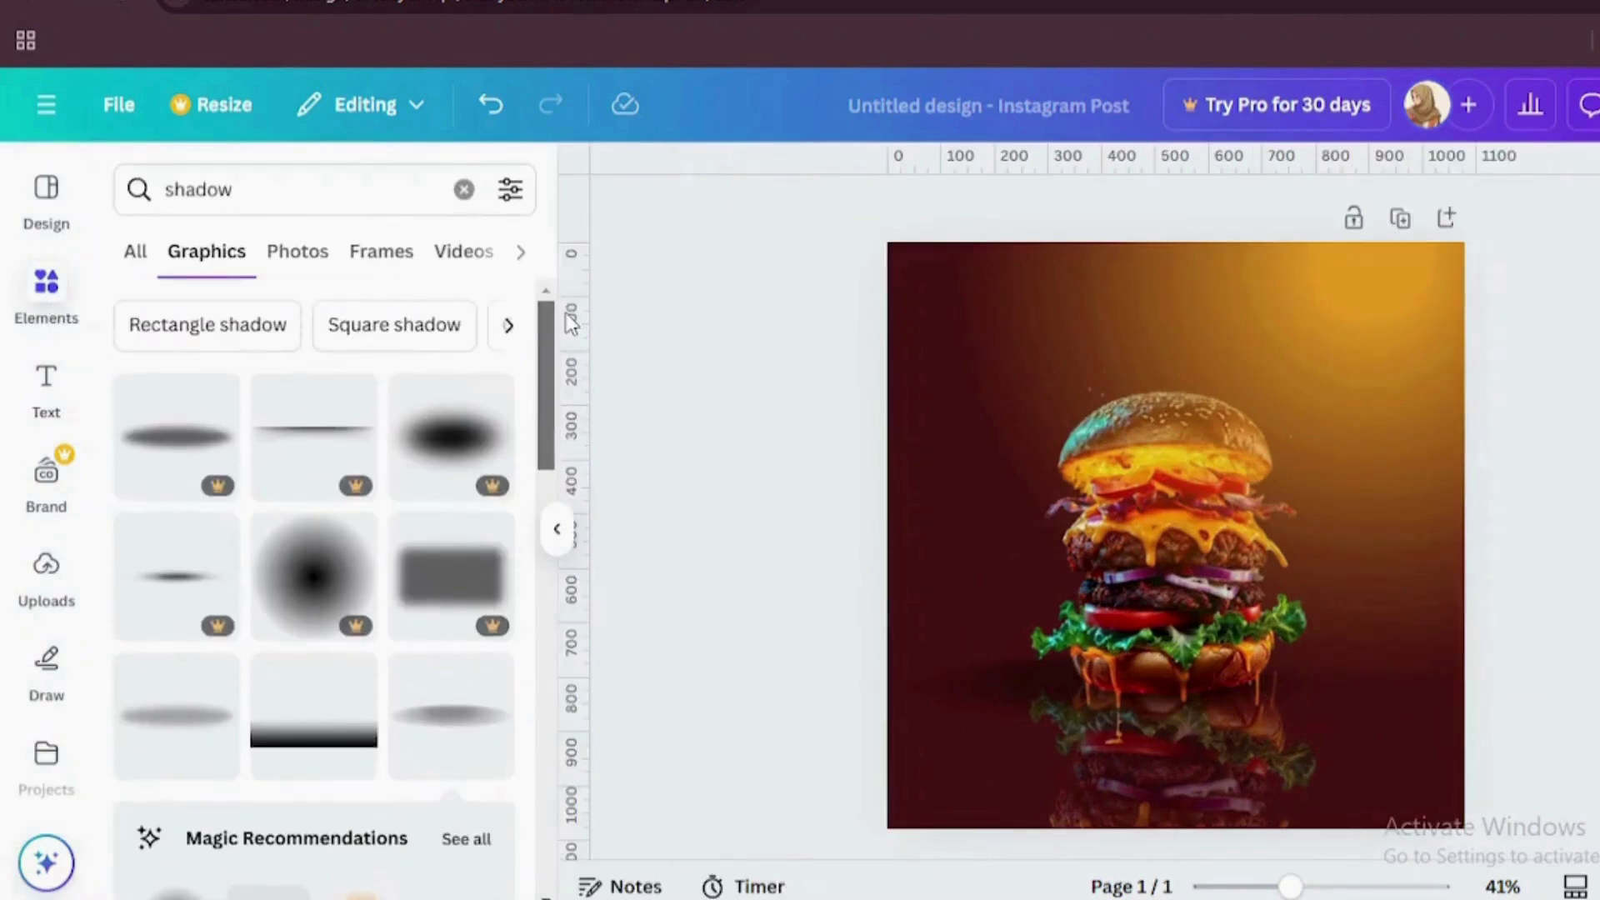
{"action": "scroll", "coordinate": [222, 314], "scroll_direction": "down", "scroll_amount": 5}
{"action": "left_click", "coordinate": [174, 345]}
{"action": "left_click_drag", "start_coordinate": [1289, 414], "coordinate": [1366, 350]}
{"action": "left_click_drag", "start_coordinate": [1188, 500], "coordinate": [1139, 553]}
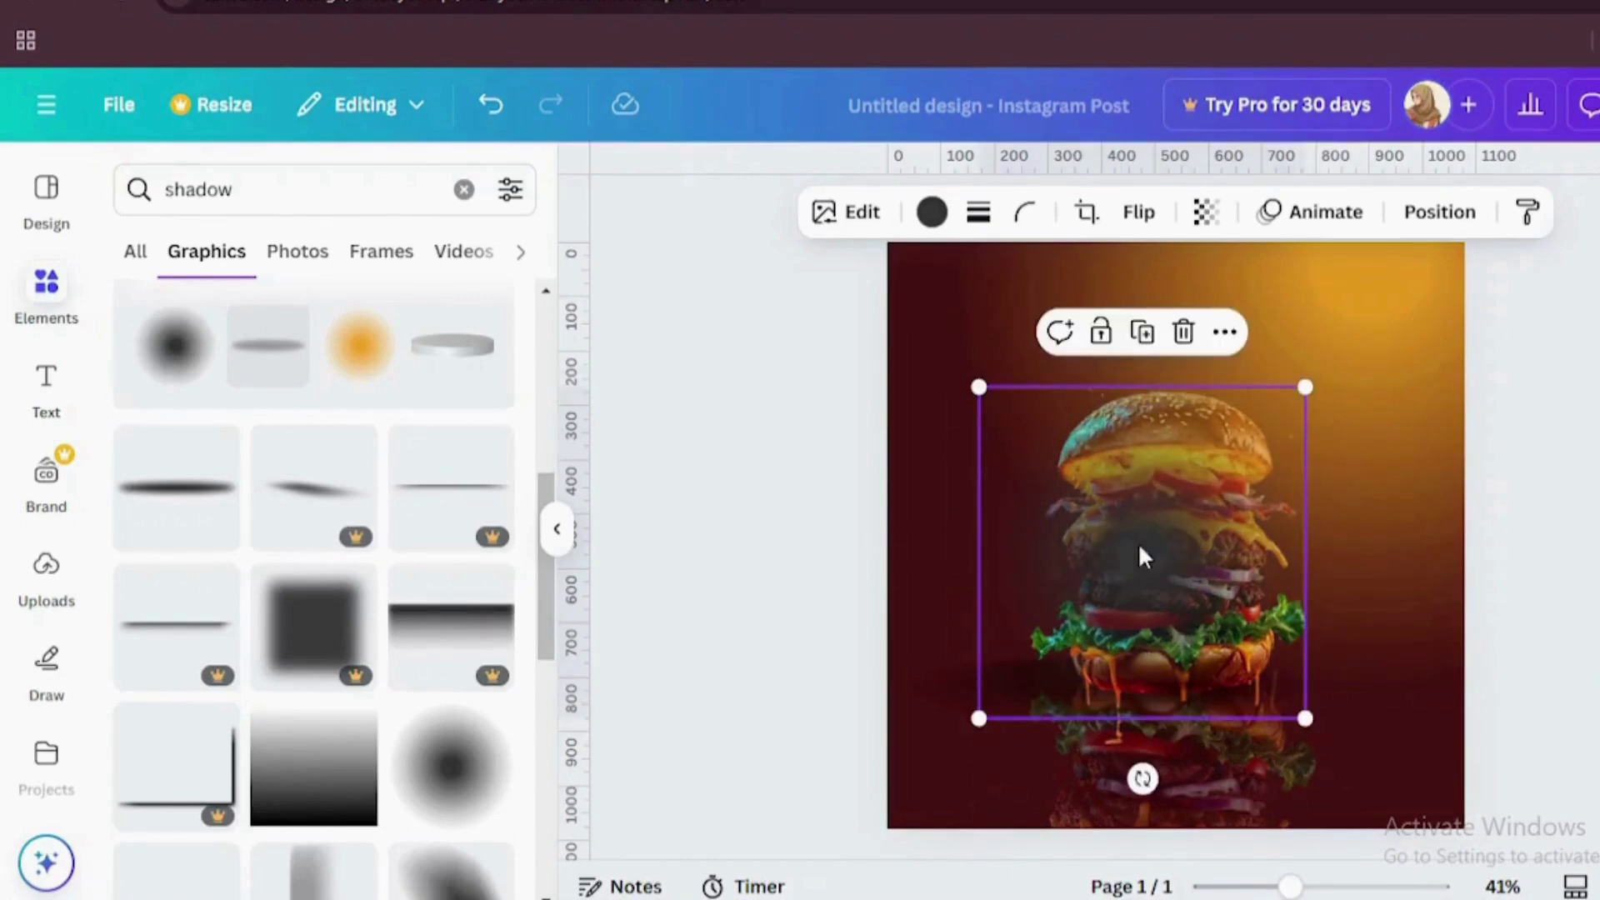
{"action": "left_click", "coordinate": [932, 213]}
{"action": "left_click", "coordinate": [280, 667]}
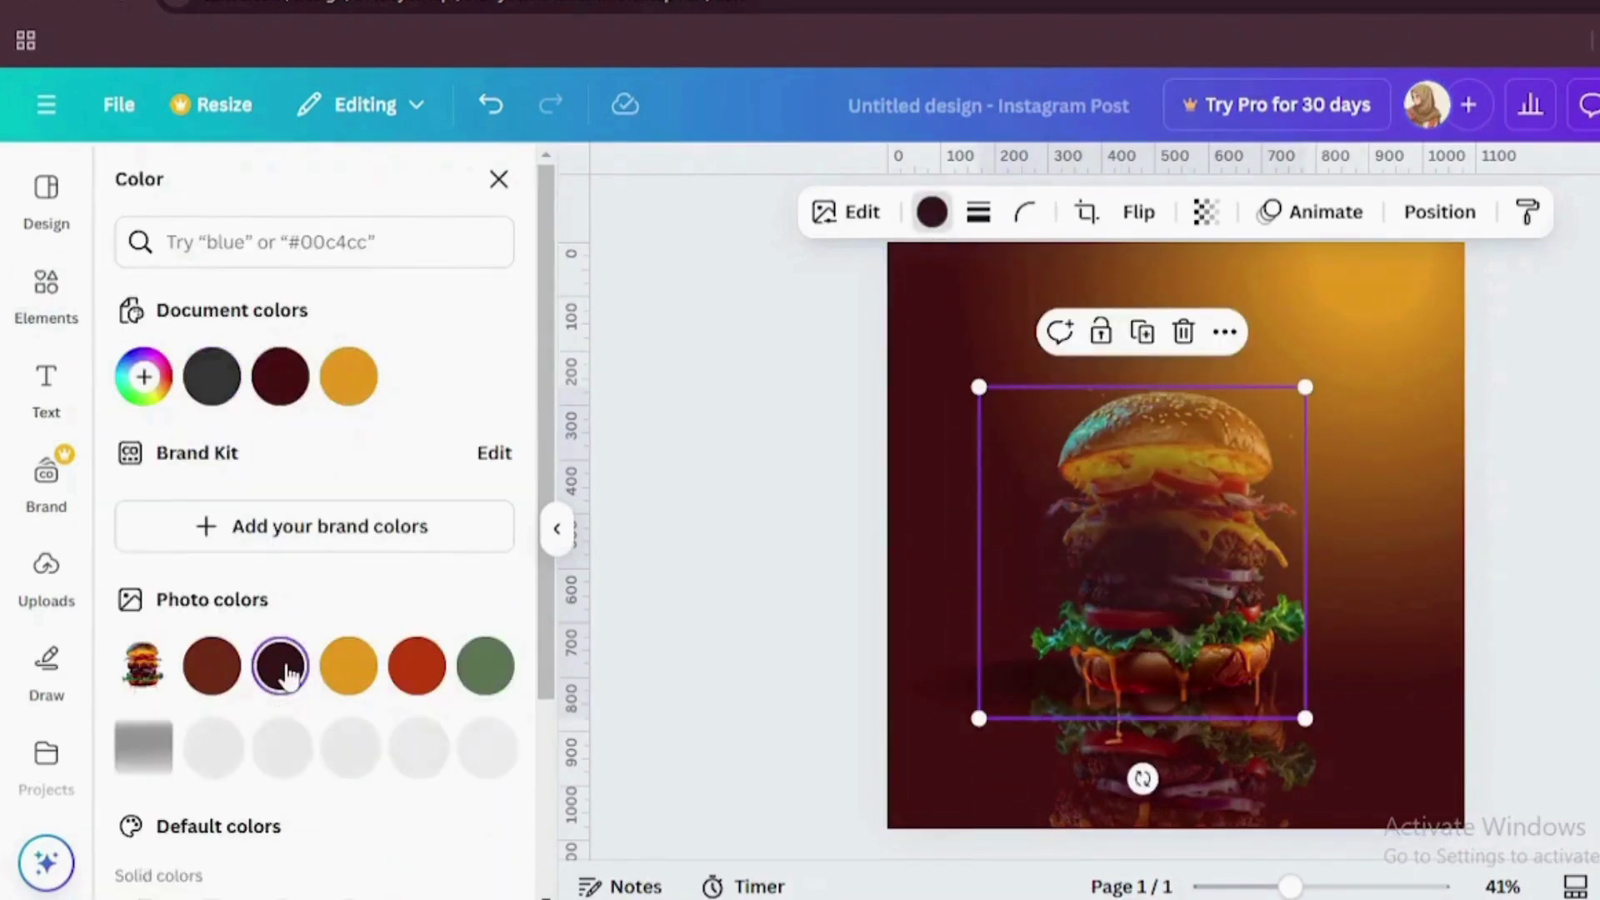
{"action": "left_click_drag", "start_coordinate": [1305, 387], "coordinate": [1342, 347]}
{"action": "left_click_drag", "start_coordinate": [1161, 511], "coordinate": [1140, 532]}
Step: Send the maroon shadow behind the burger, then duplicate it and shift the copy left and down
{"action": "left_click", "coordinate": [1439, 212]}
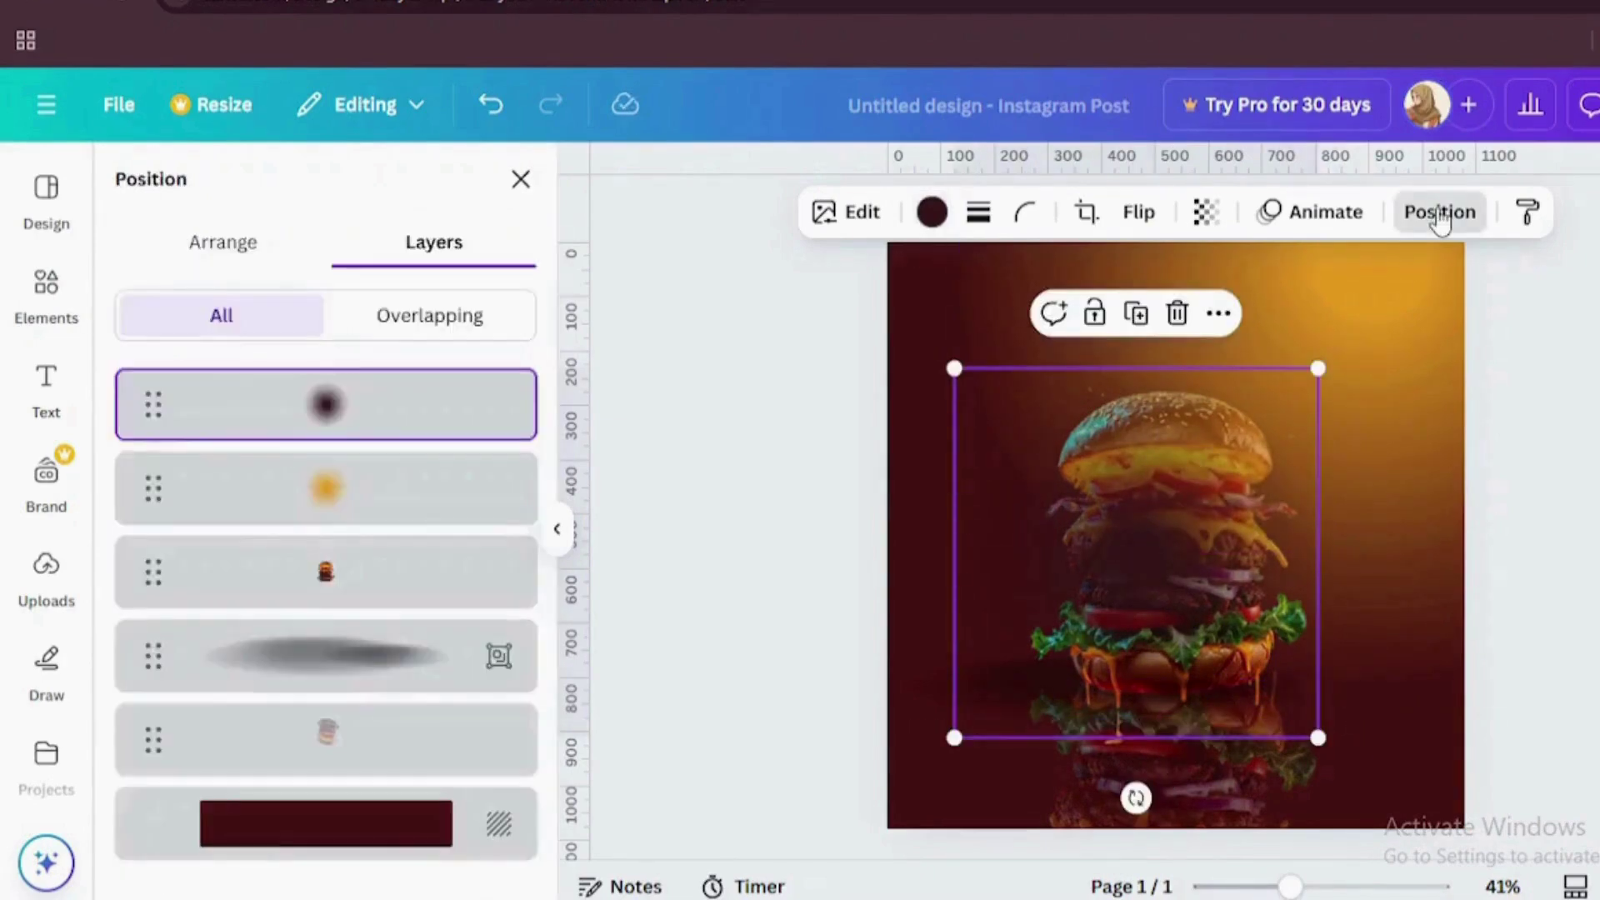
{"action": "left_click_drag", "start_coordinate": [367, 477], "coordinate": [346, 697]}
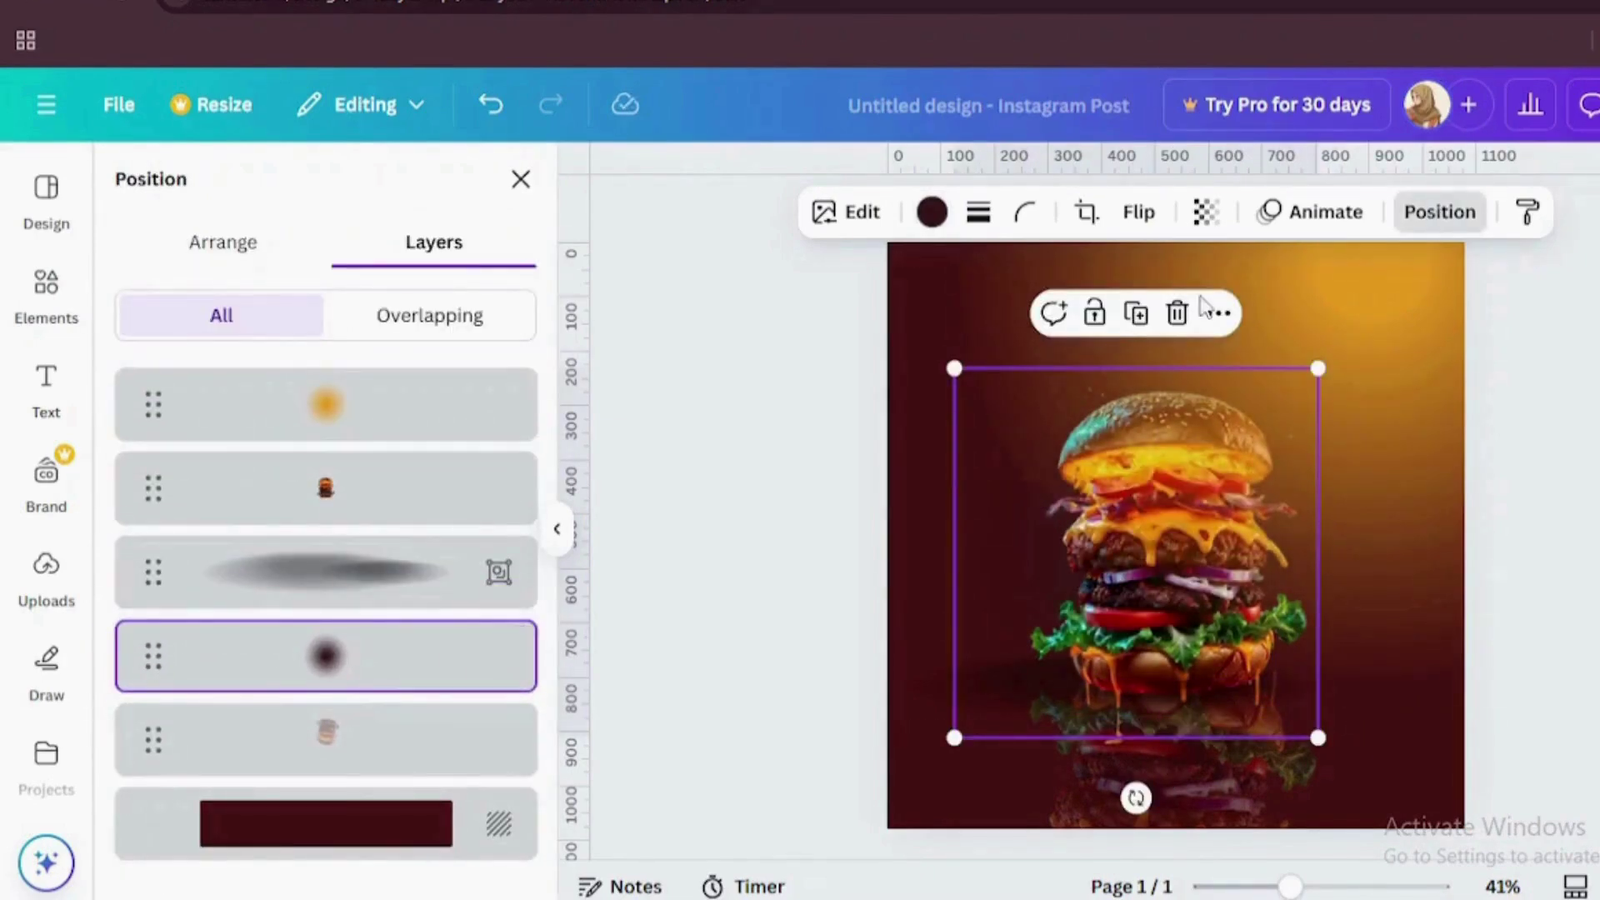
{"action": "left_click", "coordinate": [1136, 317]}
{"action": "left_click_drag", "start_coordinate": [300, 455], "coordinate": [334, 708]}
{"action": "left_click_drag", "start_coordinate": [1035, 558], "coordinate": [1006, 591]}
Step: Add the lettuce at the lower left, flipped horizontally and rotated to about -38°
{"action": "left_click", "coordinate": [49, 571]}
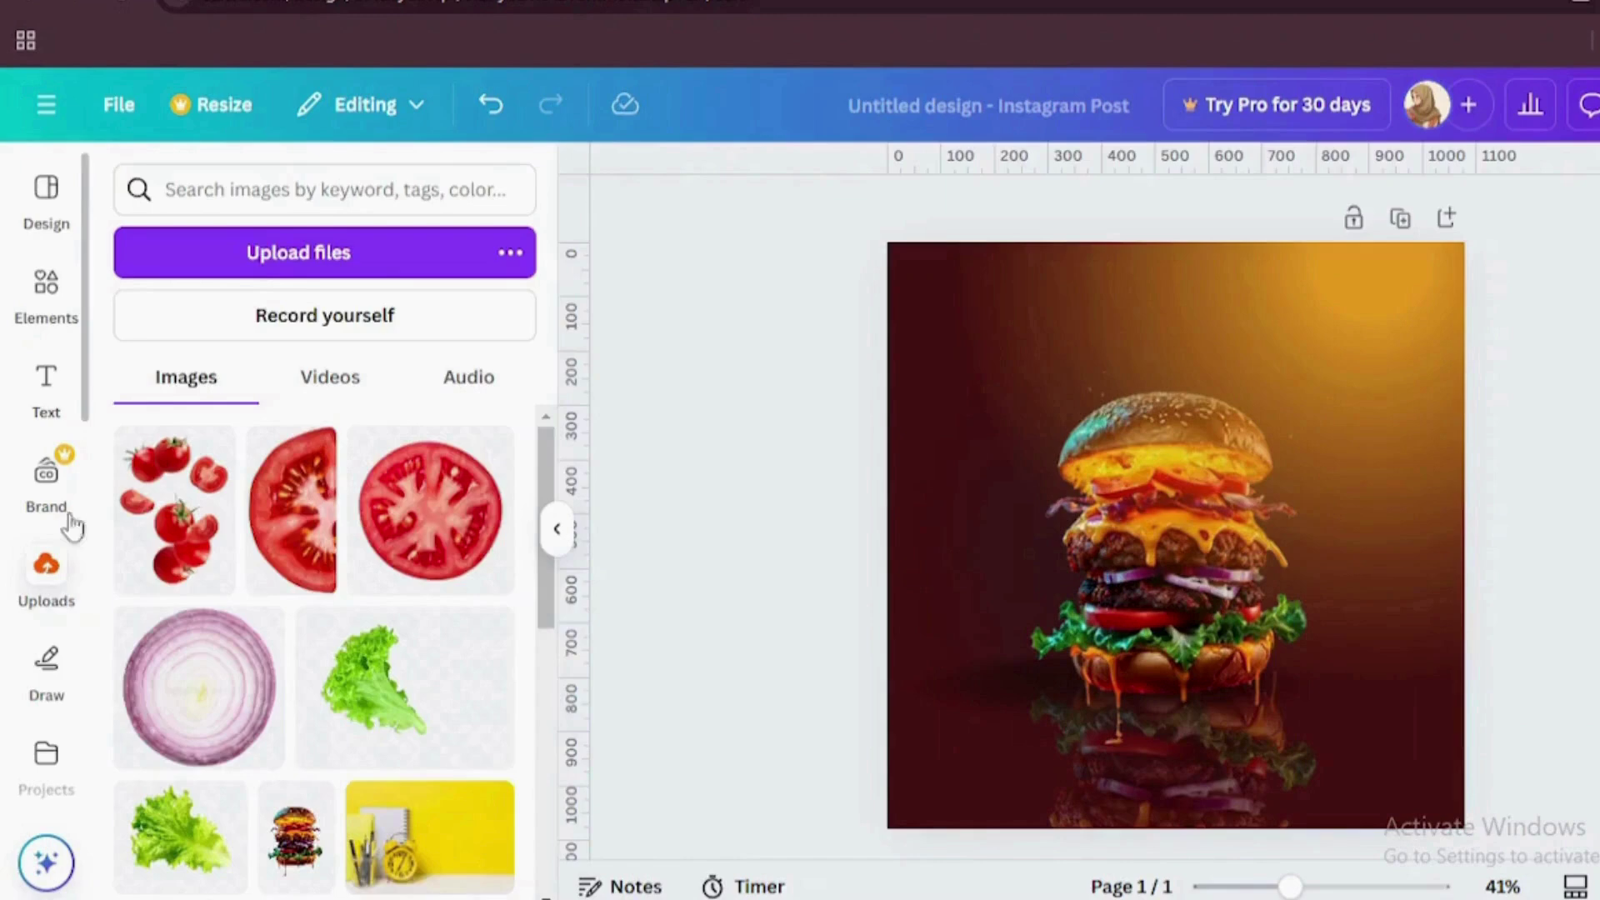
{"action": "scroll", "coordinate": [527, 621], "scroll_direction": "down", "scroll_amount": 2}
{"action": "scroll", "coordinate": [417, 667], "scroll_direction": "up", "scroll_amount": 2}
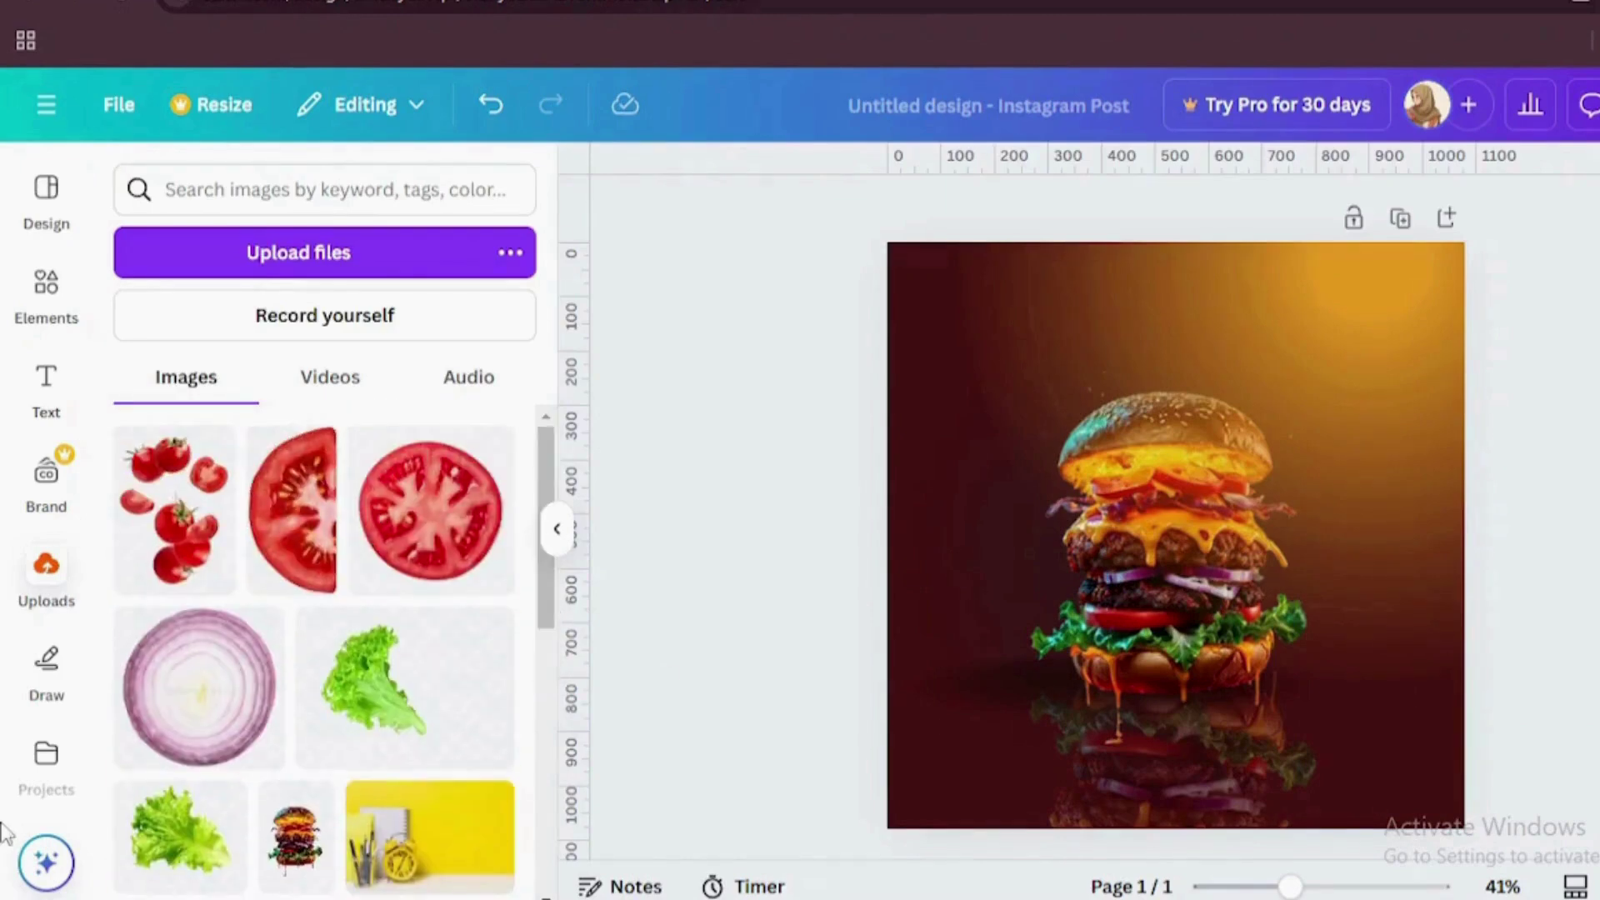
{"action": "left_click", "coordinate": [183, 852]}
{"action": "left_click", "coordinate": [556, 529]}
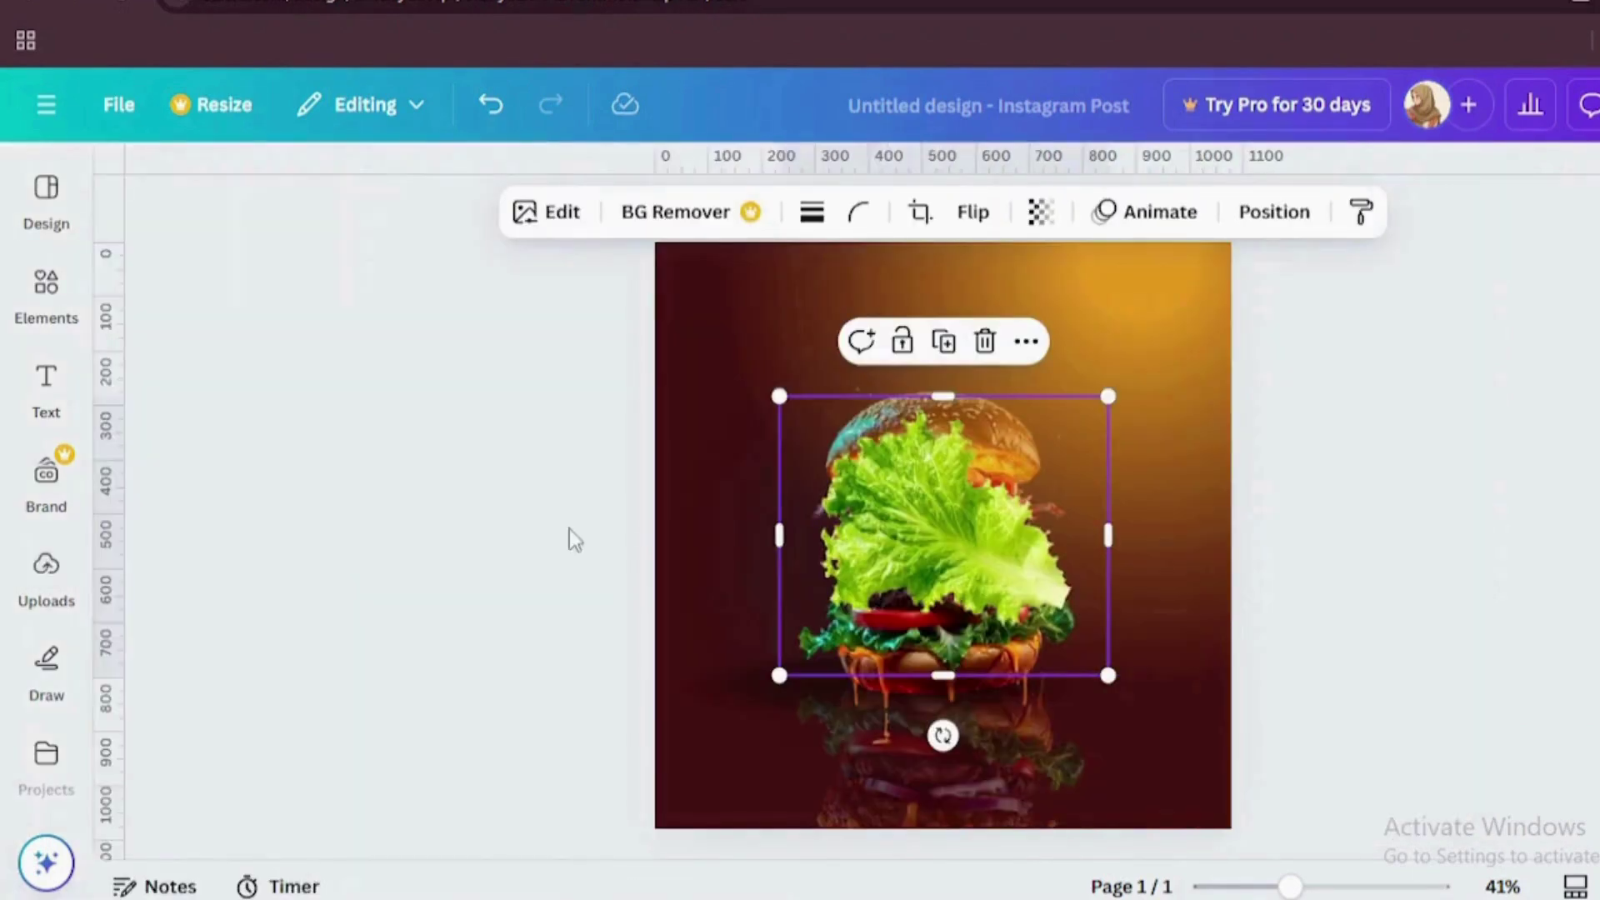
{"action": "left_click_drag", "start_coordinate": [942, 533], "coordinate": [695, 705]}
{"action": "left_click", "coordinate": [973, 211]}
{"action": "left_click", "coordinate": [975, 282]}
{"action": "left_click_drag", "start_coordinate": [947, 702], "coordinate": [909, 548]}
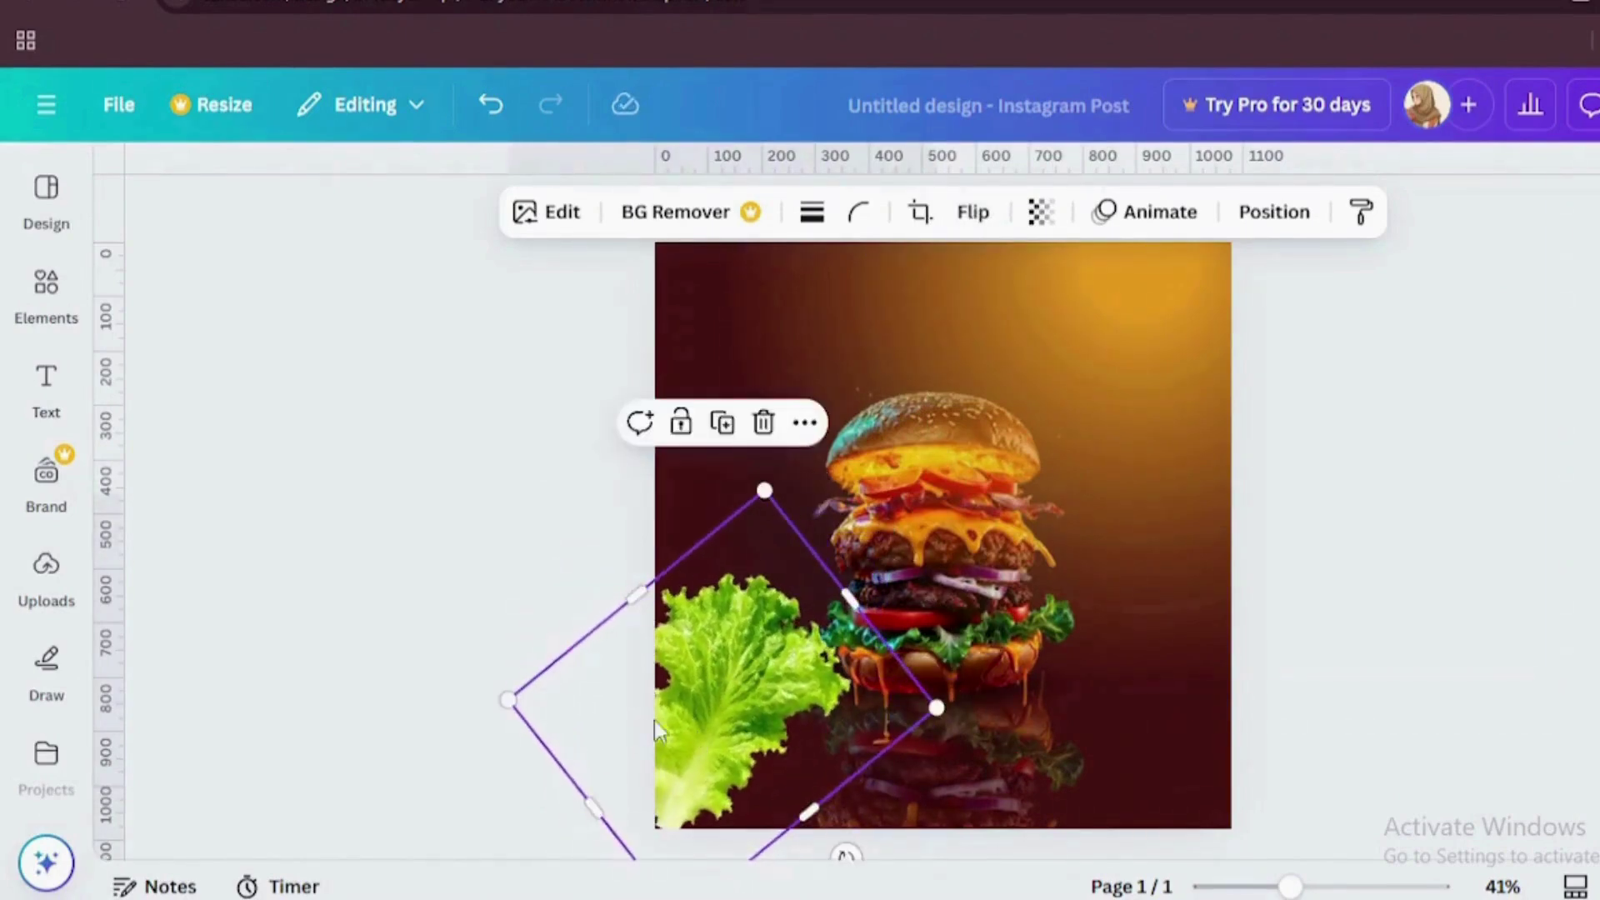
{"action": "left_click_drag", "start_coordinate": [762, 671], "coordinate": [750, 786]}
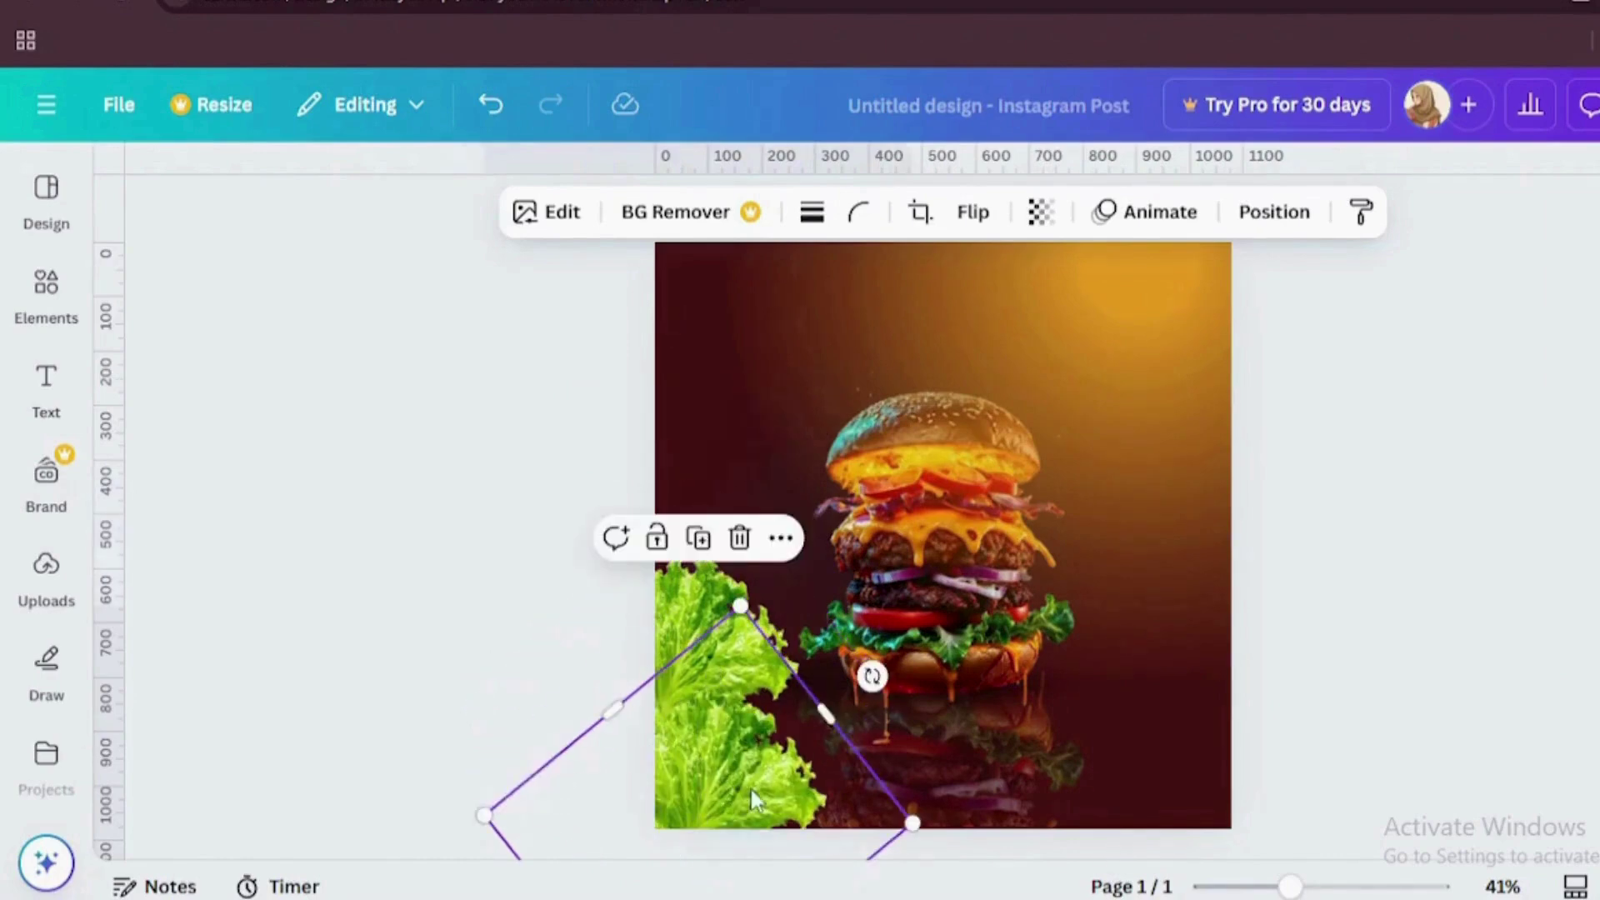
{"action": "left_click_drag", "start_coordinate": [874, 677], "coordinate": [903, 730]}
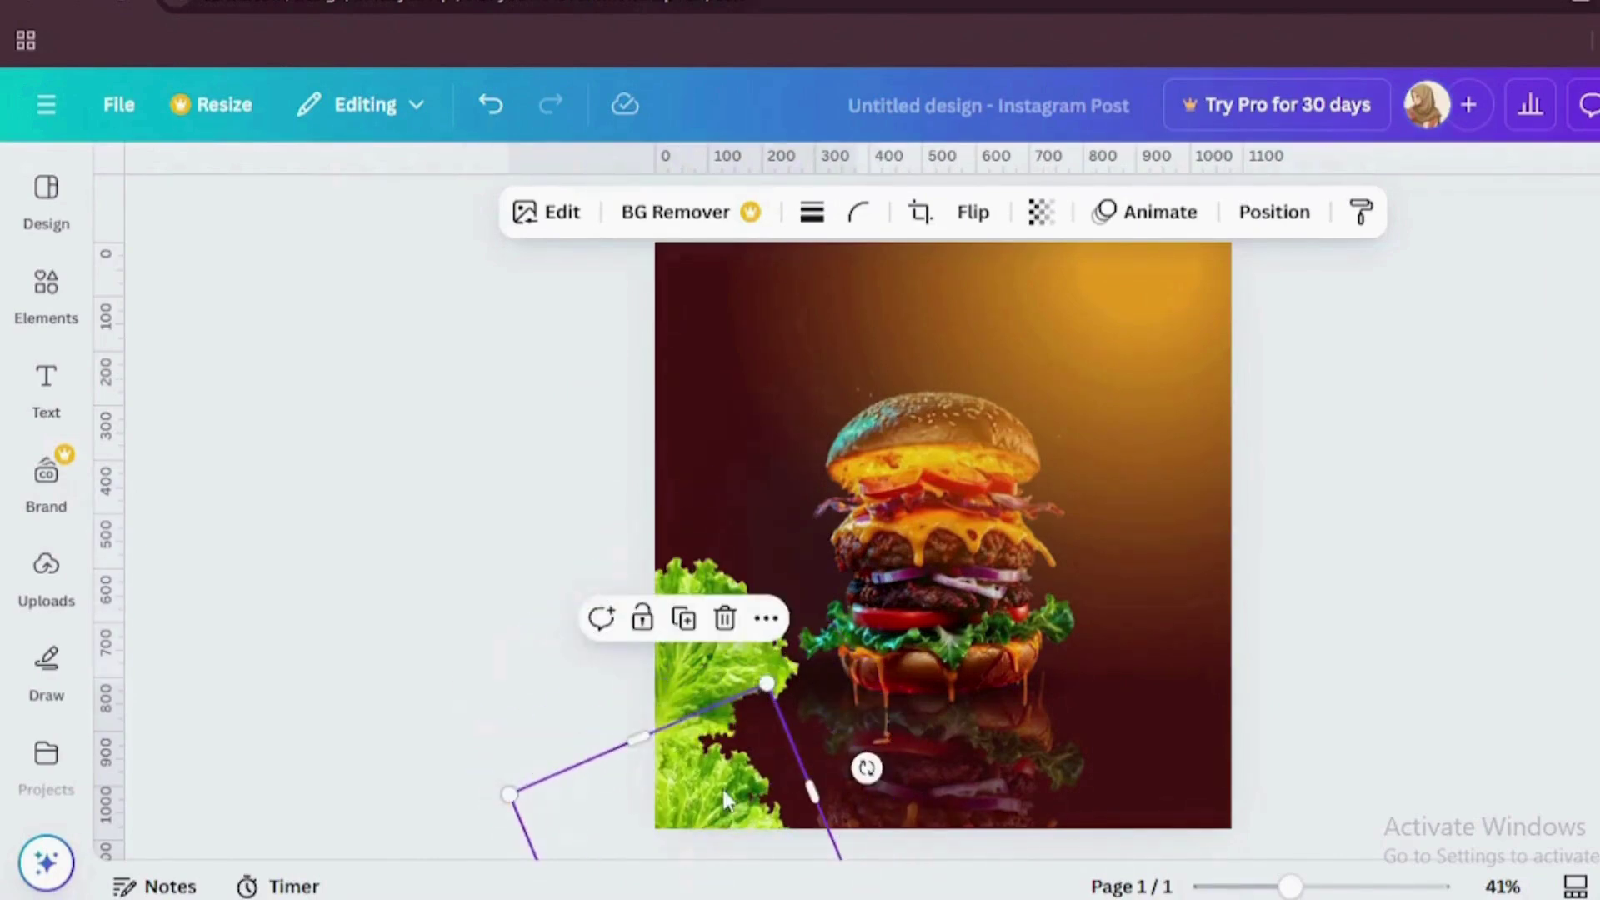
Step: Group the lettuce leaves, duplicate the group, reorder it and set the copy's transparency to 50
{"action": "left_click", "coordinate": [583, 422]}
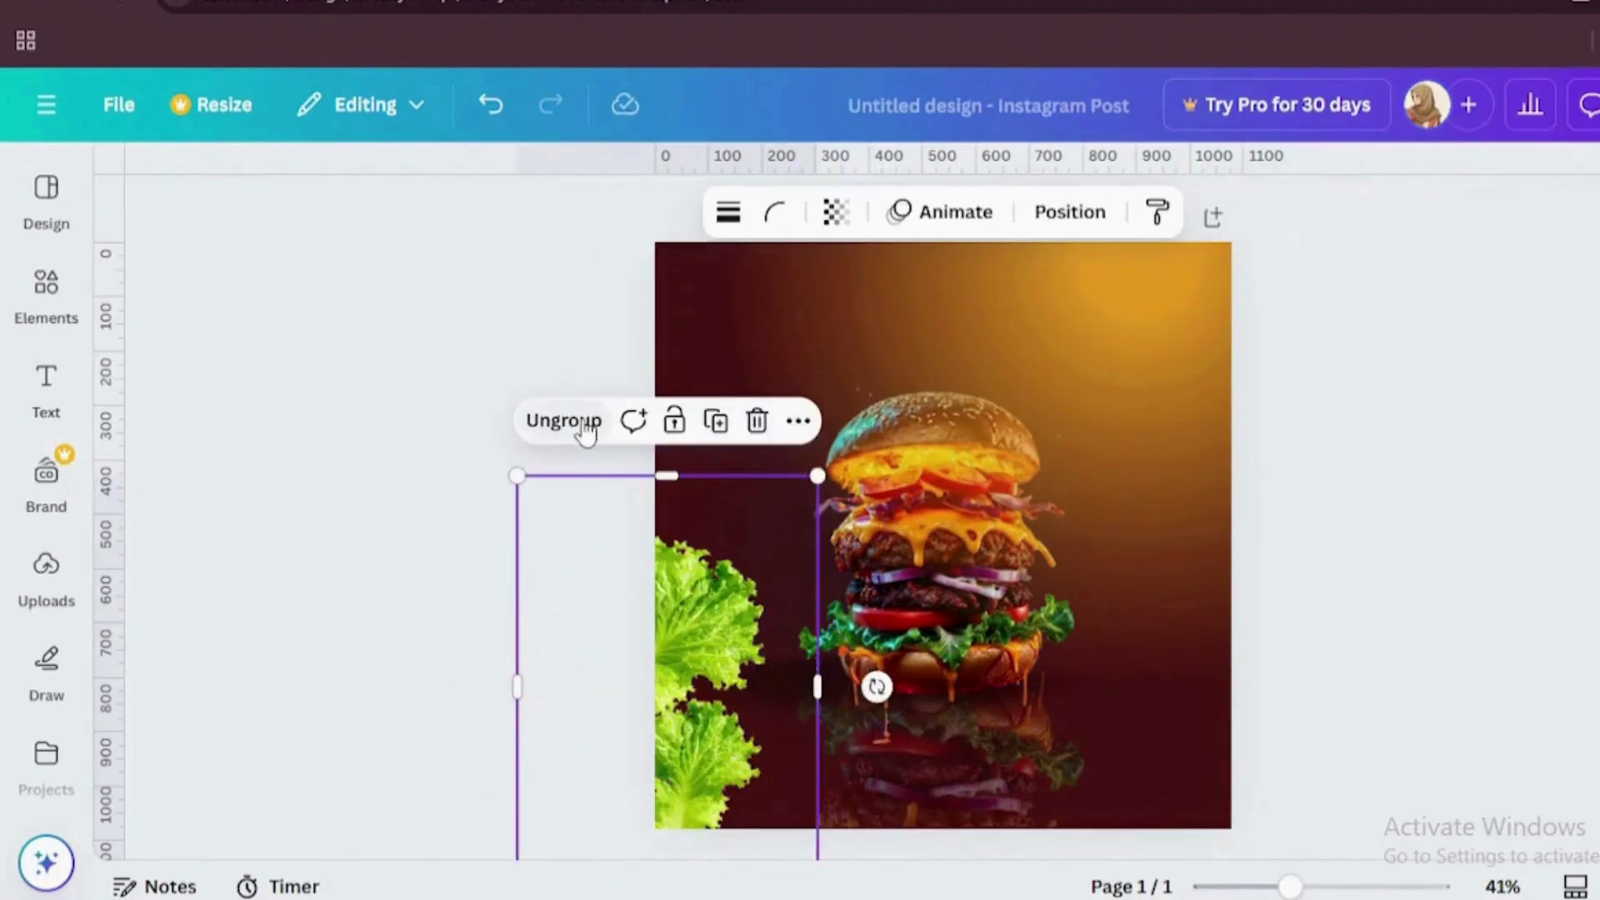
{"action": "left_click", "coordinate": [716, 421]}
{"action": "left_click_drag", "start_coordinate": [700, 656], "coordinate": [725, 672]}
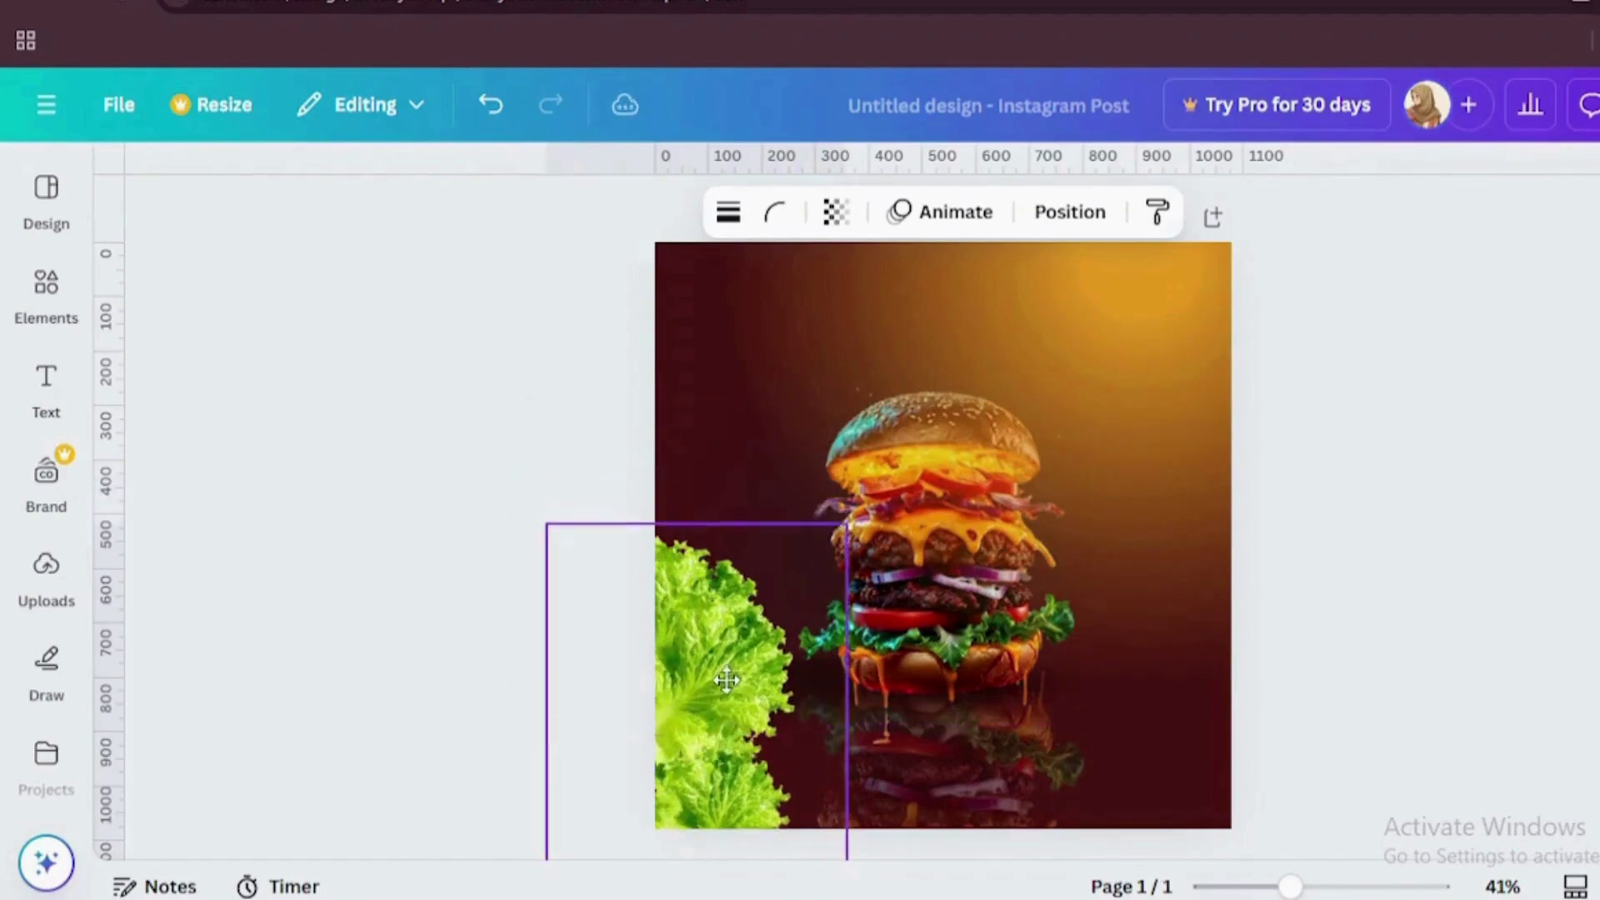
{"action": "left_click", "coordinate": [1070, 212]}
{"action": "left_click_drag", "start_coordinate": [357, 422], "coordinate": [357, 525]}
{"action": "left_click", "coordinate": [836, 212]}
{"action": "left_click_drag", "start_coordinate": [907, 319], "coordinate": [801, 319]}
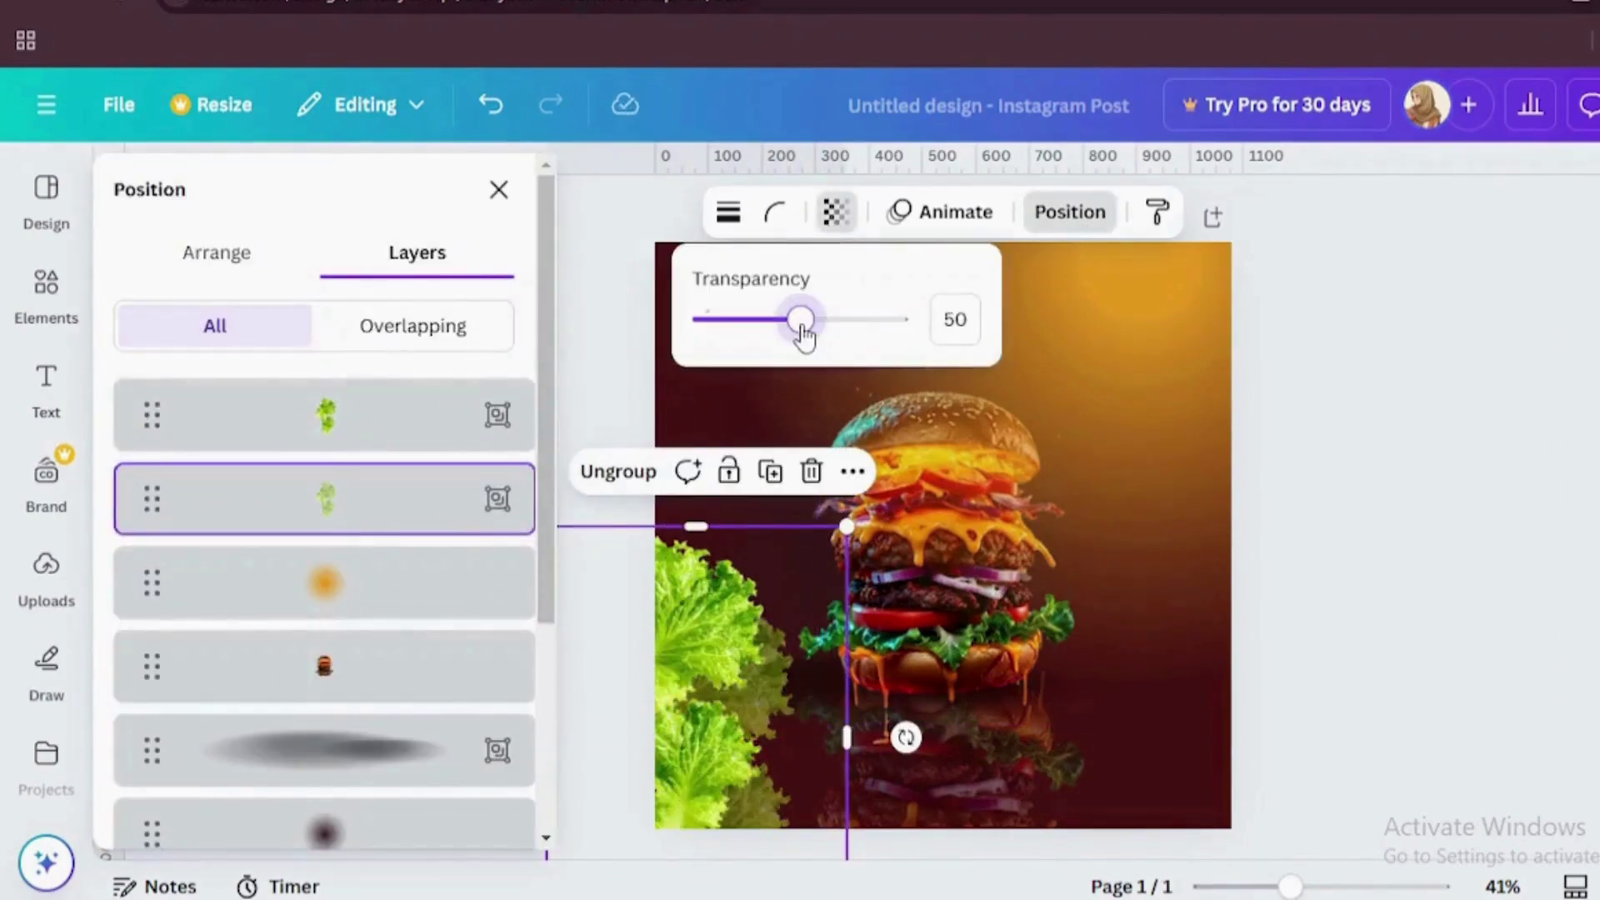
Step: Place the tomato image near the bottom left of the design
{"action": "left_click", "coordinate": [46, 575]}
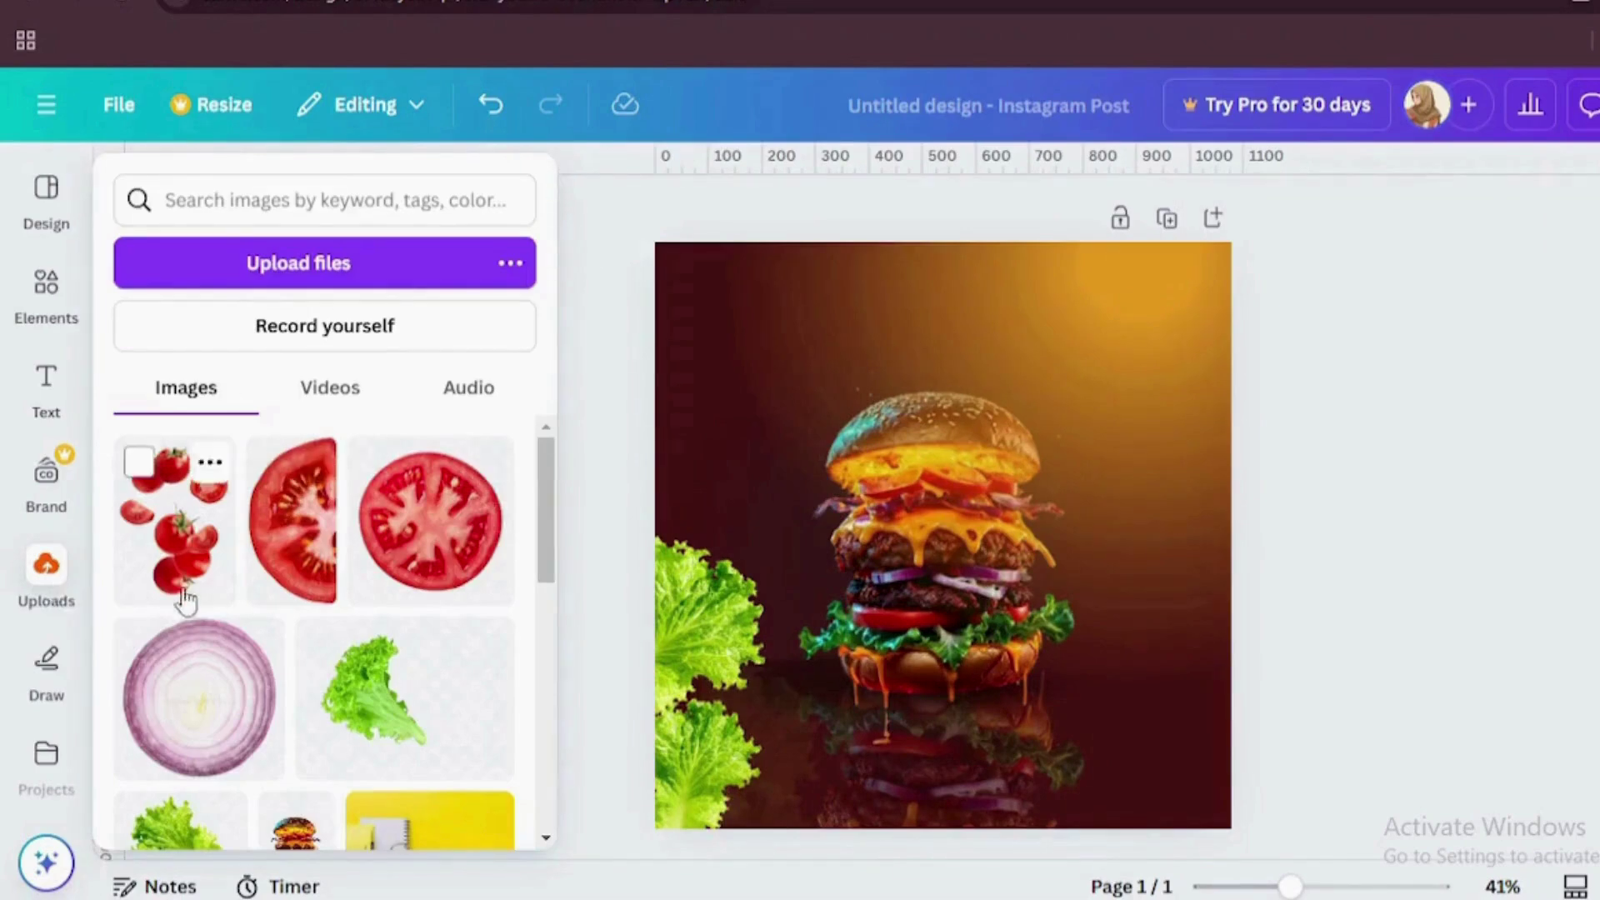
{"action": "left_click_drag", "start_coordinate": [185, 598], "coordinate": [787, 801]}
{"action": "left_click", "coordinate": [683, 504]}
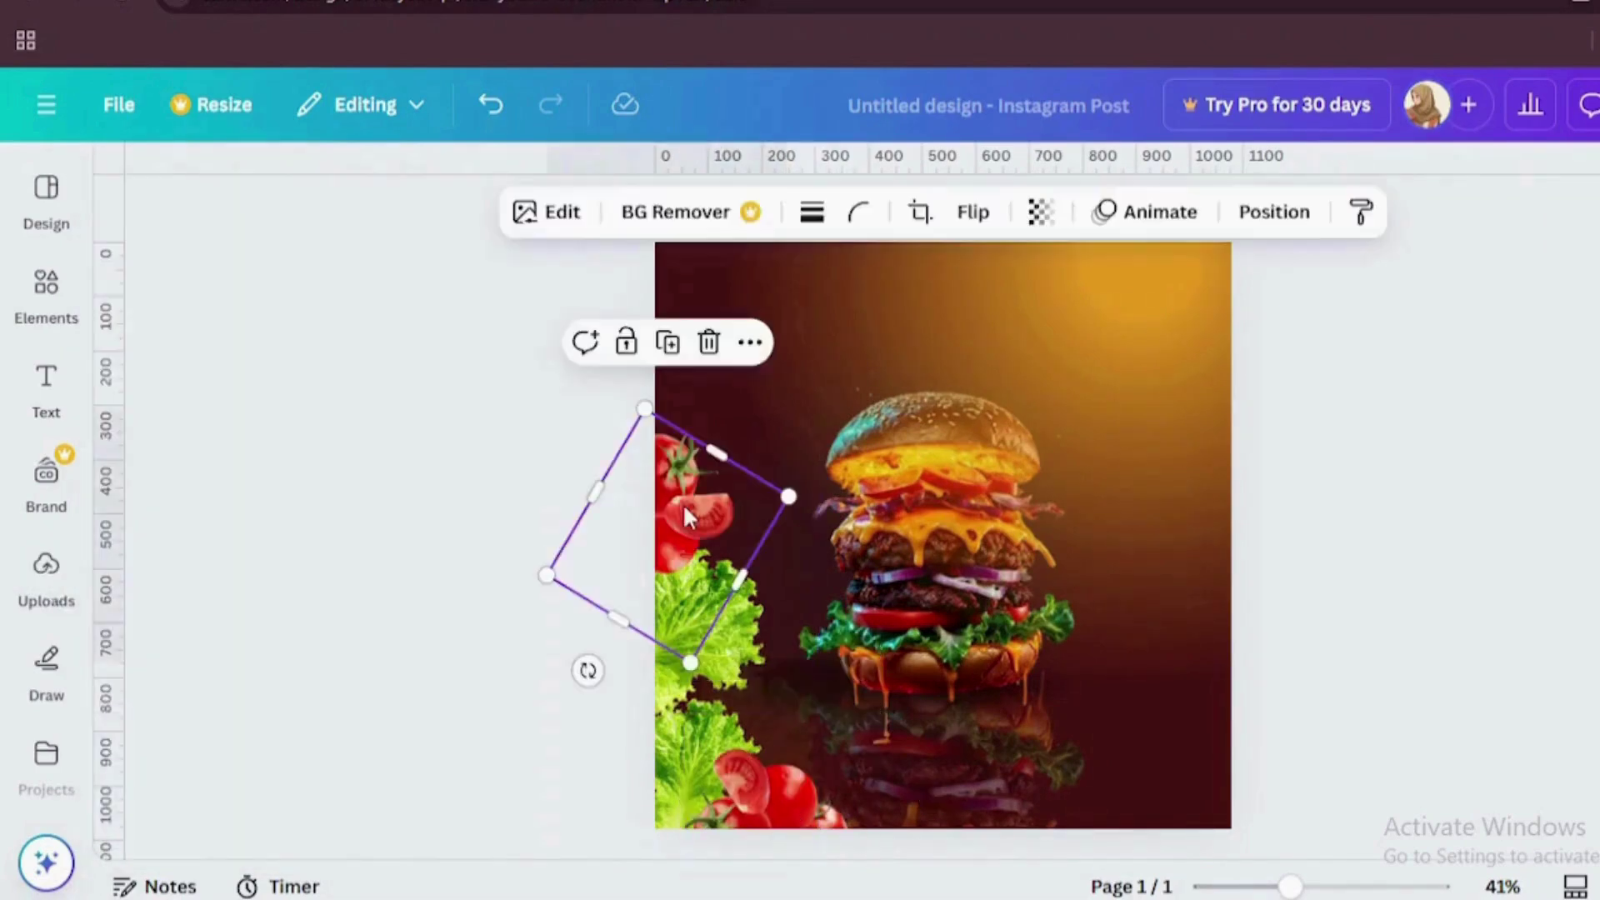
Step: Add a small onion slice near the burger's lower left and send it one layer backward
{"action": "left_click", "coordinate": [30, 596]}
{"action": "left_click", "coordinate": [200, 685]}
{"action": "left_click", "coordinate": [553, 528]}
{"action": "left_click_drag", "start_coordinate": [1103, 378], "coordinate": [662, 587]}
{"action": "right_click", "coordinate": [662, 588]}
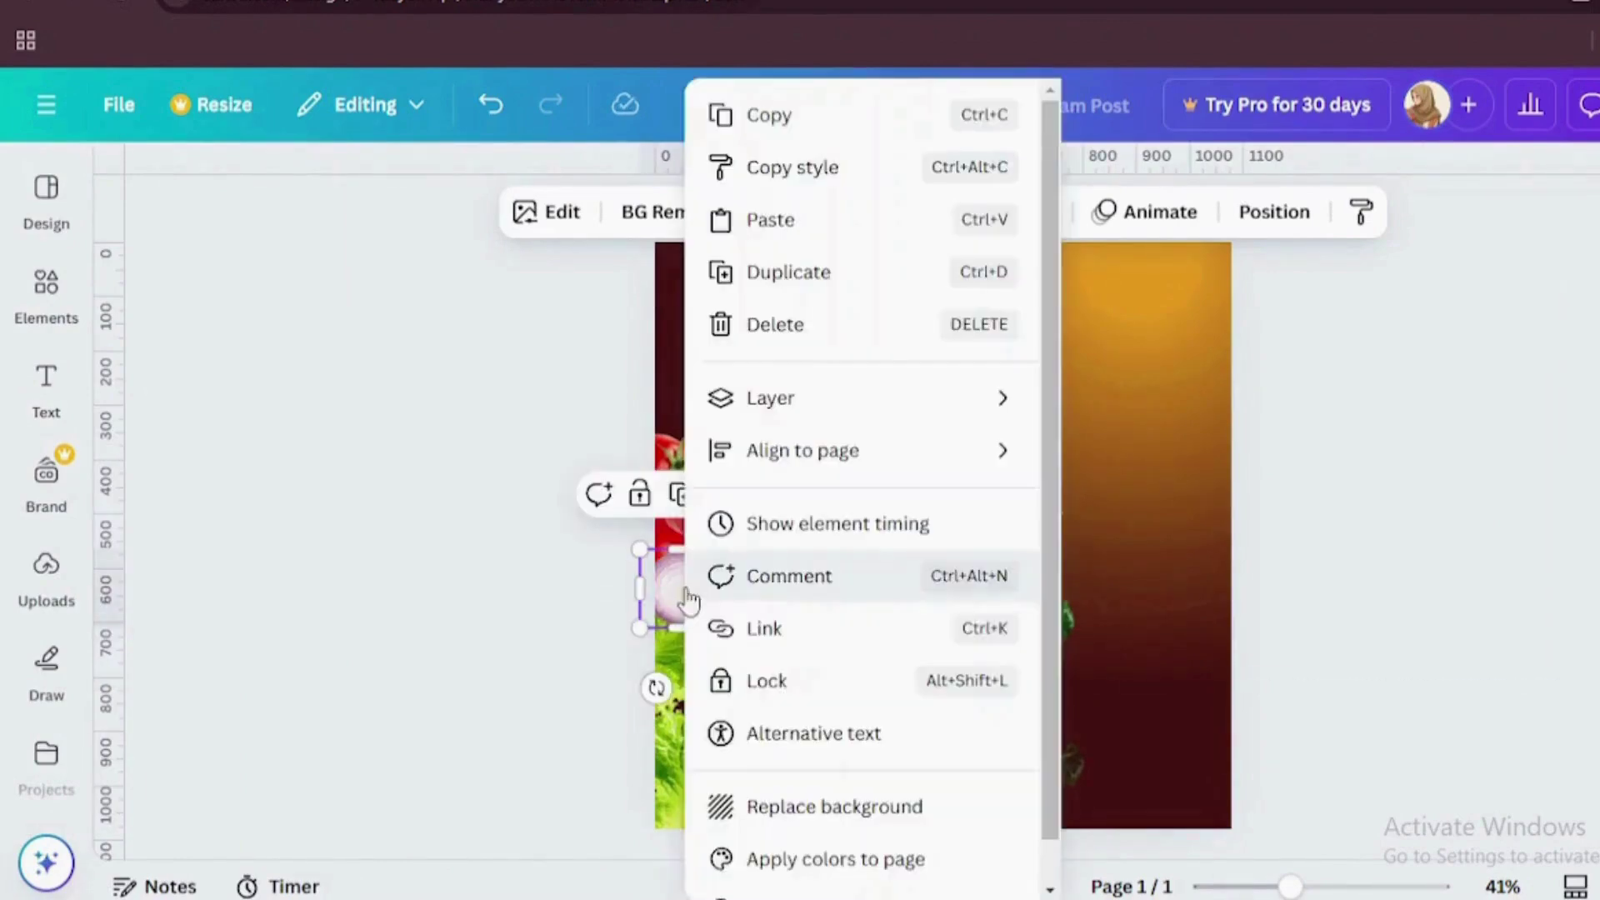
{"action": "mouse_move", "coordinate": [850, 398]}
{"action": "left_click", "coordinate": [1117, 500]}
{"action": "left_click", "coordinate": [685, 614]}
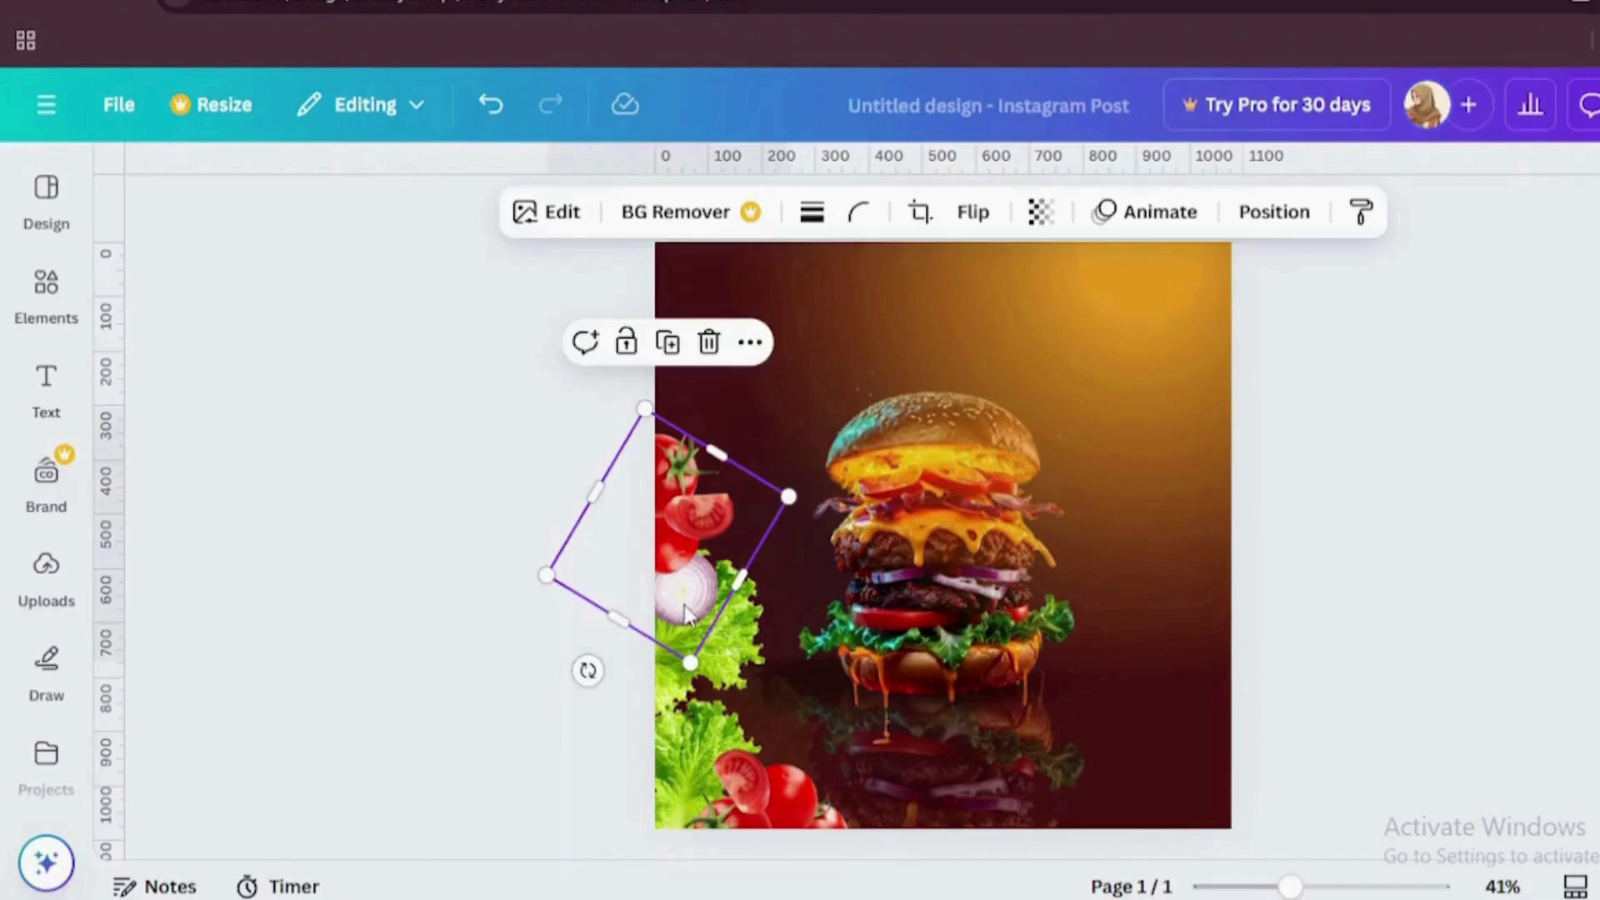
{"action": "scroll", "coordinate": [684, 608], "scroll_direction": "up", "scroll_amount": 3}
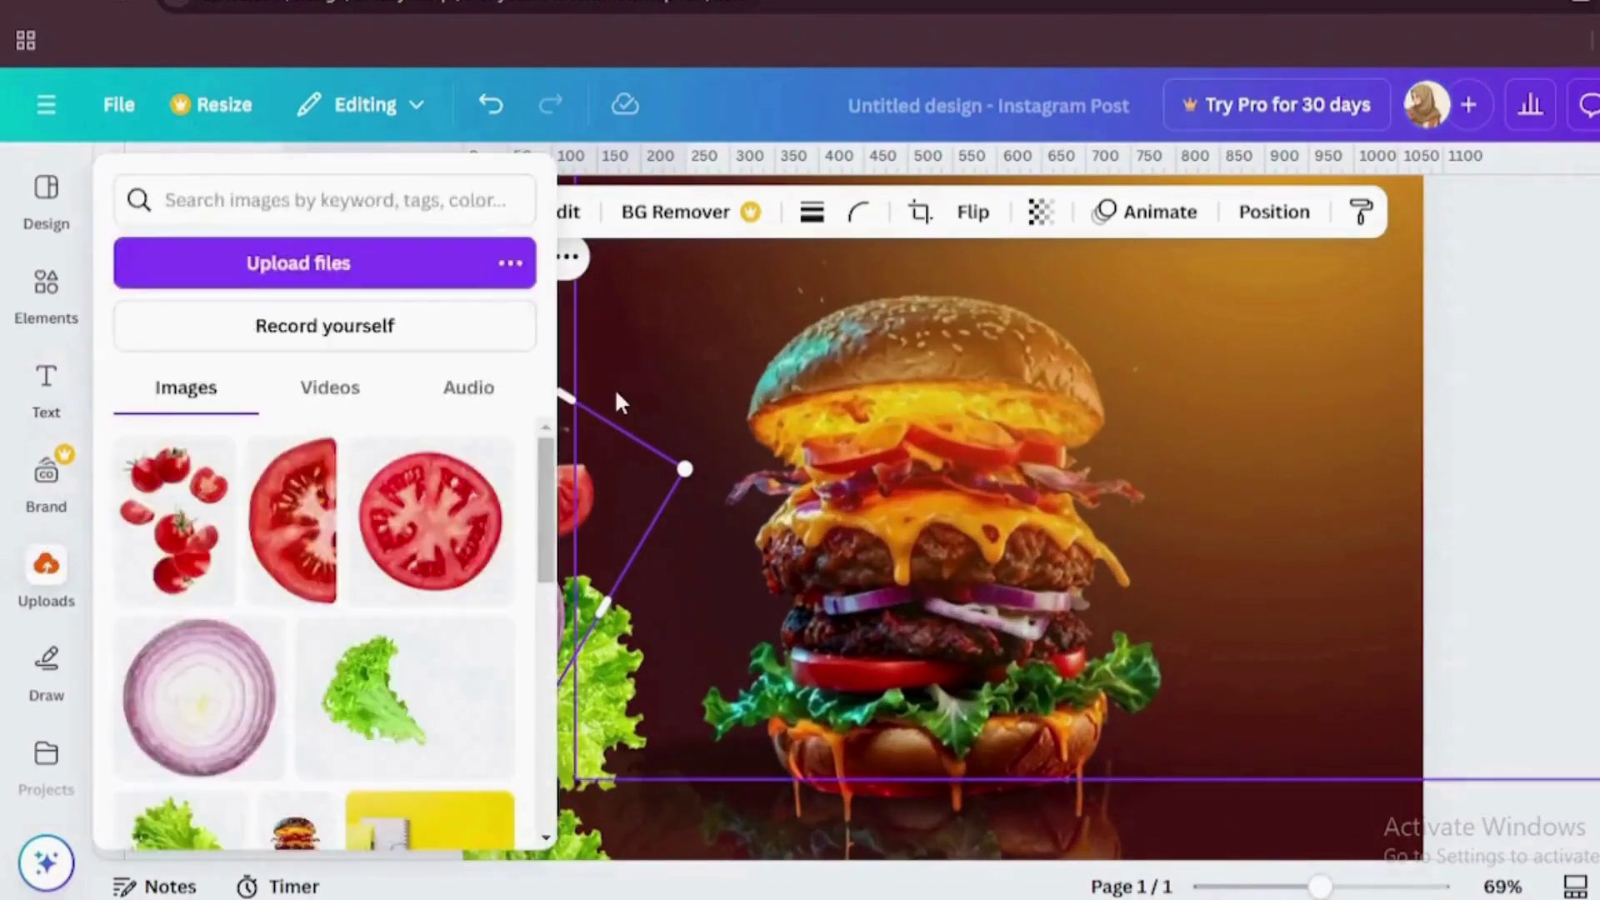
{"action": "left_click", "coordinate": [556, 529]}
{"action": "left_click", "coordinate": [46, 296]}
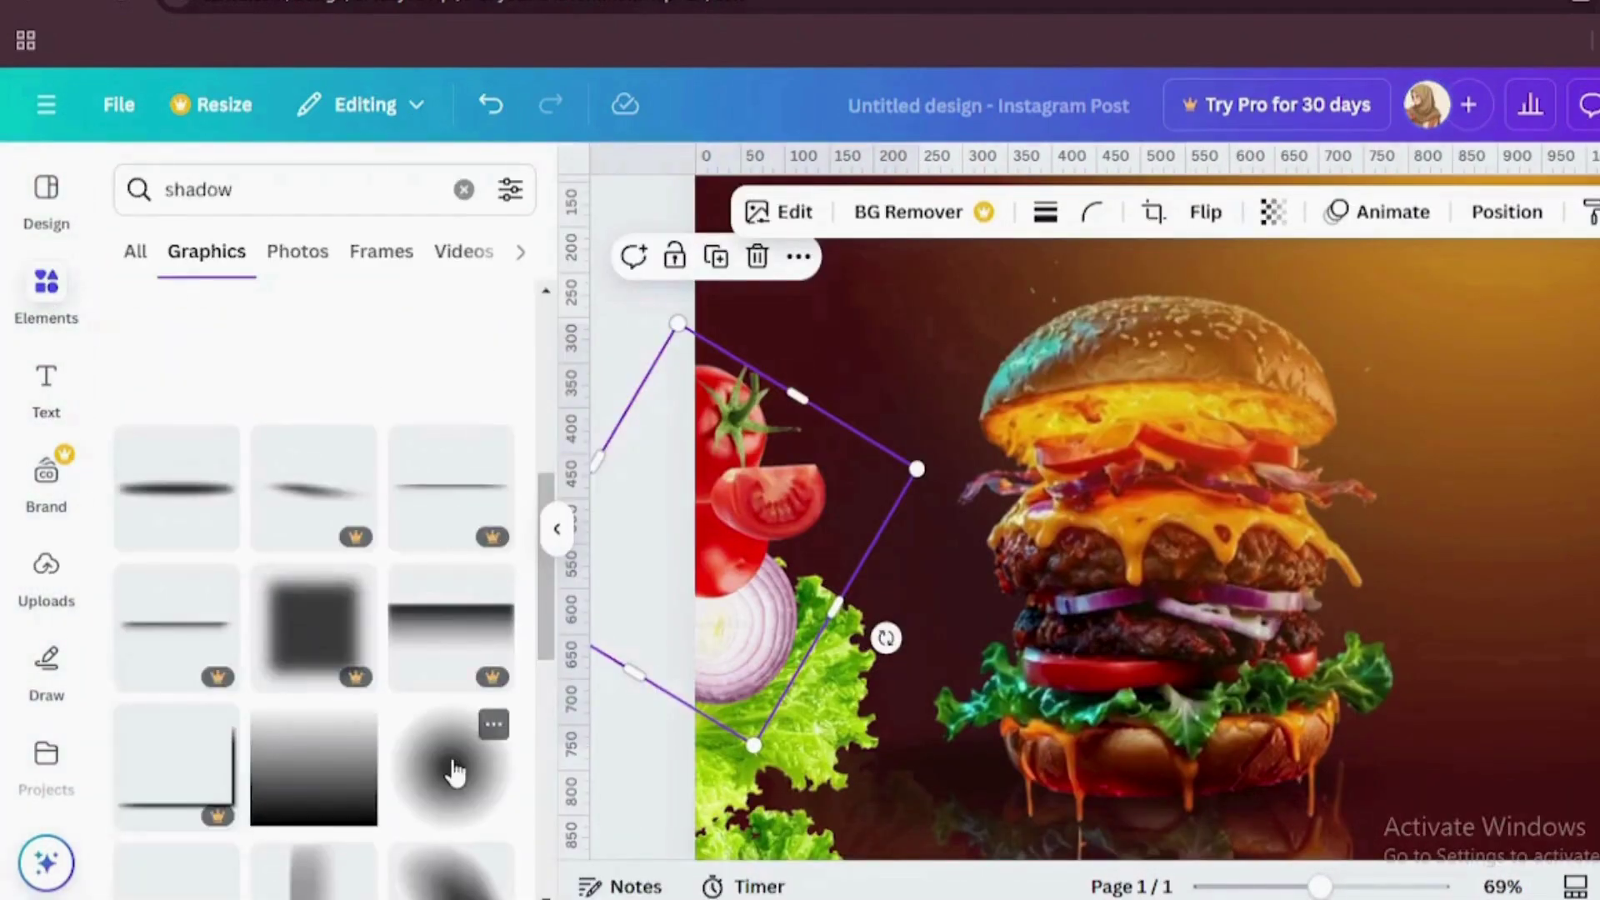
Step: Add a radial shadow over the left tomatoes, coloured bright red at 55 transparency and shrunk
{"action": "left_click", "coordinate": [454, 771]}
{"action": "left_click_drag", "start_coordinate": [872, 457], "coordinate": [711, 418]}
{"action": "left_click", "coordinate": [931, 211]}
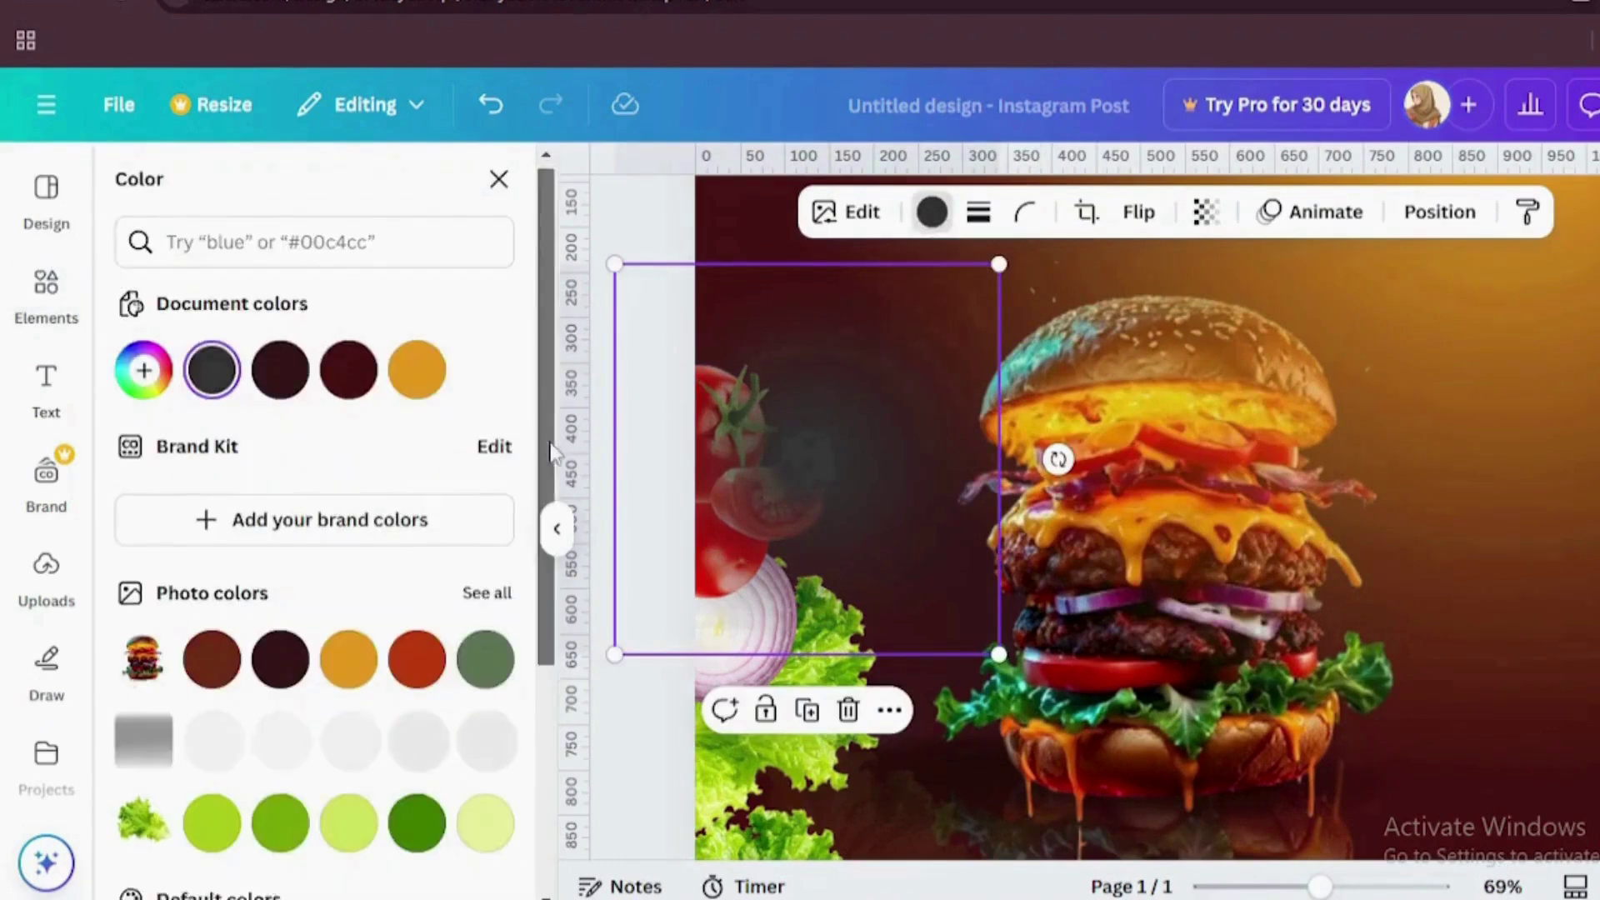
{"action": "scroll", "coordinate": [550, 454], "scroll_direction": "down", "scroll_amount": 3}
{"action": "left_click", "coordinate": [144, 808]}
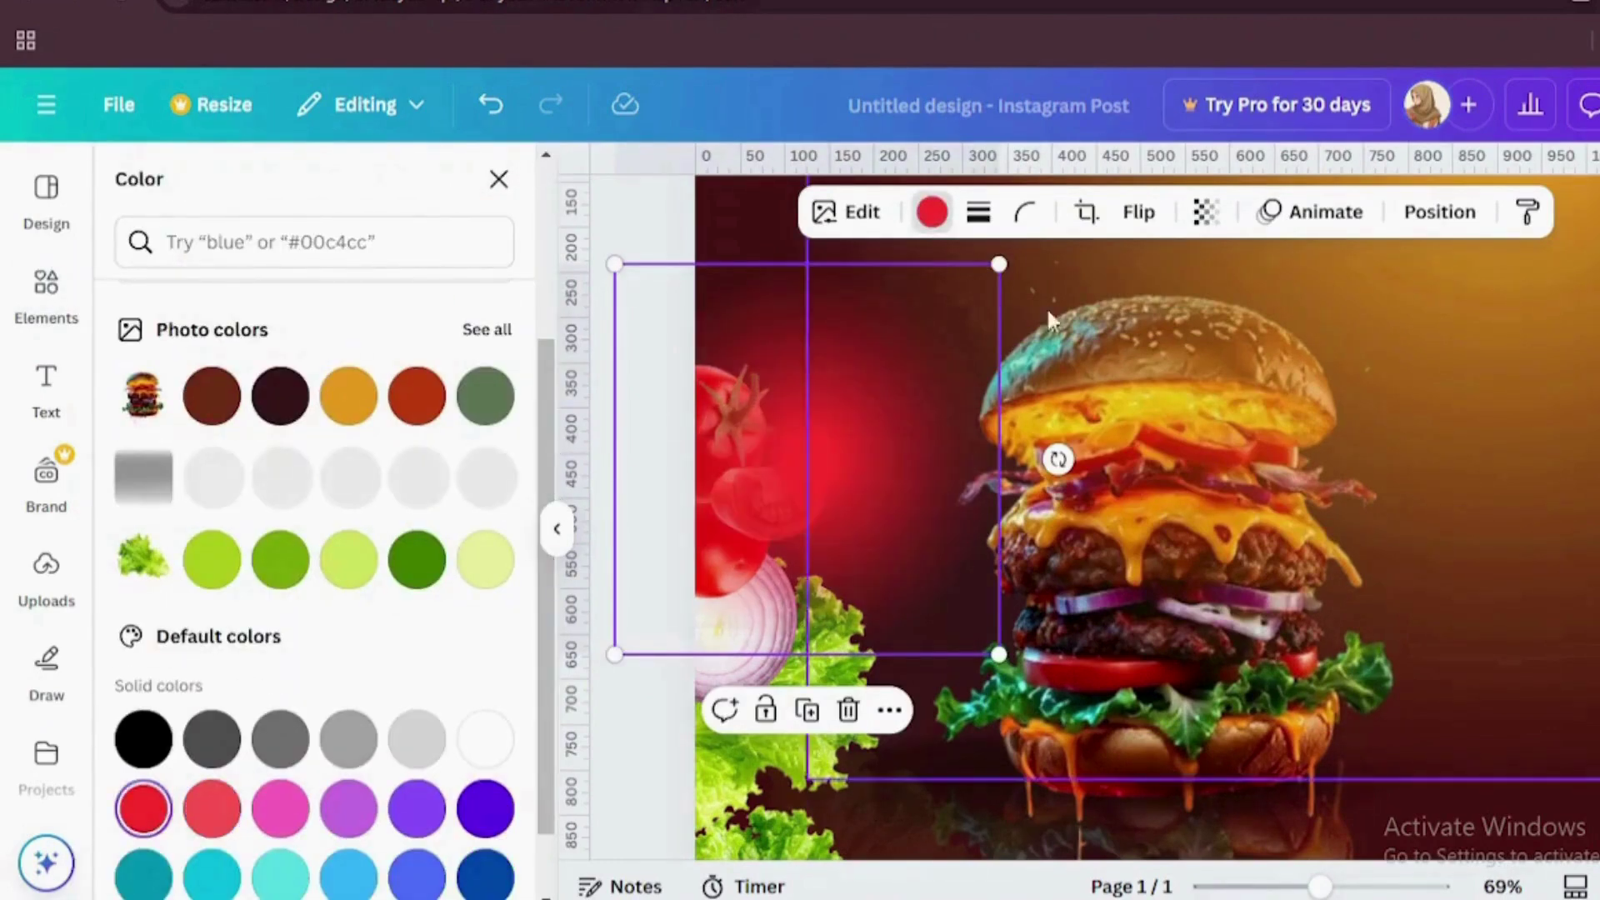
{"action": "left_click", "coordinate": [1205, 211]}
{"action": "left_click_drag", "start_coordinate": [1185, 319], "coordinate": [1175, 319]}
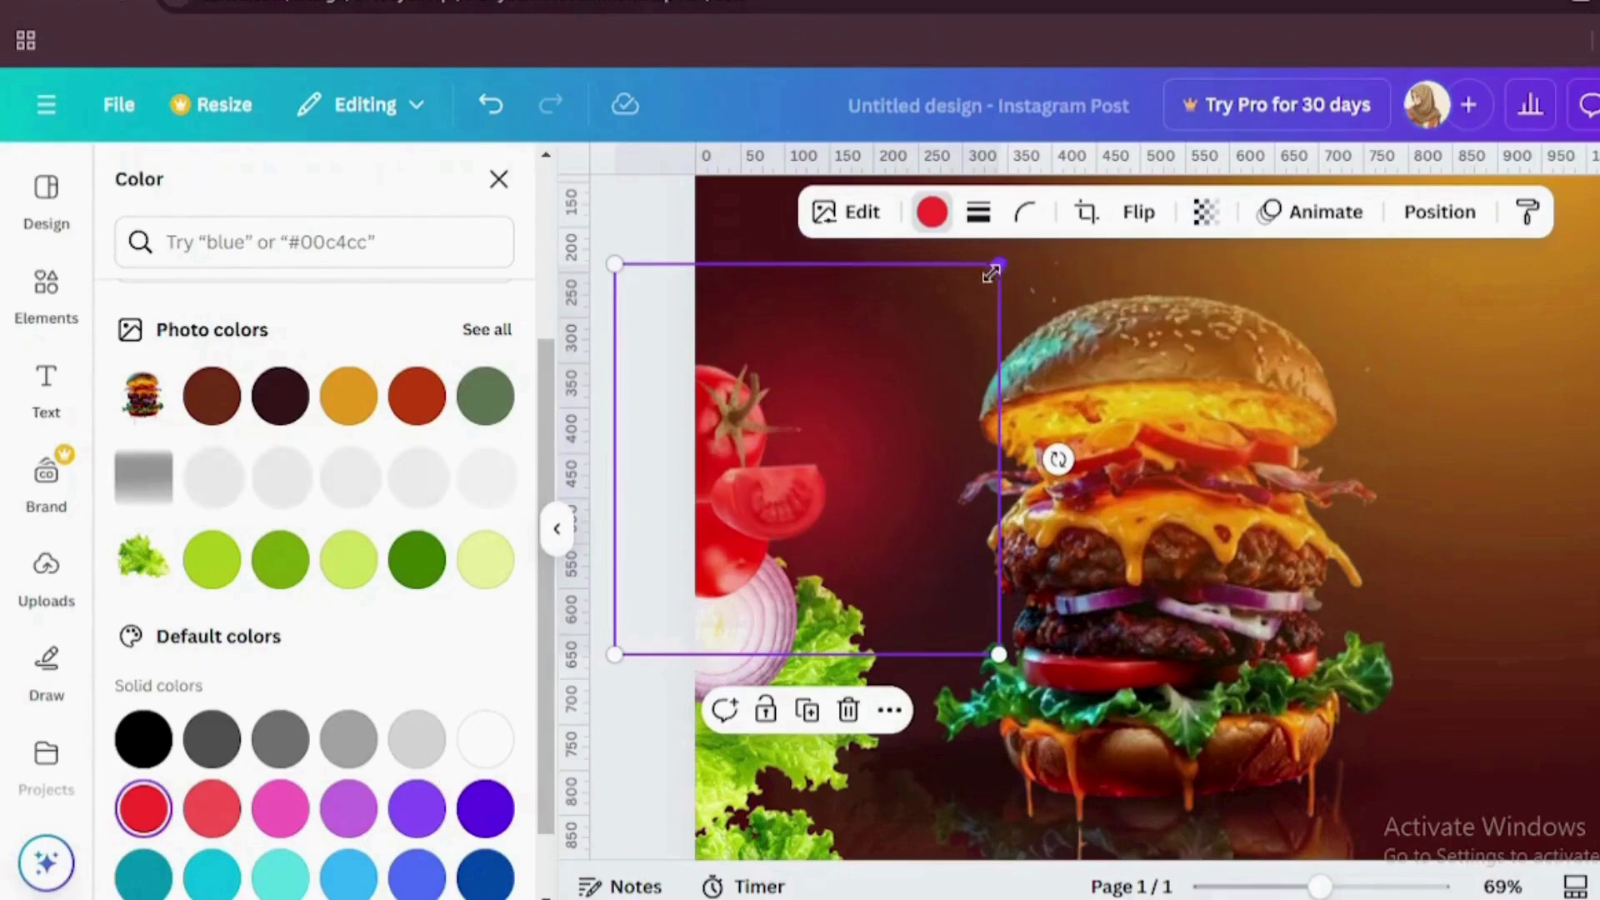
{"action": "left_click_drag", "start_coordinate": [999, 265], "coordinate": [933, 331]}
Step: Move the red glow second in the layer stack, beside the upper tomatoes
{"action": "left_click", "coordinate": [1448, 219]}
{"action": "left_click_drag", "start_coordinate": [429, 433], "coordinate": [417, 500]}
{"action": "left_click_drag", "start_coordinate": [871, 362], "coordinate": [809, 365]}
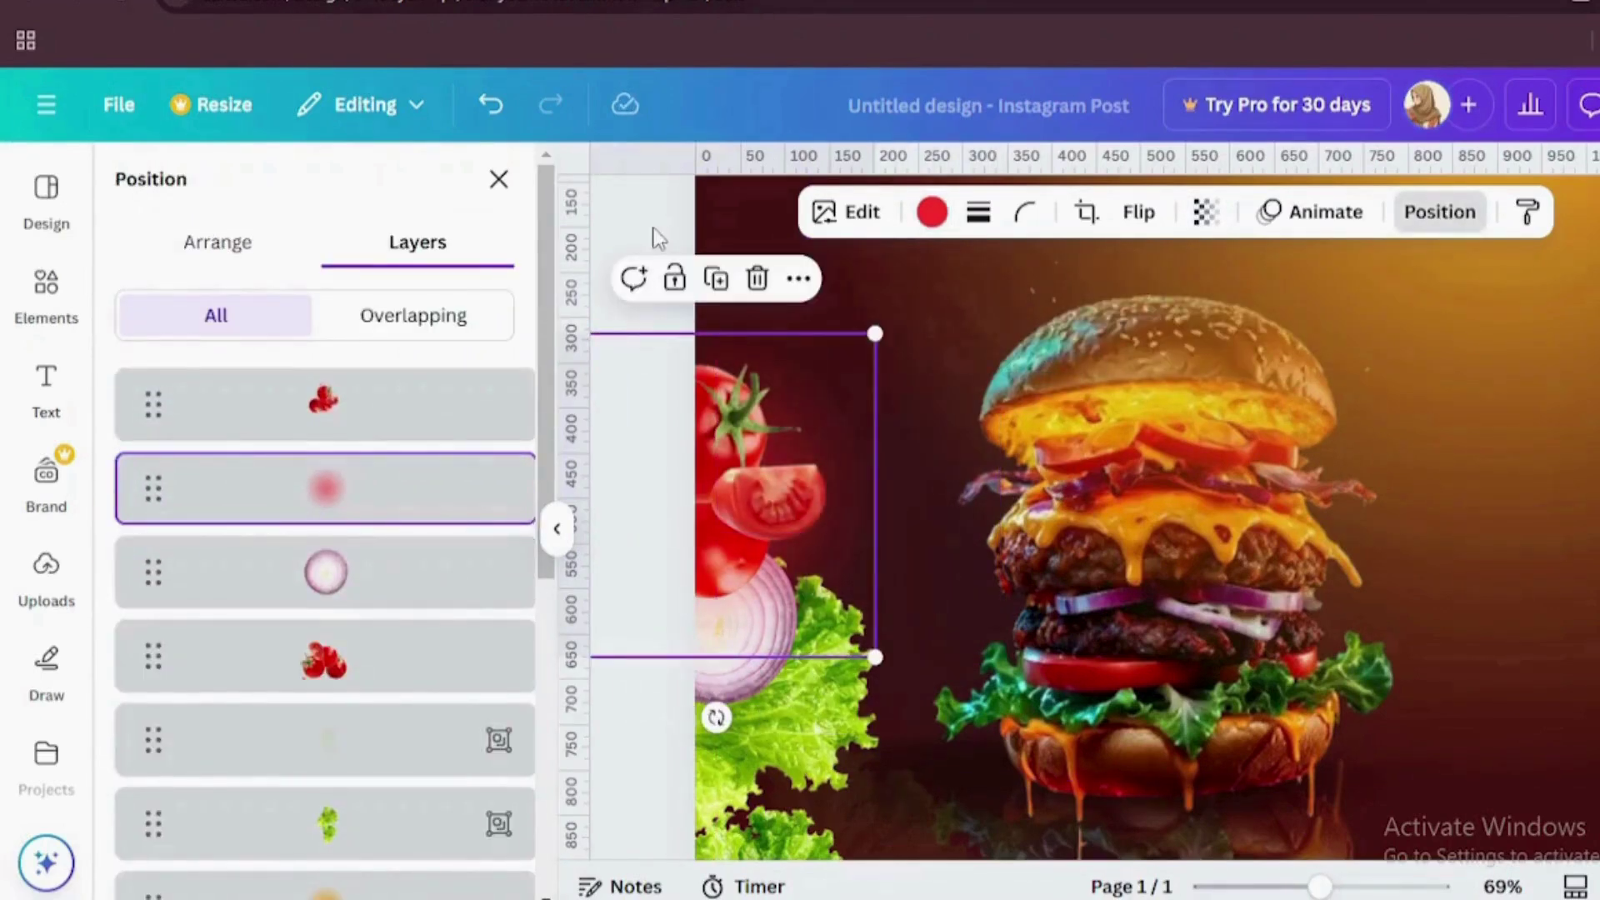
{"action": "left_click", "coordinate": [557, 529]}
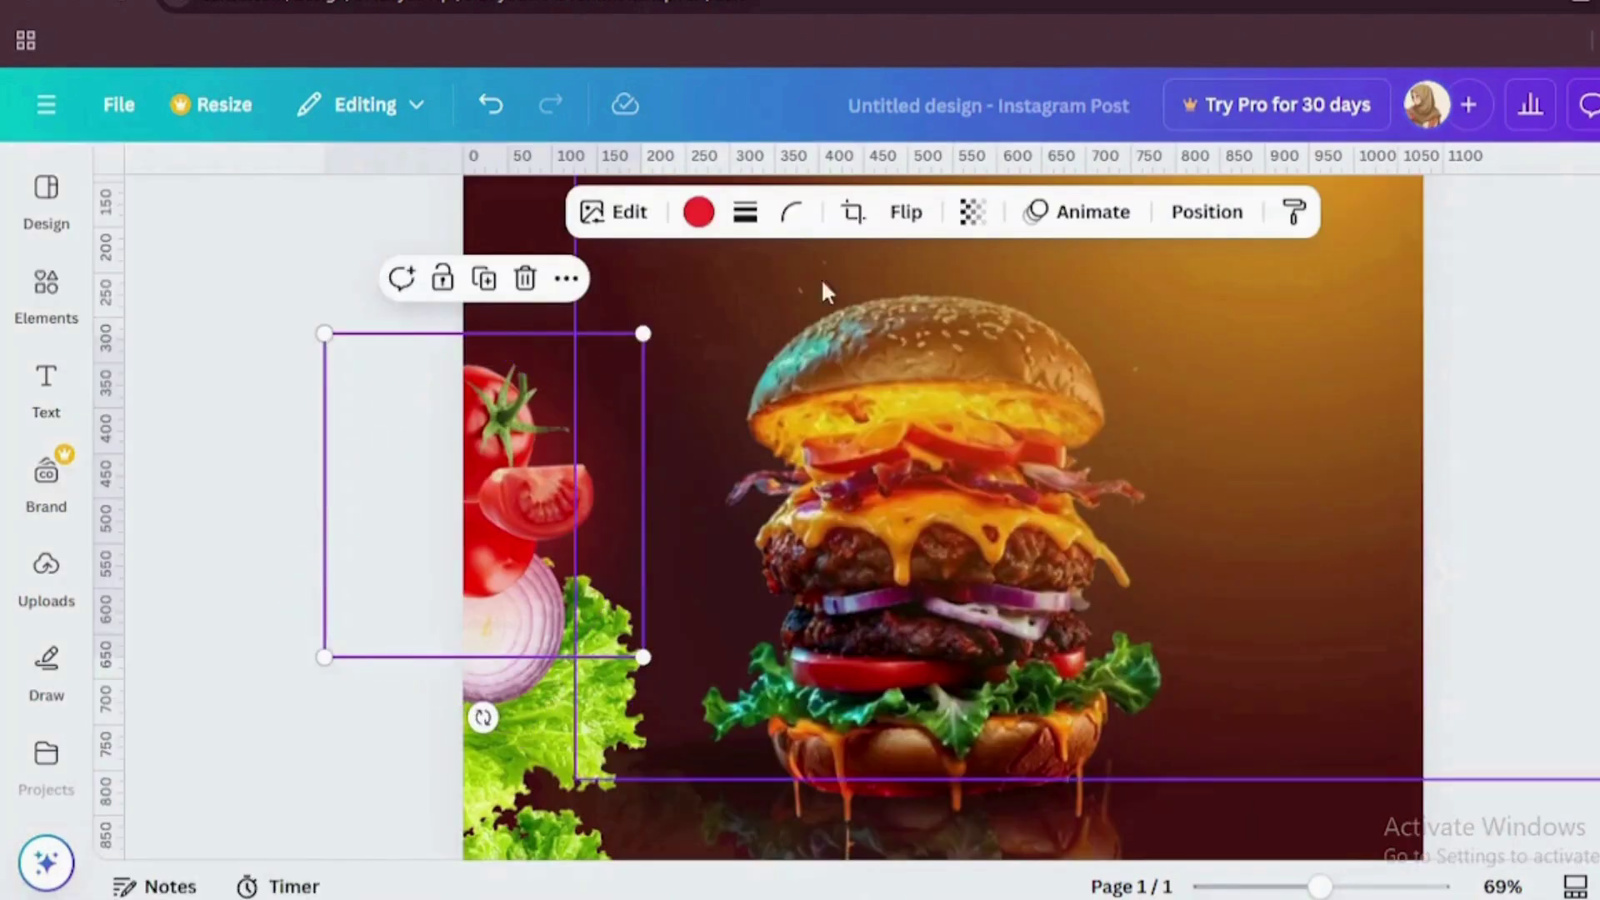
Step: Reposition the red glow behind the lower tomatoes, layered beneath the tomatoes
{"action": "left_click_drag", "start_coordinate": [503, 502], "coordinate": [641, 793]}
{"action": "scroll", "coordinate": [617, 542], "scroll_direction": "down", "scroll_amount": 3}
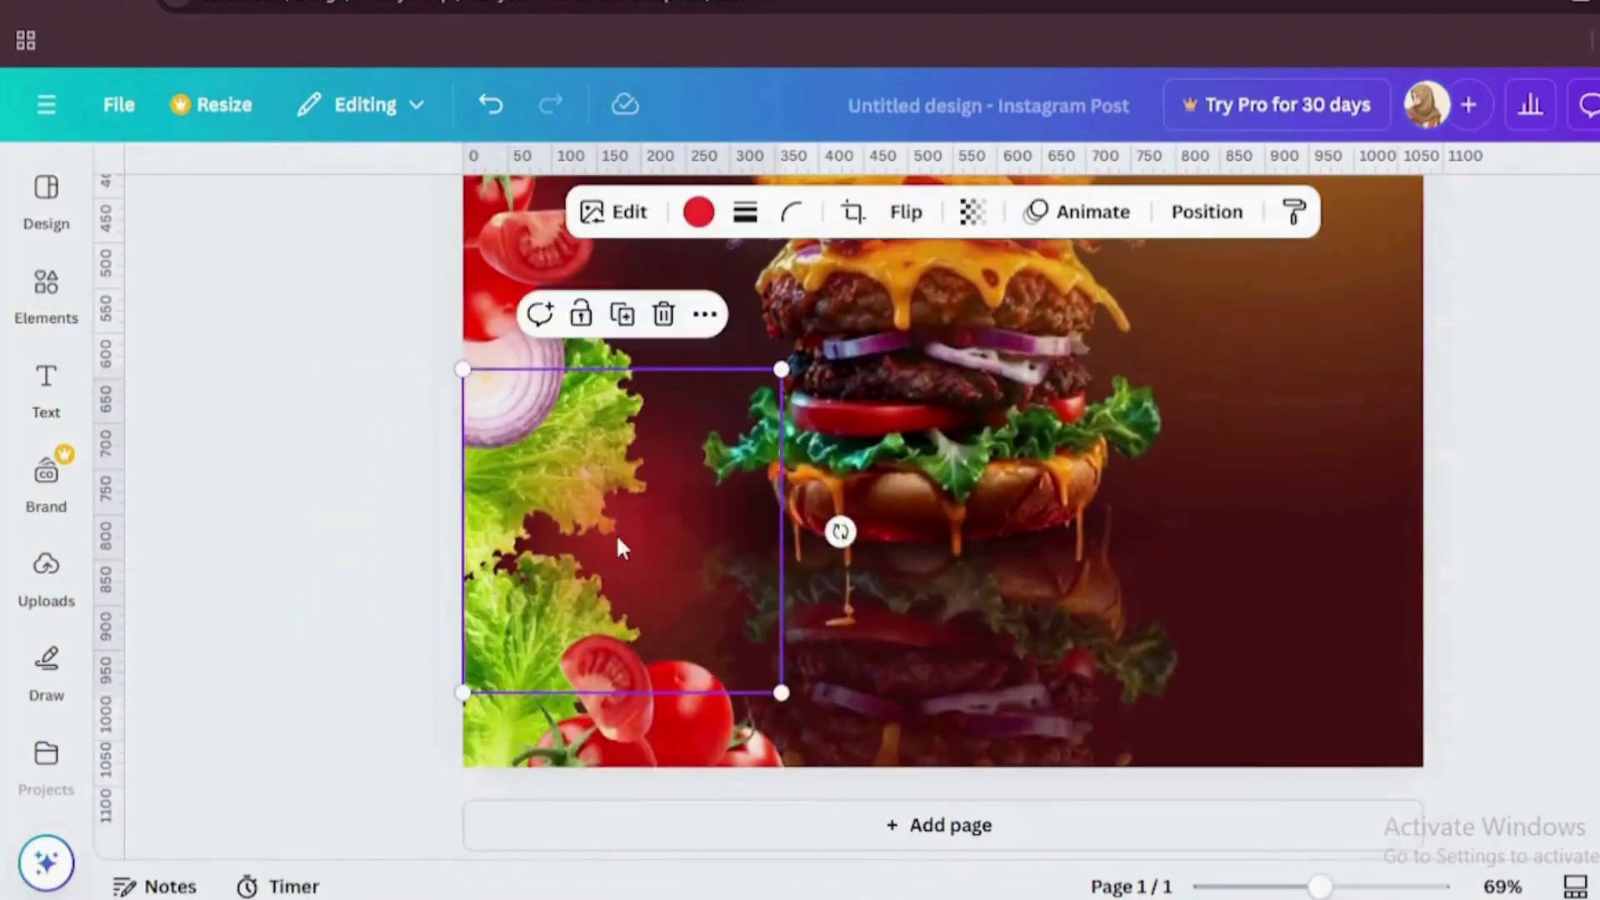
{"action": "left_click_drag", "start_coordinate": [616, 531], "coordinate": [640, 740]}
{"action": "left_click", "coordinate": [1206, 212]}
{"action": "left_click_drag", "start_coordinate": [367, 517], "coordinate": [364, 443]}
{"action": "left_click_drag", "start_coordinate": [841, 614], "coordinate": [842, 632]}
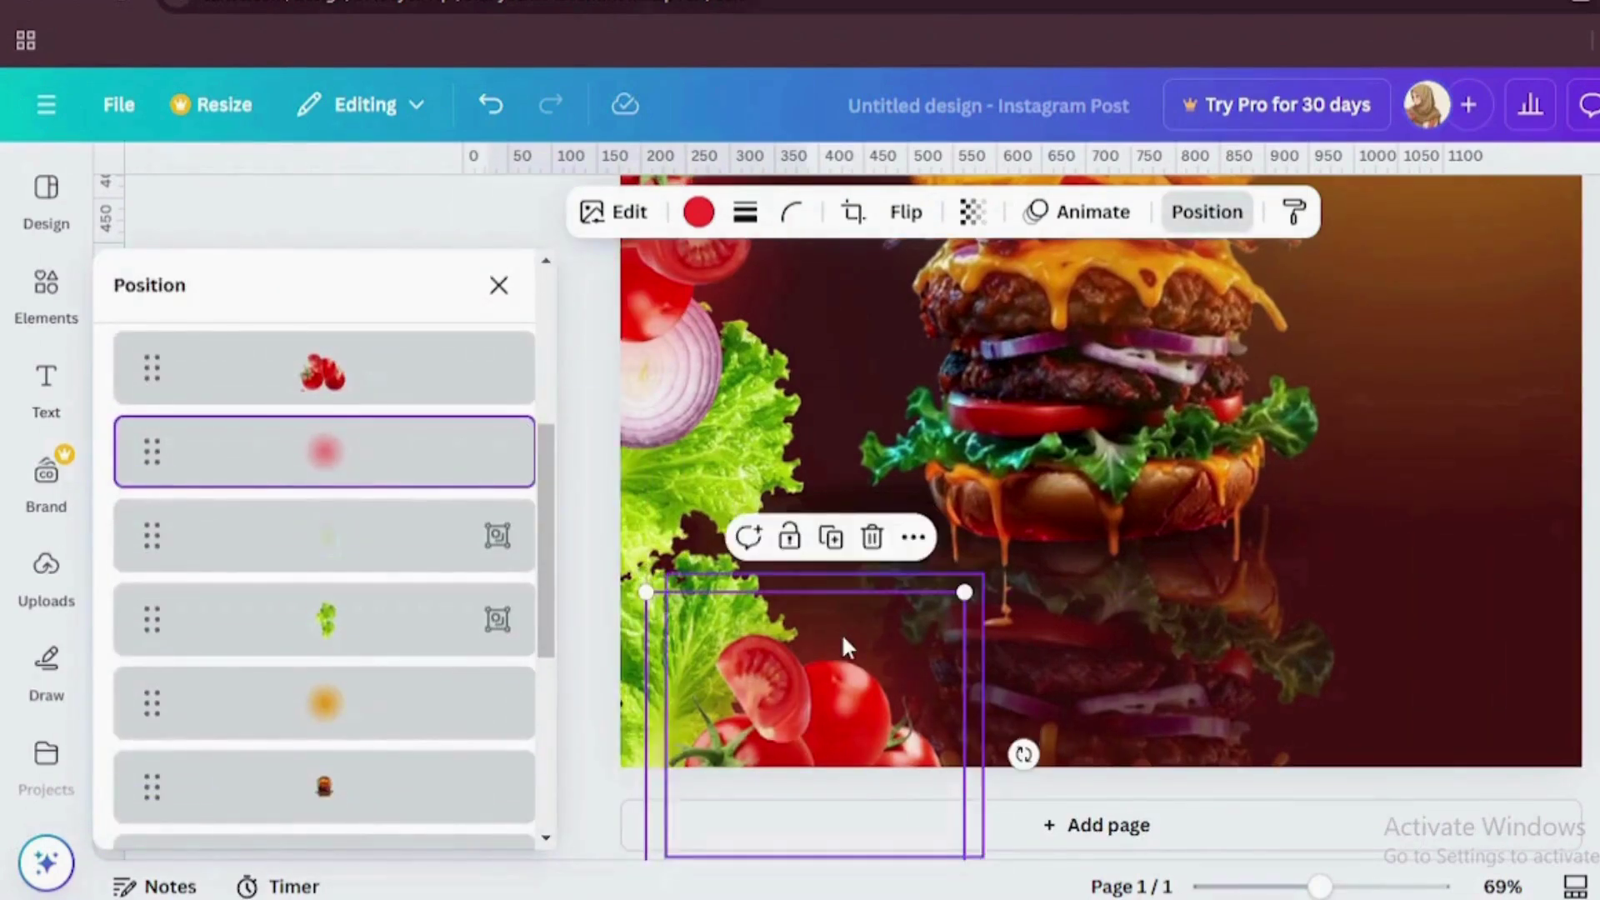
{"action": "left_click_drag", "start_coordinate": [963, 603], "coordinate": [932, 621]}
{"action": "left_click", "coordinate": [498, 285]}
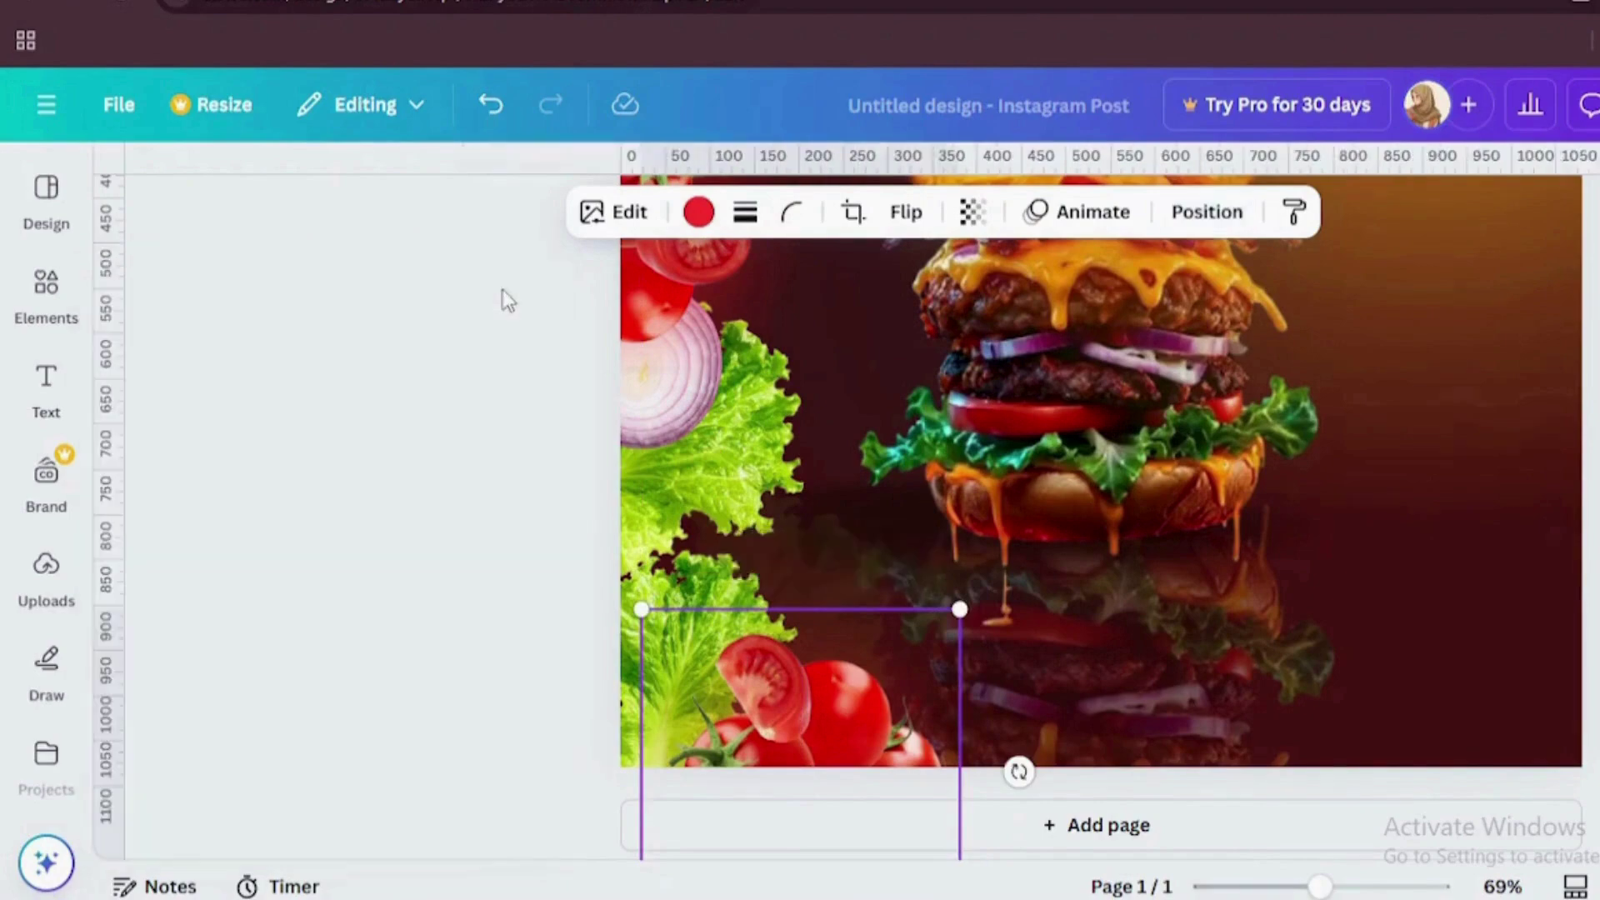
{"action": "left_click", "coordinate": [503, 292]}
{"action": "scroll", "coordinate": [1268, 750], "scroll_direction": "down", "scroll_amount": 3}
Step: Add the half-tomato image from Uploads and size it into the bottom-right corner
{"action": "scroll", "coordinate": [1268, 750], "scroll_direction": "up", "scroll_amount": 2}
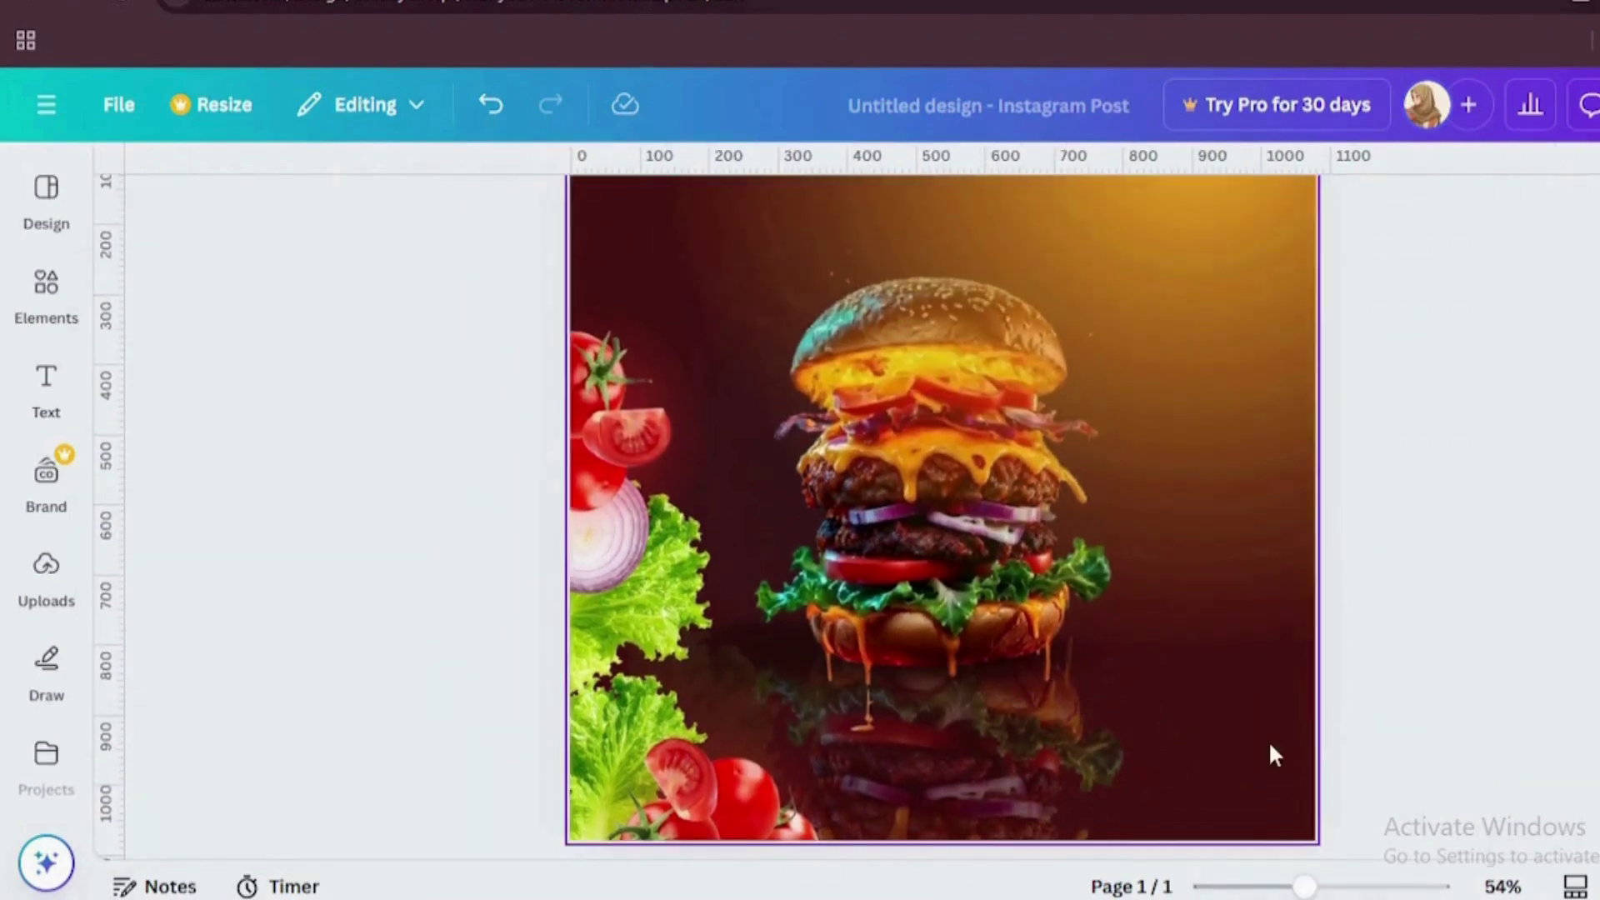
{"action": "left_click", "coordinate": [45, 574]}
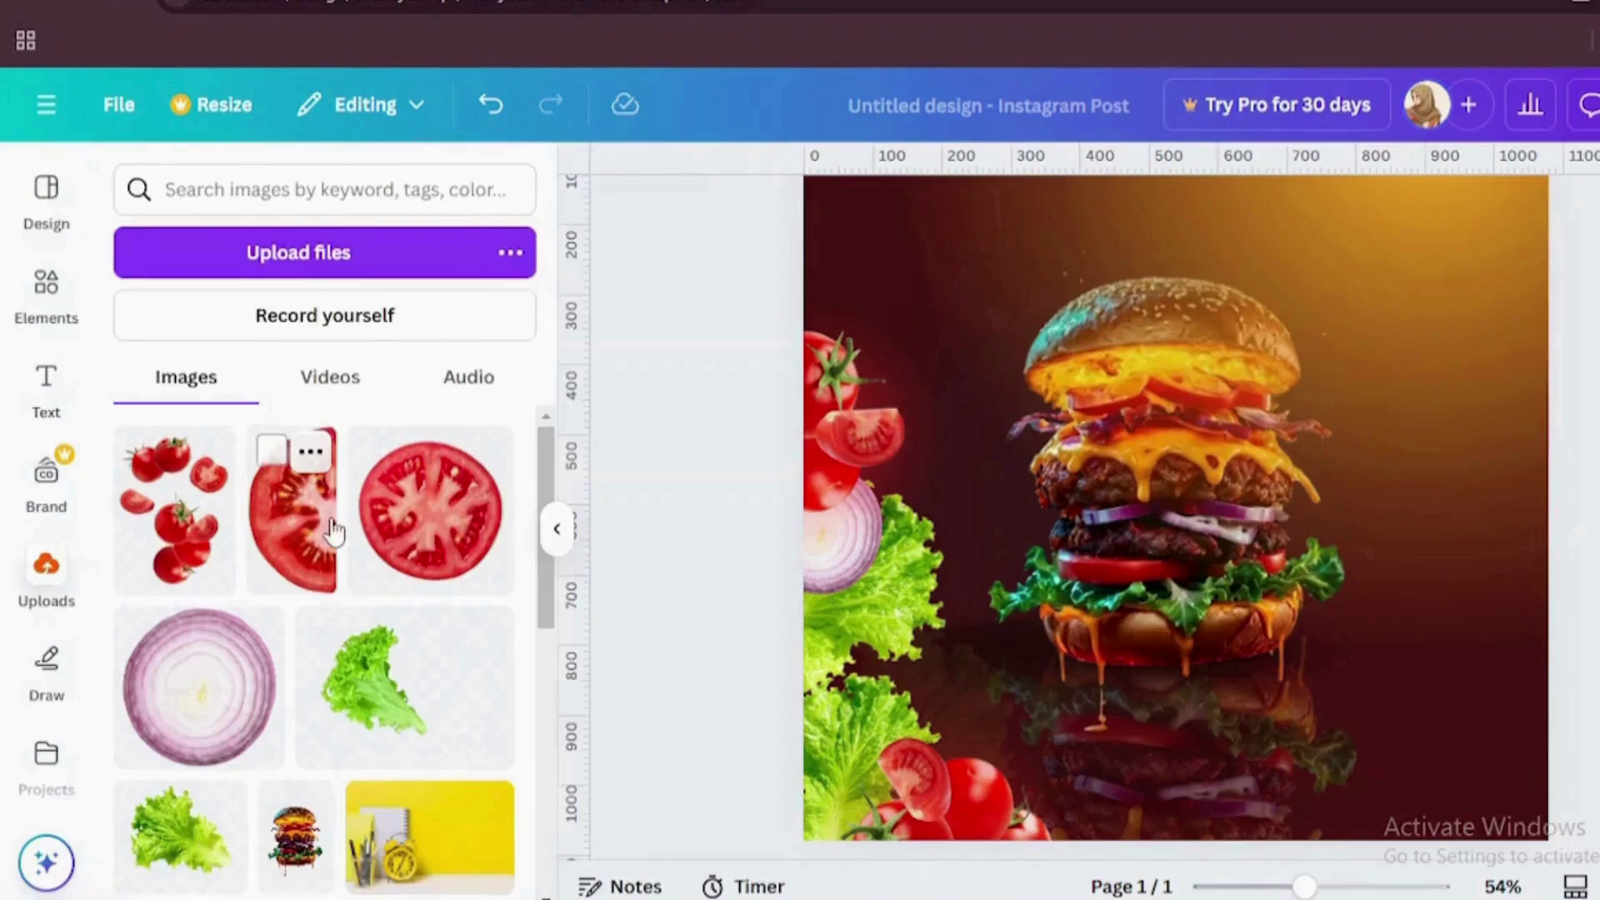
{"action": "left_click", "coordinate": [317, 513]}
{"action": "left_click", "coordinate": [557, 528]}
{"action": "left_click_drag", "start_coordinate": [995, 471], "coordinate": [1235, 665]}
{"action": "left_click_drag", "start_coordinate": [1288, 458], "coordinate": [1215, 600]}
{"action": "left_click_drag", "start_coordinate": [1167, 725], "coordinate": [1269, 703]}
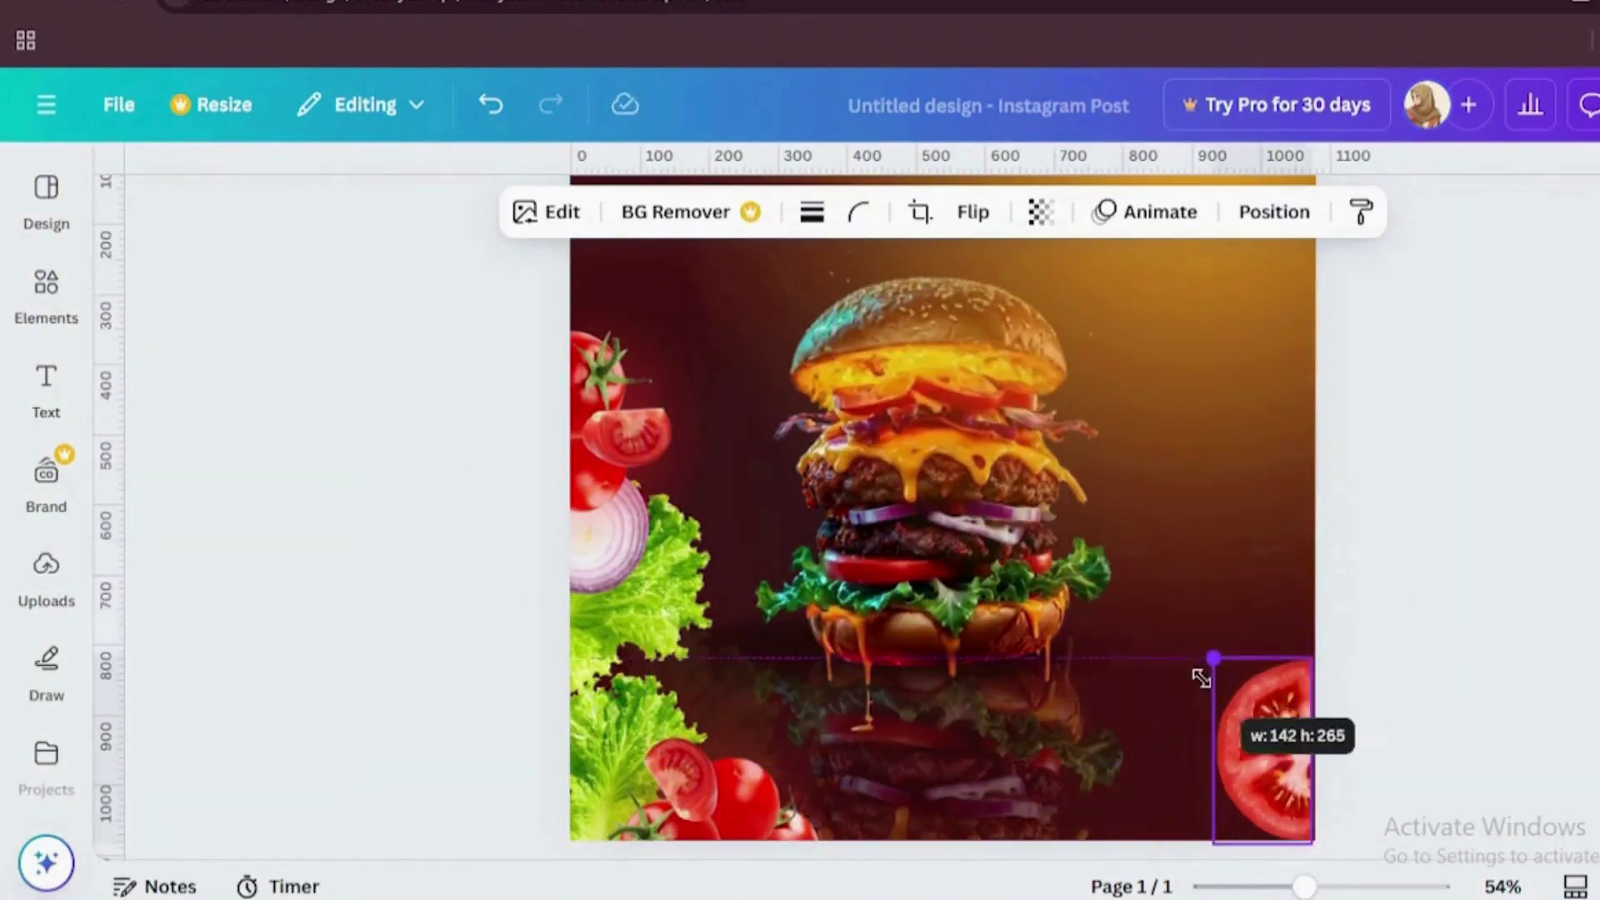
{"action": "left_click_drag", "start_coordinate": [1201, 679], "coordinate": [1210, 666]}
Step: Duplicate the half-tomato, rotate the copy about 47°, and group both tomatoes
{"action": "left_click", "coordinate": [1272, 623]}
{"action": "left_click_drag", "start_coordinate": [1242, 871], "coordinate": [1300, 867]}
{"action": "left_click", "coordinate": [1426, 678]}
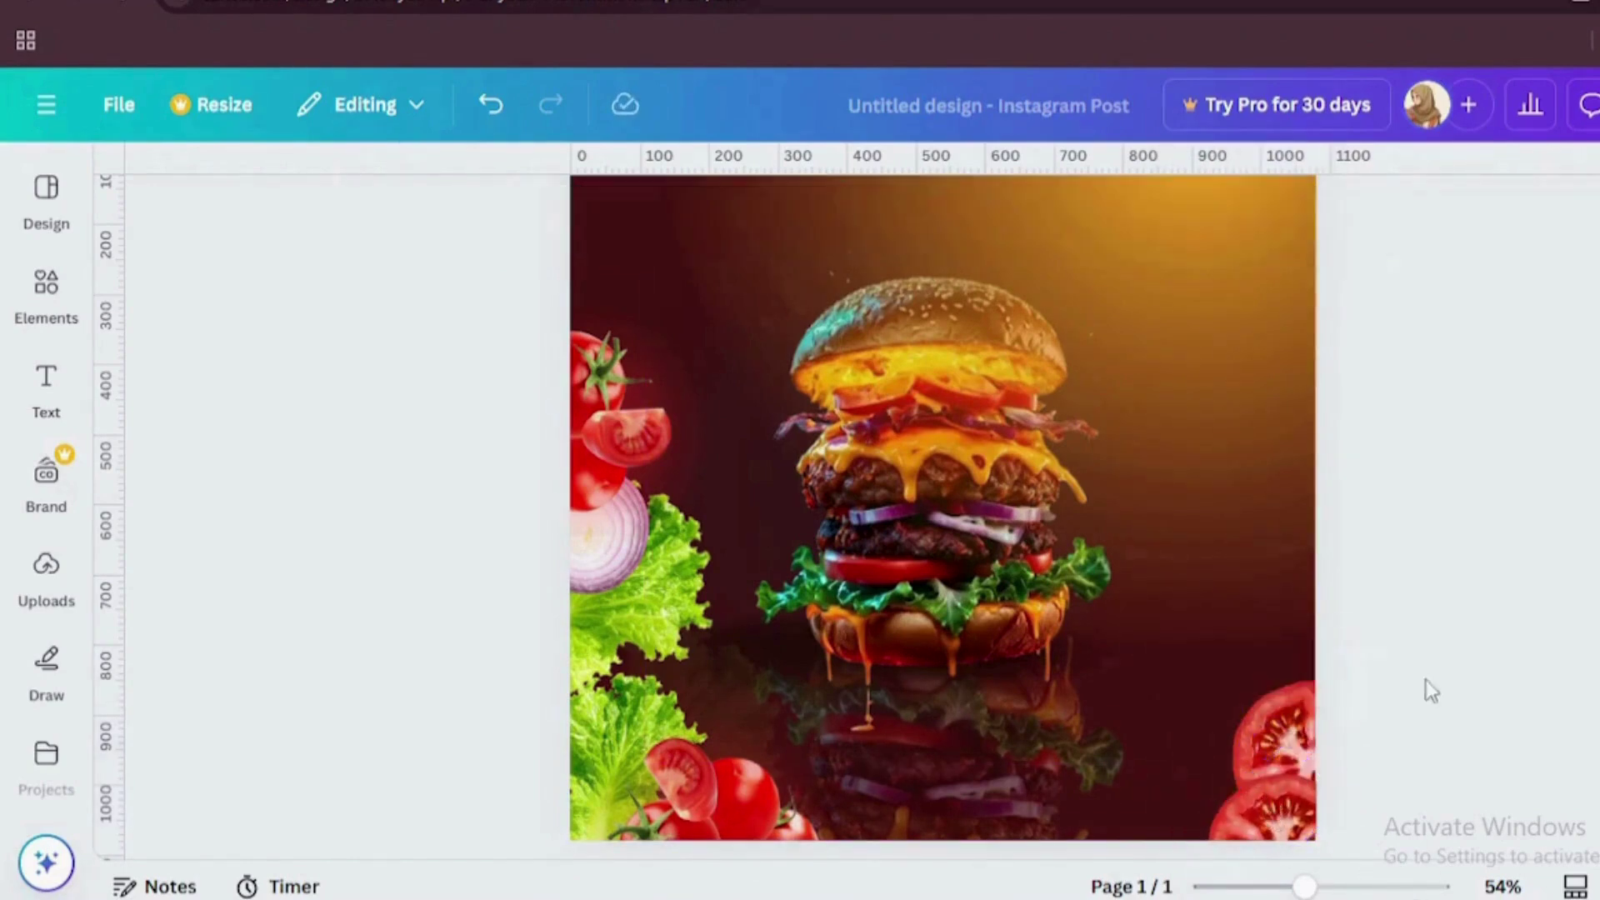
{"action": "left_click", "coordinate": [1288, 800]}
{"action": "left_click", "coordinate": [1275, 717]}
{"action": "left_click", "coordinate": [1288, 800], "text": "shift"}
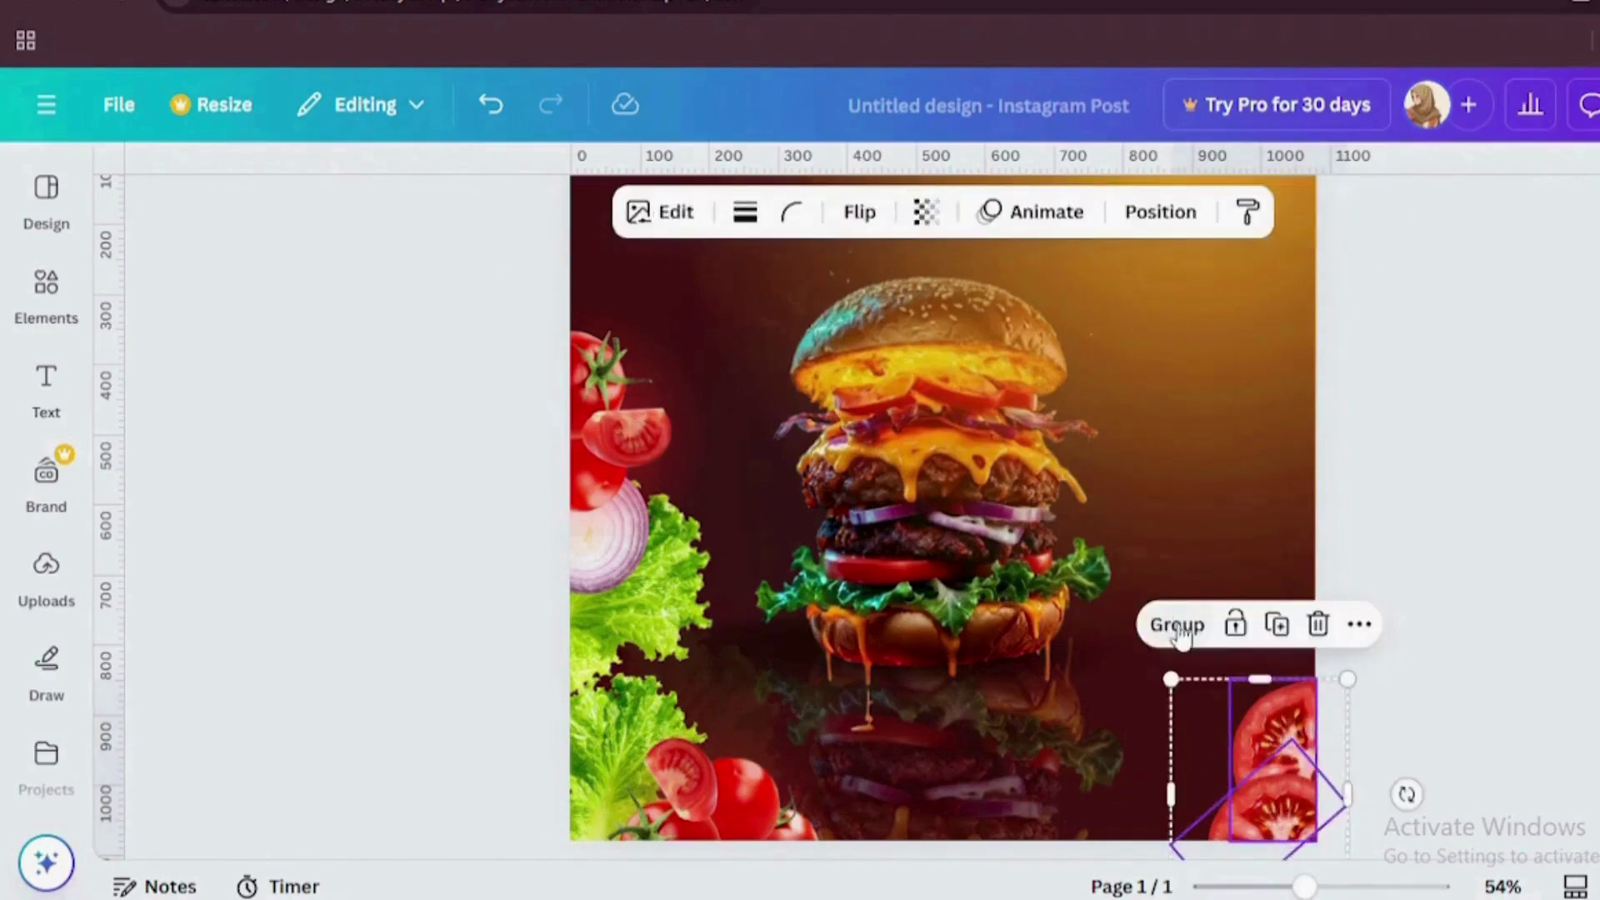
{"action": "left_click", "coordinate": [1182, 634]}
{"action": "right_click", "coordinate": [1242, 760]}
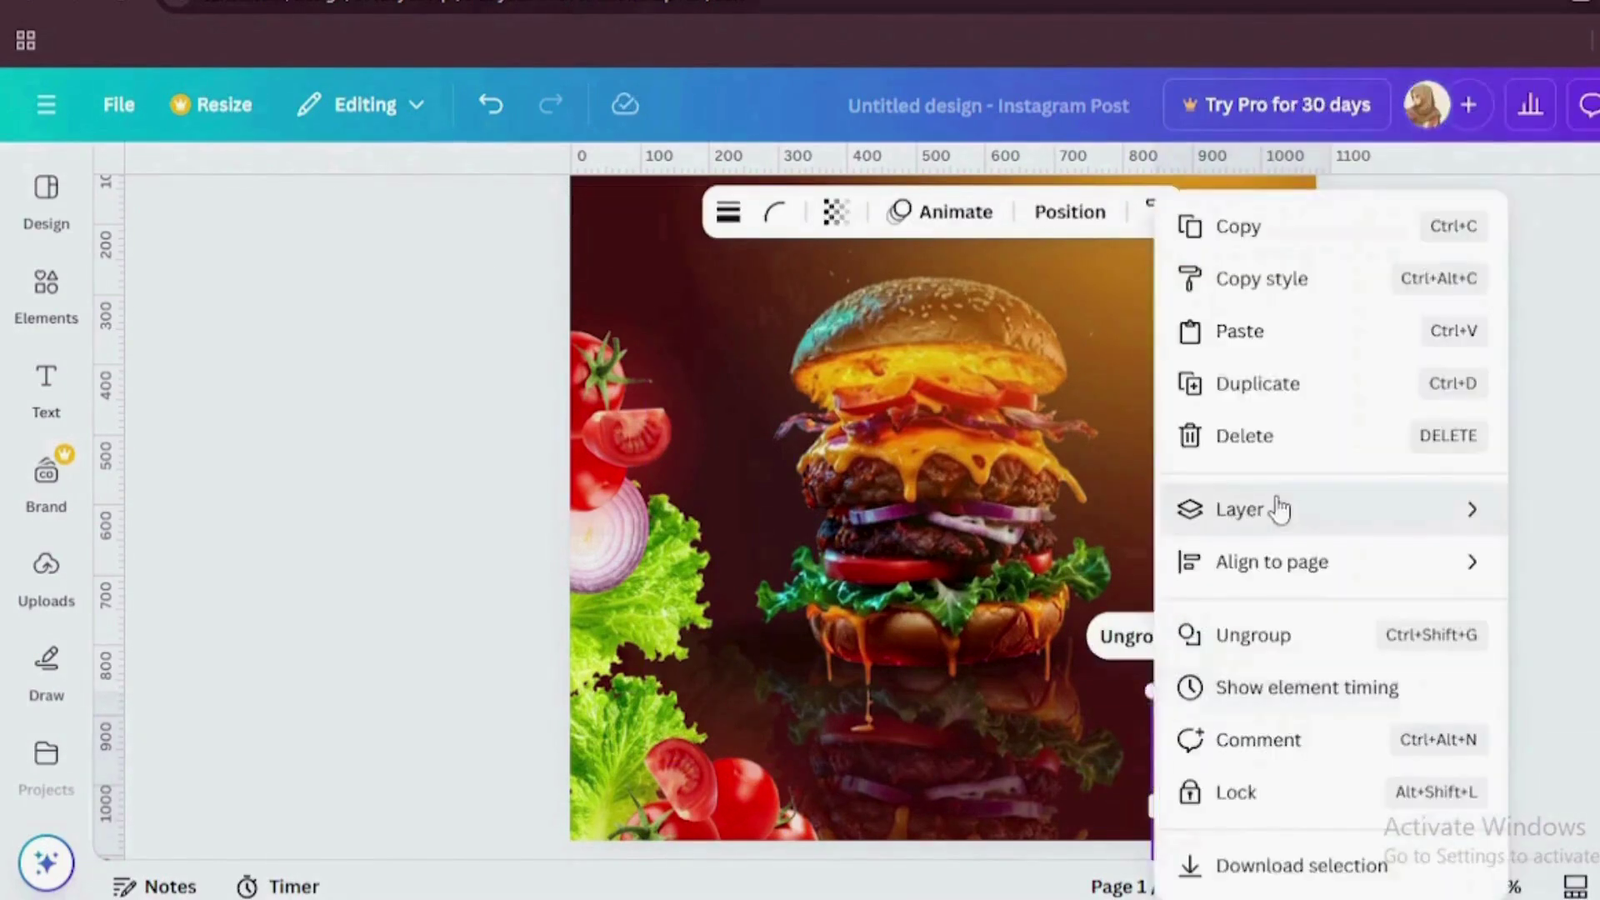
{"action": "key", "text": "Escape"}
{"action": "key", "text": "Escape"}
Step: Move the onion along the bottom and send the right-side lettuce group one layer back
{"action": "left_click", "coordinate": [613, 567]}
{"action": "left_click_drag", "start_coordinate": [613, 567], "coordinate": [658, 821]}
{"action": "left_click", "coordinate": [1291, 577]}
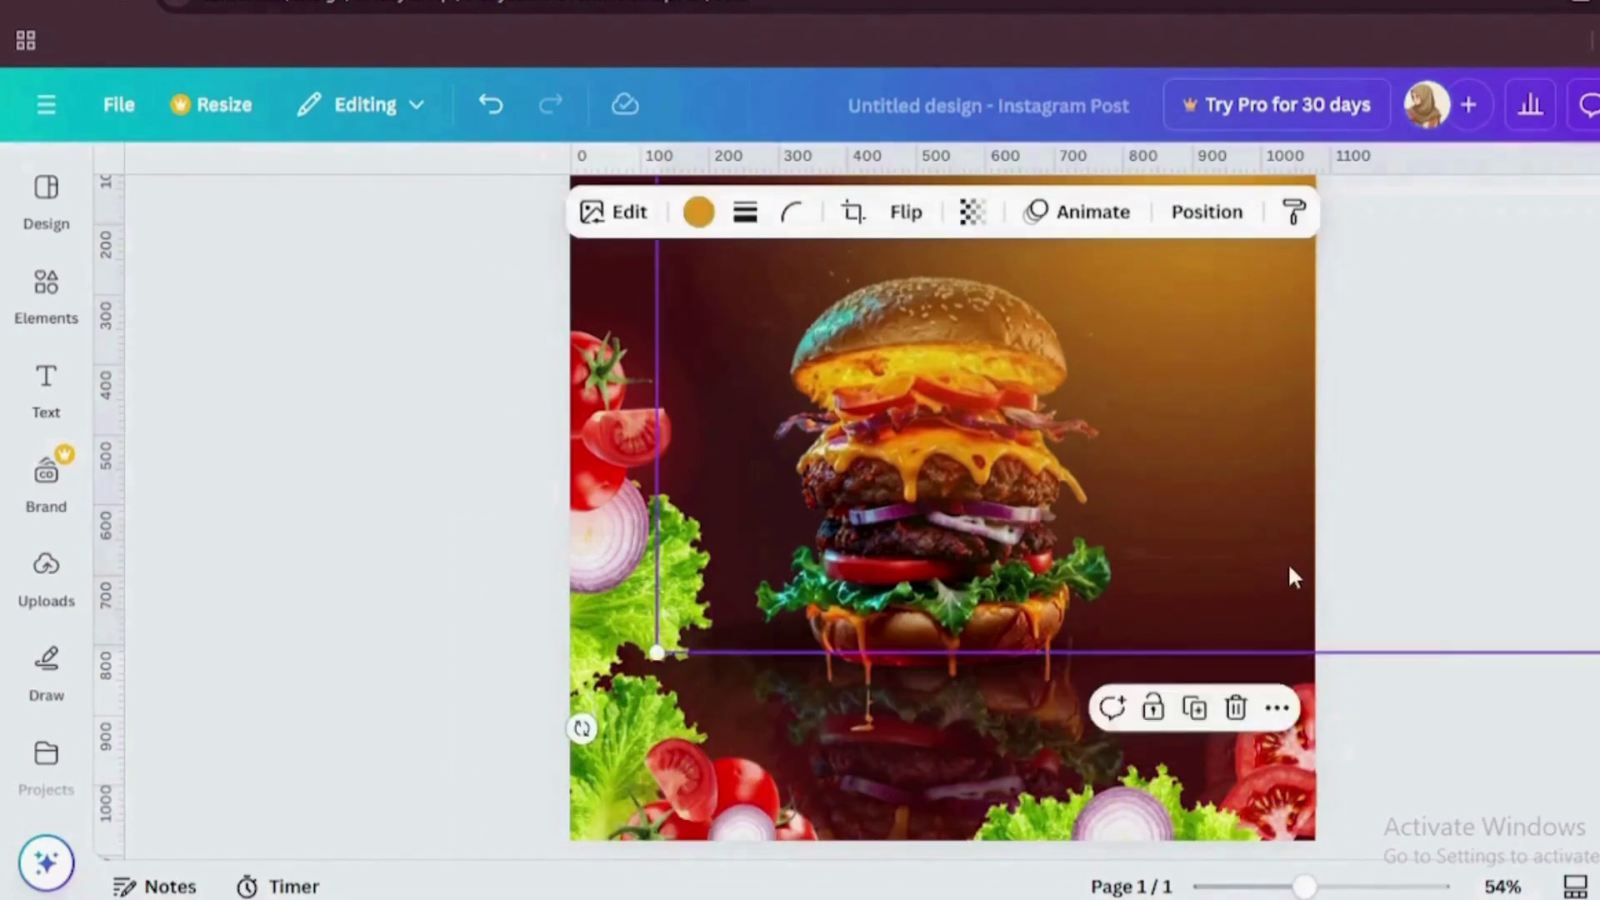
{"action": "key", "text": "ctrl+z"}
{"action": "left_click_drag", "start_coordinate": [1291, 576], "coordinate": [1275, 633]}
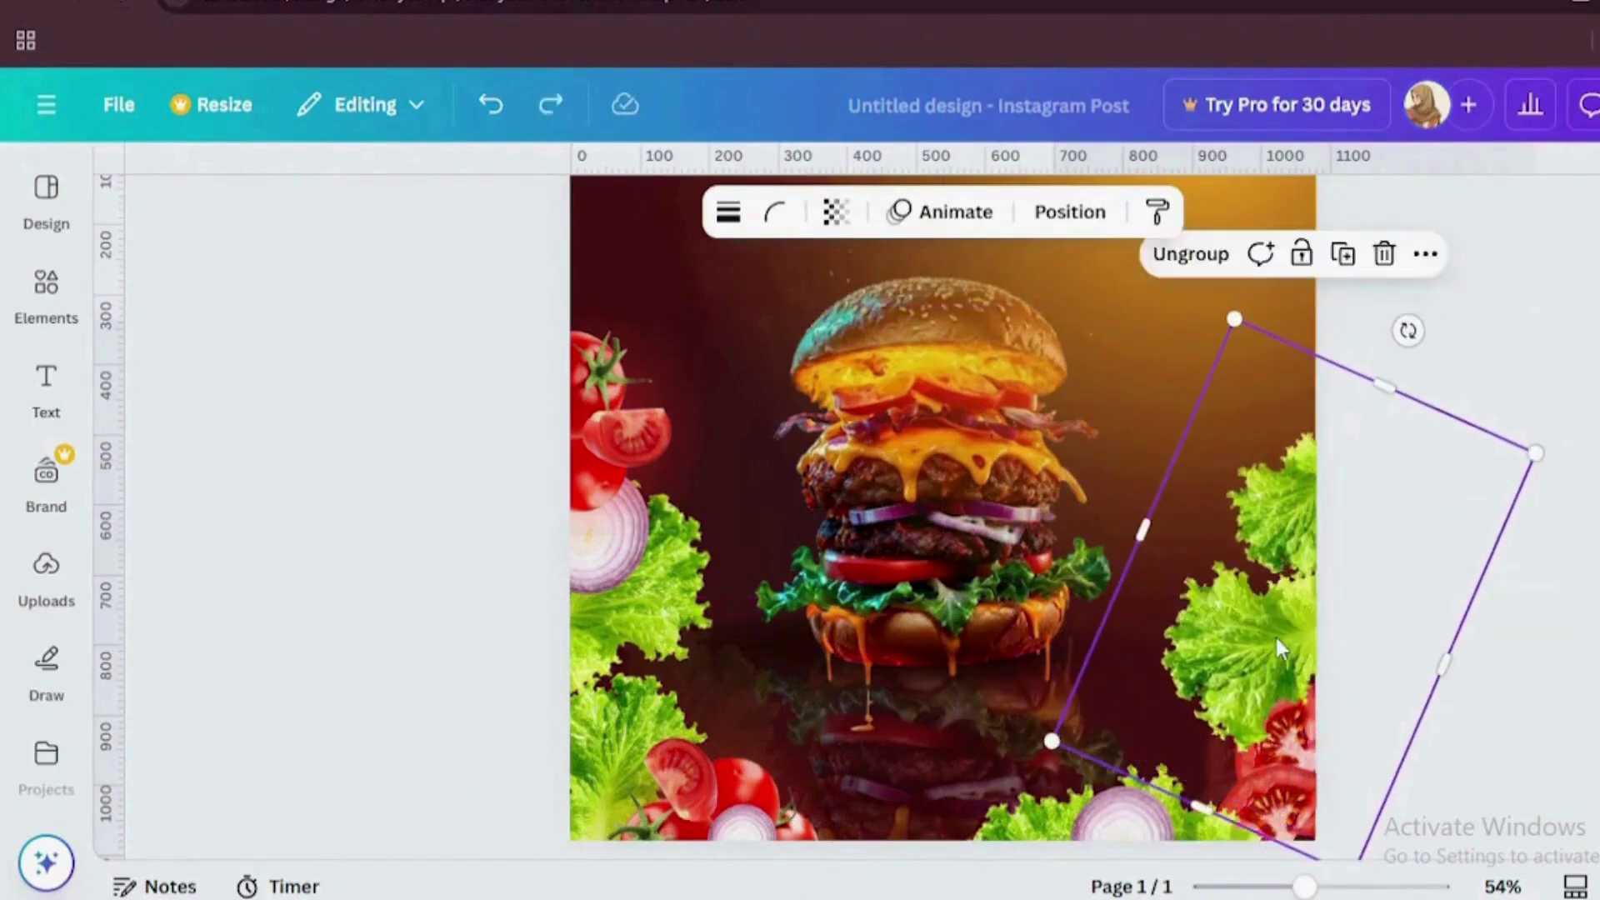
{"action": "left_click", "coordinate": [1070, 212]}
{"action": "key", "text": "ctrl+bracketleft"}
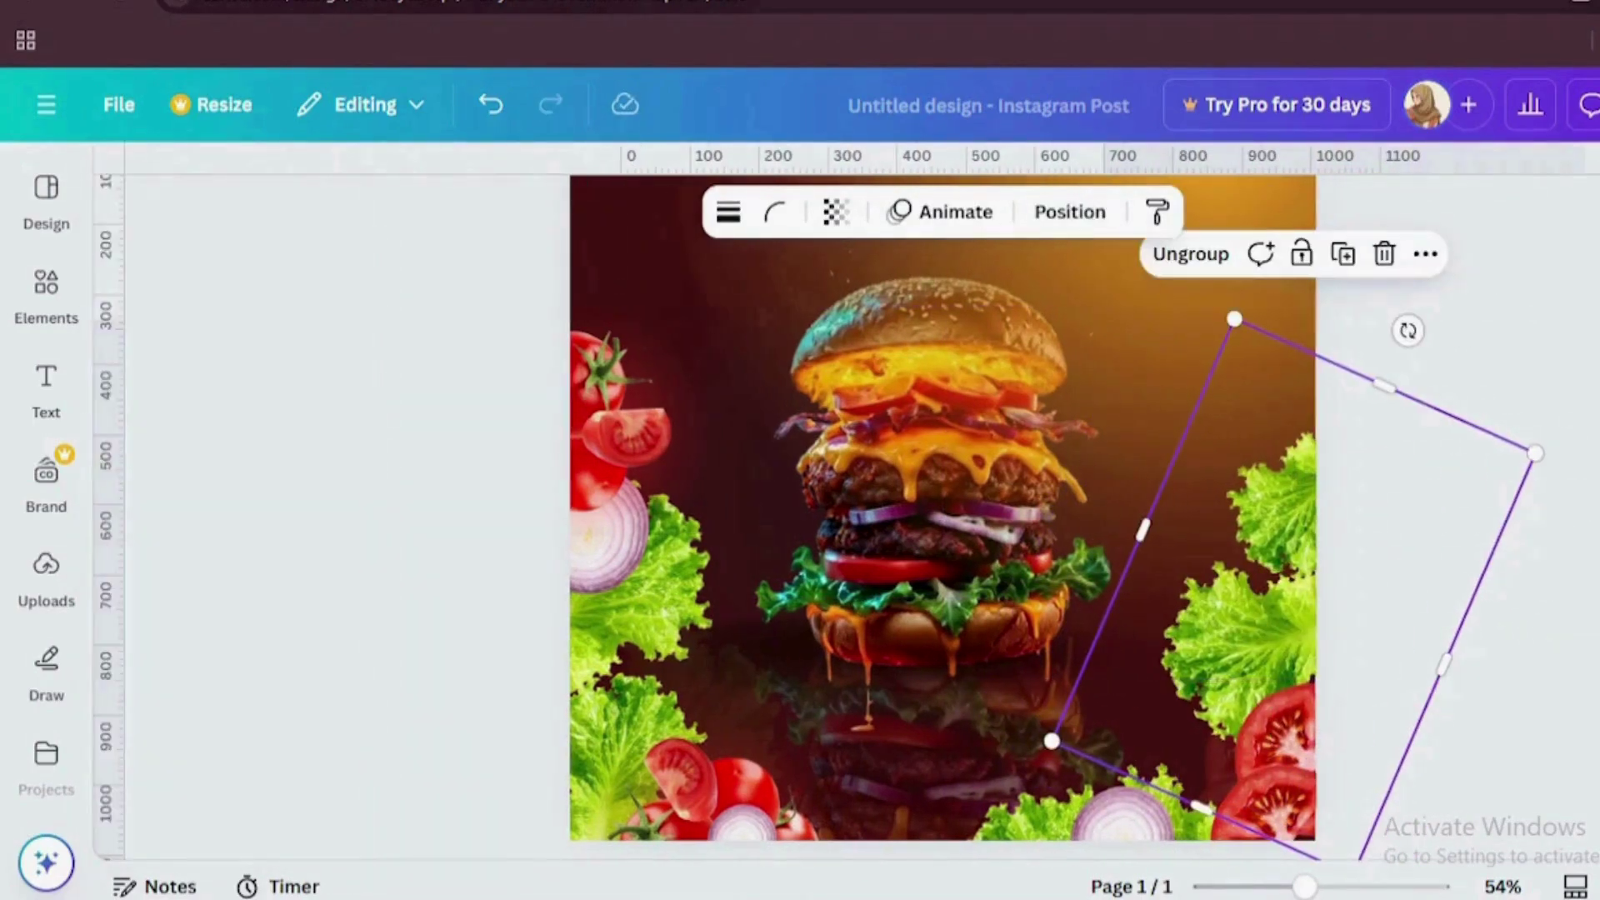
Step: Bring the small tomato forward one layer, then reorder layers so the burger sits above it
{"action": "left_click", "coordinate": [1082, 558]}
{"action": "right_click", "coordinate": [1082, 559]}
{"action": "mouse_move", "coordinate": [1167, 397]}
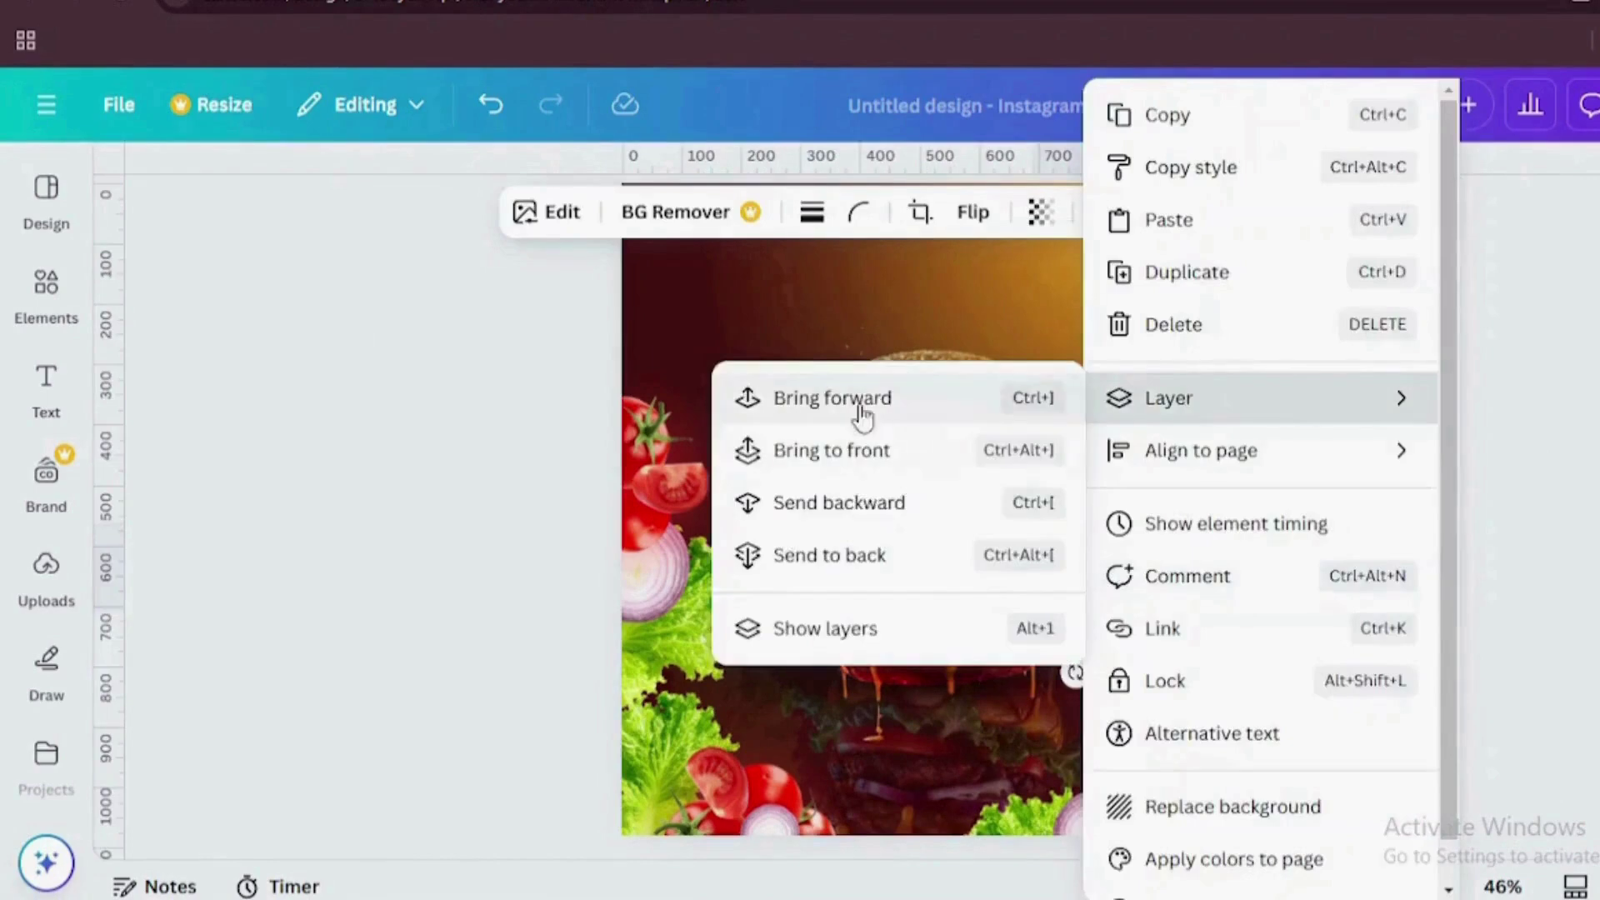
{"action": "left_click", "coordinate": [857, 414]}
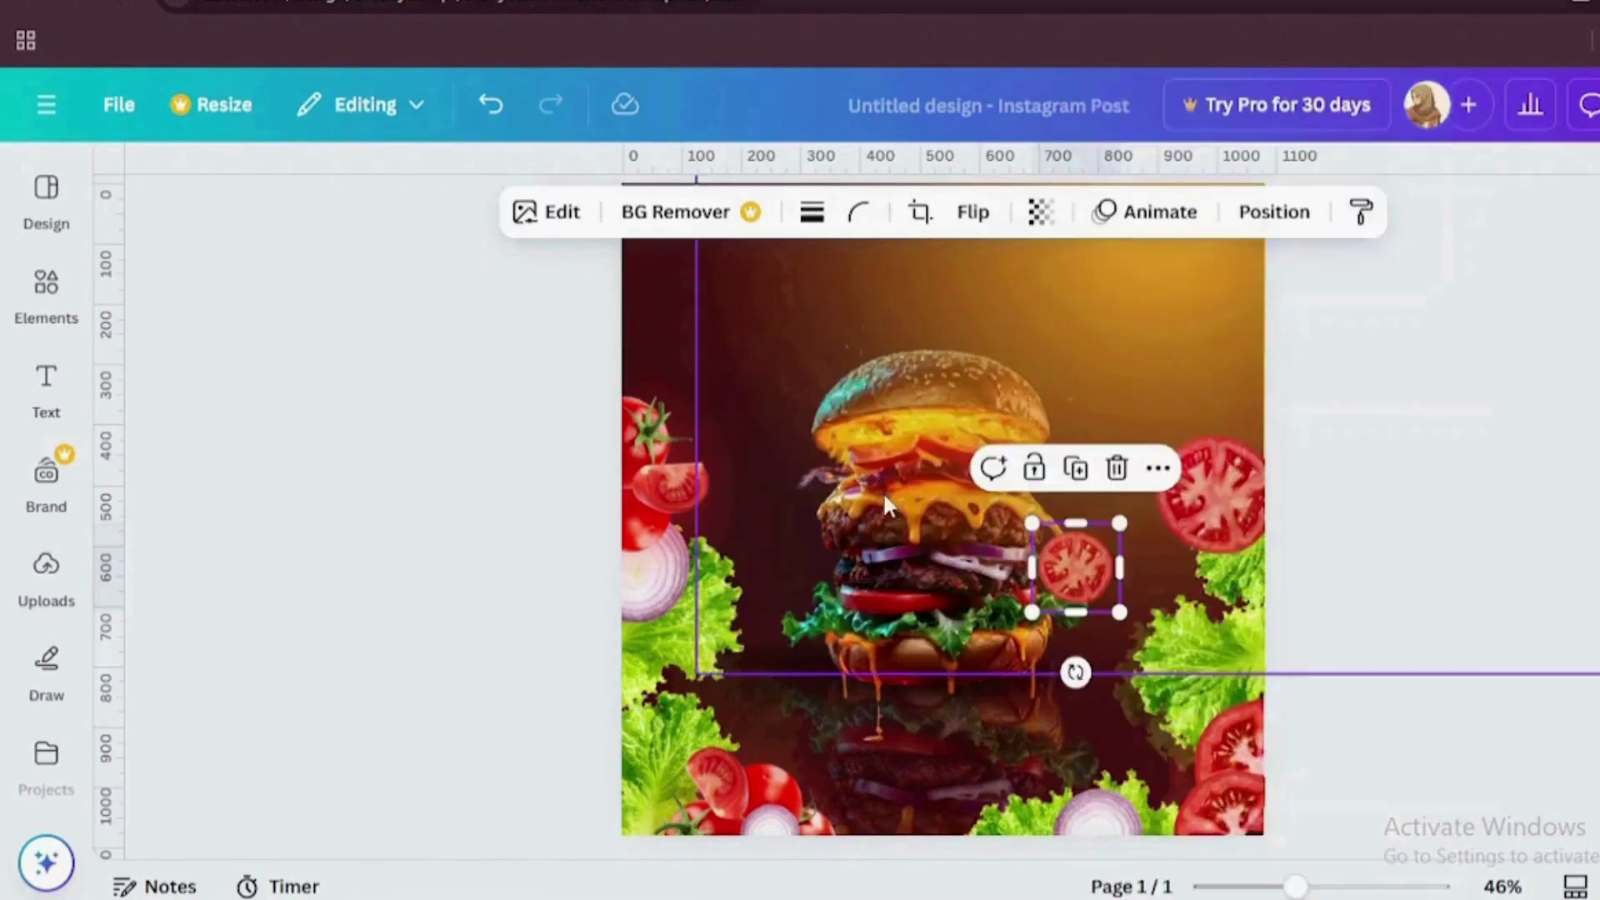
{"action": "left_click", "coordinate": [1287, 219]}
{"action": "left_click", "coordinate": [404, 519]}
{"action": "scroll", "coordinate": [417, 584], "scroll_direction": "down", "scroll_amount": 3}
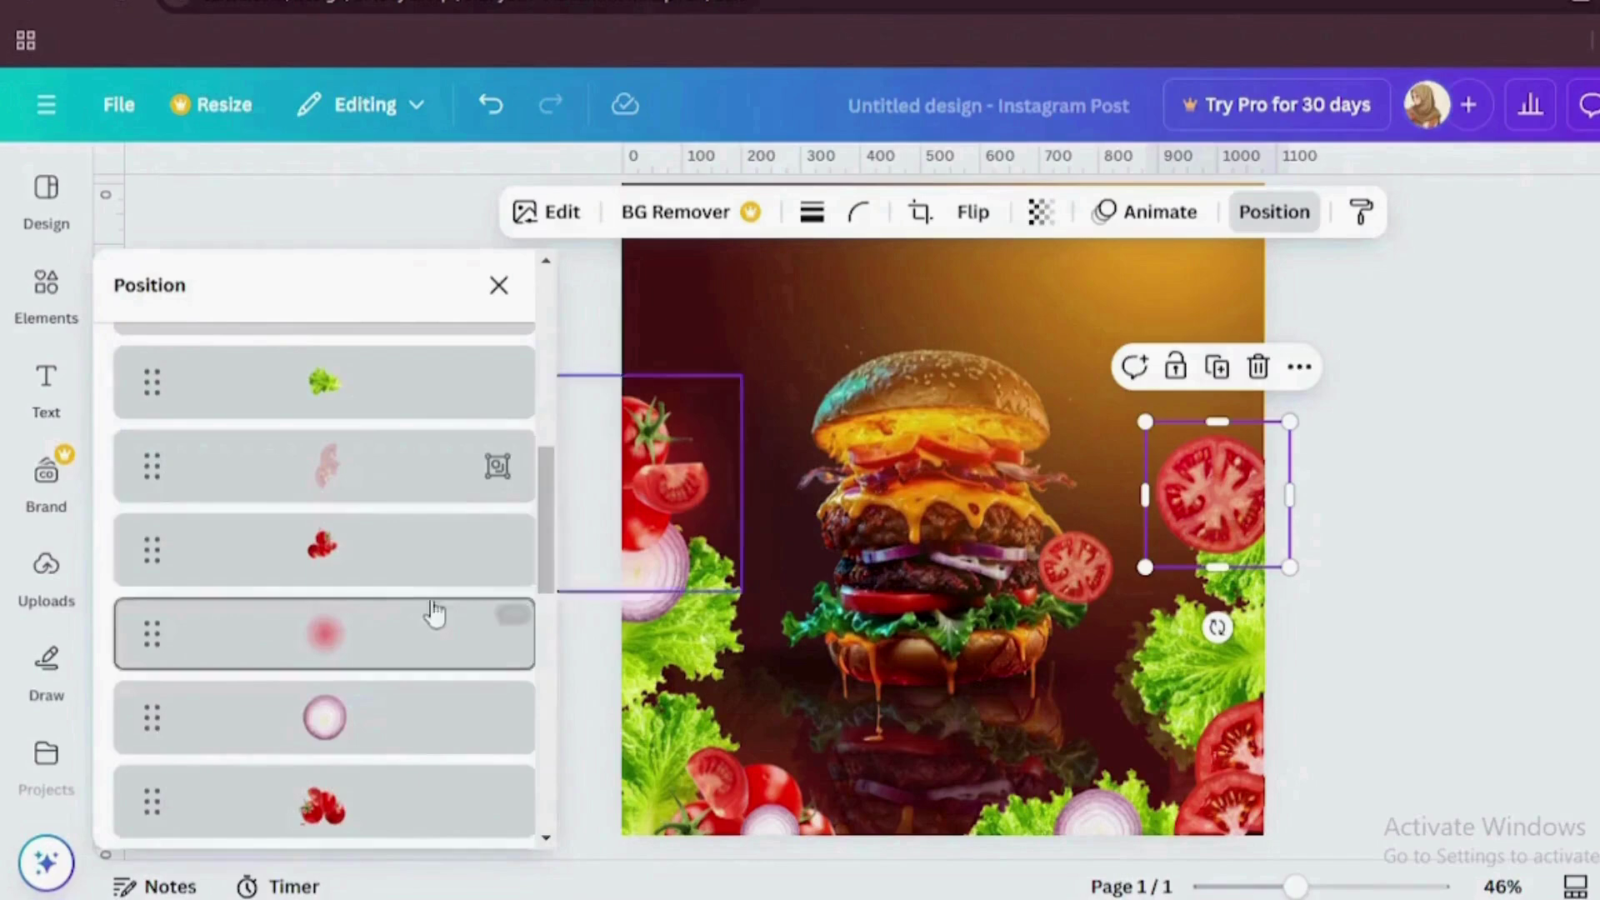
{"action": "scroll", "coordinate": [433, 613], "scroll_direction": "down", "scroll_amount": 3}
{"action": "left_click", "coordinate": [403, 681]}
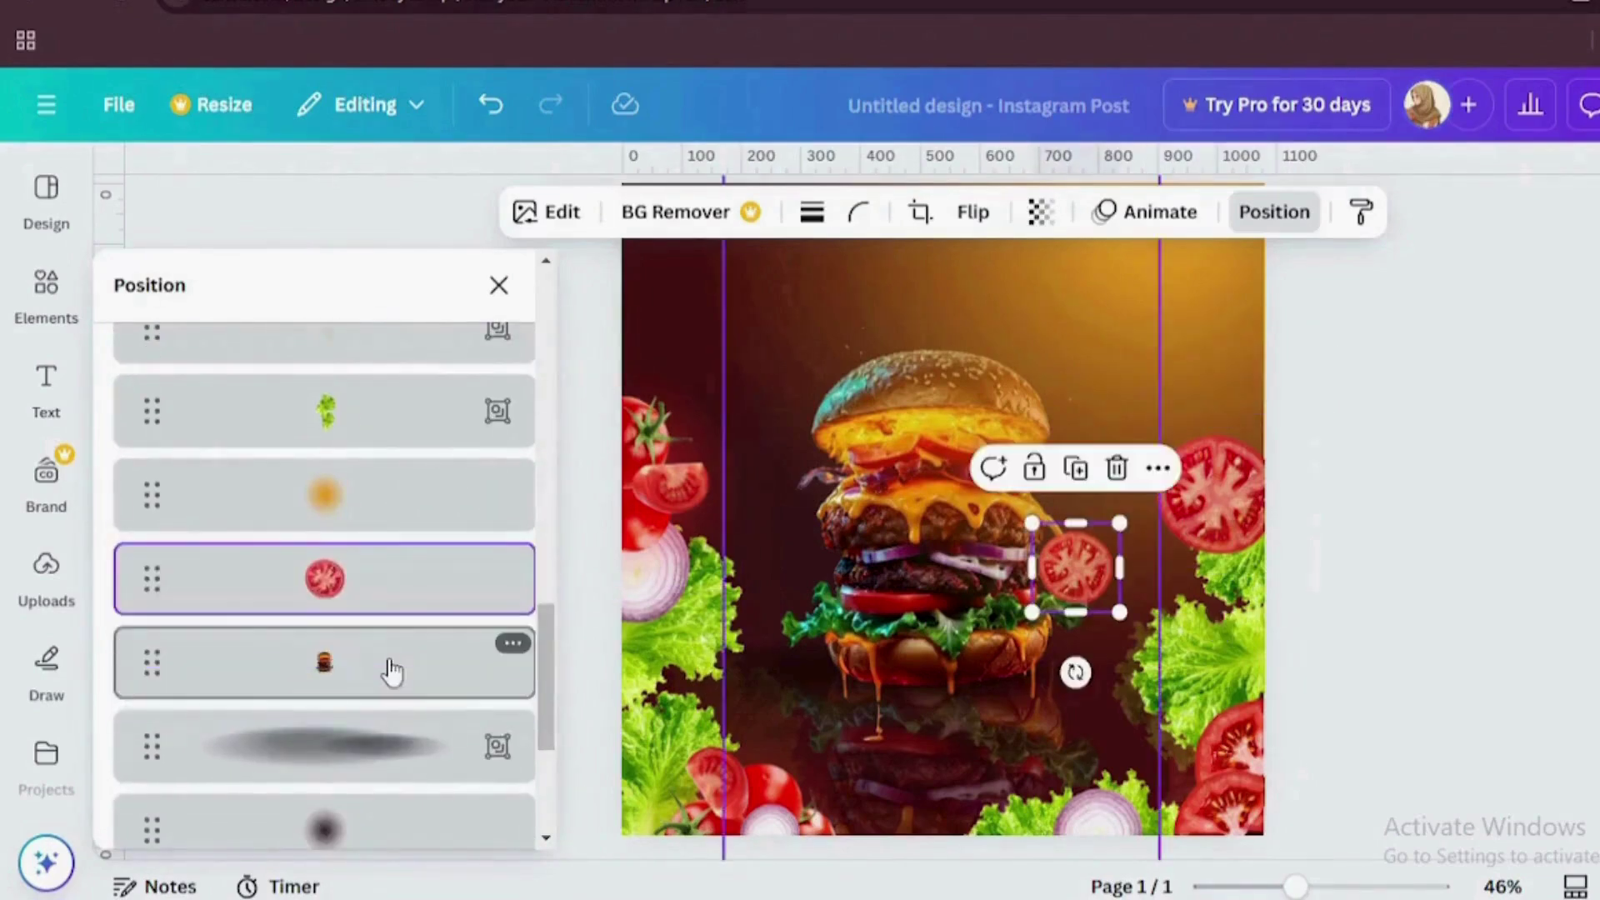
{"action": "left_click_drag", "start_coordinate": [392, 671], "coordinate": [391, 570]}
{"action": "left_click", "coordinate": [400, 664]}
Step: Move a small onion slice beside the burger and layer it below the burger
{"action": "left_click", "coordinate": [1108, 792]}
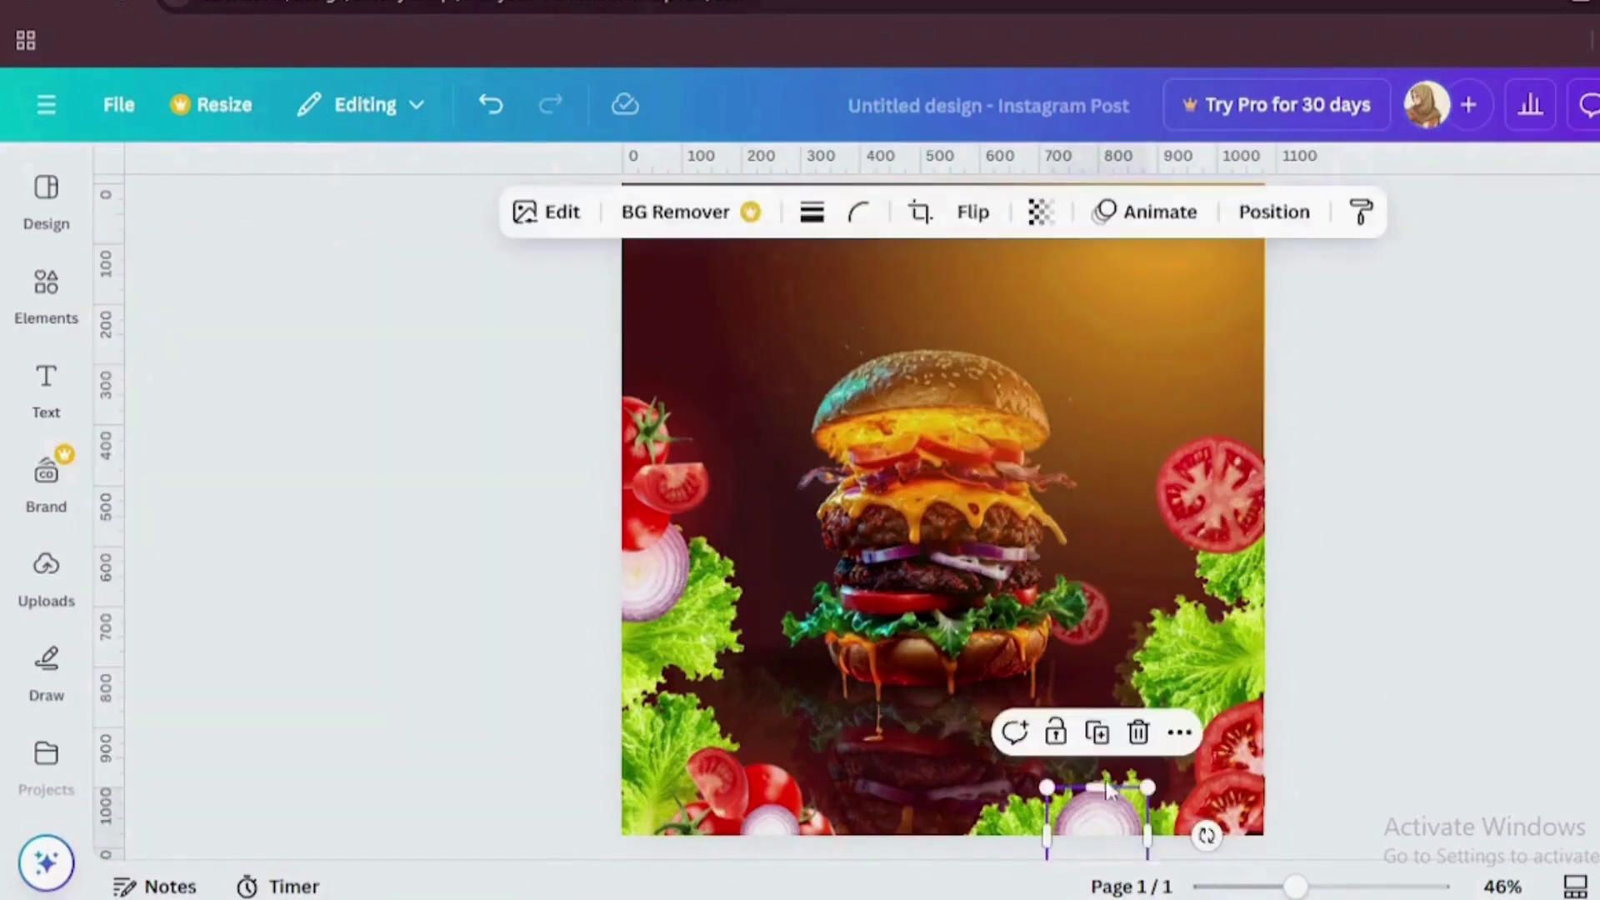
{"action": "left_click_drag", "start_coordinate": [1108, 791], "coordinate": [798, 496]}
{"action": "left_click", "coordinate": [1273, 213]}
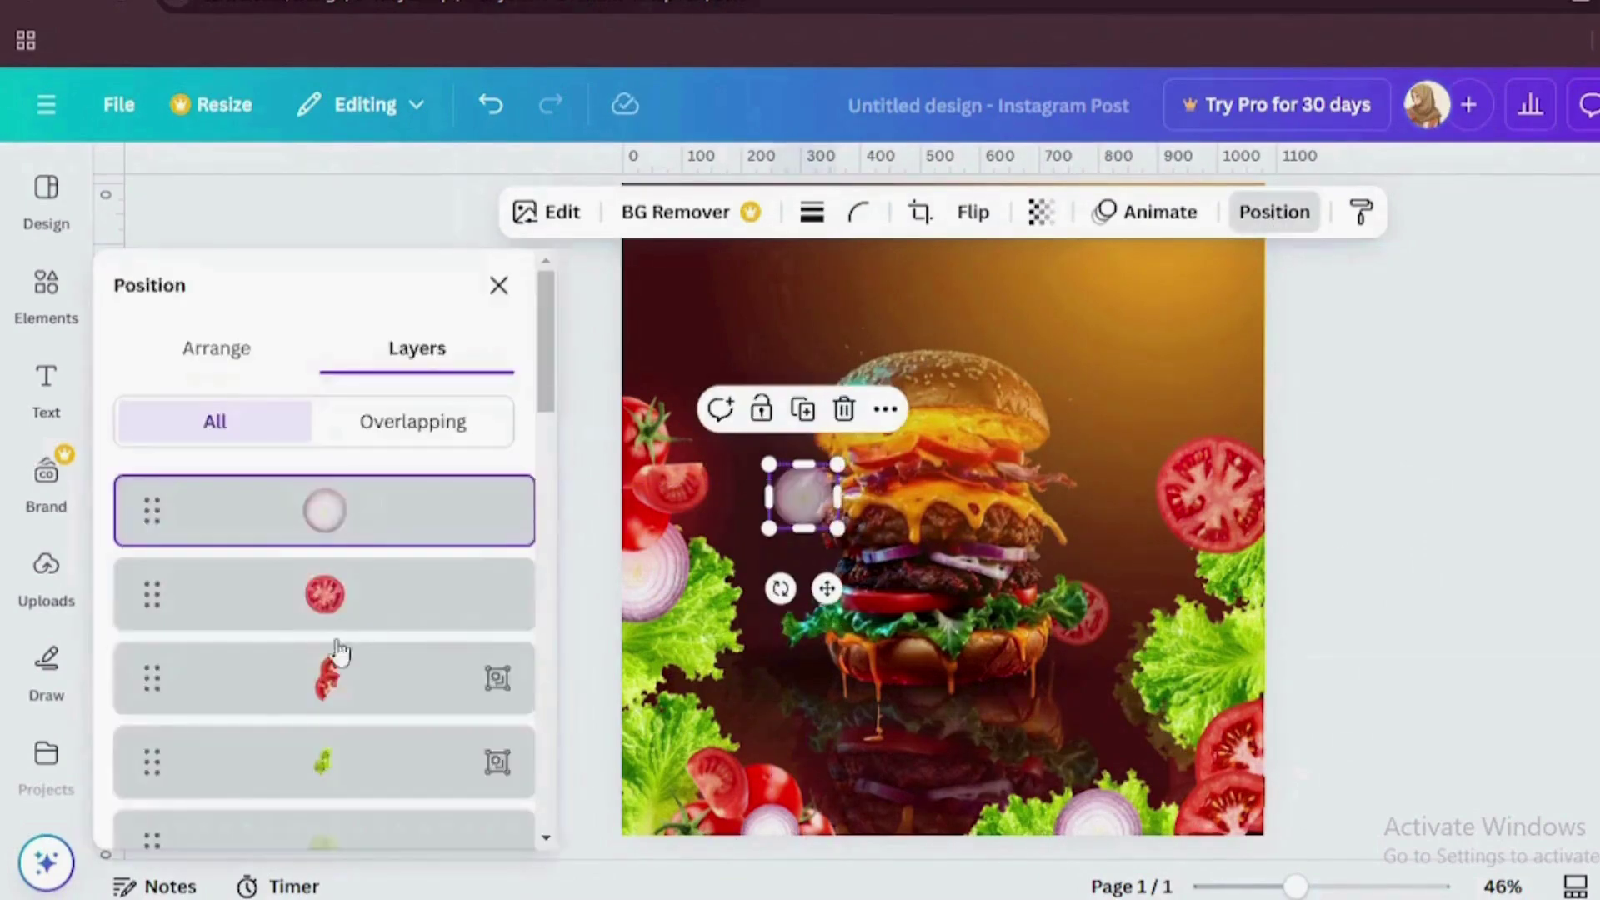
{"action": "left_click_drag", "start_coordinate": [392, 507], "coordinate": [387, 678]}
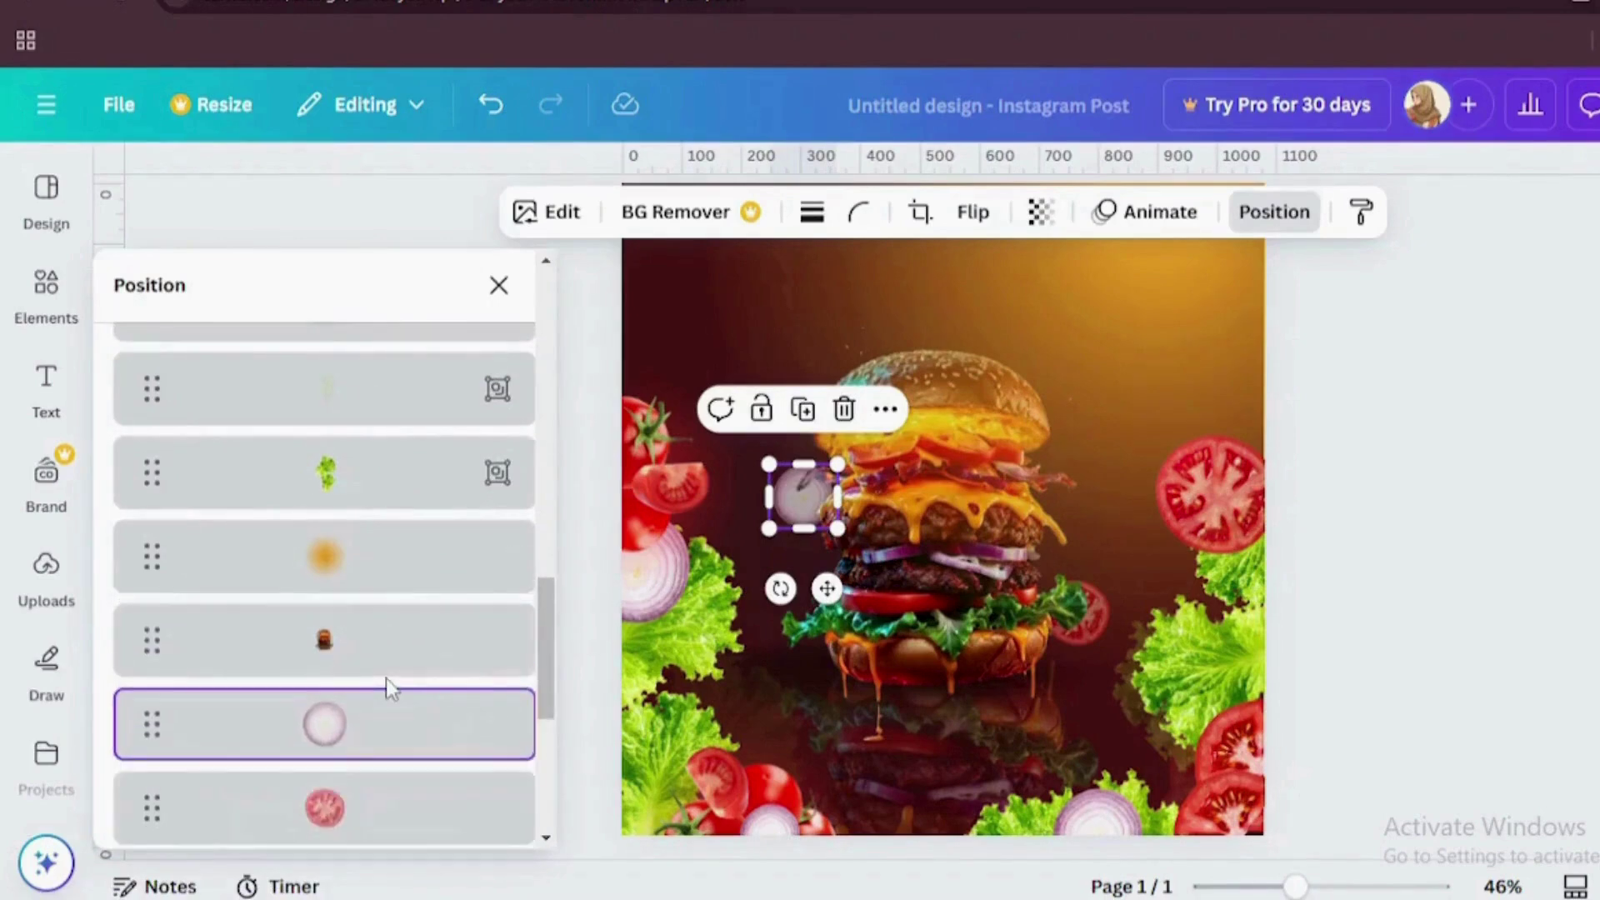
{"action": "left_click", "coordinate": [1408, 472]}
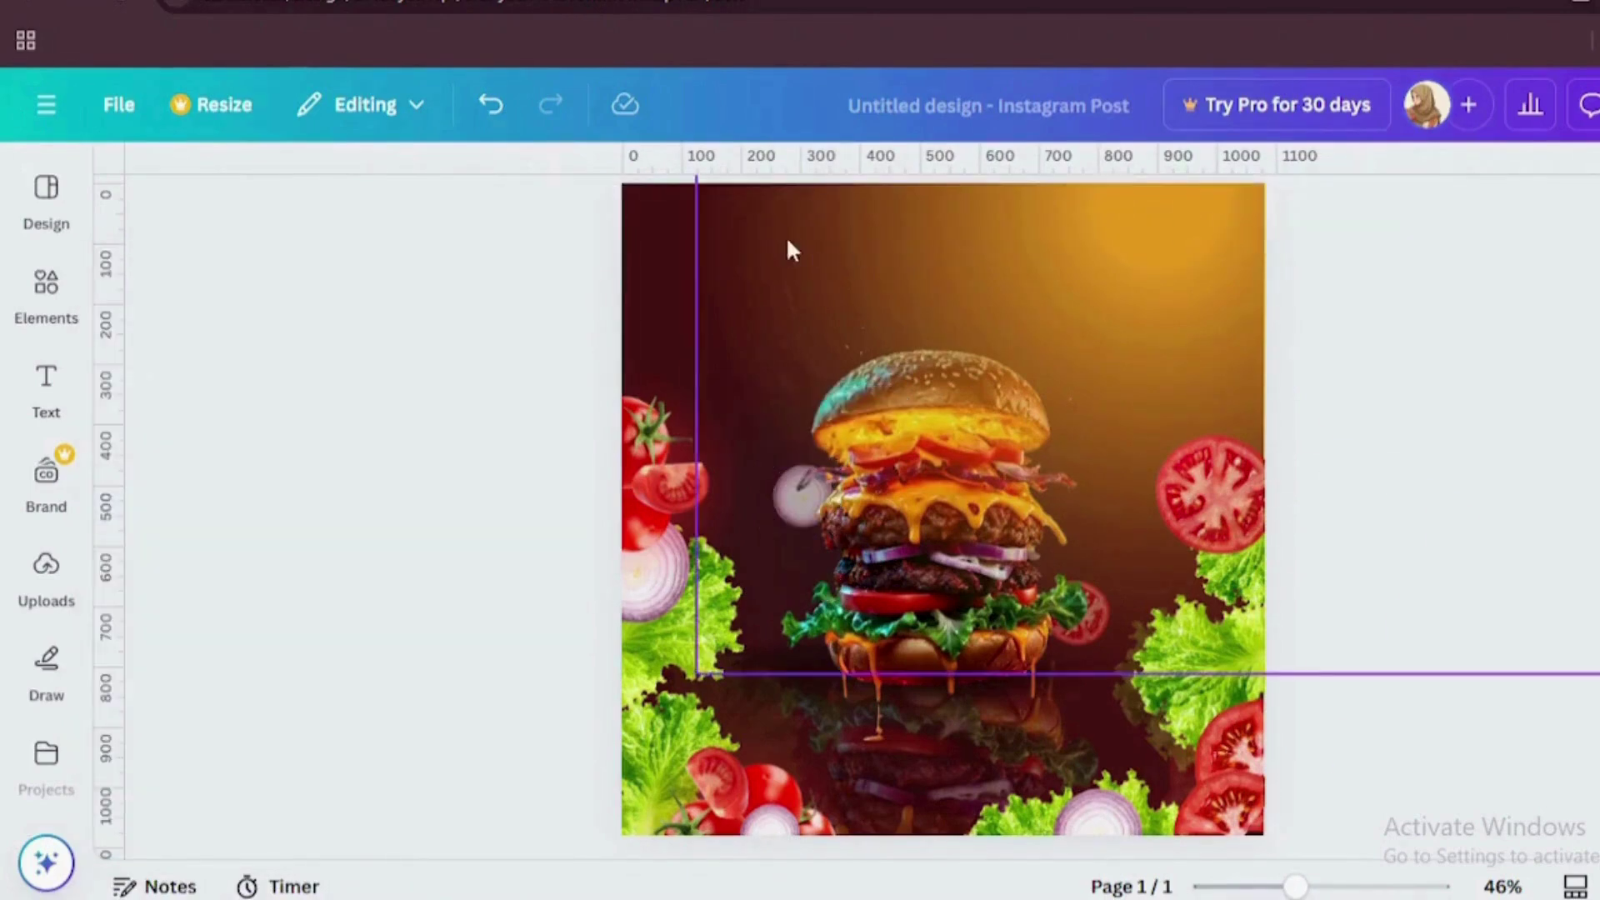
Step: Add a heading text box and move it to the top of the post
{"action": "scroll", "coordinate": [789, 247], "scroll_direction": "up", "scroll_amount": 1}
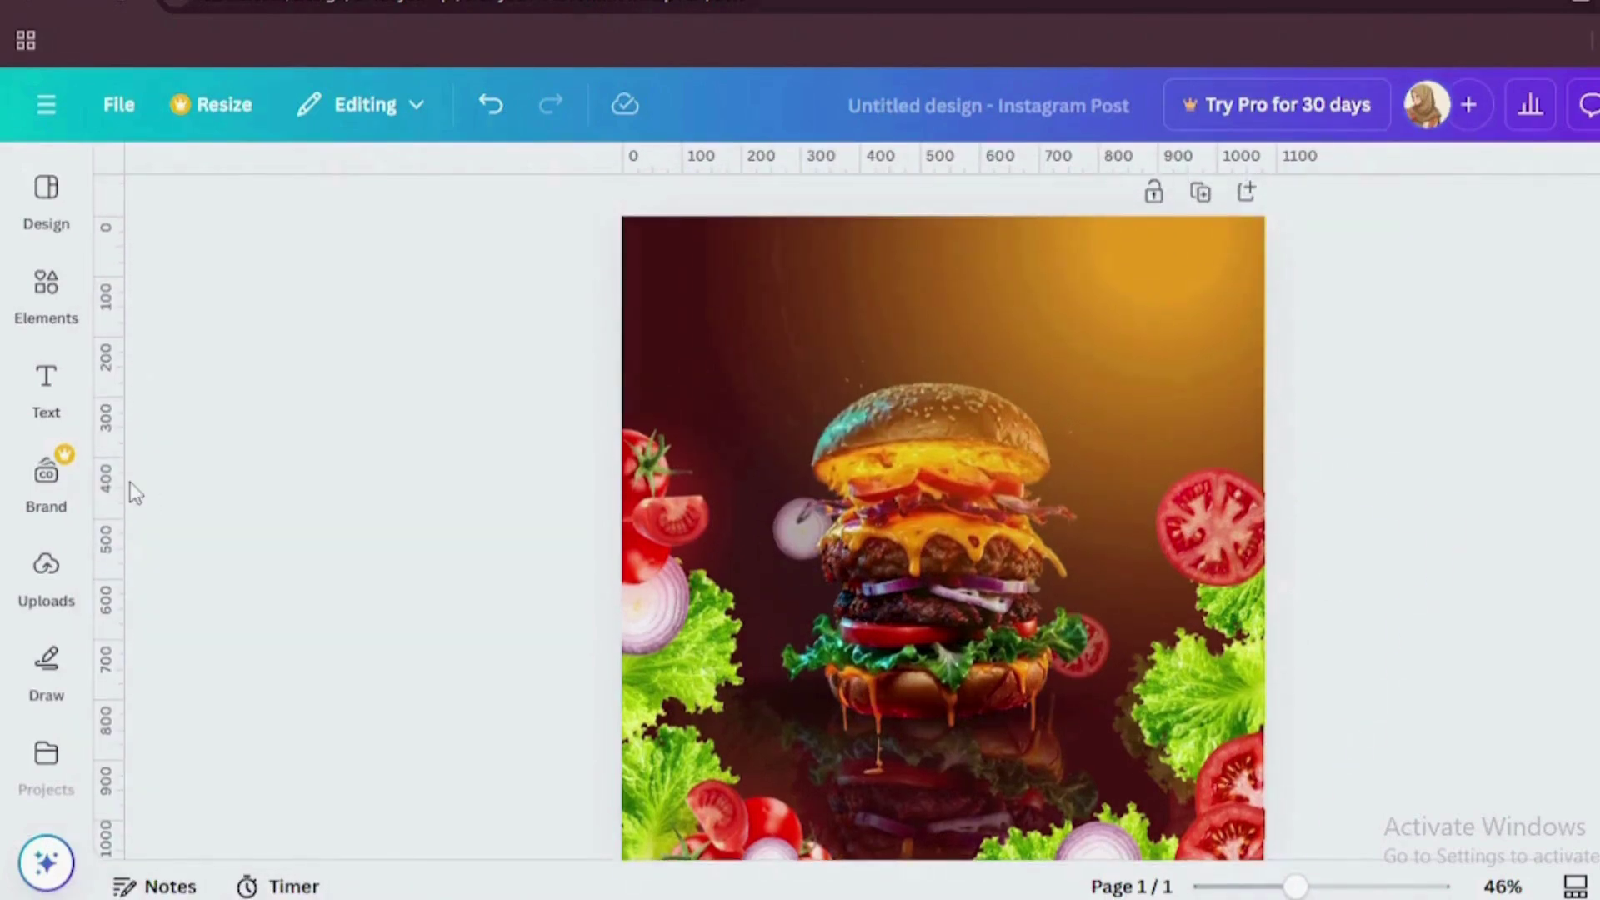
{"action": "left_click", "coordinate": [46, 385]}
{"action": "left_click", "coordinate": [313, 581]}
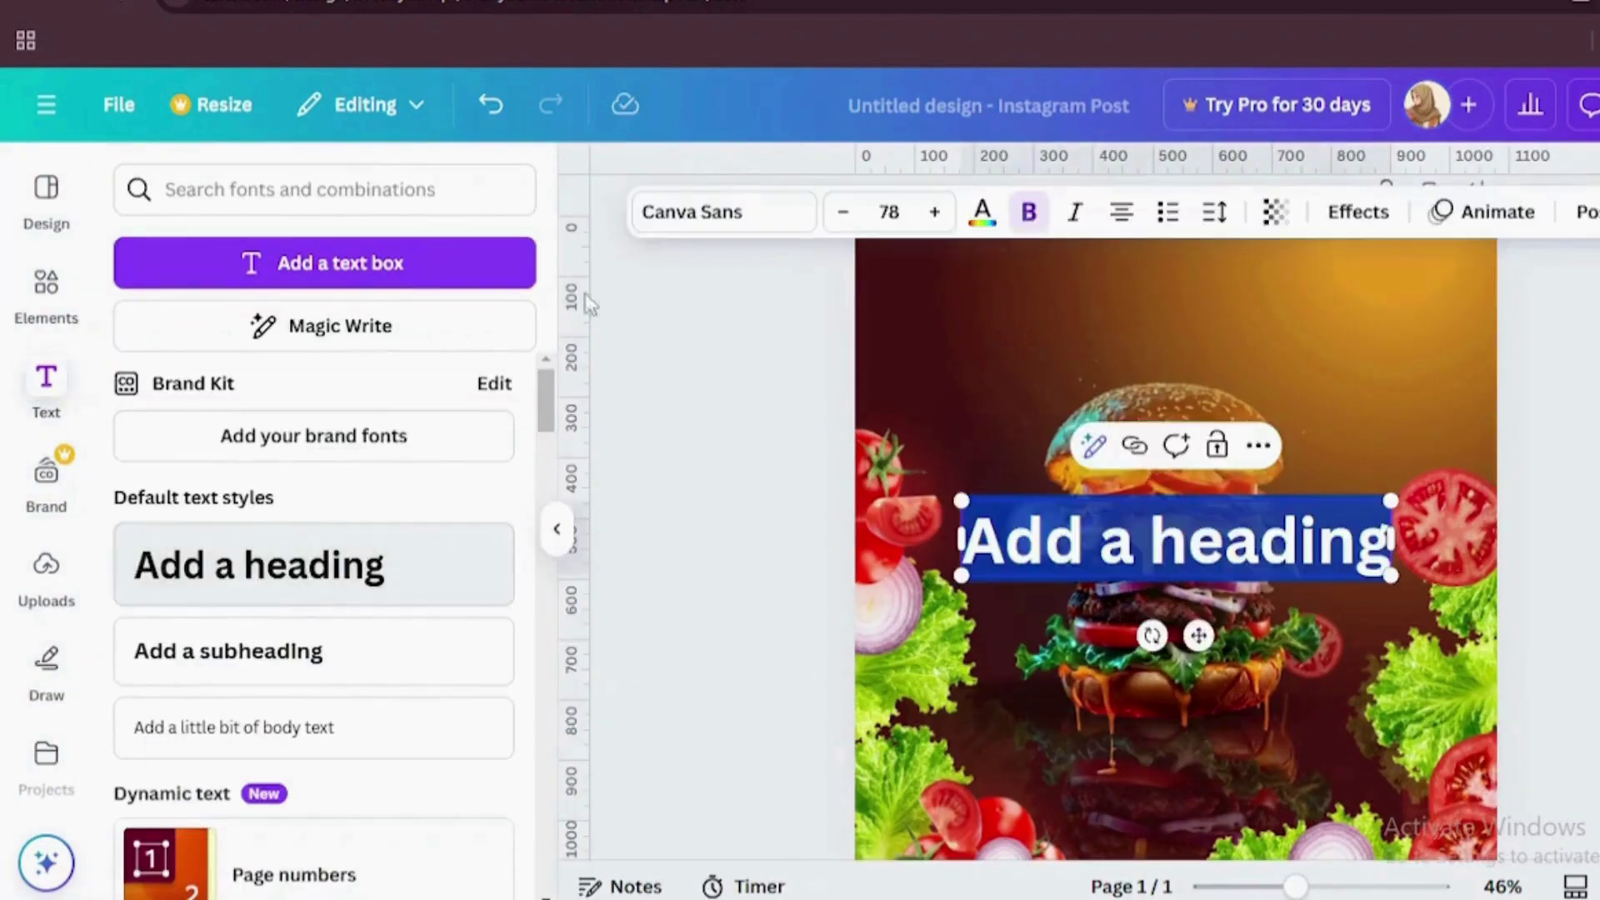
{"action": "left_click", "coordinate": [556, 529]}
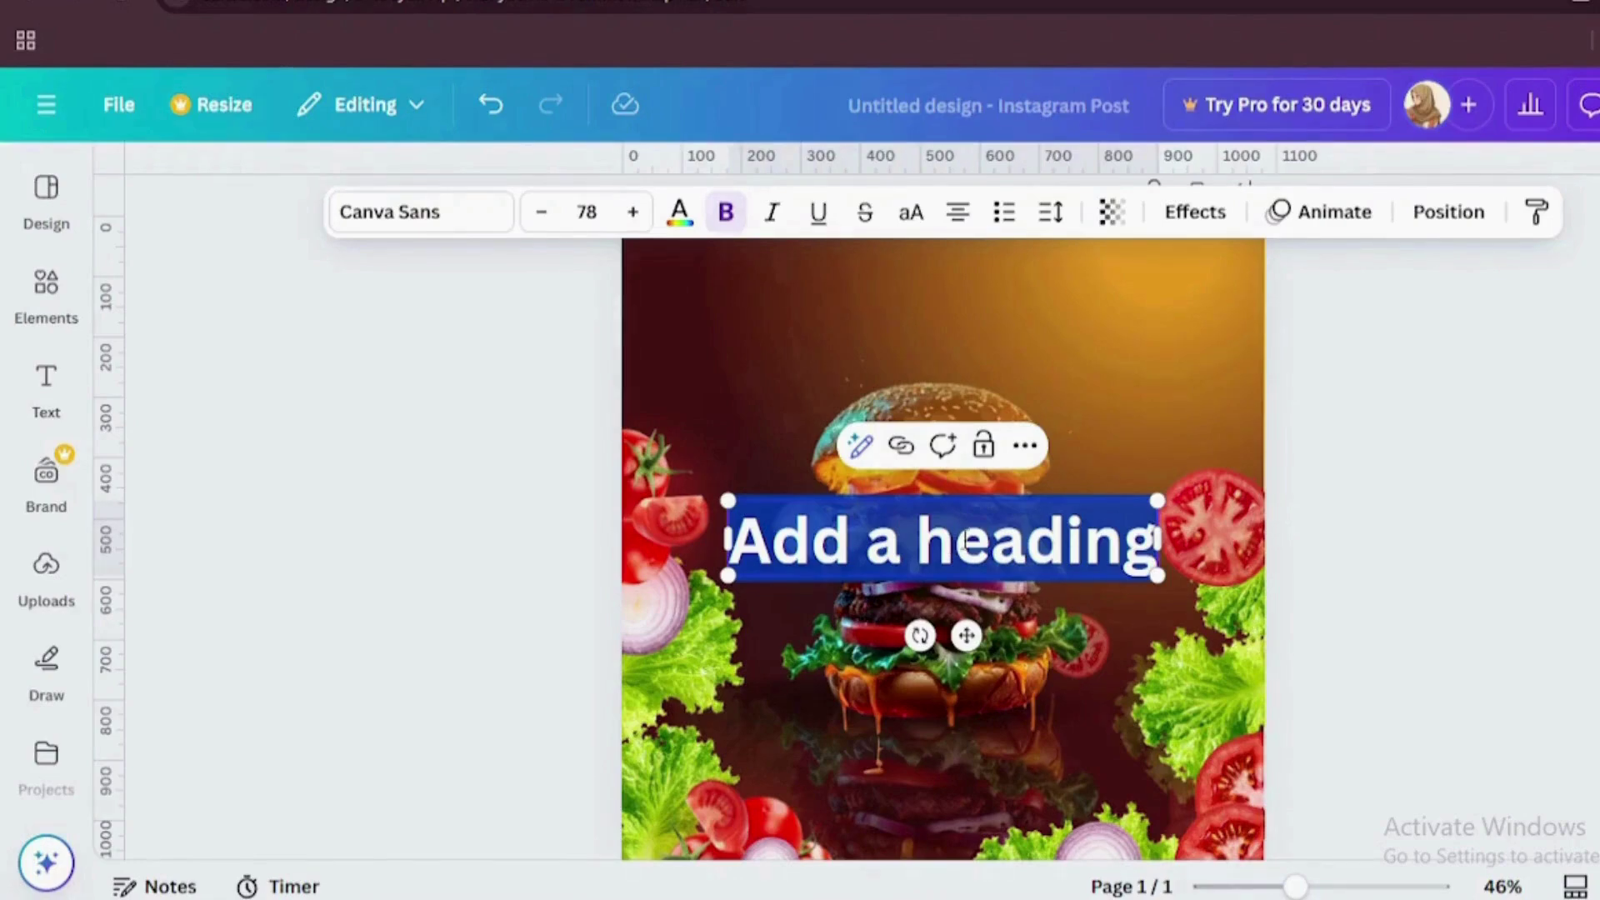
{"action": "left_click_drag", "start_coordinate": [964, 640], "coordinate": [964, 433]}
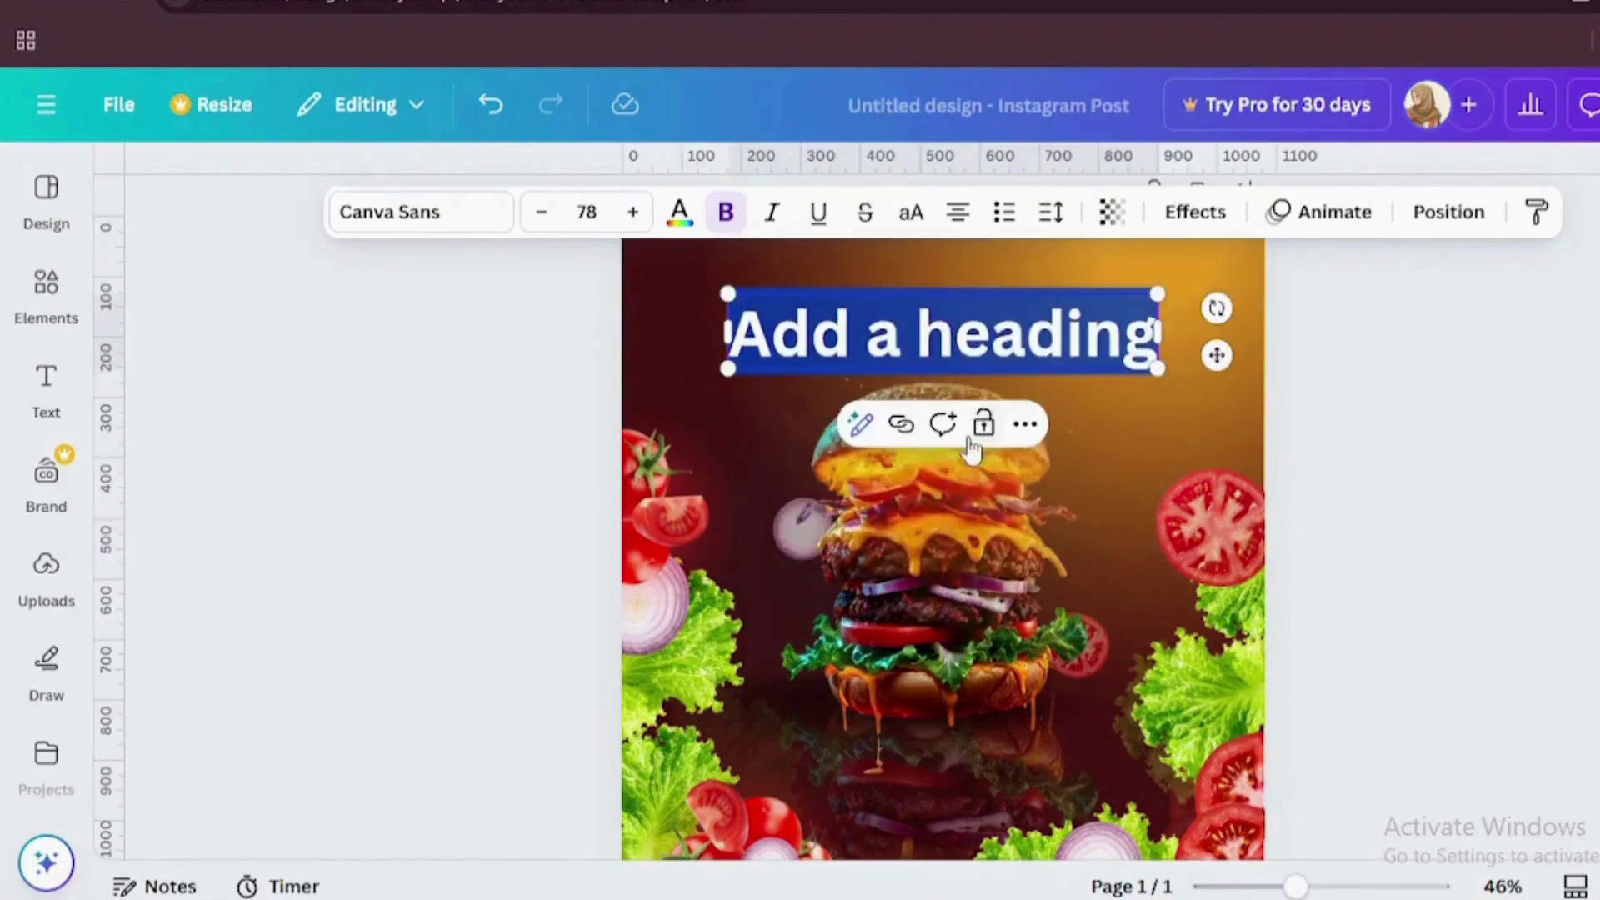
Step: Replace the heading text with an uppercase 'B' and enlarge it to about size 191
{"action": "left_click", "coordinate": [969, 348]}
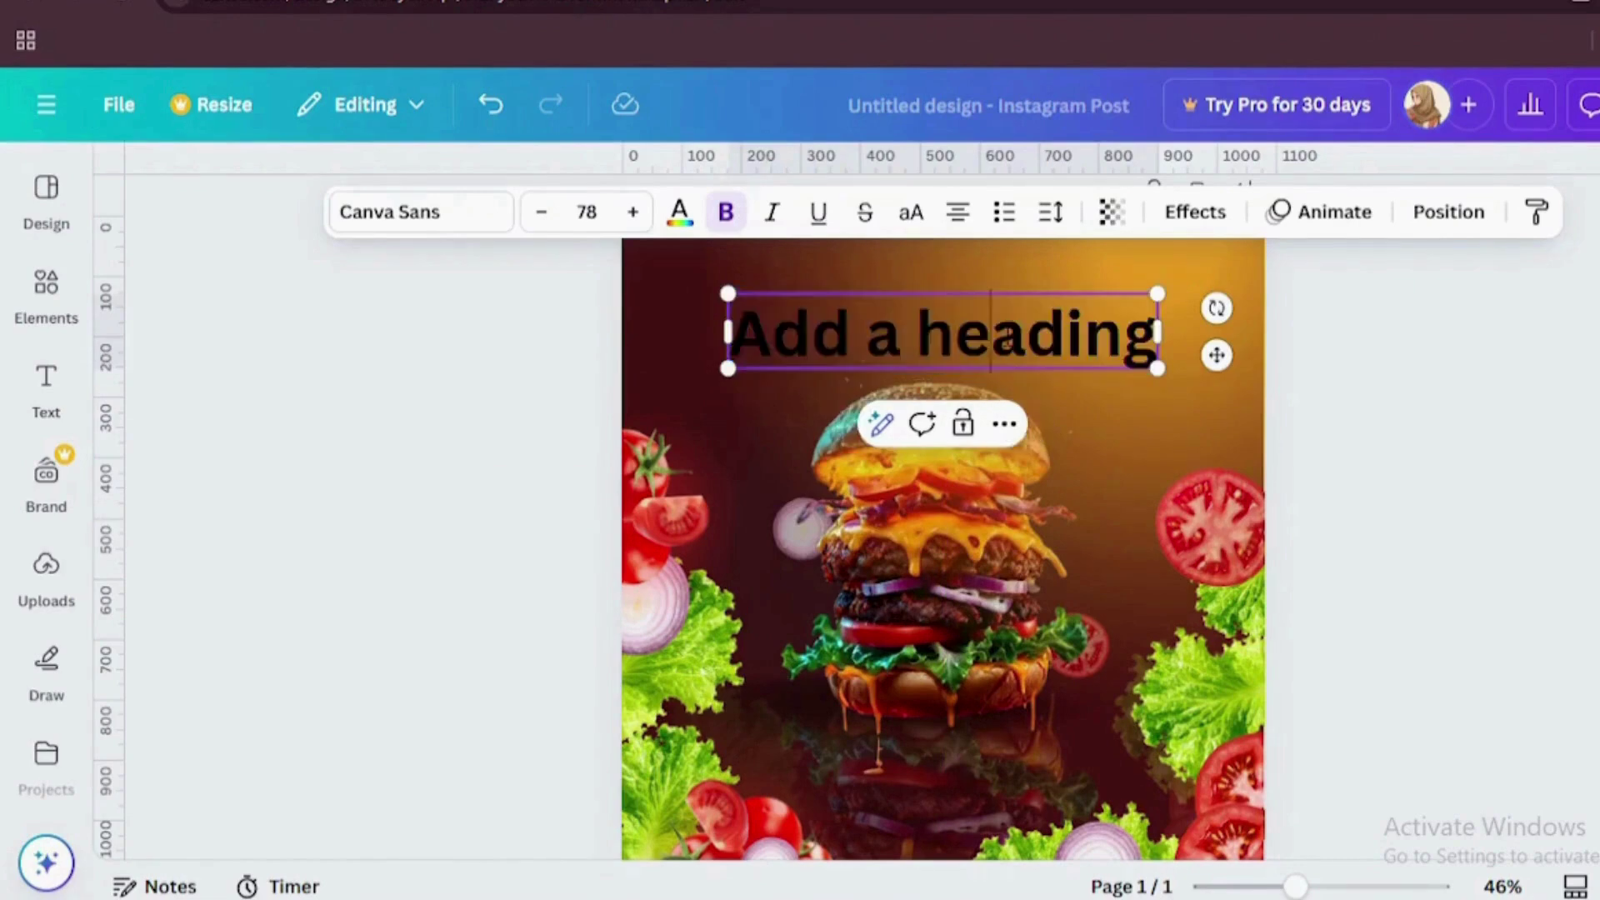
{"action": "triple_click", "coordinate": [1008, 334]}
{"action": "type", "text": "b"}
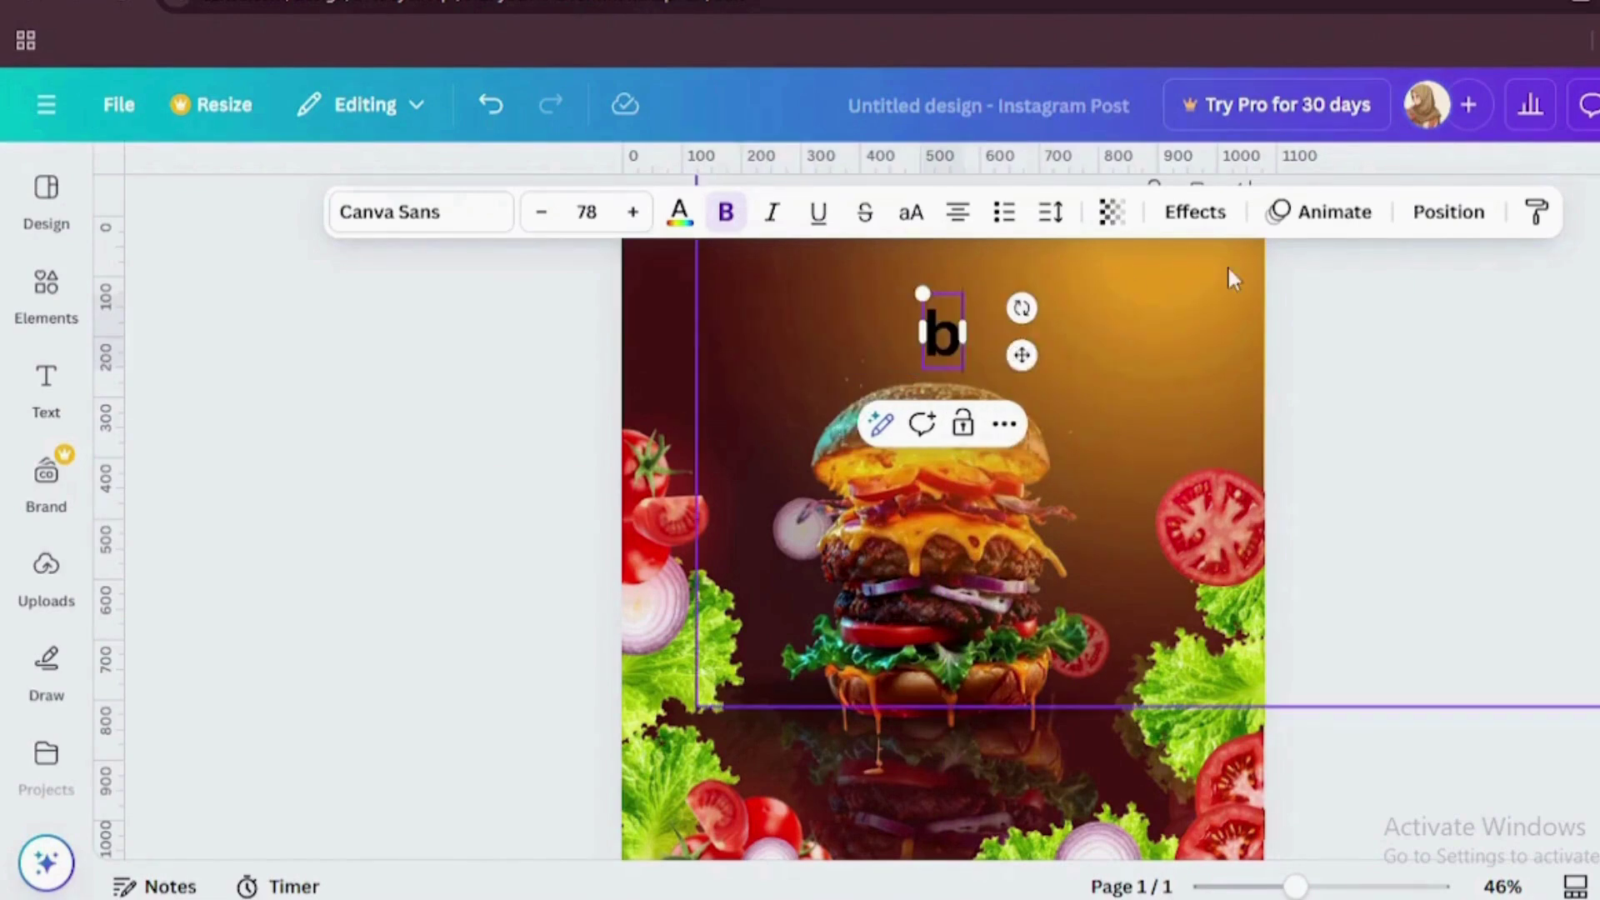
{"action": "left_click", "coordinate": [911, 215]}
{"action": "left_click_drag", "start_coordinate": [965, 295], "coordinate": [825, 329]}
{"action": "left_click_drag", "start_coordinate": [867, 246], "coordinate": [912, 232]}
{"action": "left_click_drag", "start_coordinate": [890, 386], "coordinate": [899, 401]}
{"action": "left_click_drag", "start_coordinate": [839, 309], "coordinate": [797, 324]}
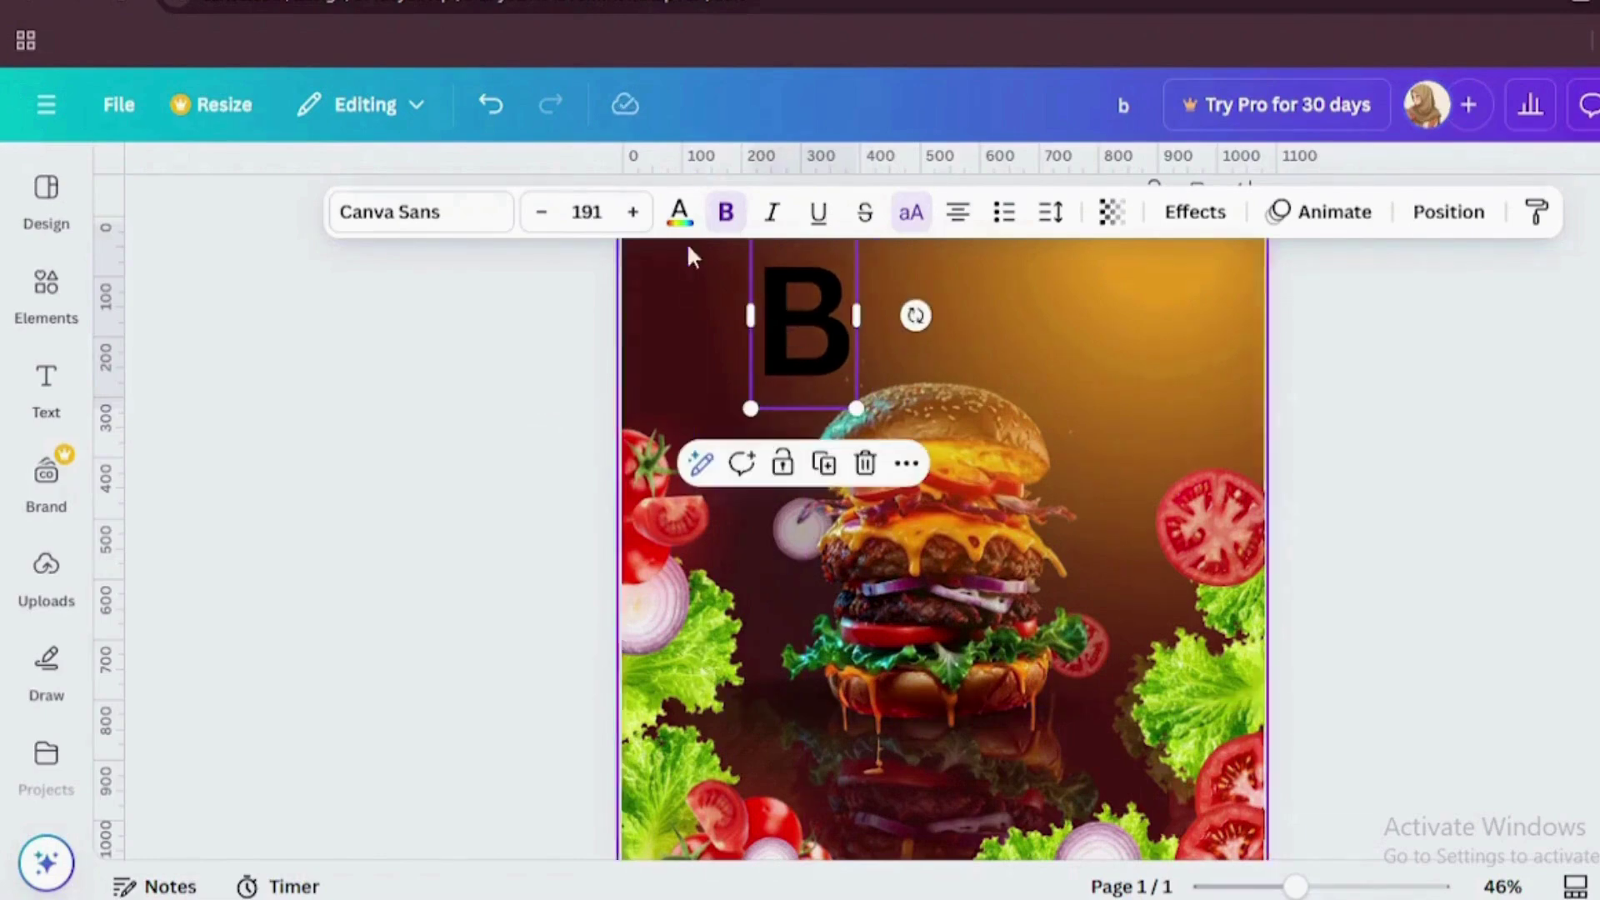
Step: Colour the B orange and place a duplicate of it to the right
{"action": "left_click", "coordinate": [680, 212]}
{"action": "left_click", "coordinate": [417, 488]}
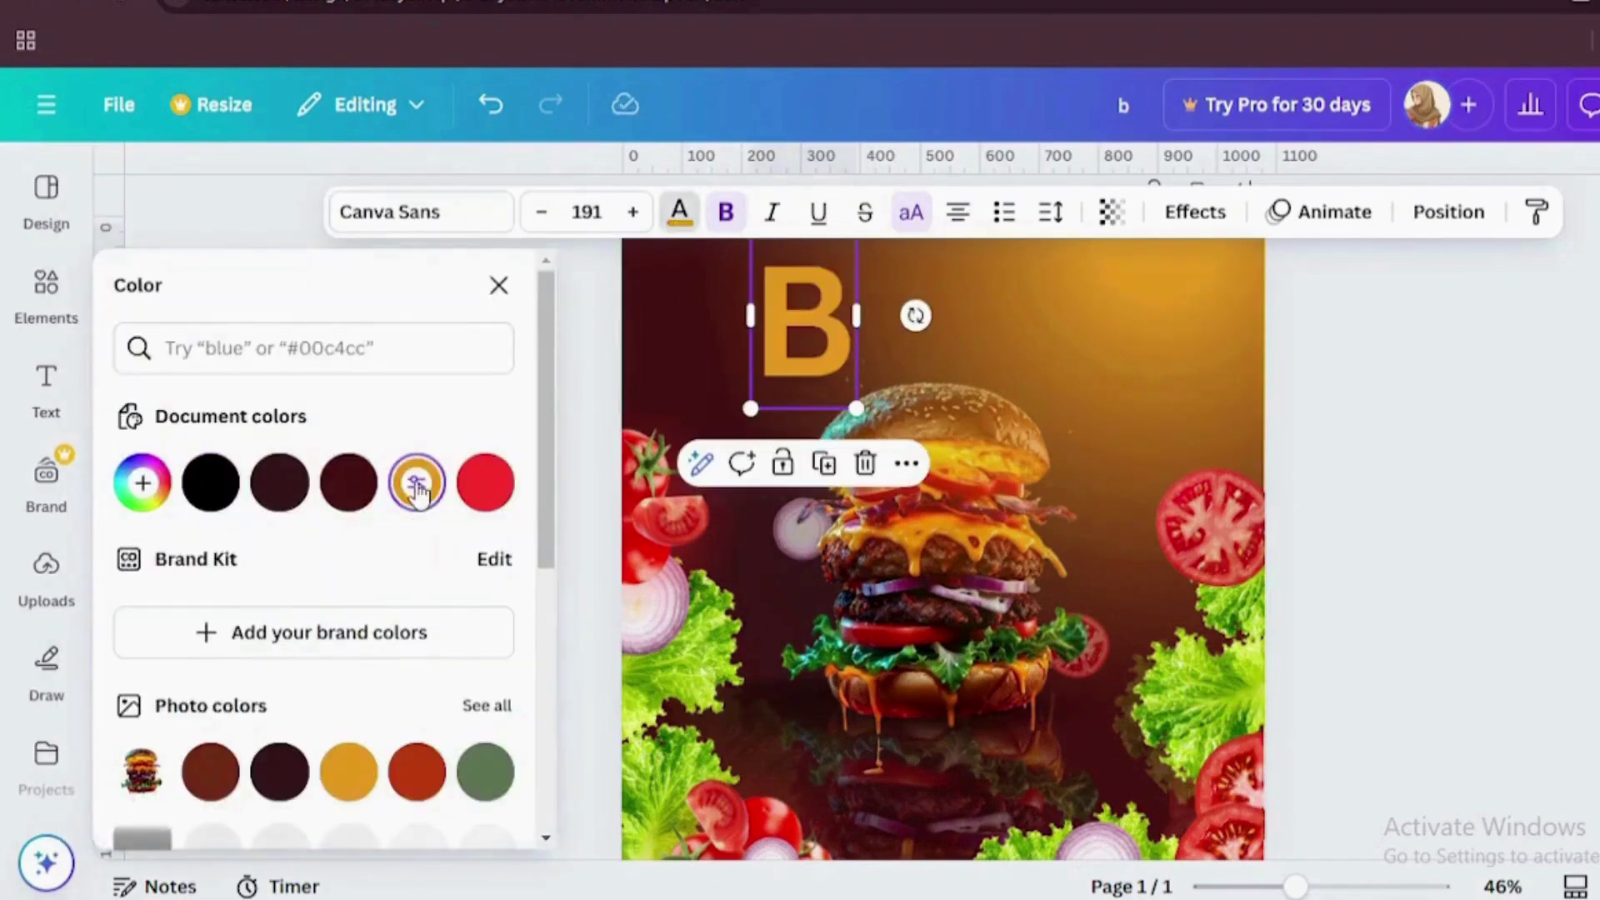
{"action": "left_click", "coordinate": [498, 285]}
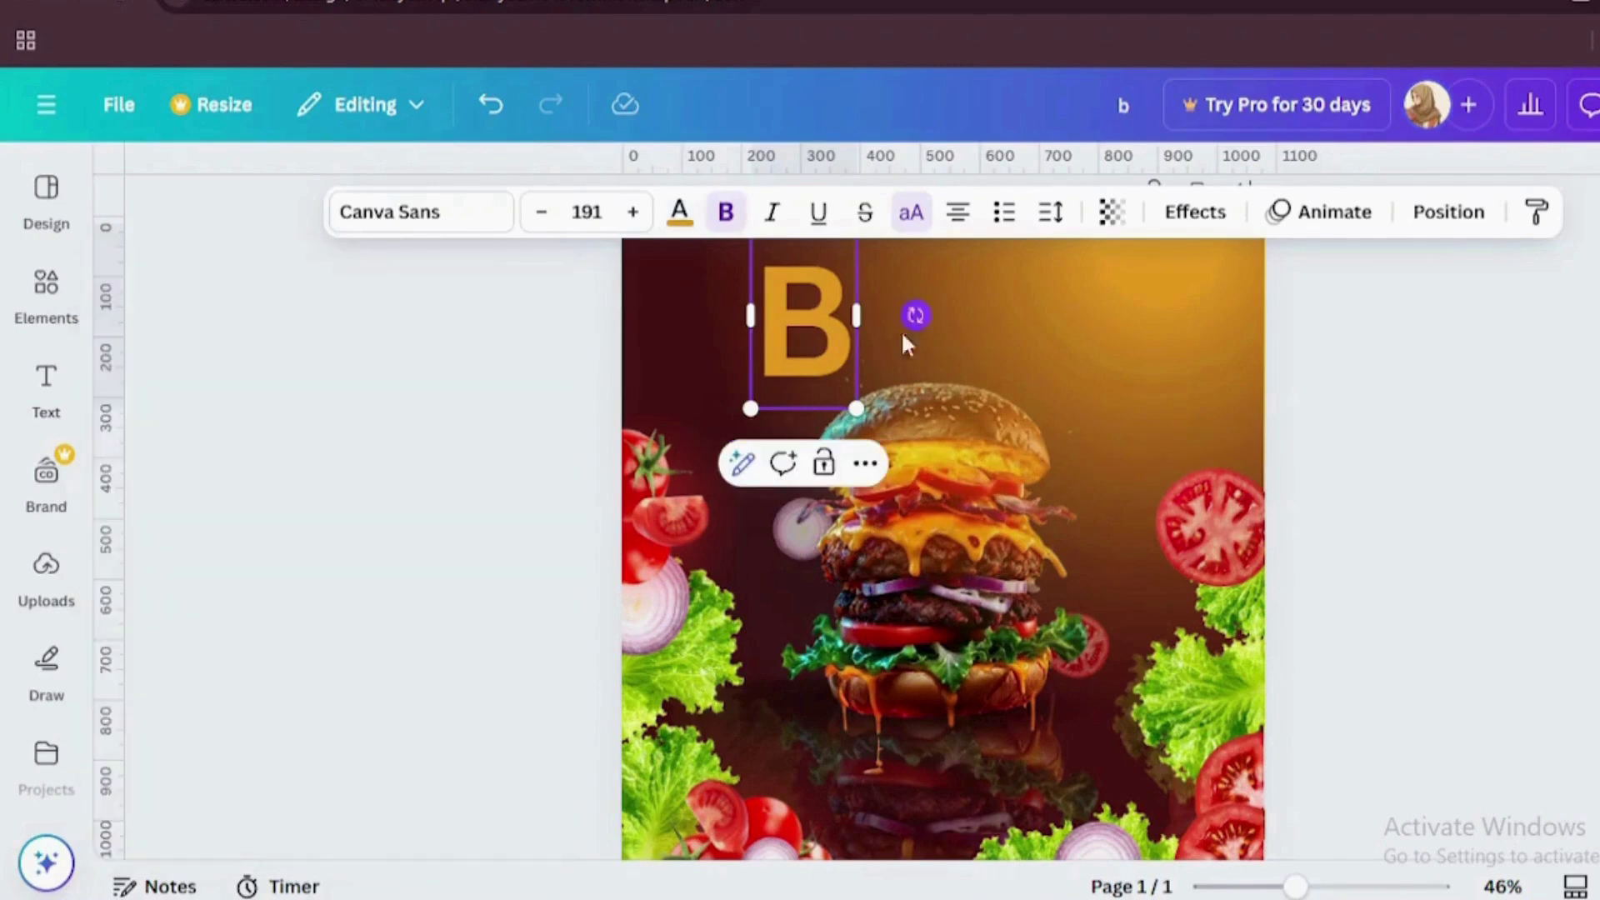
{"action": "left_click", "coordinate": [864, 464]}
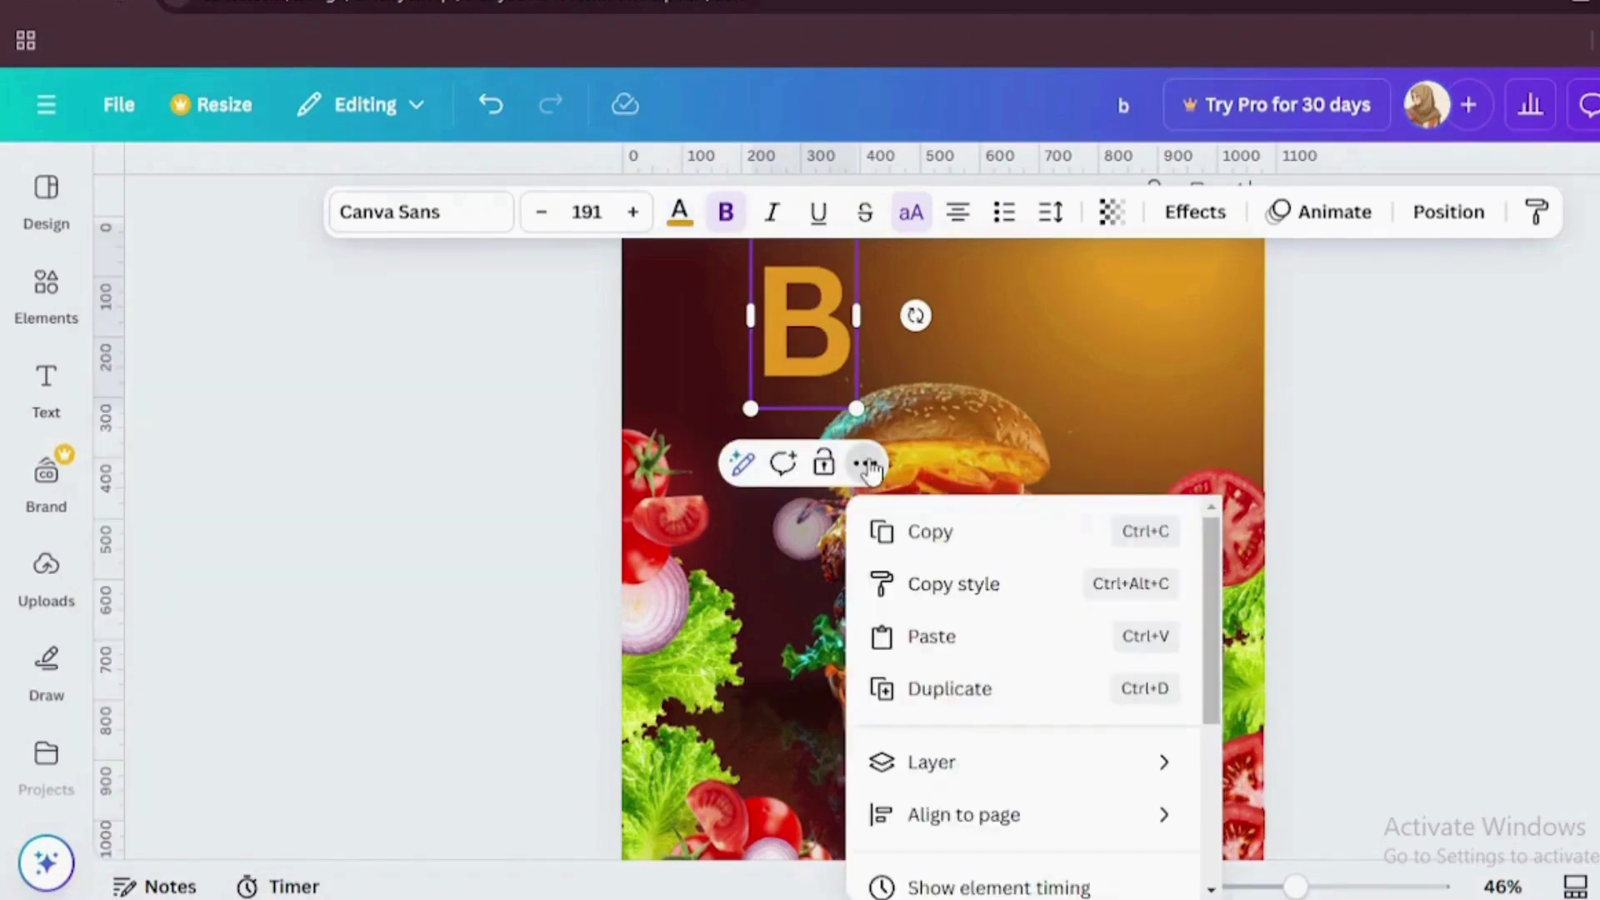
{"action": "left_click", "coordinate": [947, 686]}
{"action": "left_click_drag", "start_coordinate": [813, 317], "coordinate": [859, 317]}
Step: Retype the copied letter as 'J' and look over the text effects options
{"action": "double_click", "coordinate": [867, 320]}
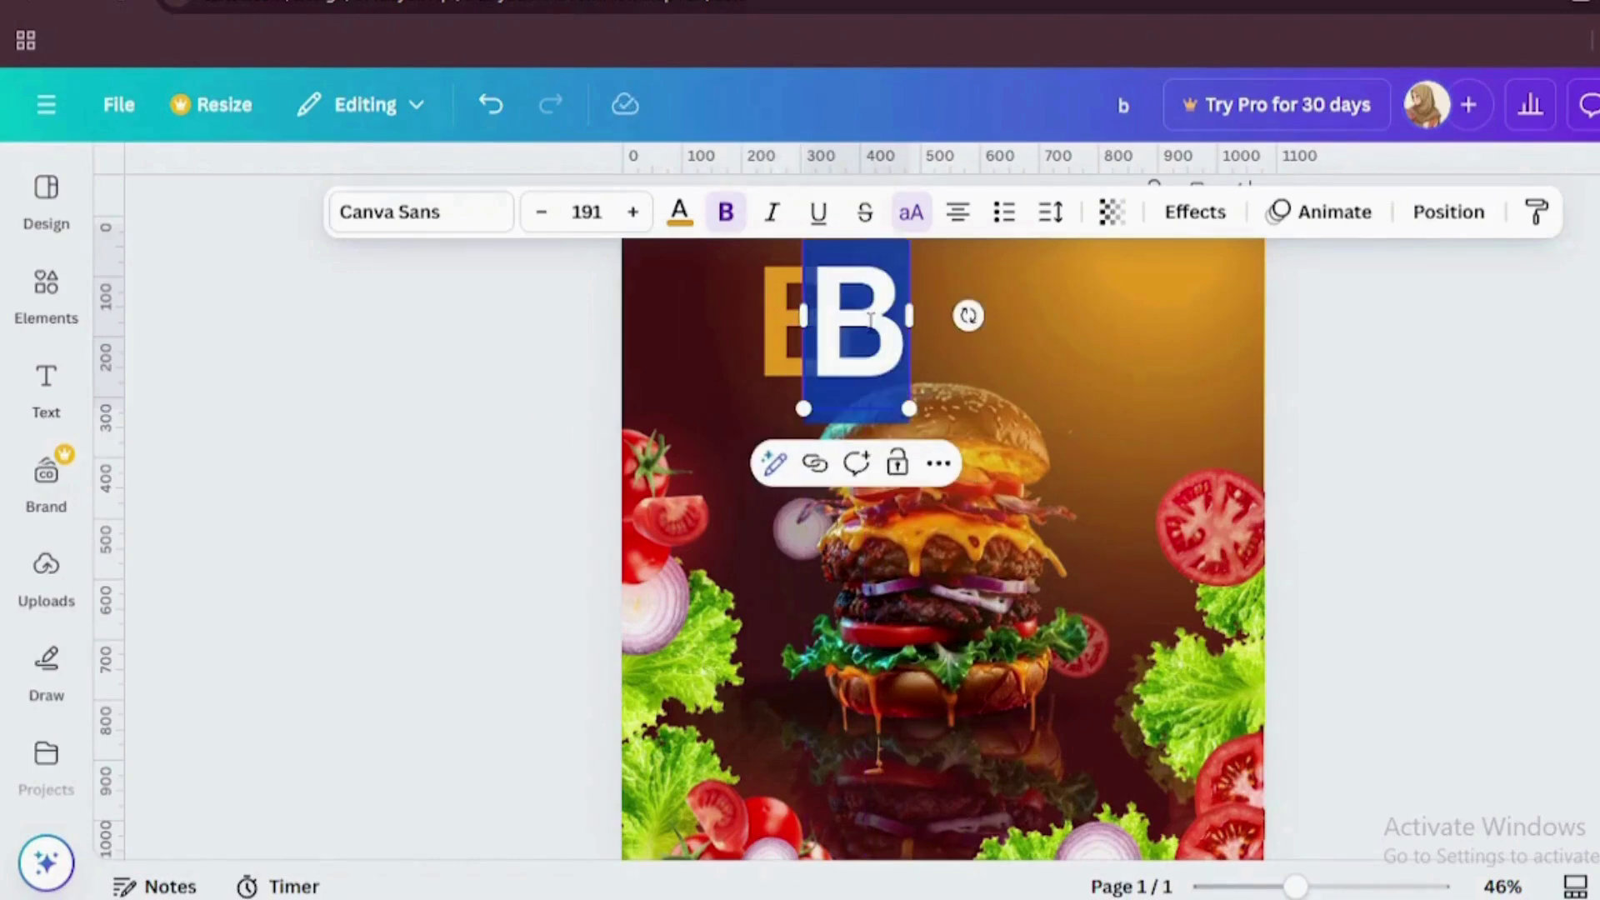
{"action": "type", "text": "J"}
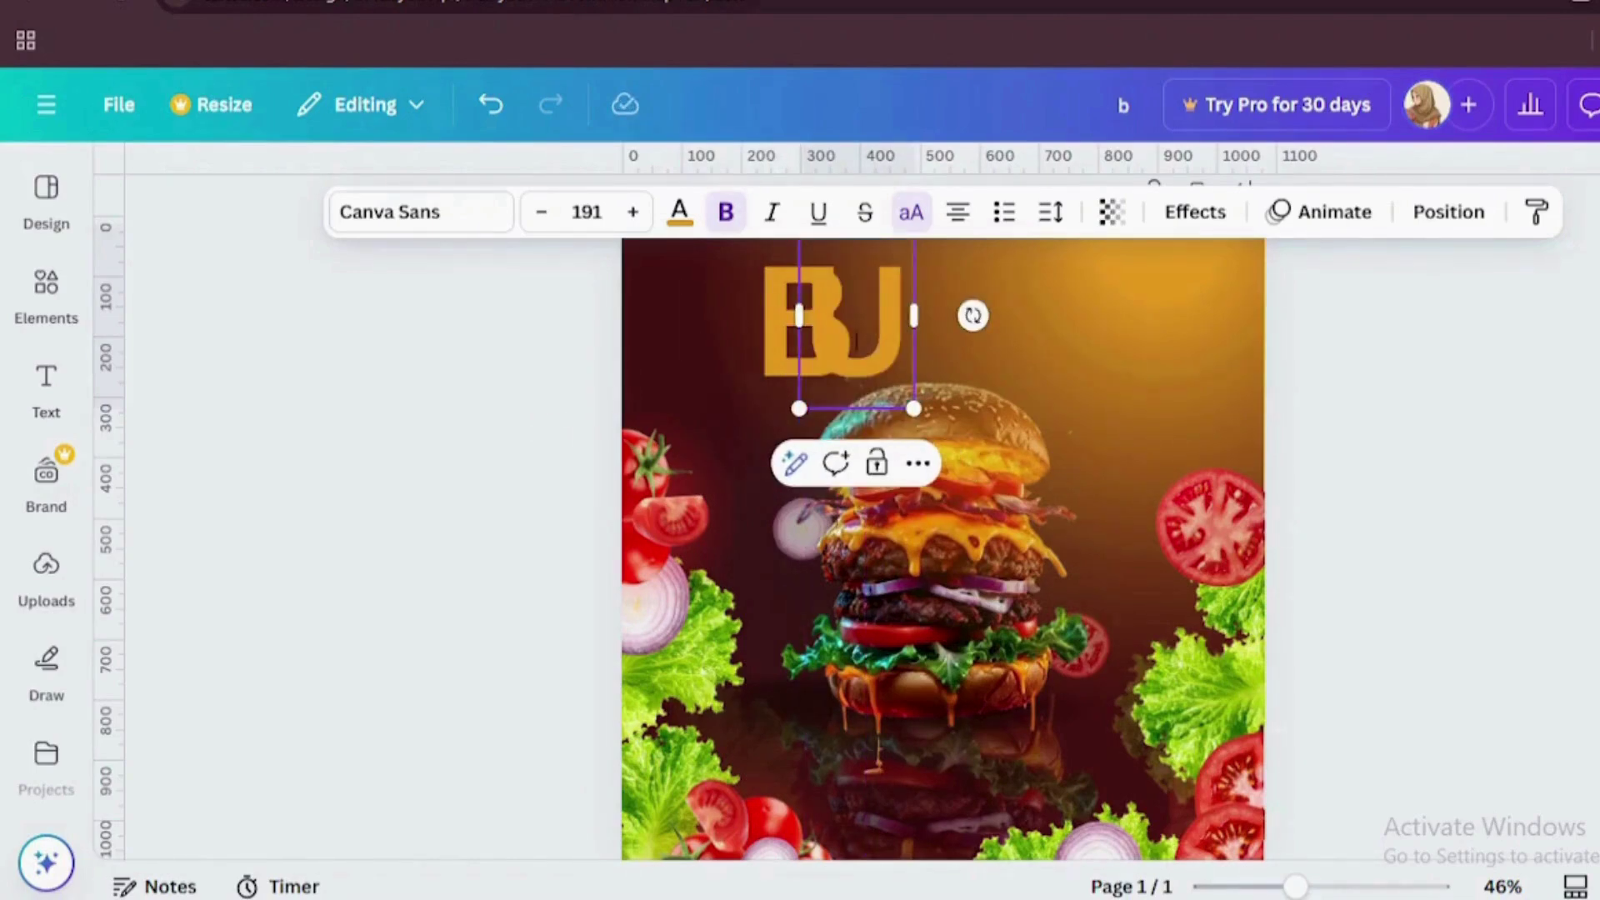
{"action": "right_click", "coordinate": [888, 323]}
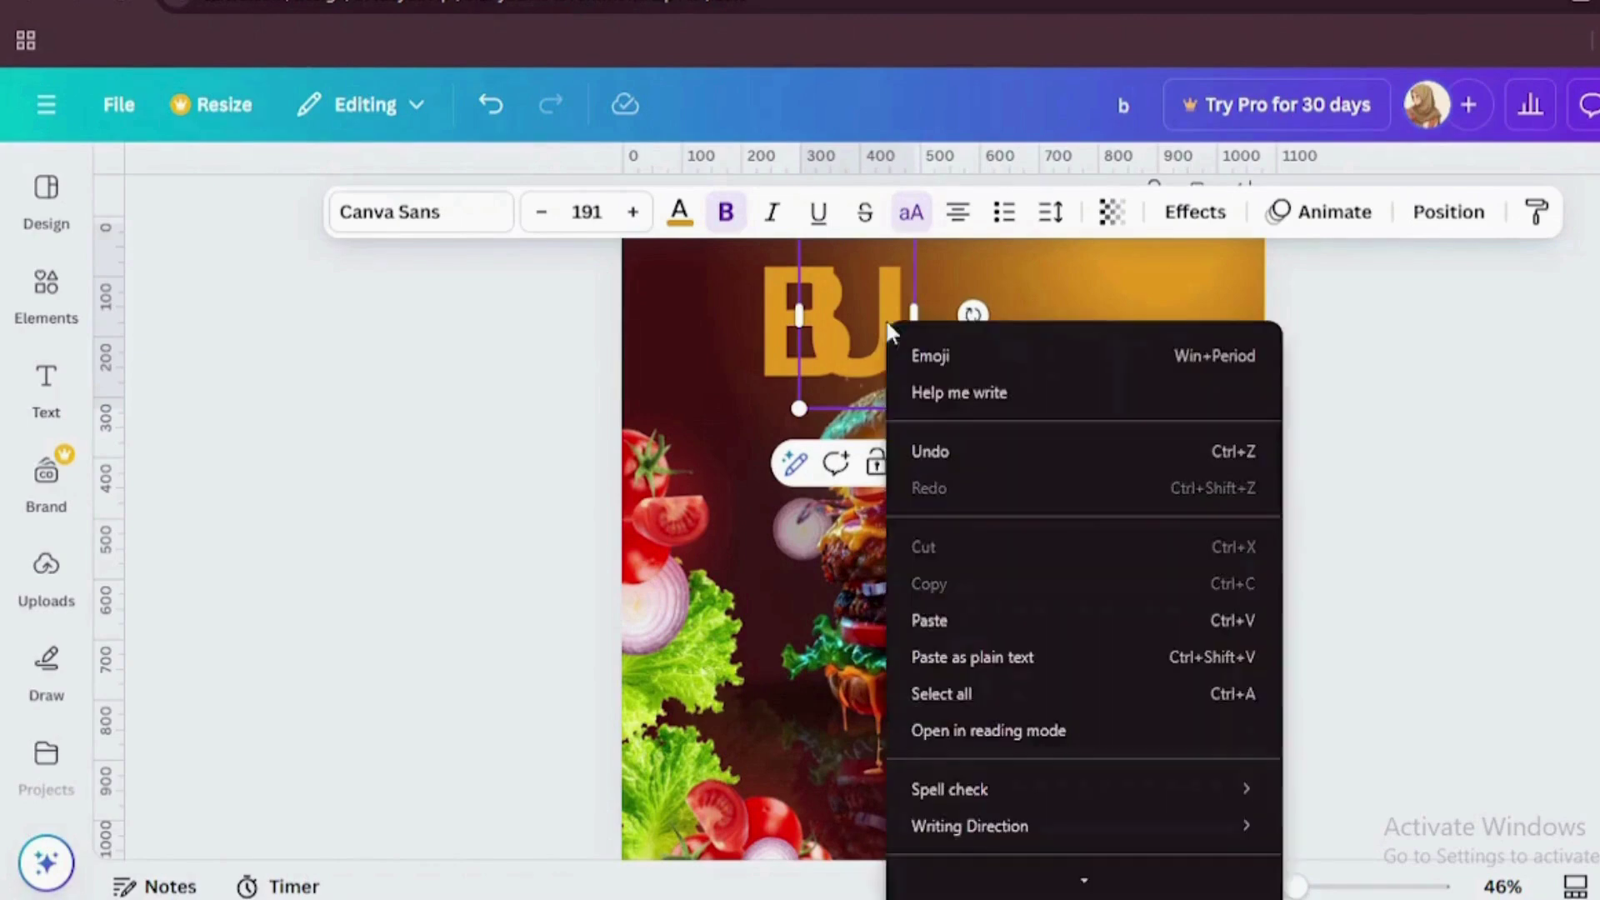
{"action": "left_click", "coordinate": [834, 365]}
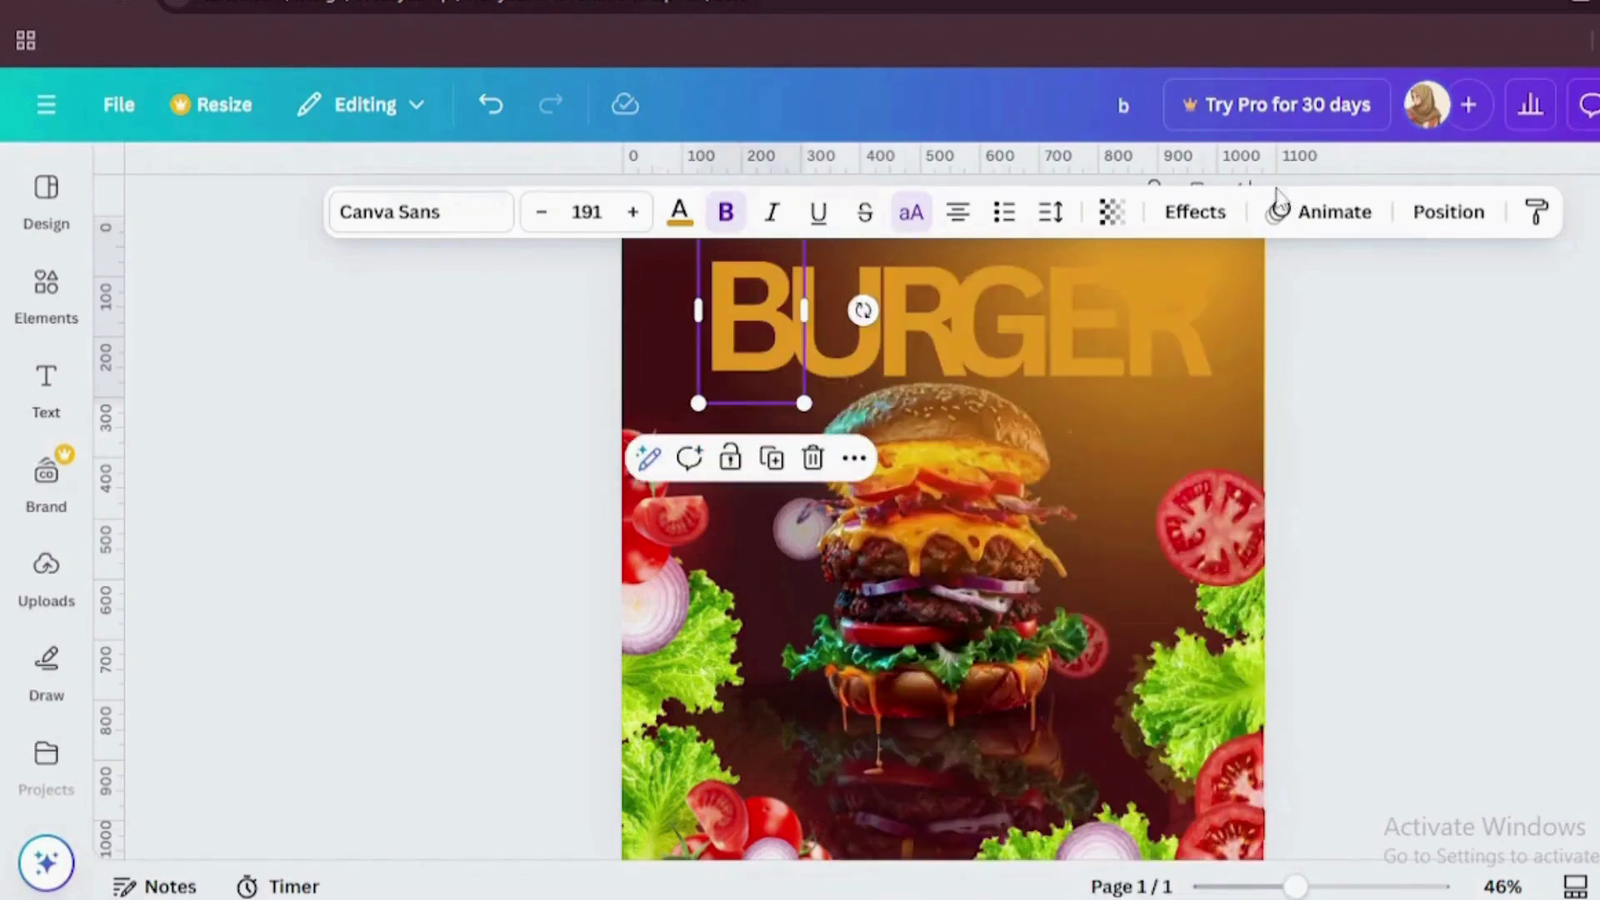
{"action": "left_click", "coordinate": [1195, 212]}
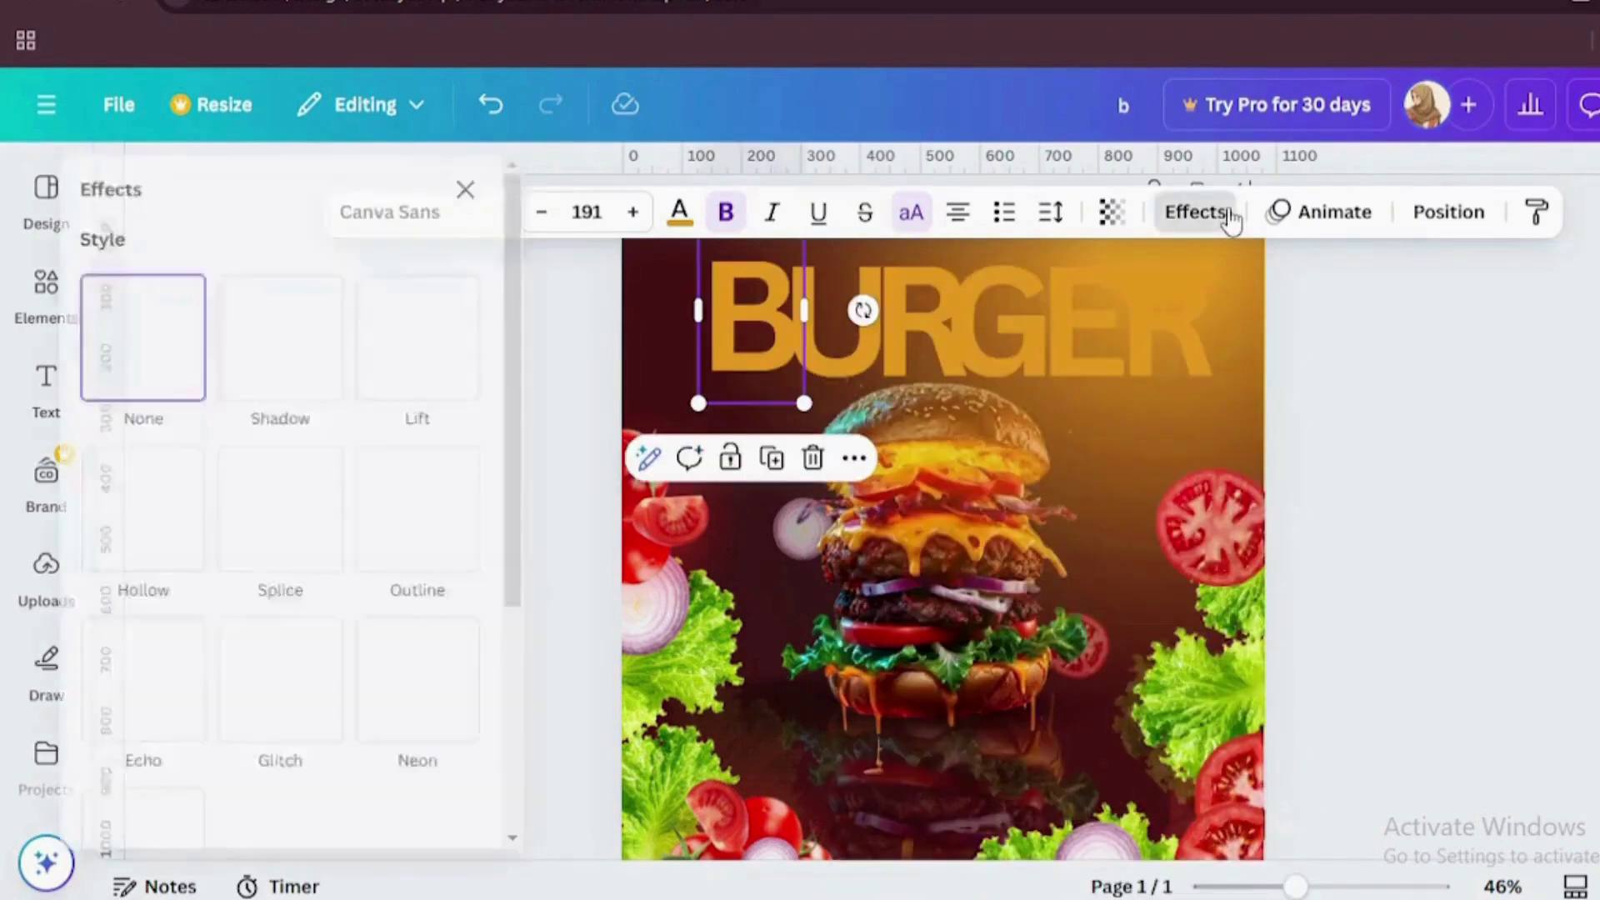
{"action": "left_click", "coordinate": [499, 288]}
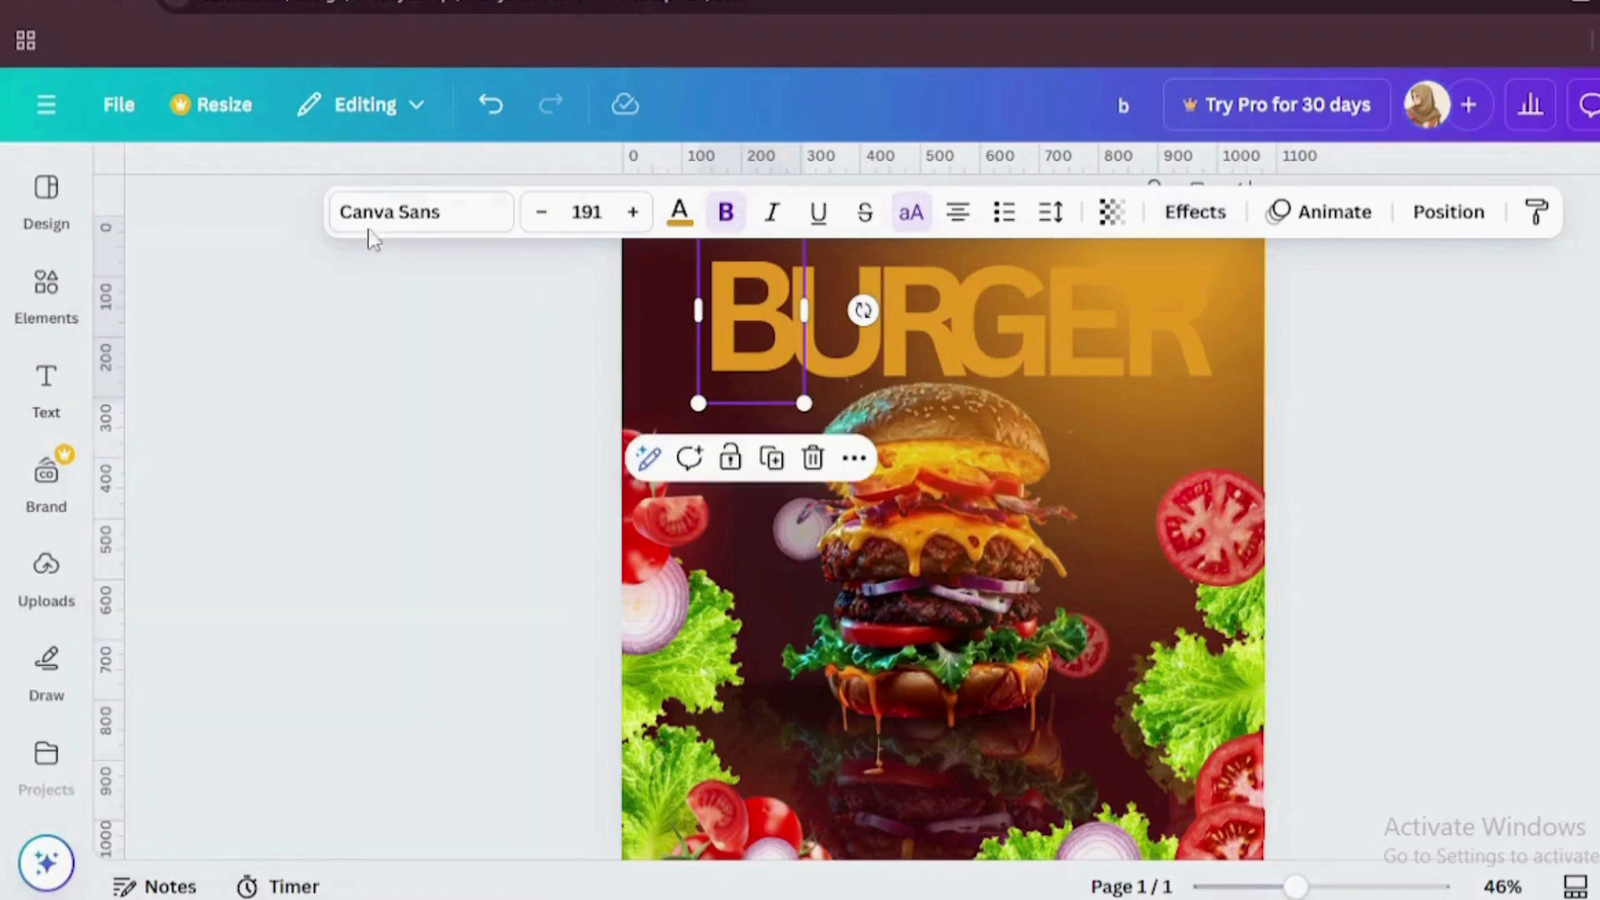
Step: Select all six BURGER letters and change their font to Anton
{"action": "left_click", "coordinate": [756, 342]}
{"action": "left_click", "coordinate": [885, 358], "text": "shift"}
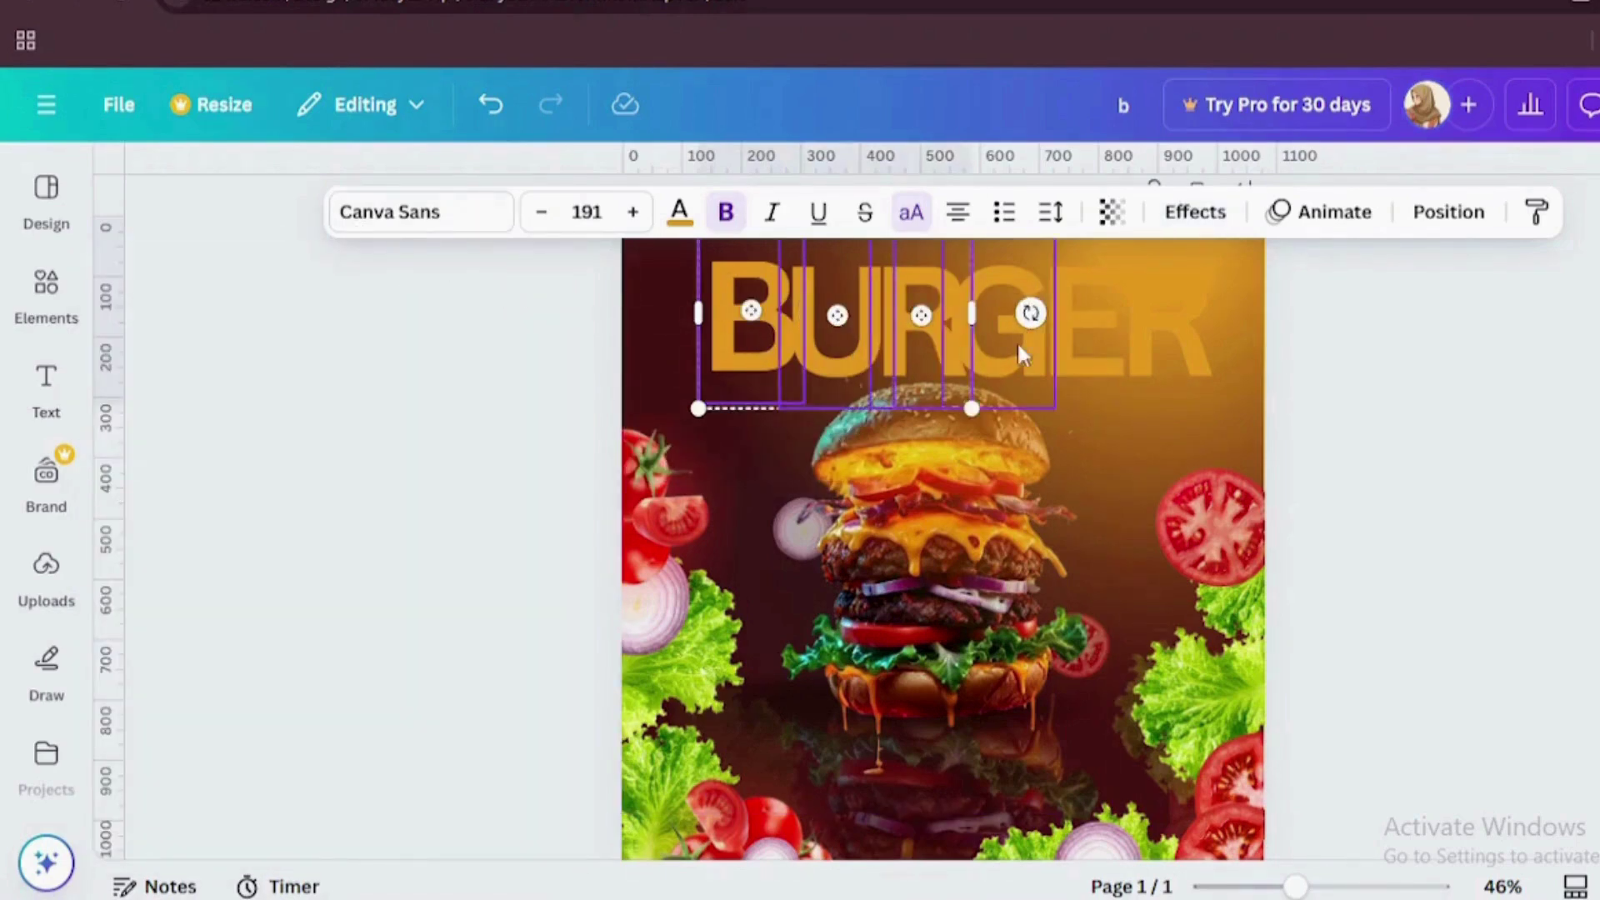
{"action": "left_click", "coordinate": [1113, 355], "text": "shift"}
{"action": "left_click", "coordinate": [1183, 354], "text": "shift"}
{"action": "left_click", "coordinate": [428, 224]}
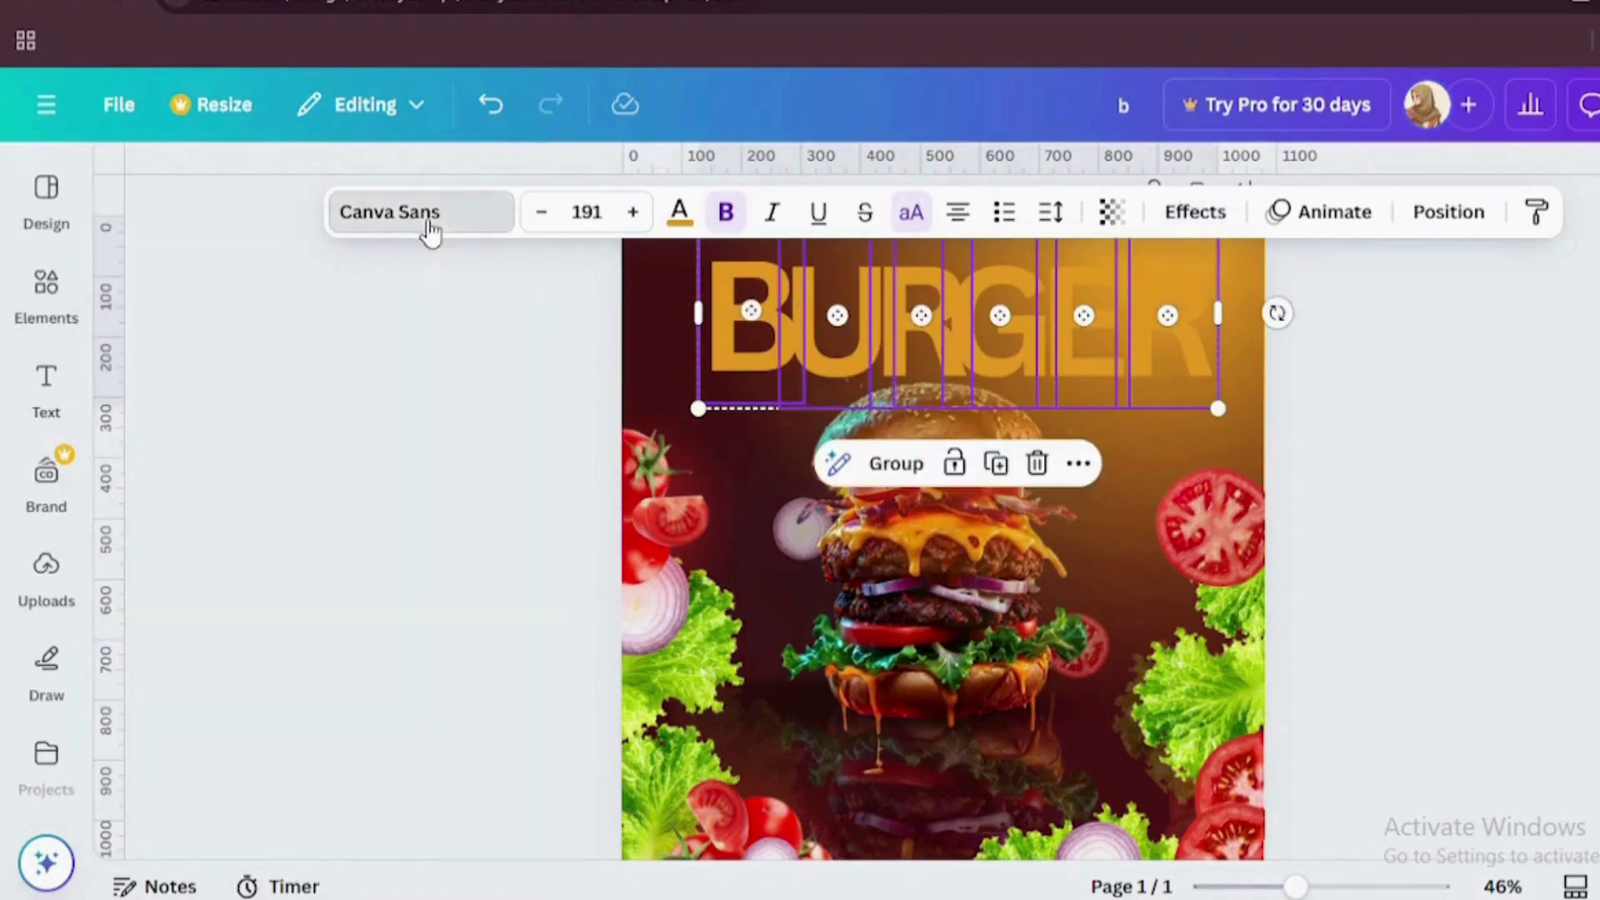
{"action": "left_click_drag", "start_coordinate": [551, 503], "coordinate": [549, 582]}
{"action": "left_click", "coordinate": [209, 599]}
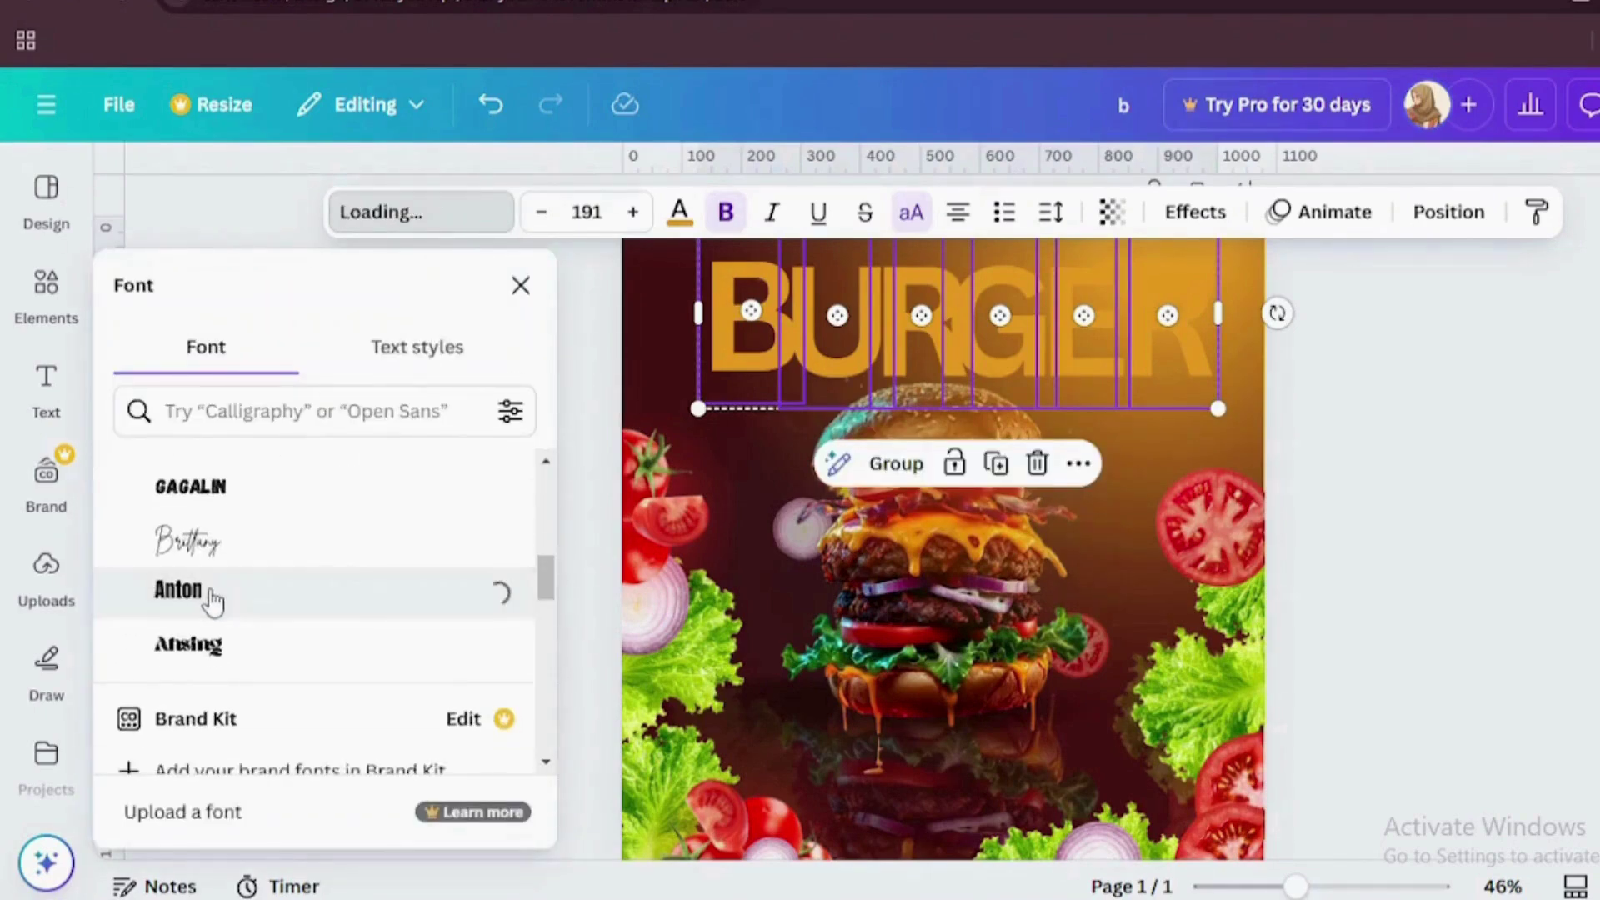
{"action": "left_click", "coordinate": [521, 285]}
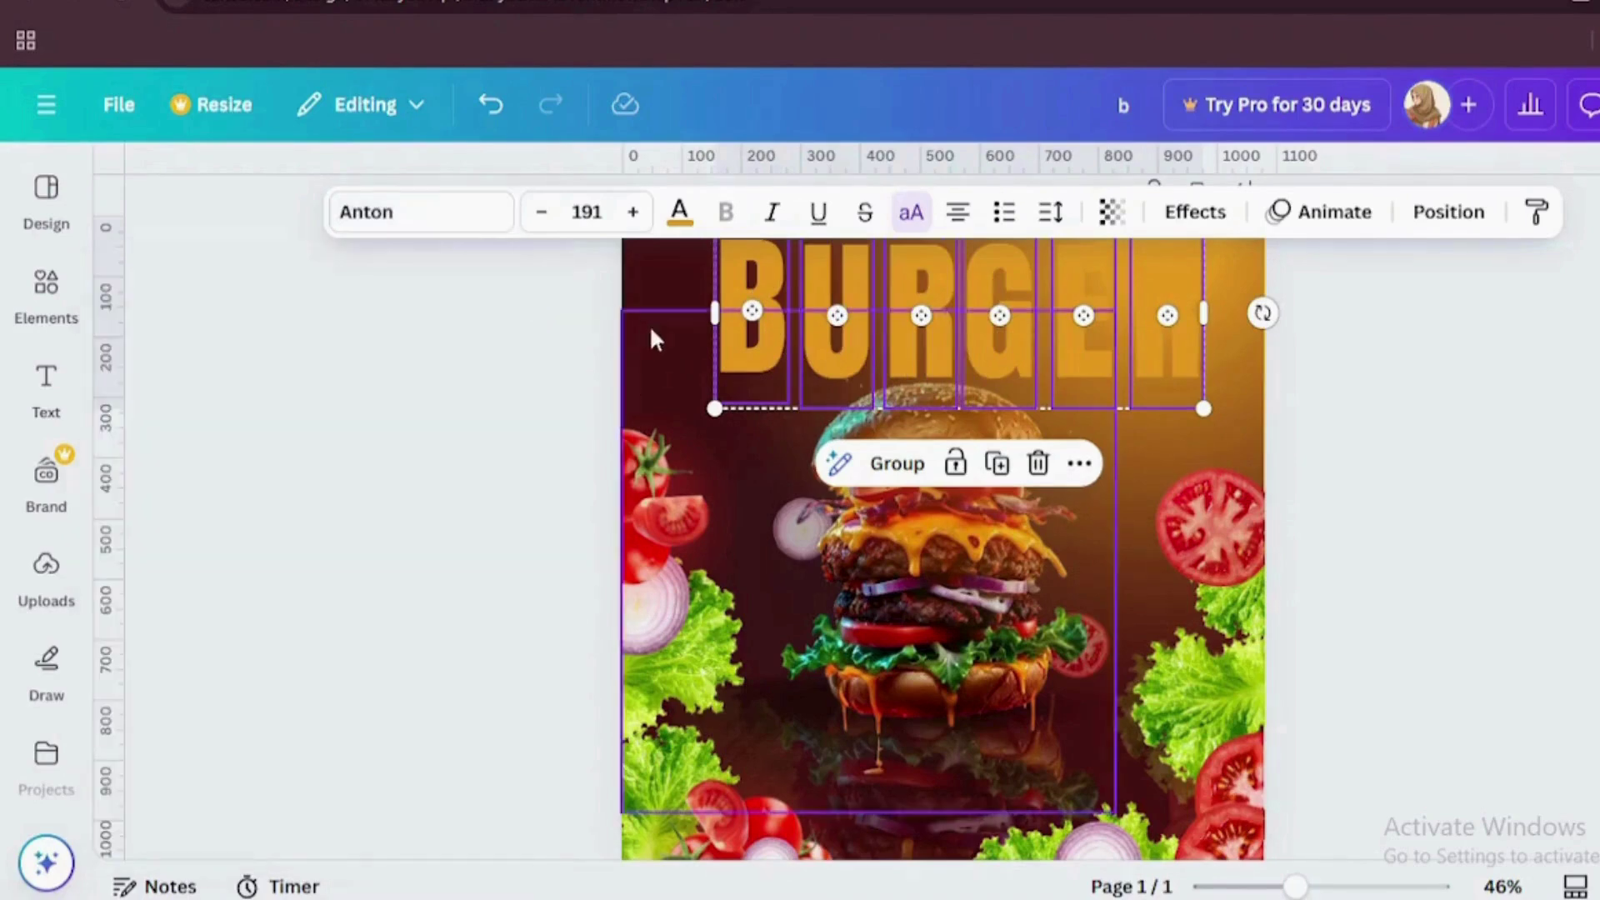
{"action": "left_click", "coordinate": [662, 275]}
Step: Zoom to about 75% and apply a Shadow effect to the letter B
{"action": "scroll", "coordinate": [1360, 825], "scroll_direction": "up", "scroll_amount": 1}
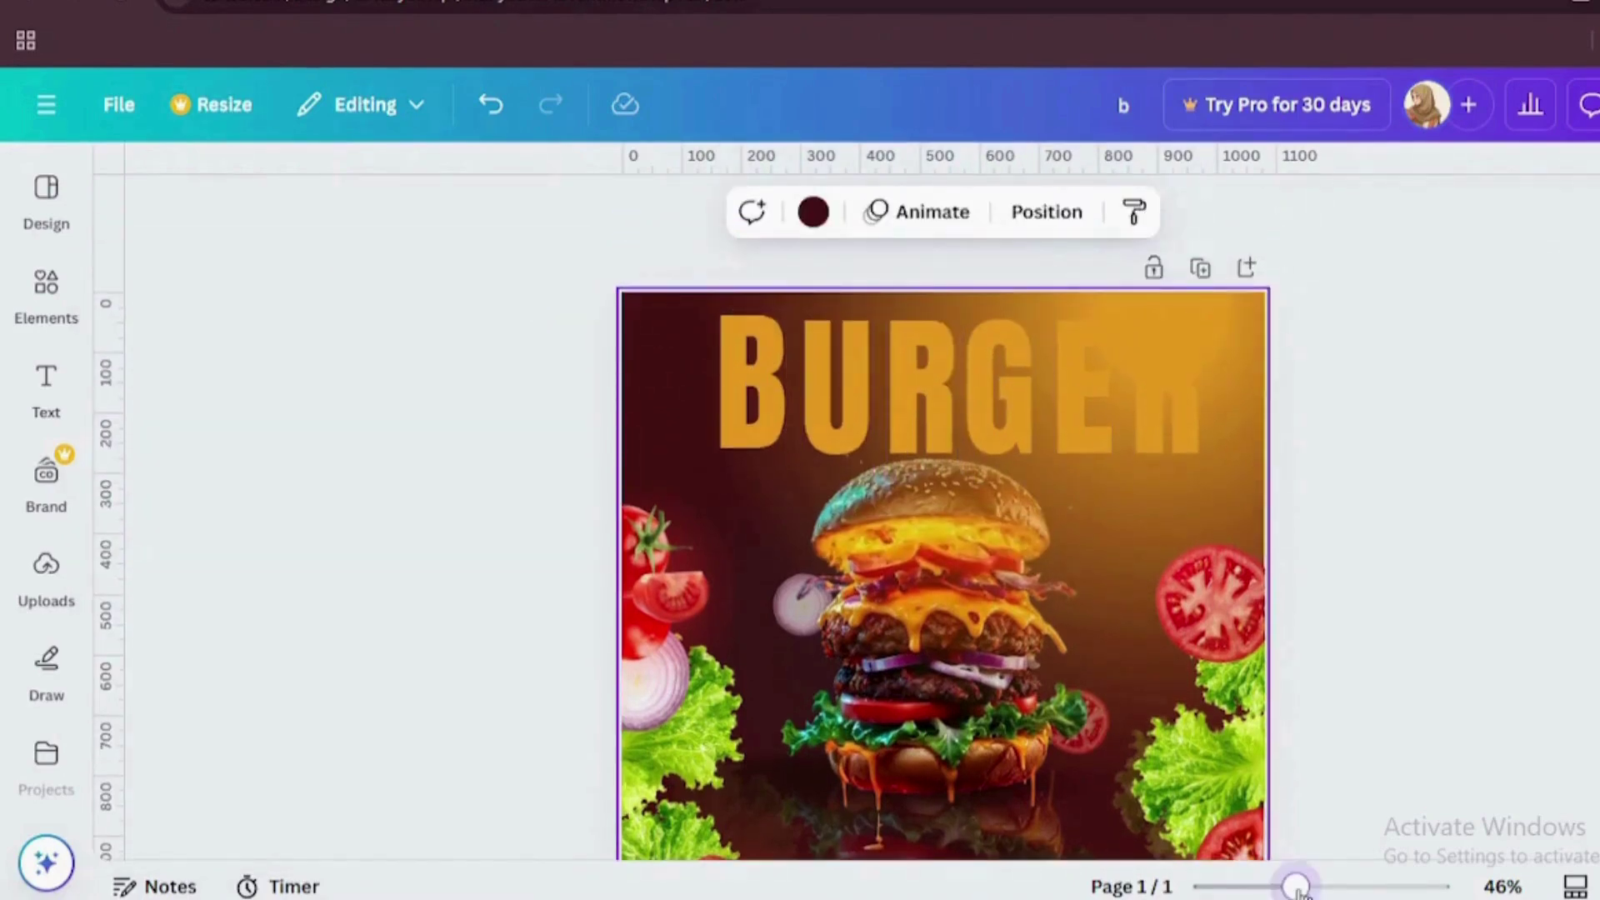
{"action": "left_click_drag", "start_coordinate": [1297, 886], "coordinate": [1325, 887]}
{"action": "scroll", "coordinate": [1325, 888], "scroll_direction": "up", "scroll_amount": 1}
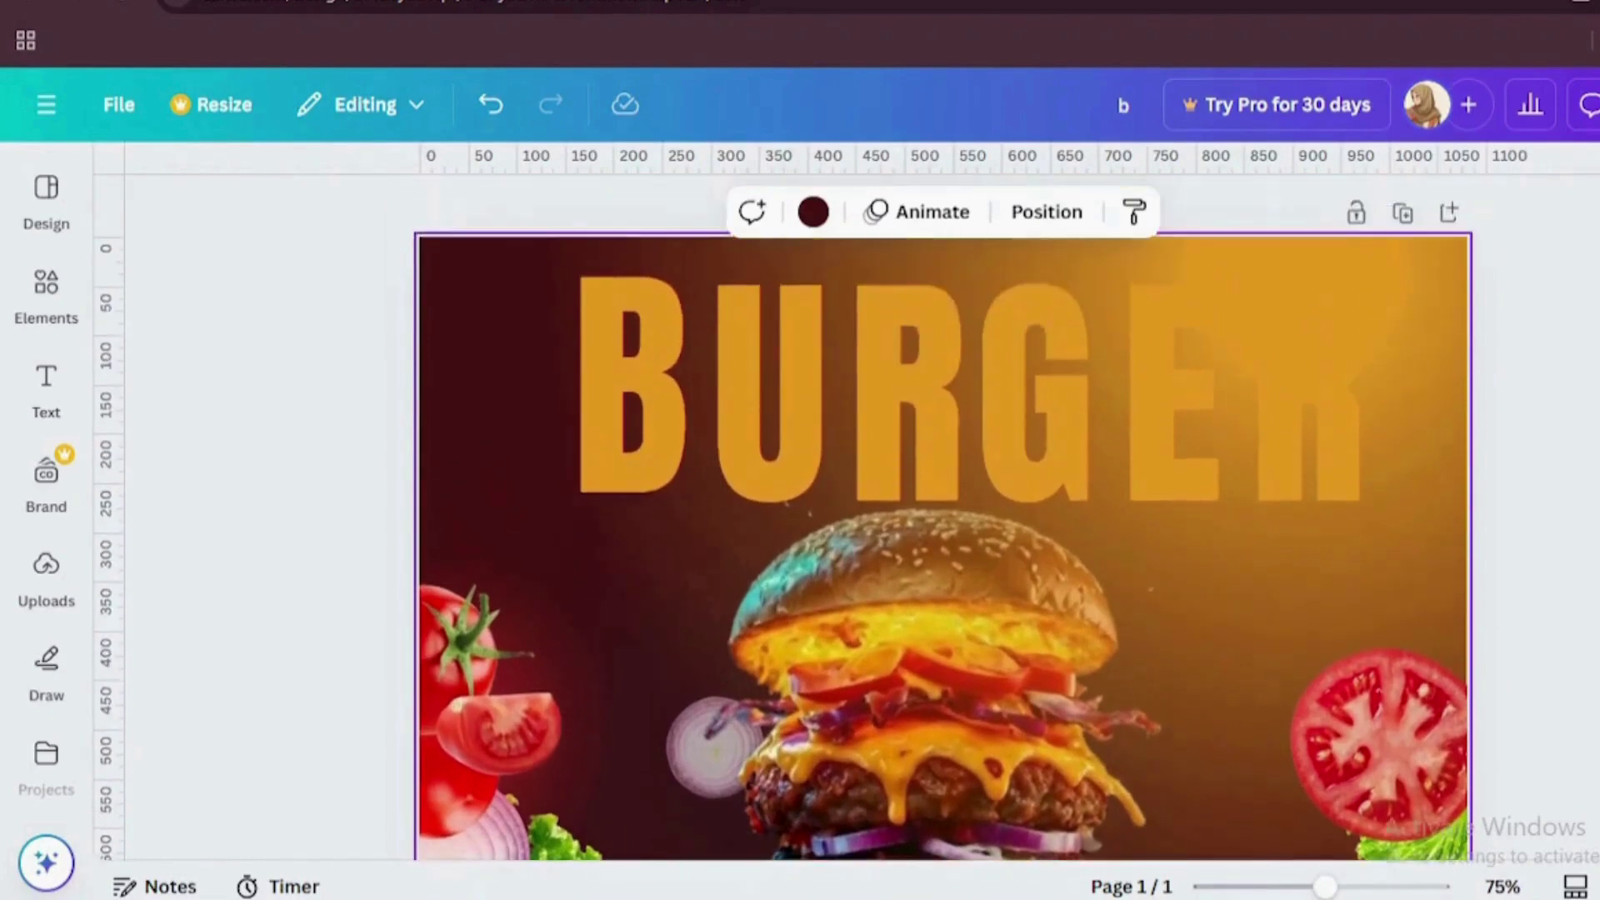
{"action": "left_click", "coordinate": [612, 471]}
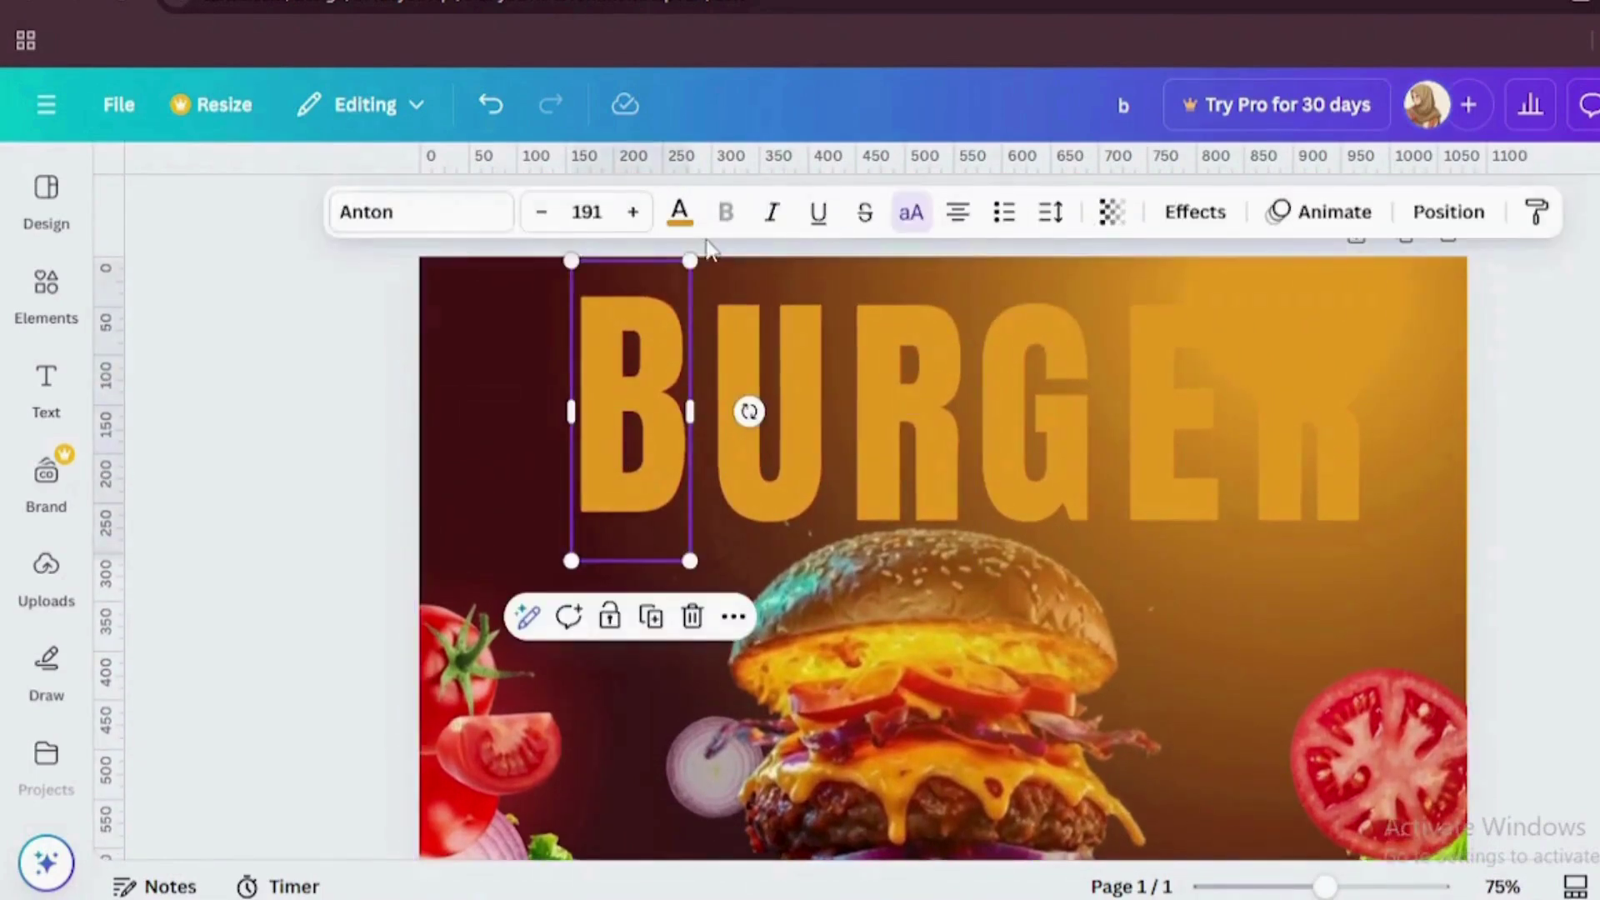
{"action": "left_click", "coordinate": [1195, 213]}
{"action": "left_click", "coordinate": [308, 469]}
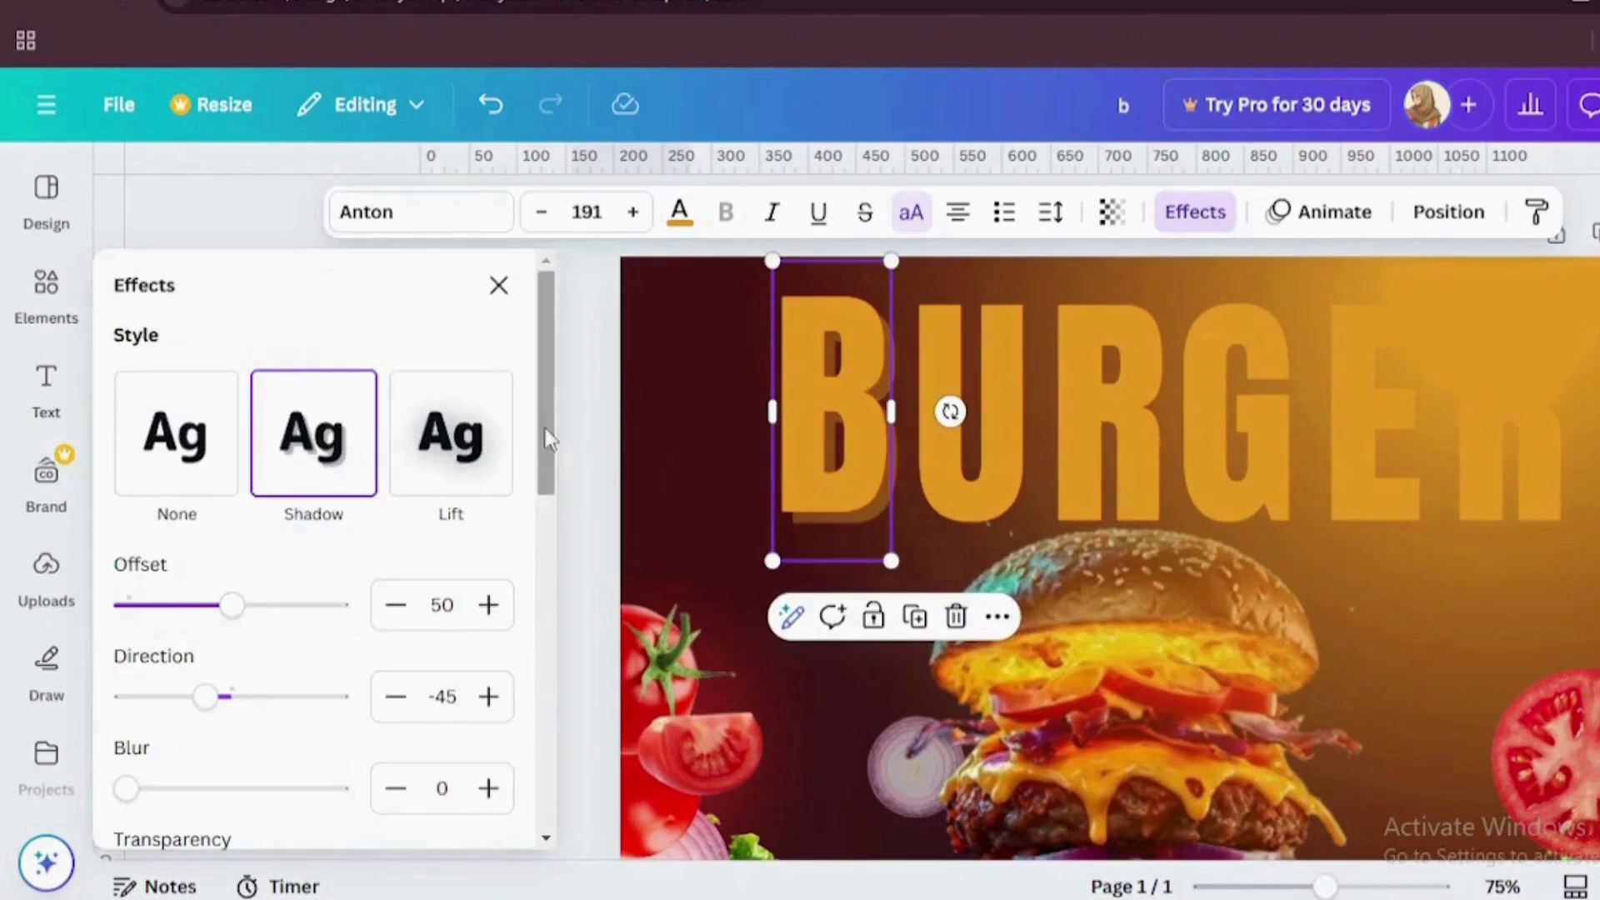
Step: Set the B's shadow to offset 80, direction -91, blur 85, transparency 80, black
{"action": "scroll", "coordinate": [547, 467], "scroll_direction": "down", "scroll_amount": 3}
{"action": "scroll", "coordinate": [557, 421], "scroll_direction": "up", "scroll_amount": 1}
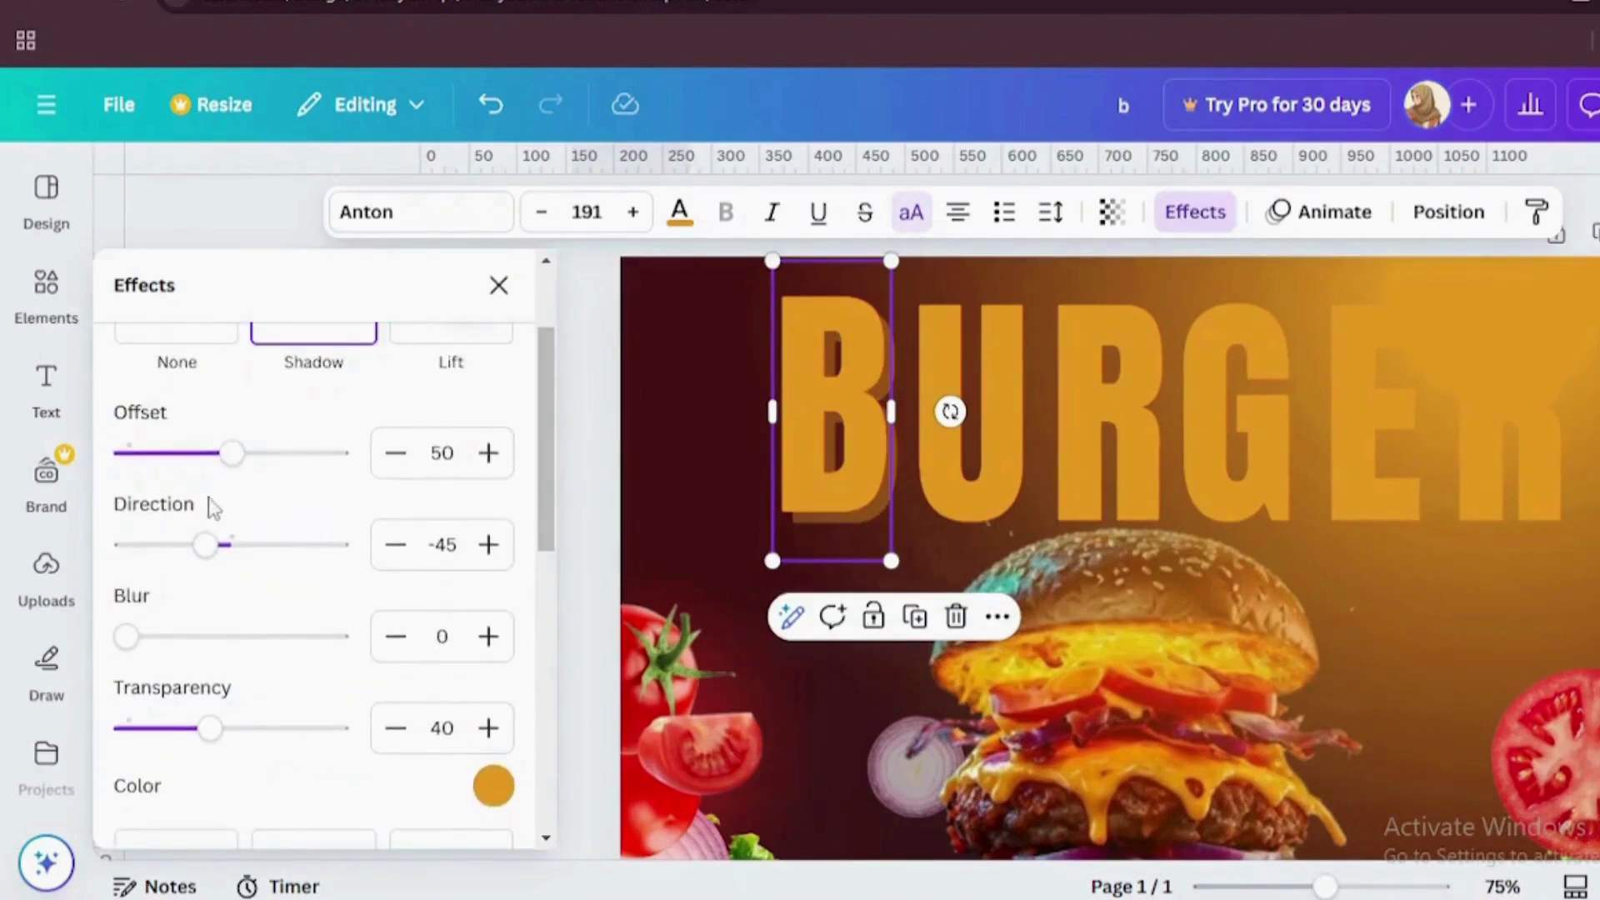
{"action": "scroll", "coordinate": [548, 392], "scroll_direction": "up", "scroll_amount": 2}
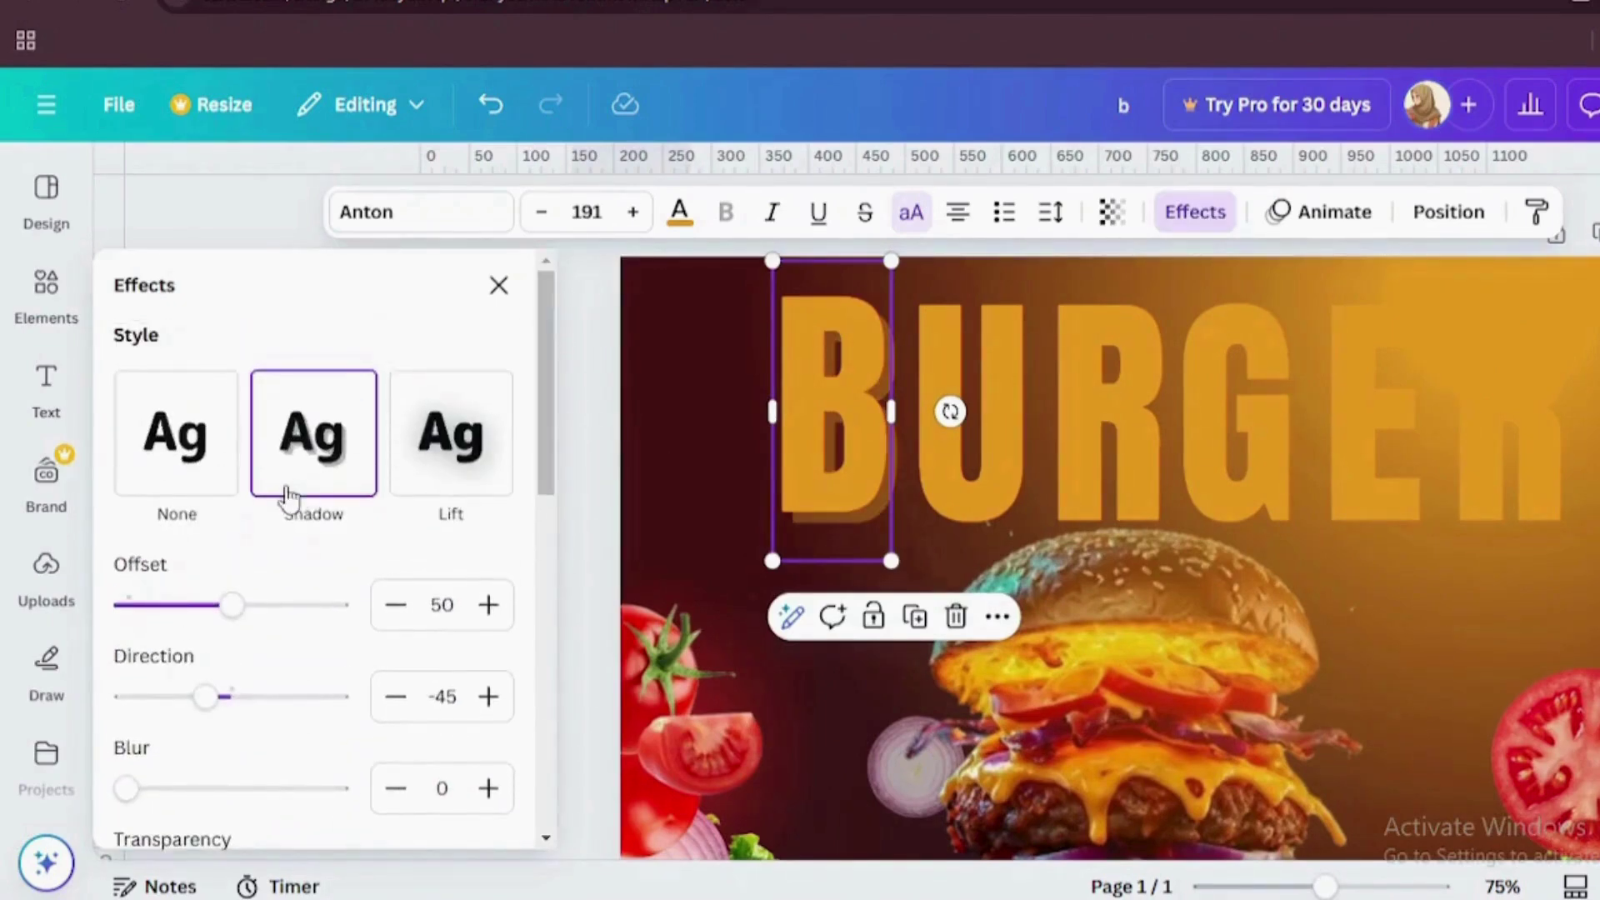
{"action": "scroll", "coordinate": [550, 416], "scroll_direction": "down", "scroll_amount": 3}
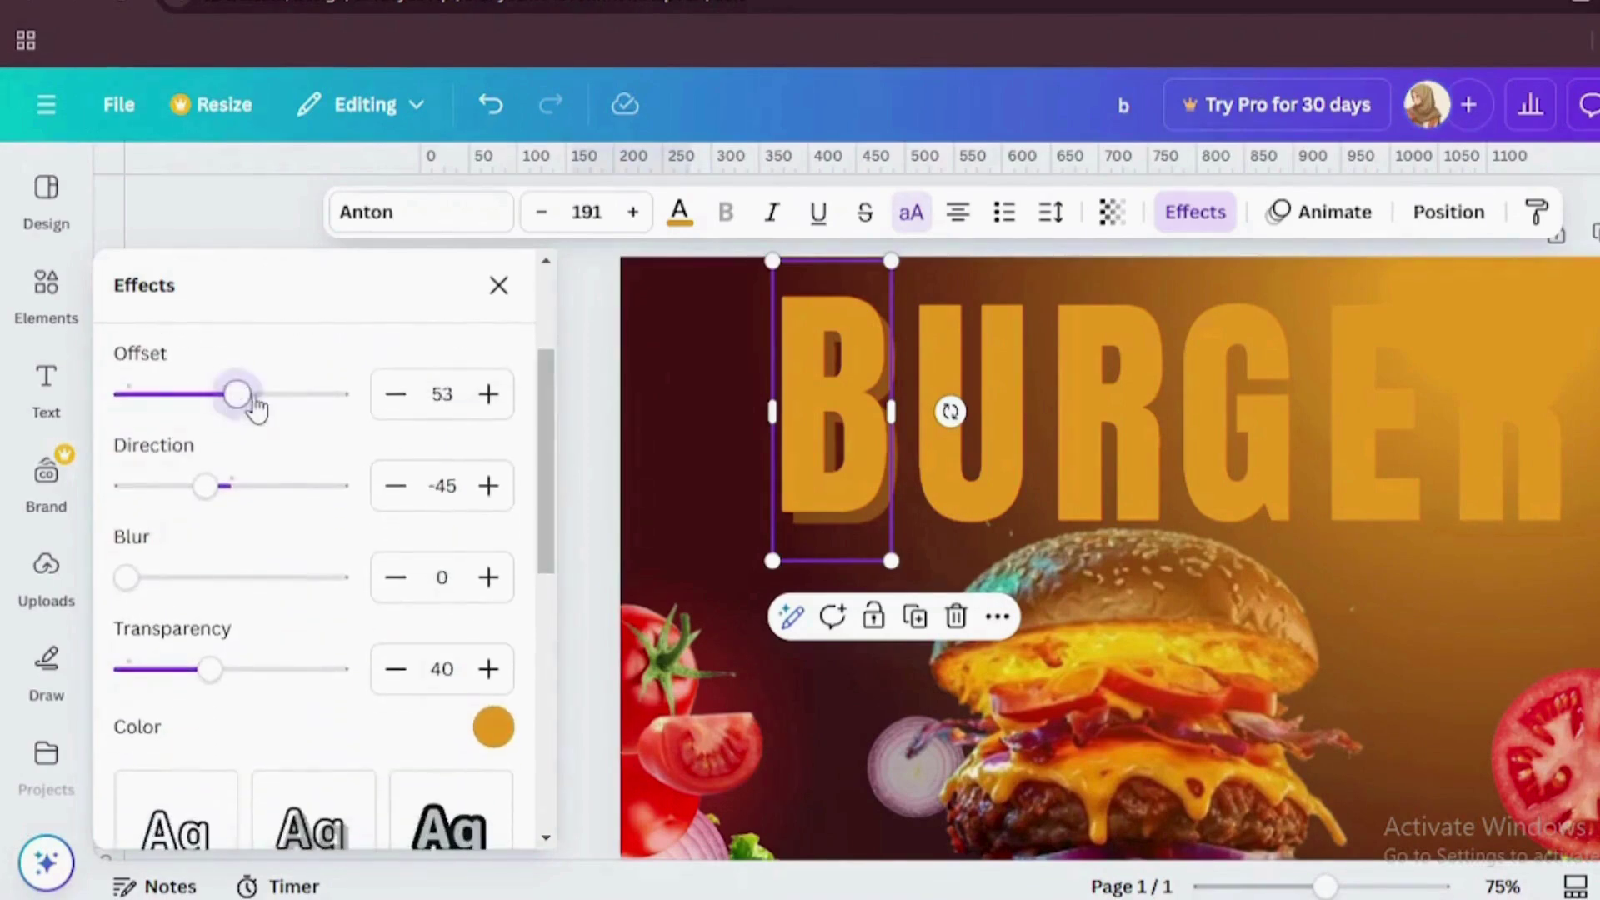
{"action": "left_click_drag", "start_coordinate": [253, 400], "coordinate": [297, 398]}
{"action": "left_click_drag", "start_coordinate": [205, 486], "coordinate": [175, 492]}
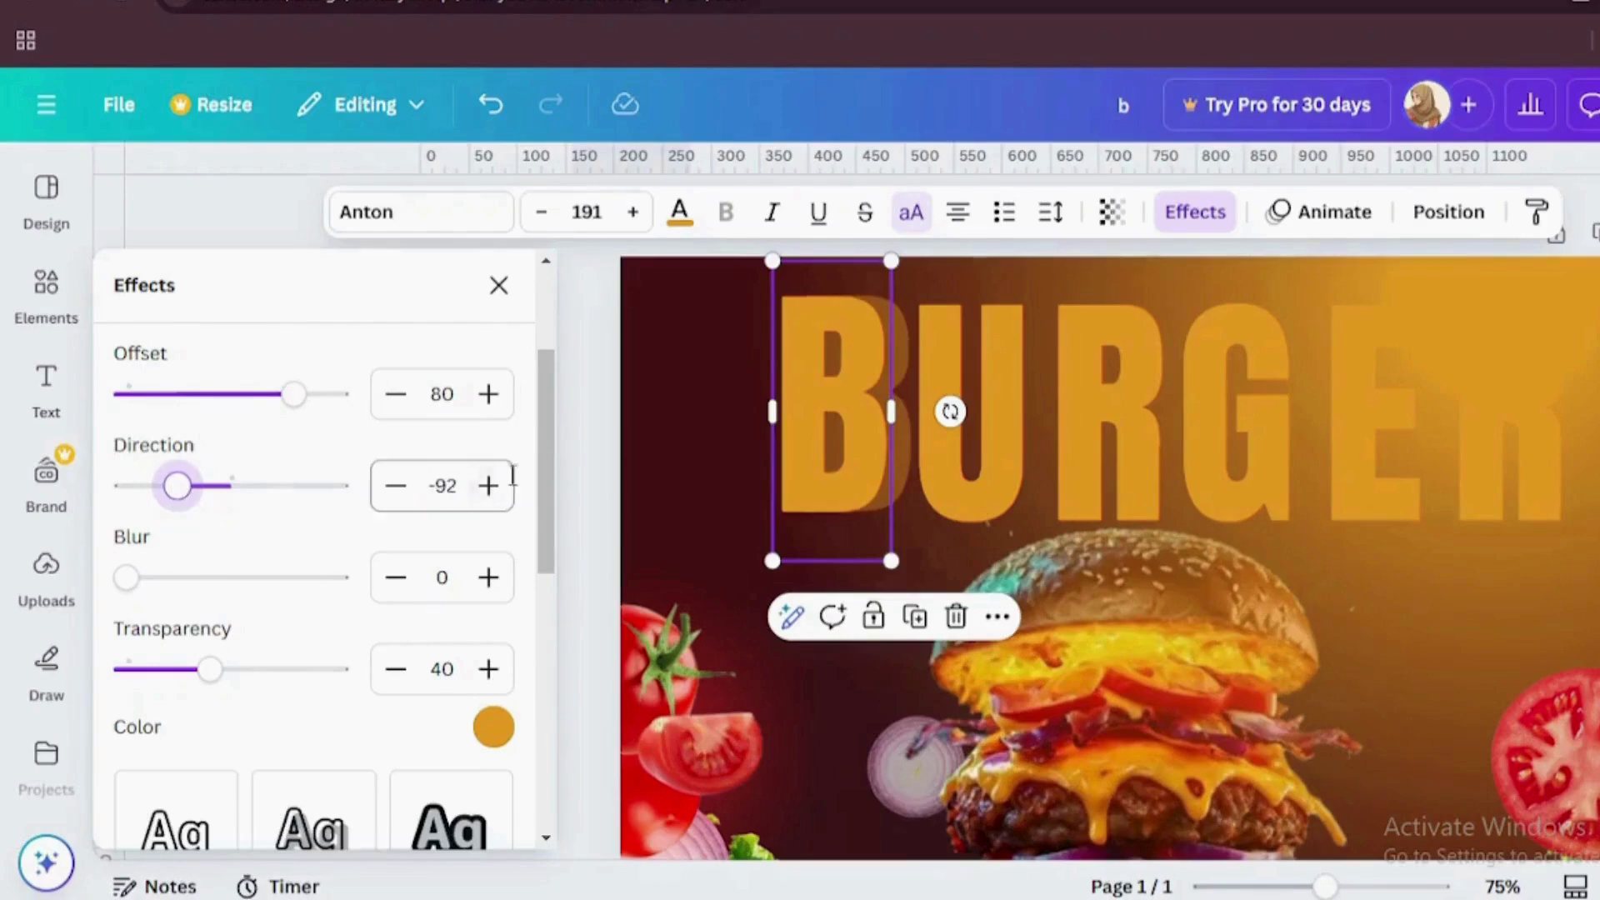
{"action": "left_click_drag", "start_coordinate": [127, 579], "coordinate": [334, 593]}
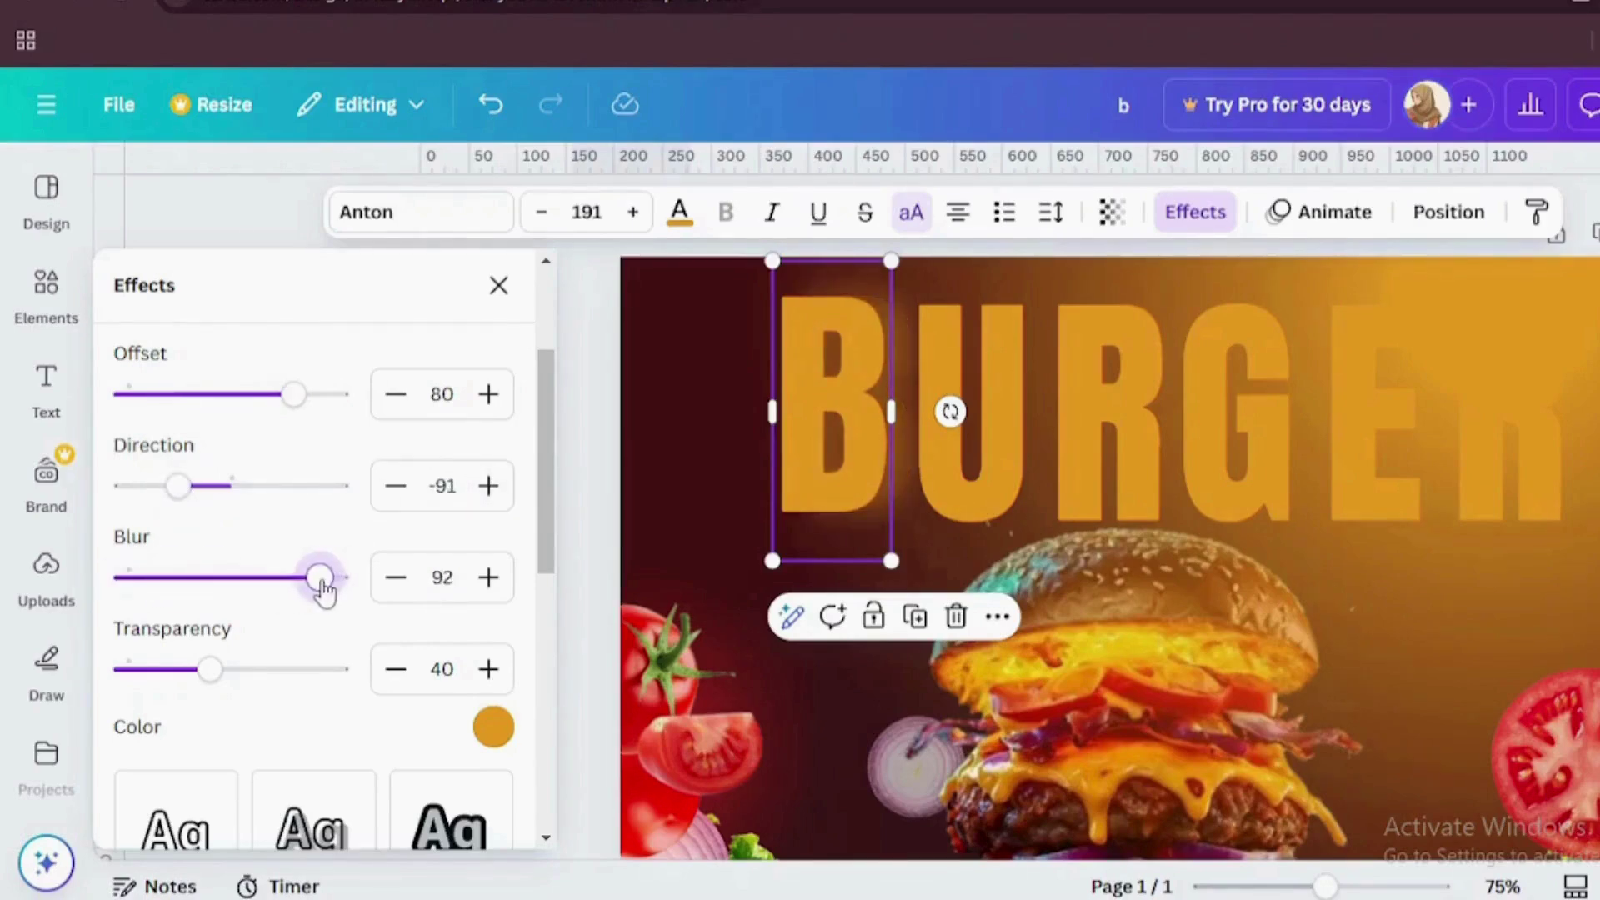
{"action": "left_click_drag", "start_coordinate": [209, 669], "coordinate": [280, 669]}
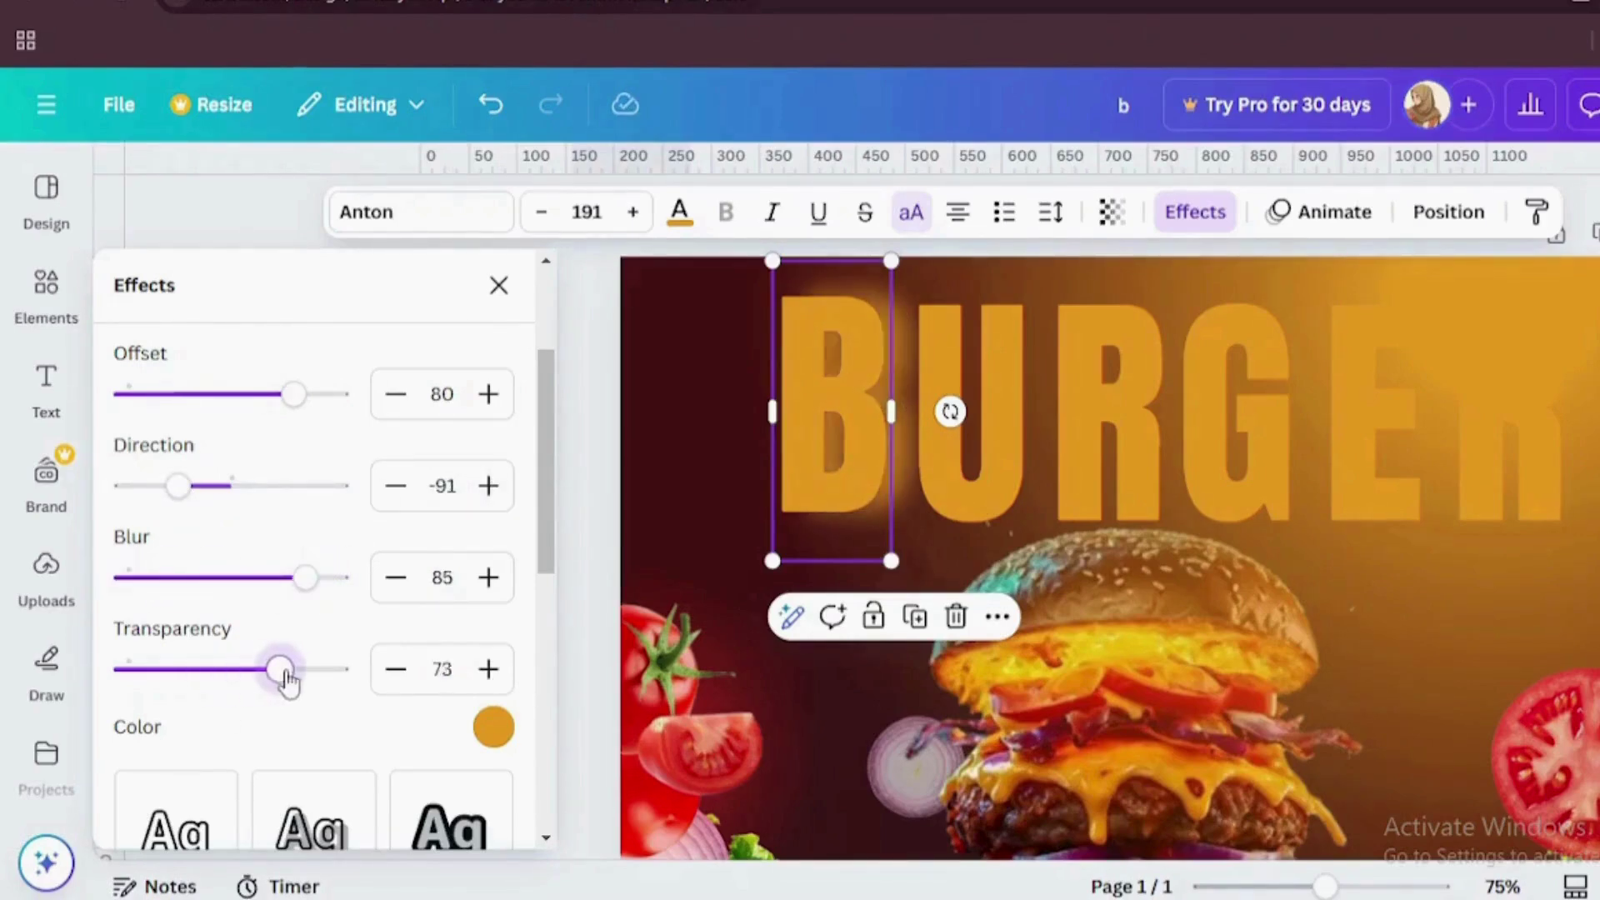
{"action": "left_click", "coordinate": [494, 728]}
{"action": "scroll", "coordinate": [500, 543], "scroll_direction": "down", "scroll_amount": 2}
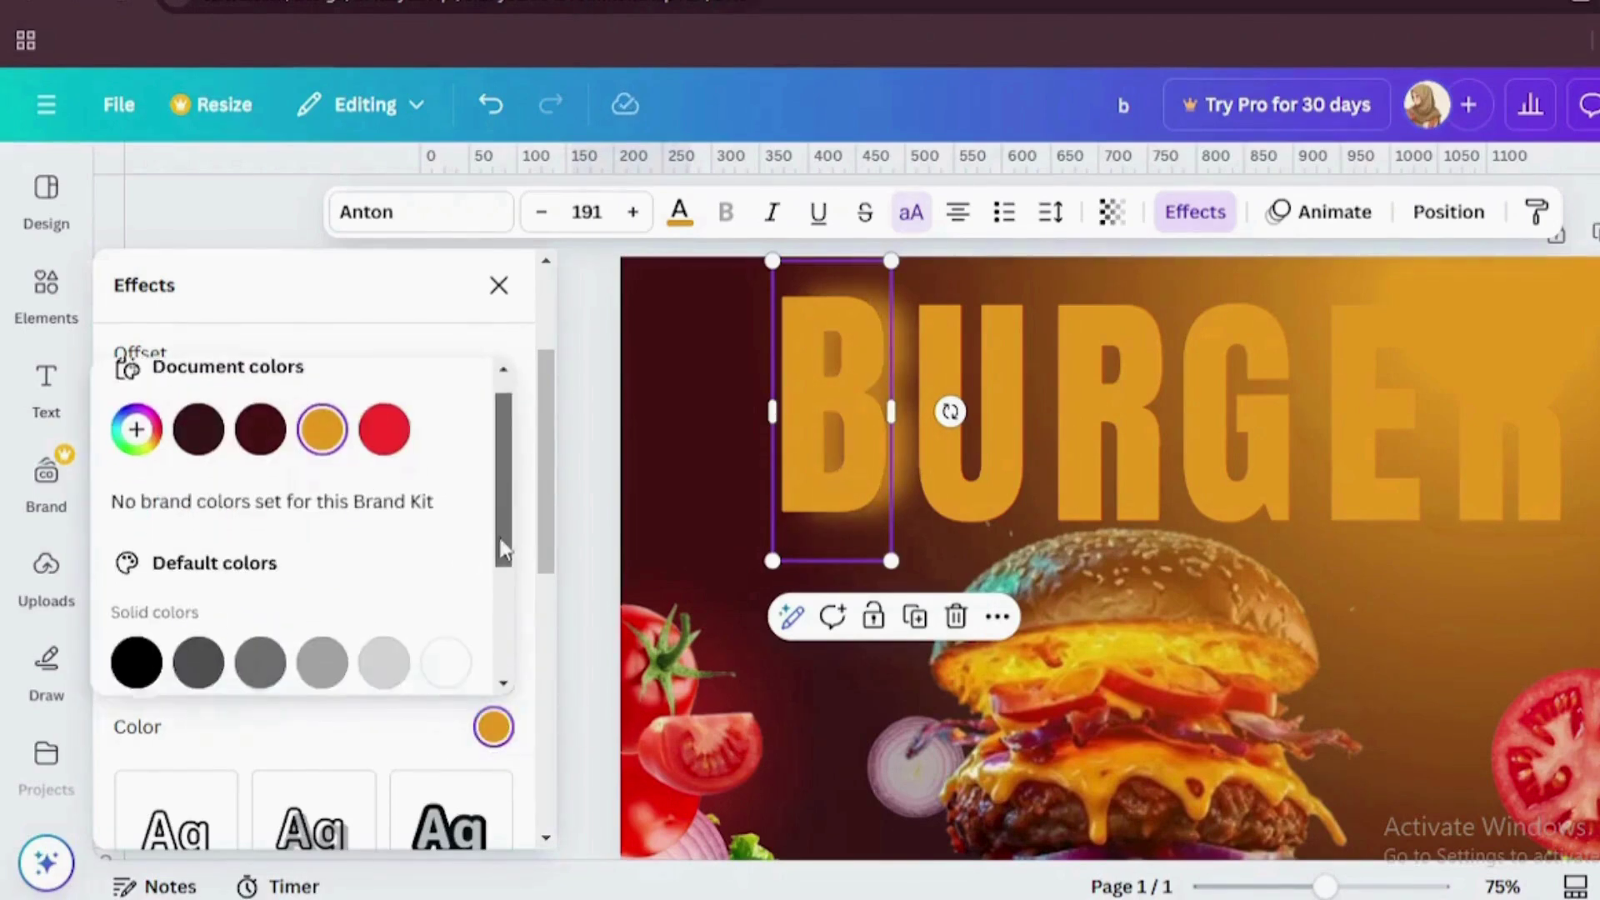
{"action": "left_click", "coordinate": [136, 615]}
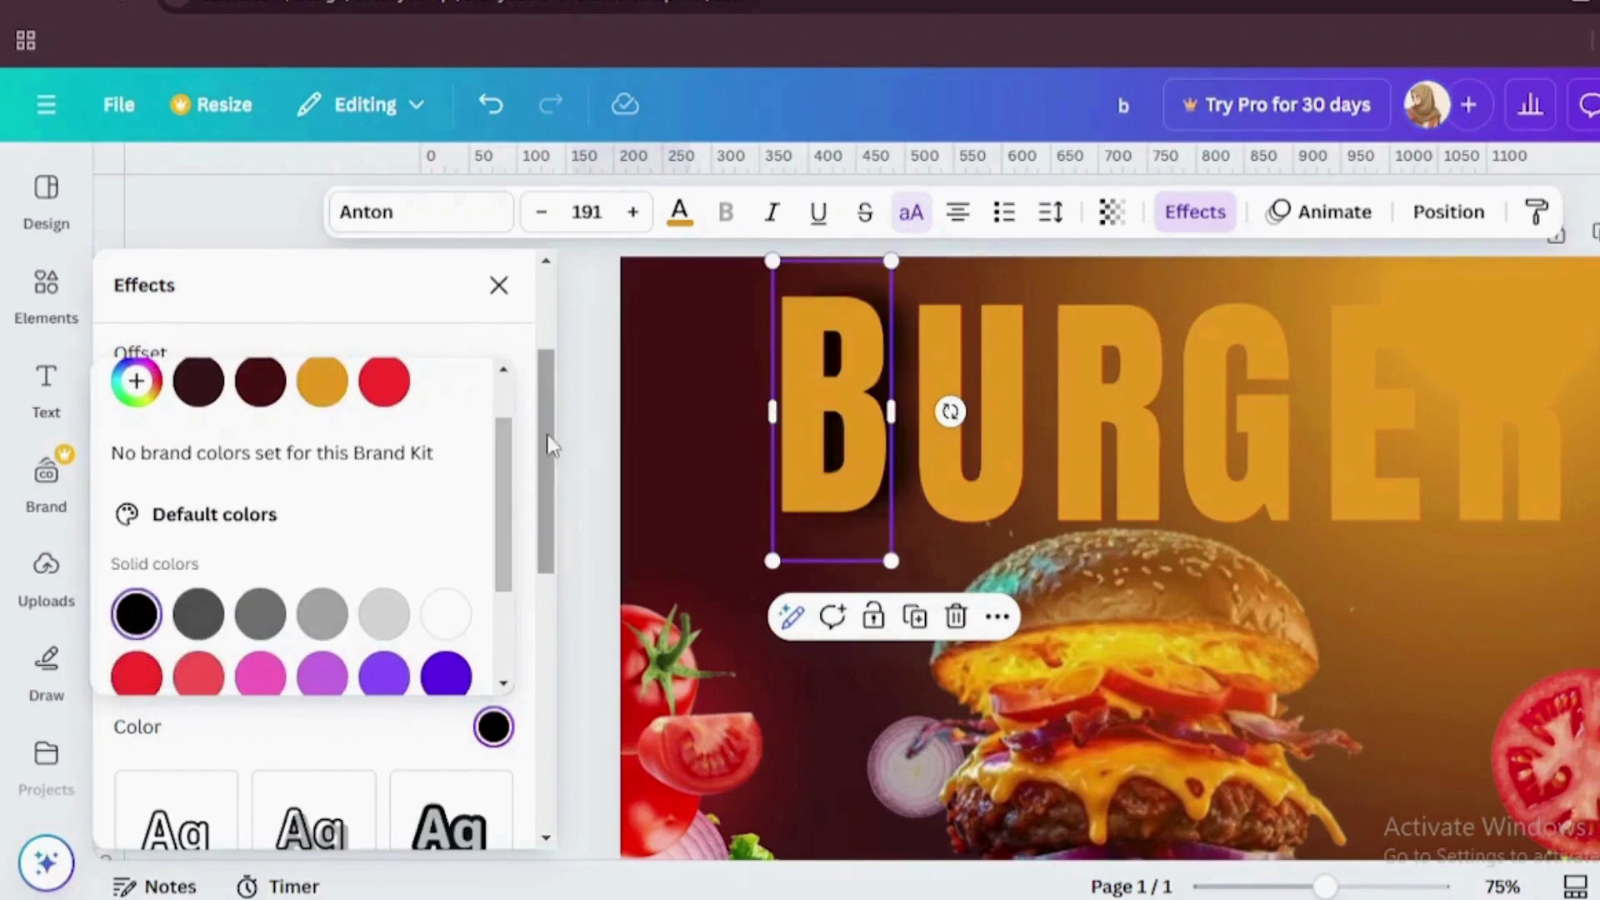
{"action": "scroll", "coordinate": [550, 444], "scroll_direction": "up", "scroll_amount": 3}
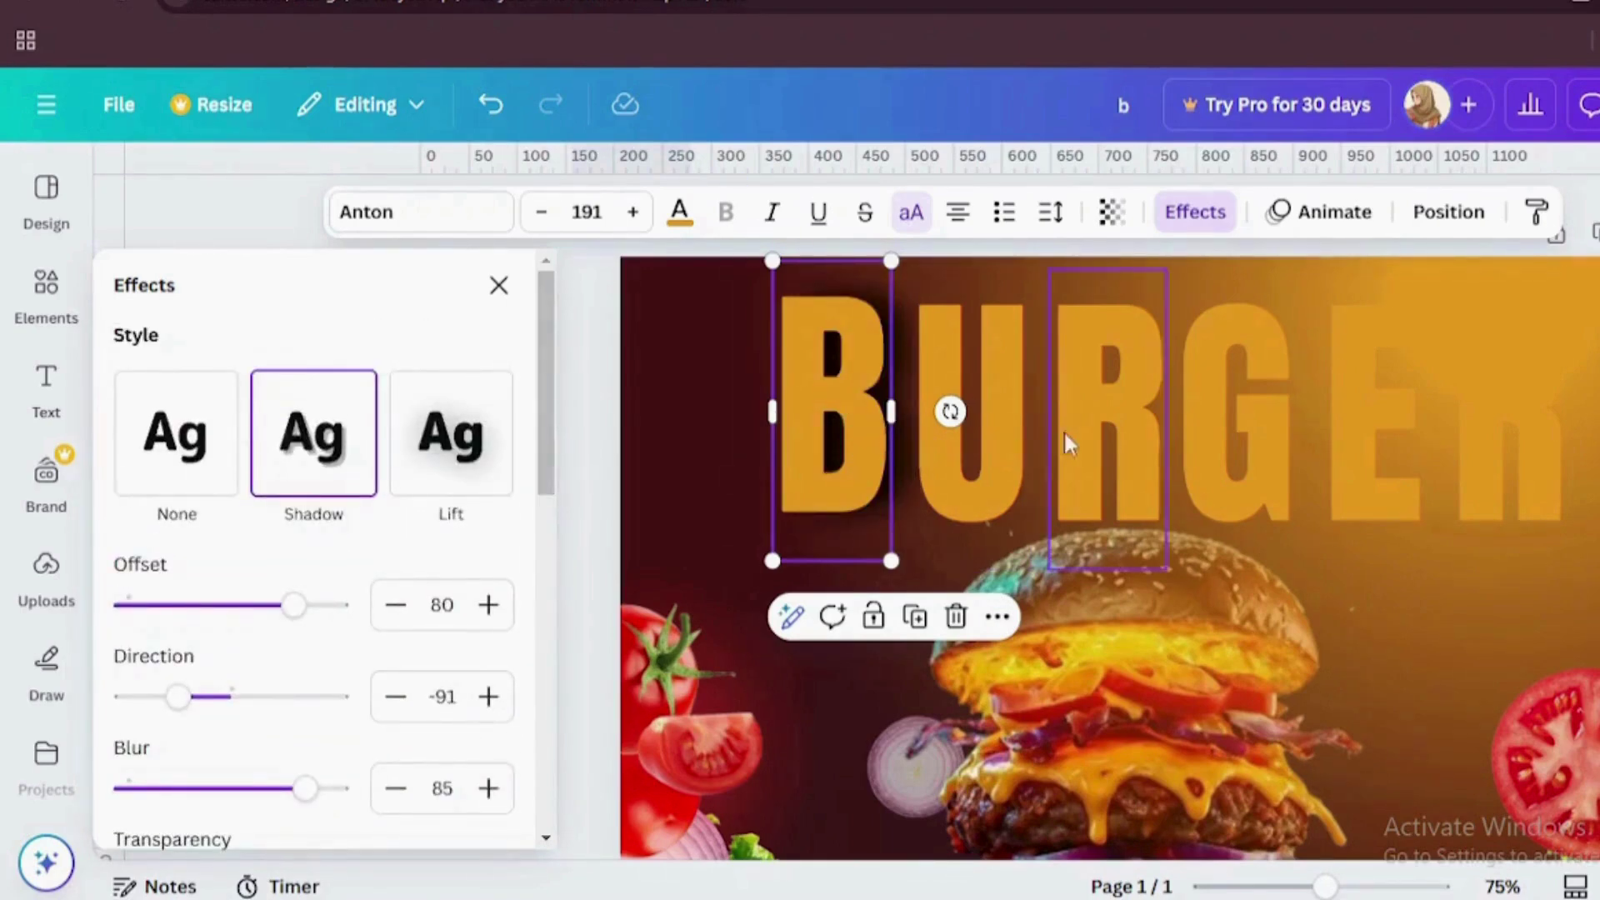
Step: Slide the U left so it overlaps the B
{"action": "left_click", "coordinate": [984, 472]}
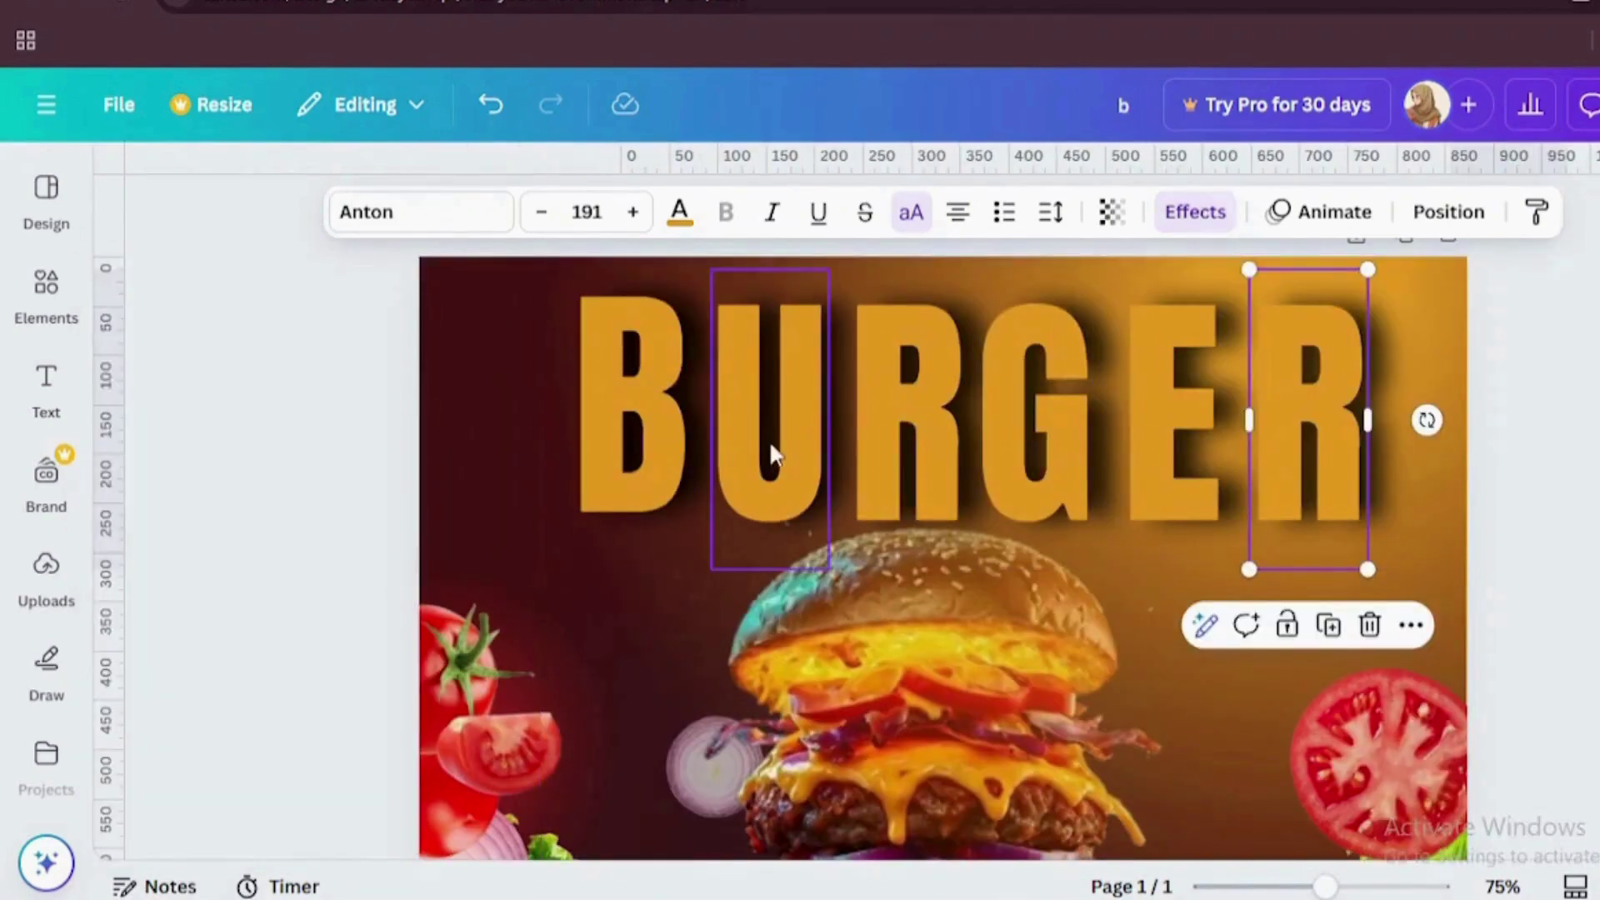
{"action": "left_click_drag", "start_coordinate": [770, 450], "coordinate": [725, 438]}
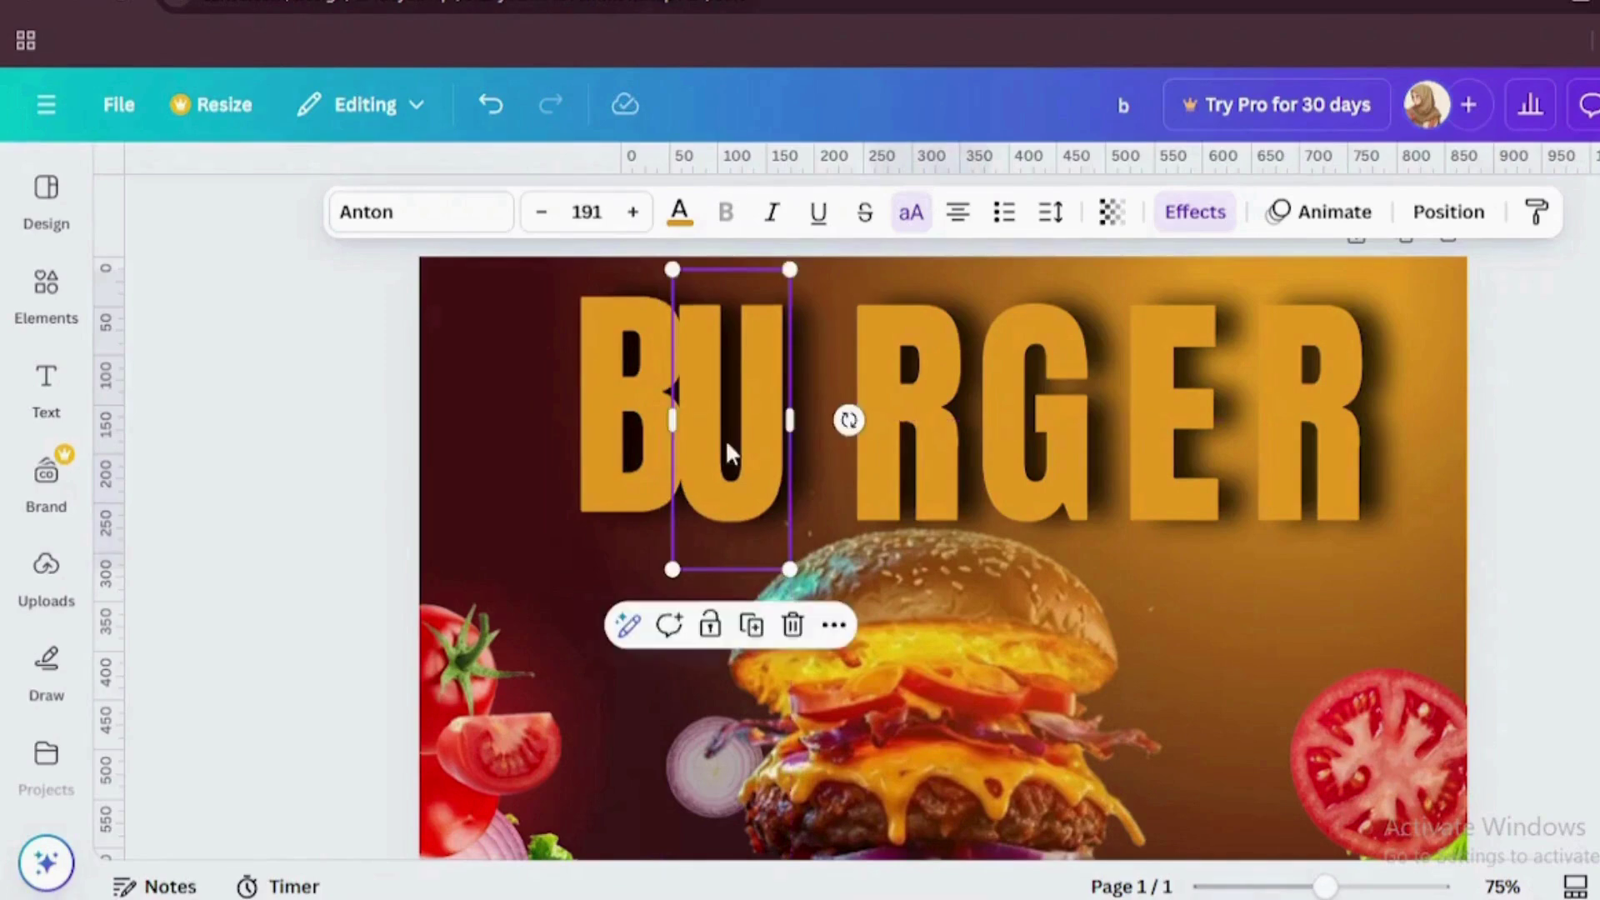
{"action": "right_click", "coordinate": [725, 439]}
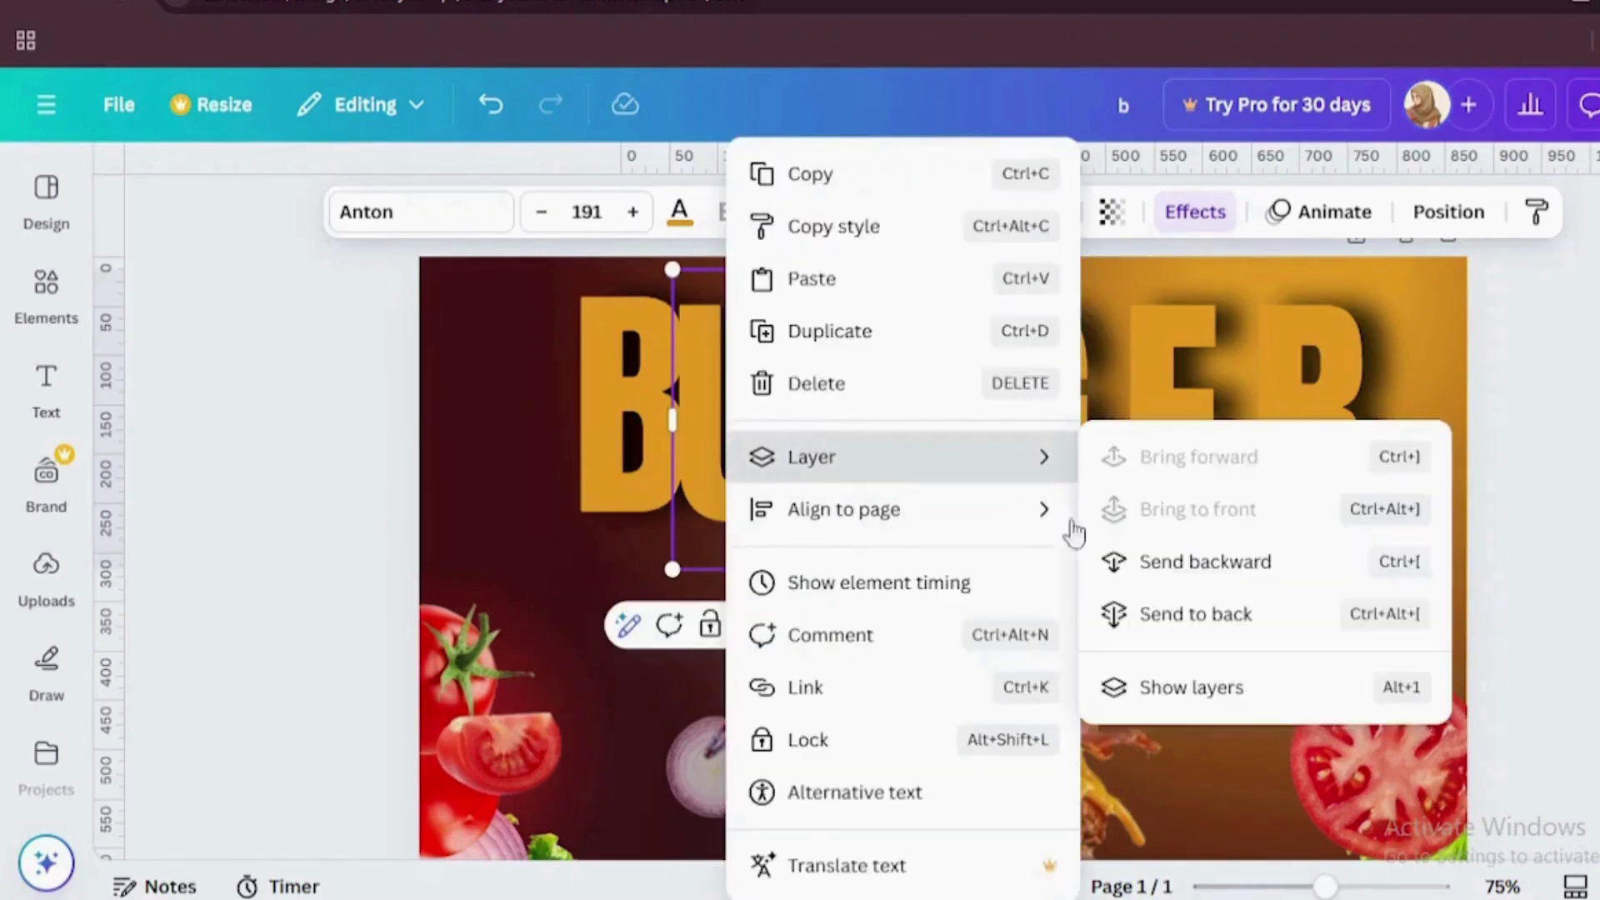
Step: Move the R left beside the U, send it behind the U, and tuck U closer
{"action": "left_click", "coordinate": [1170, 563]}
{"action": "left_click_drag", "start_coordinate": [910, 464], "coordinate": [831, 450]}
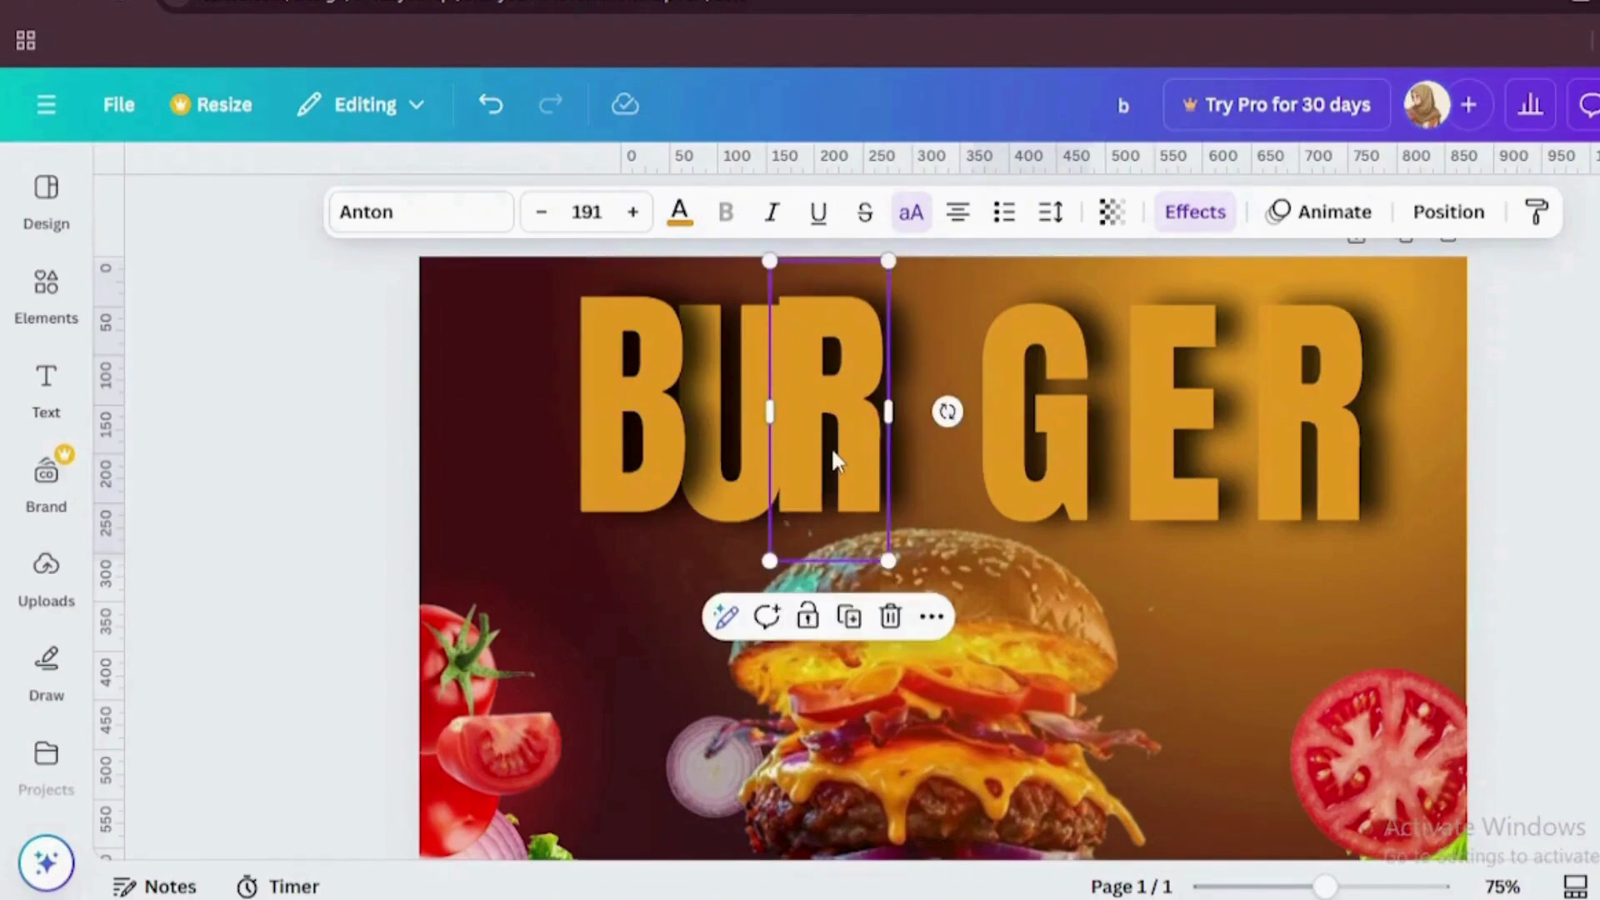
{"action": "right_click", "coordinate": [831, 447]}
{"action": "mouse_move", "coordinate": [922, 464]}
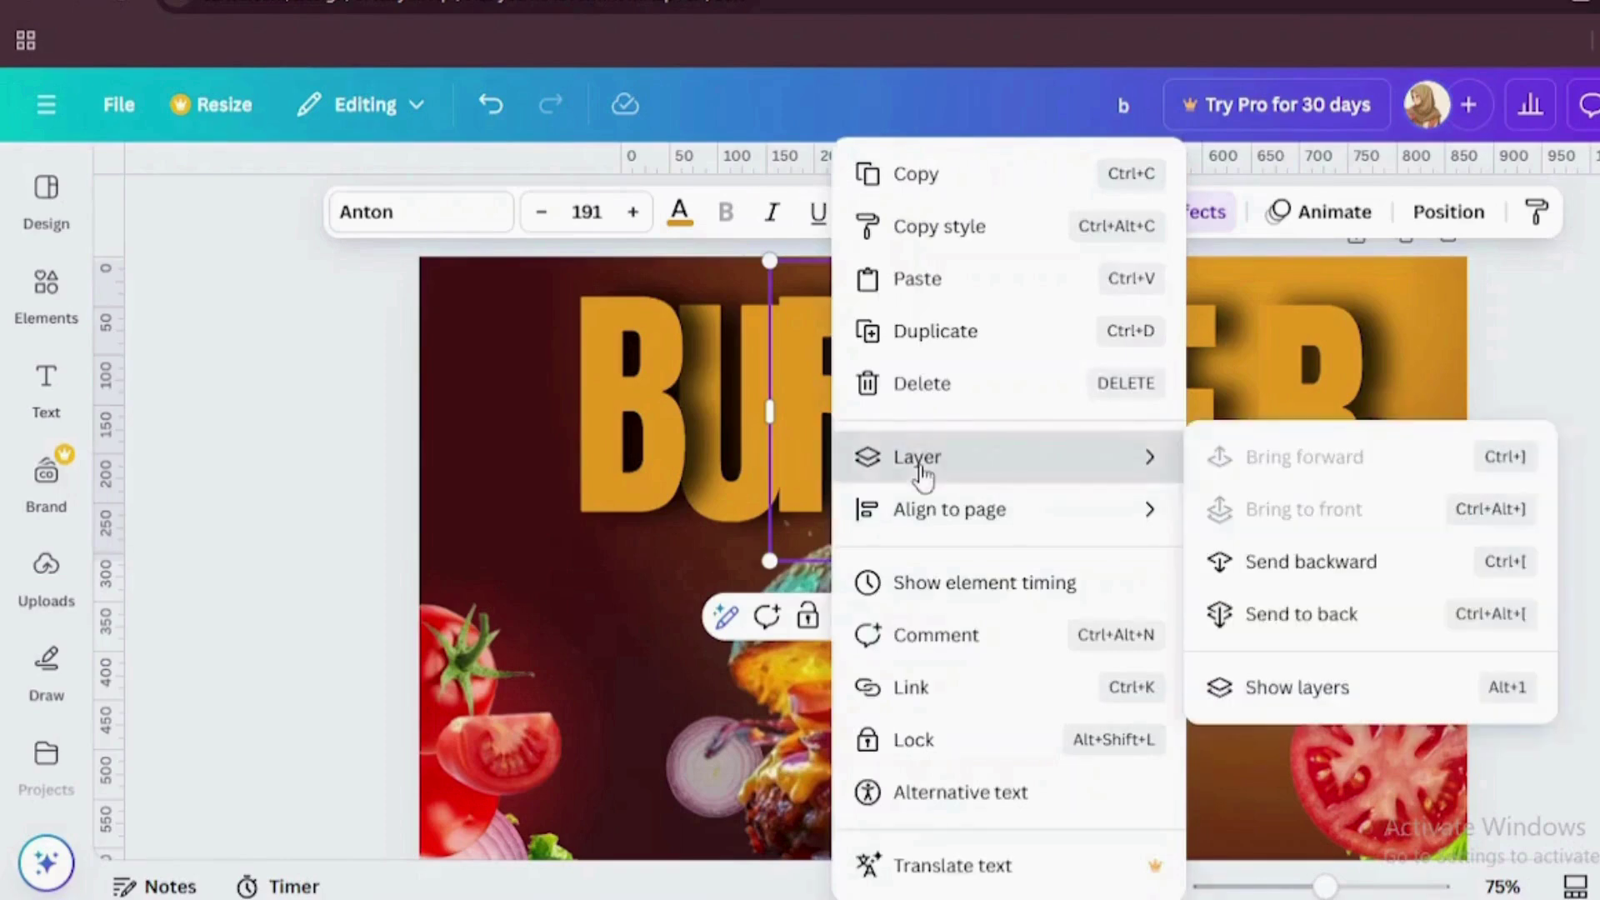
{"action": "left_click", "coordinate": [1325, 565]}
{"action": "left_click", "coordinate": [739, 493]}
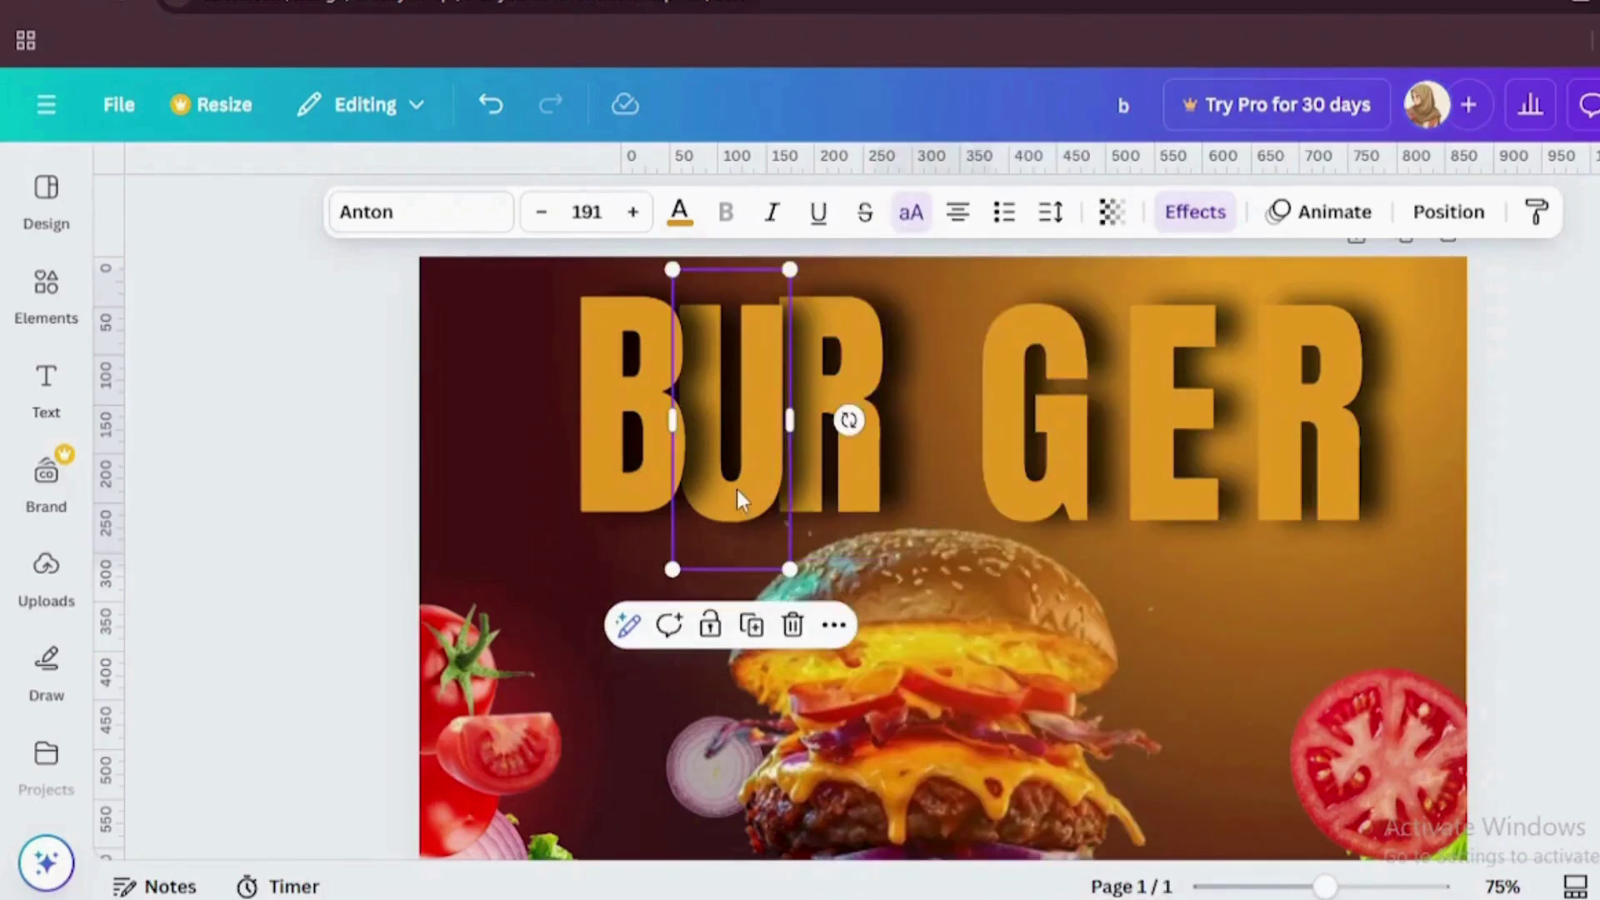
{"action": "left_click_drag", "start_coordinate": [737, 487], "coordinate": [737, 487]}
{"action": "left_click", "coordinate": [1039, 475]}
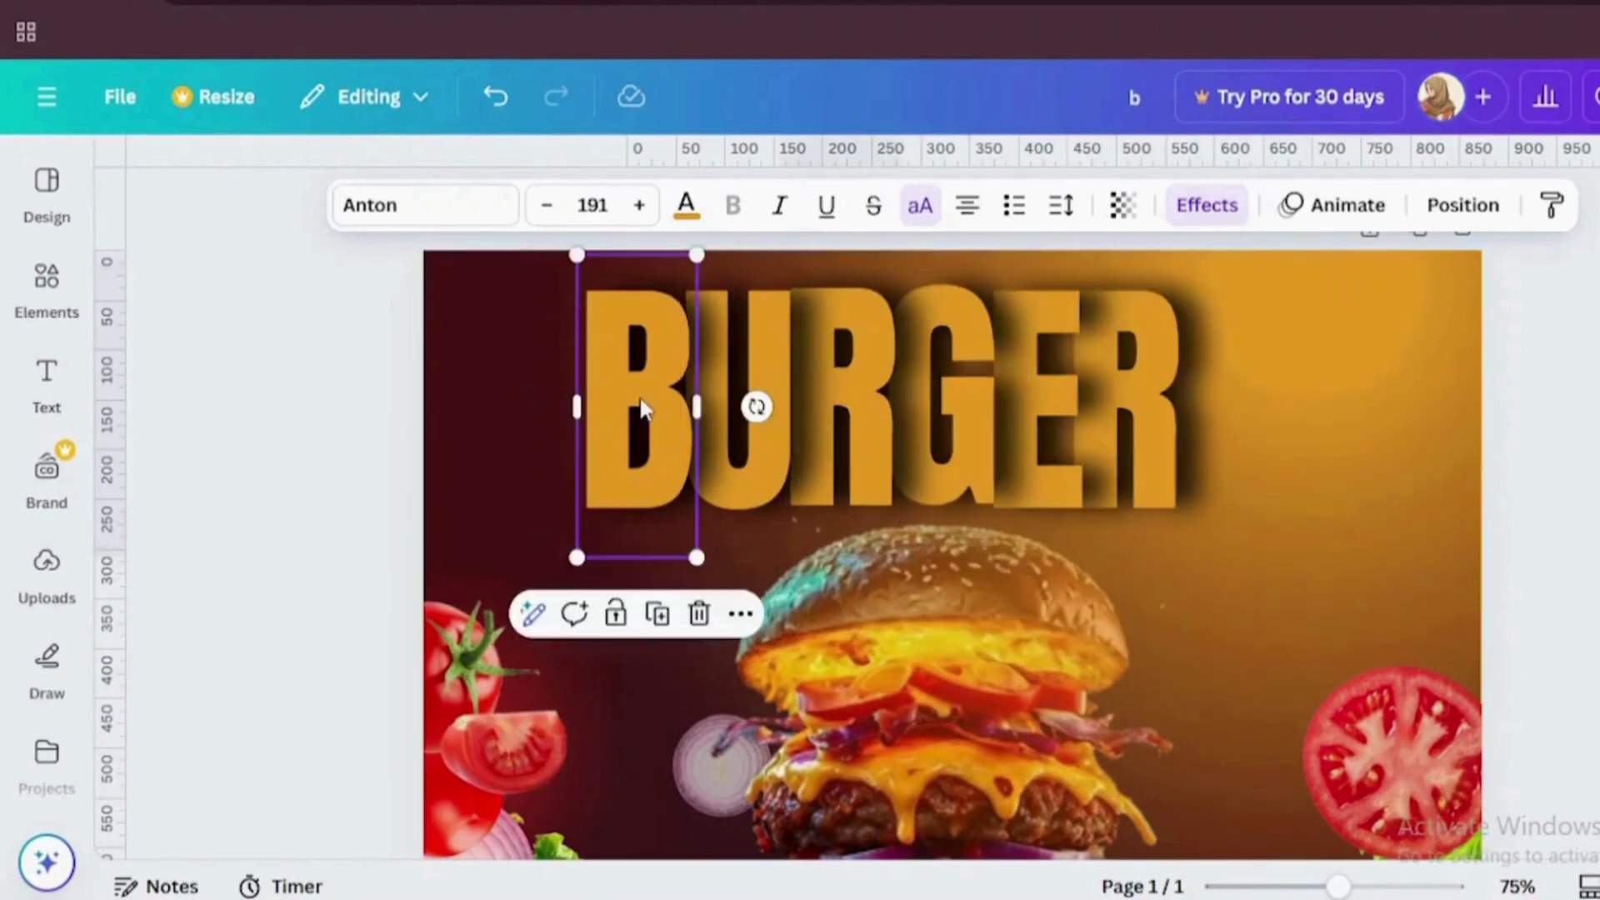
Step: Select all six BURGER letters and group them
{"action": "left_click", "coordinate": [755, 442], "text": "shift"}
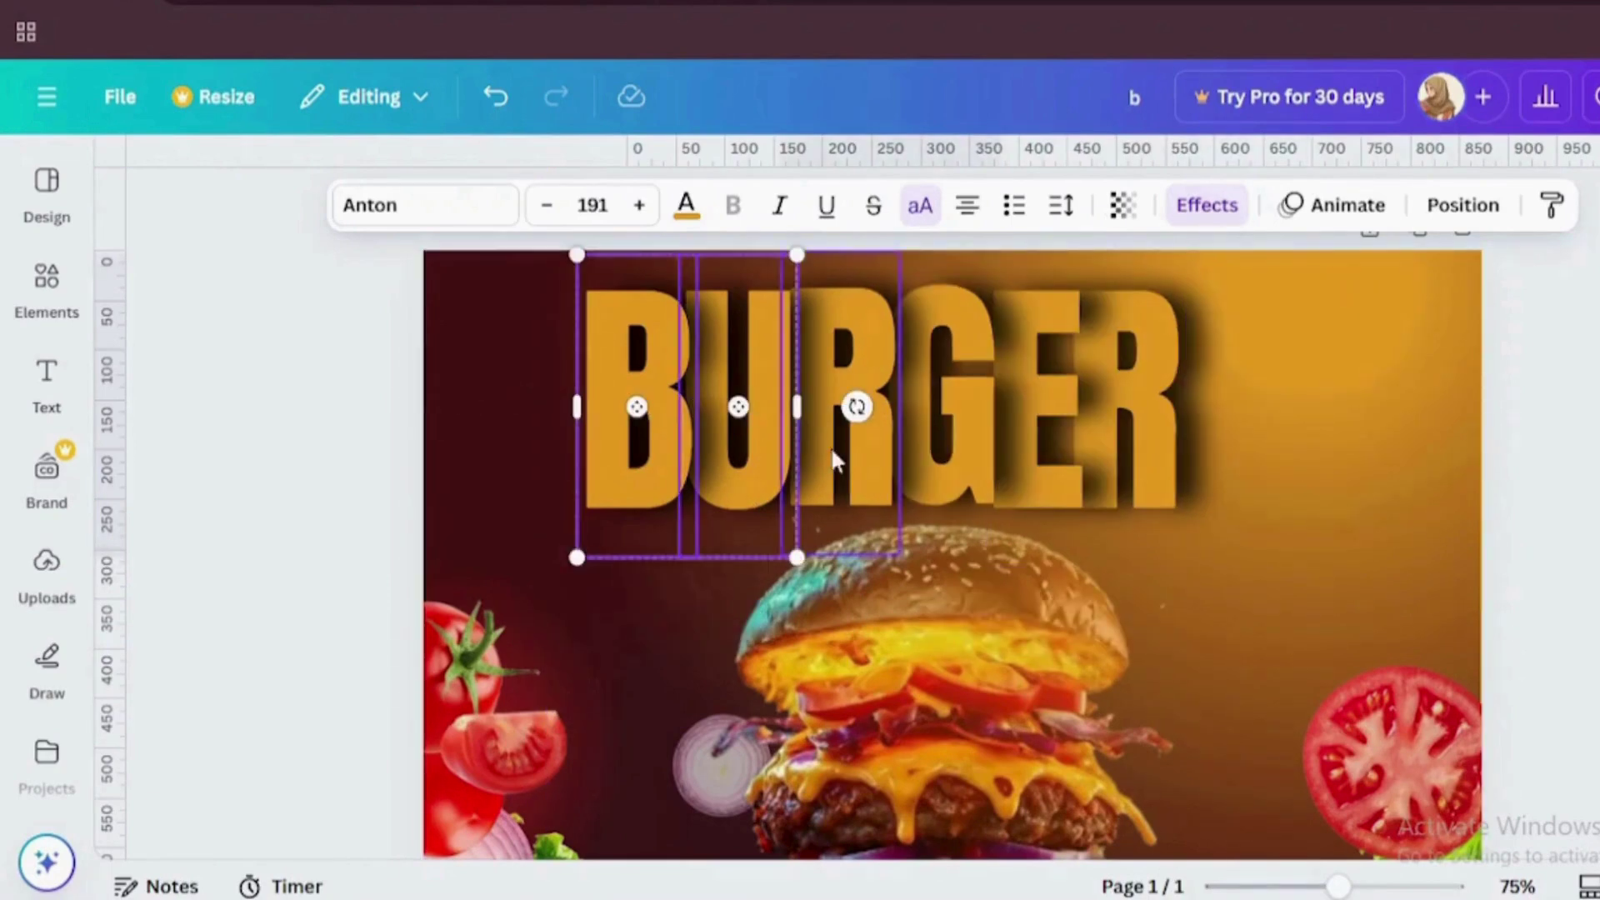
{"action": "left_click", "coordinate": [841, 454], "text": "shift"}
{"action": "left_click", "coordinate": [938, 463], "text": "shift"}
{"action": "left_click", "coordinate": [1026, 471], "text": "shift"}
{"action": "left_click", "coordinate": [1131, 467], "text": "shift"}
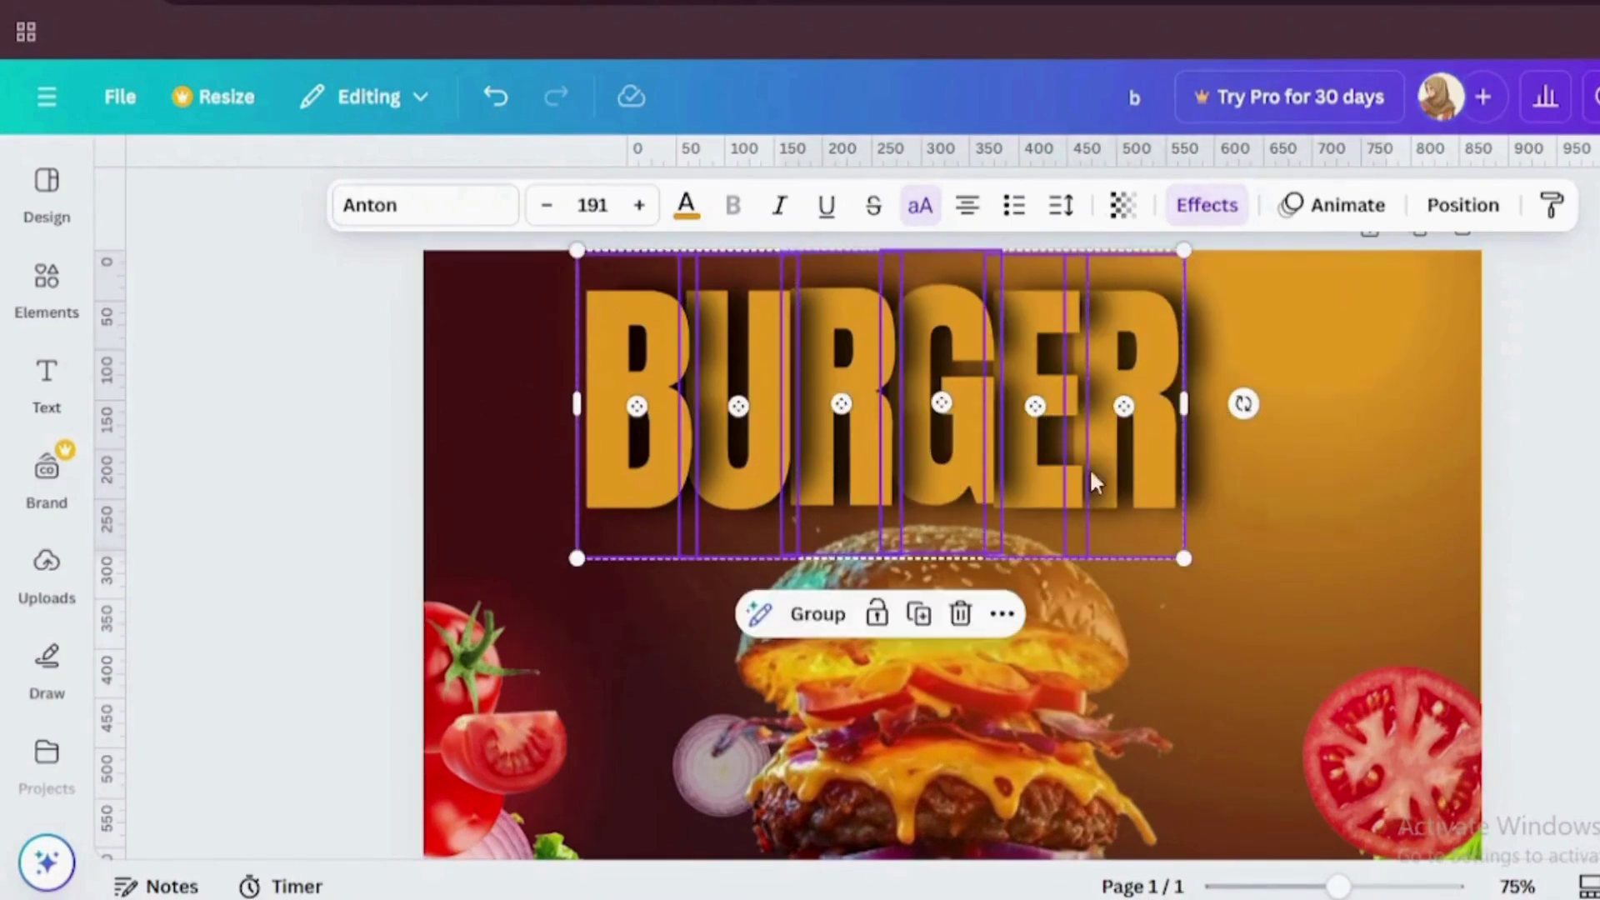
{"action": "left_click", "coordinate": [817, 615]}
Step: Resize the BURGER group and centre it across the top above the burger
{"action": "left_click_drag", "start_coordinate": [1195, 254], "coordinate": [1273, 190]}
{"action": "left_click_drag", "start_coordinate": [948, 383], "coordinate": [961, 418]}
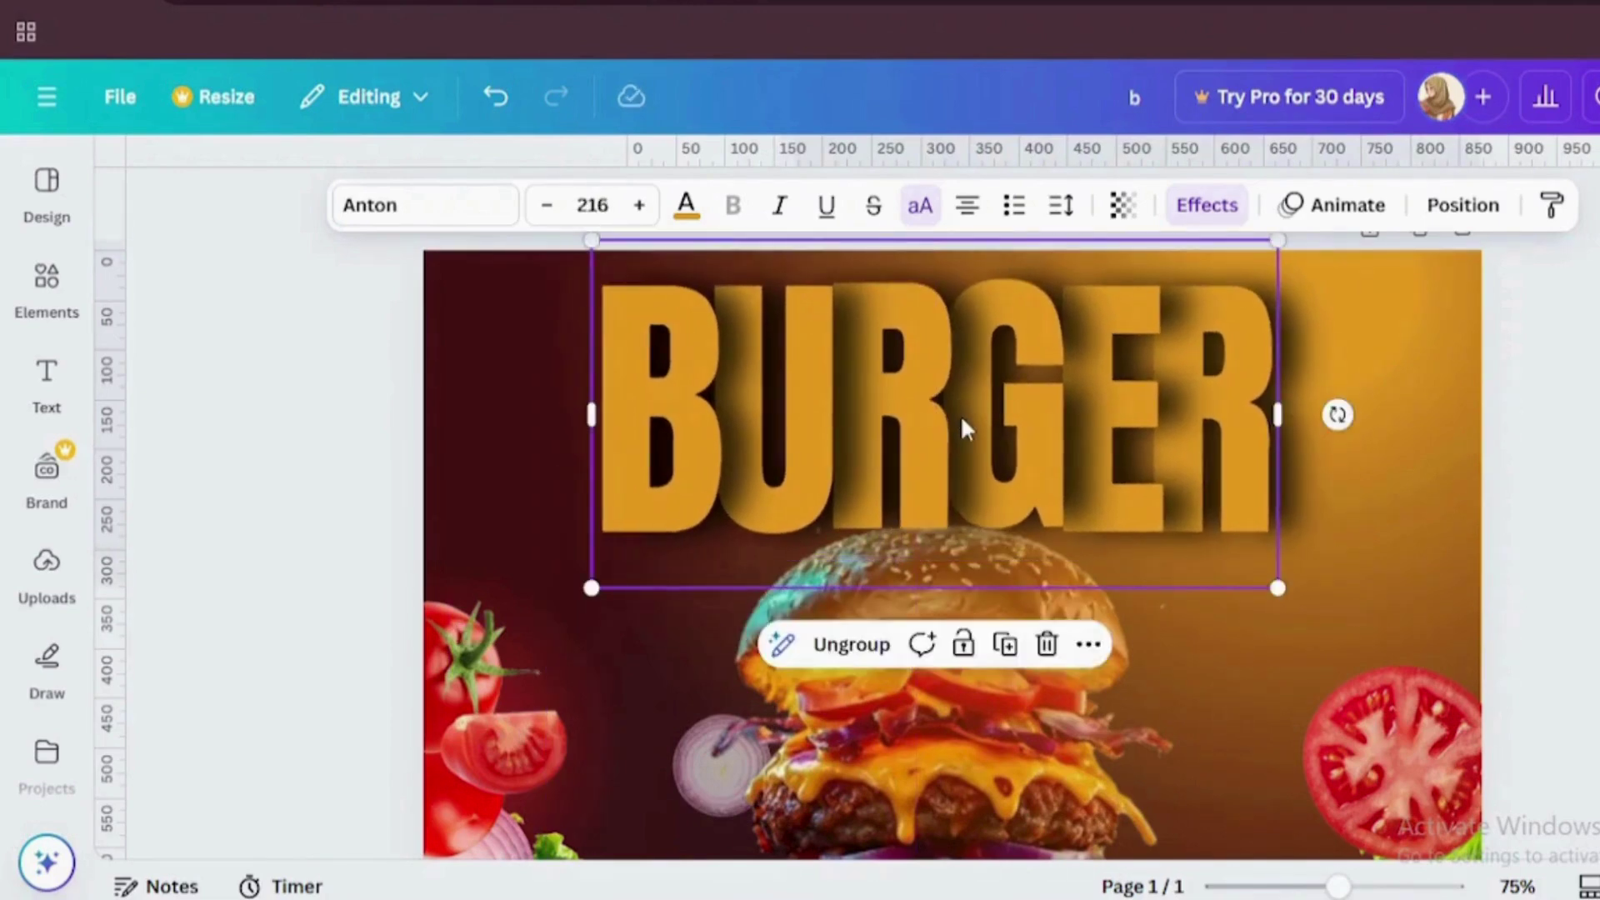
{"action": "scroll", "coordinate": [960, 413], "scroll_direction": "down", "scroll_amount": 3}
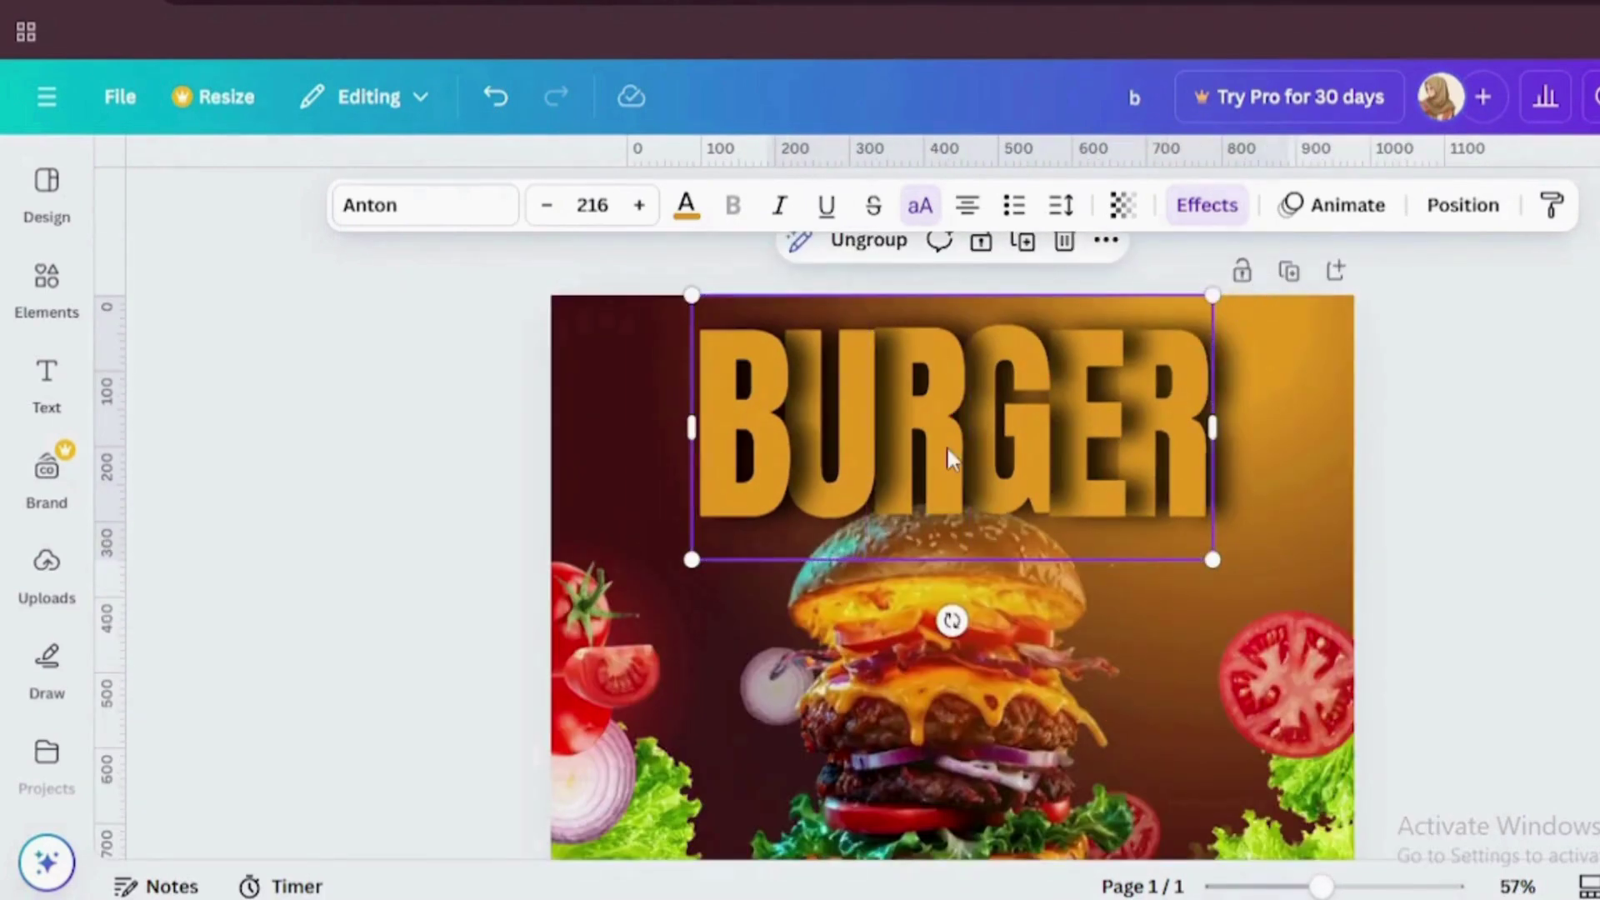
{"action": "left_click_drag", "start_coordinate": [950, 457], "coordinate": [946, 421]}
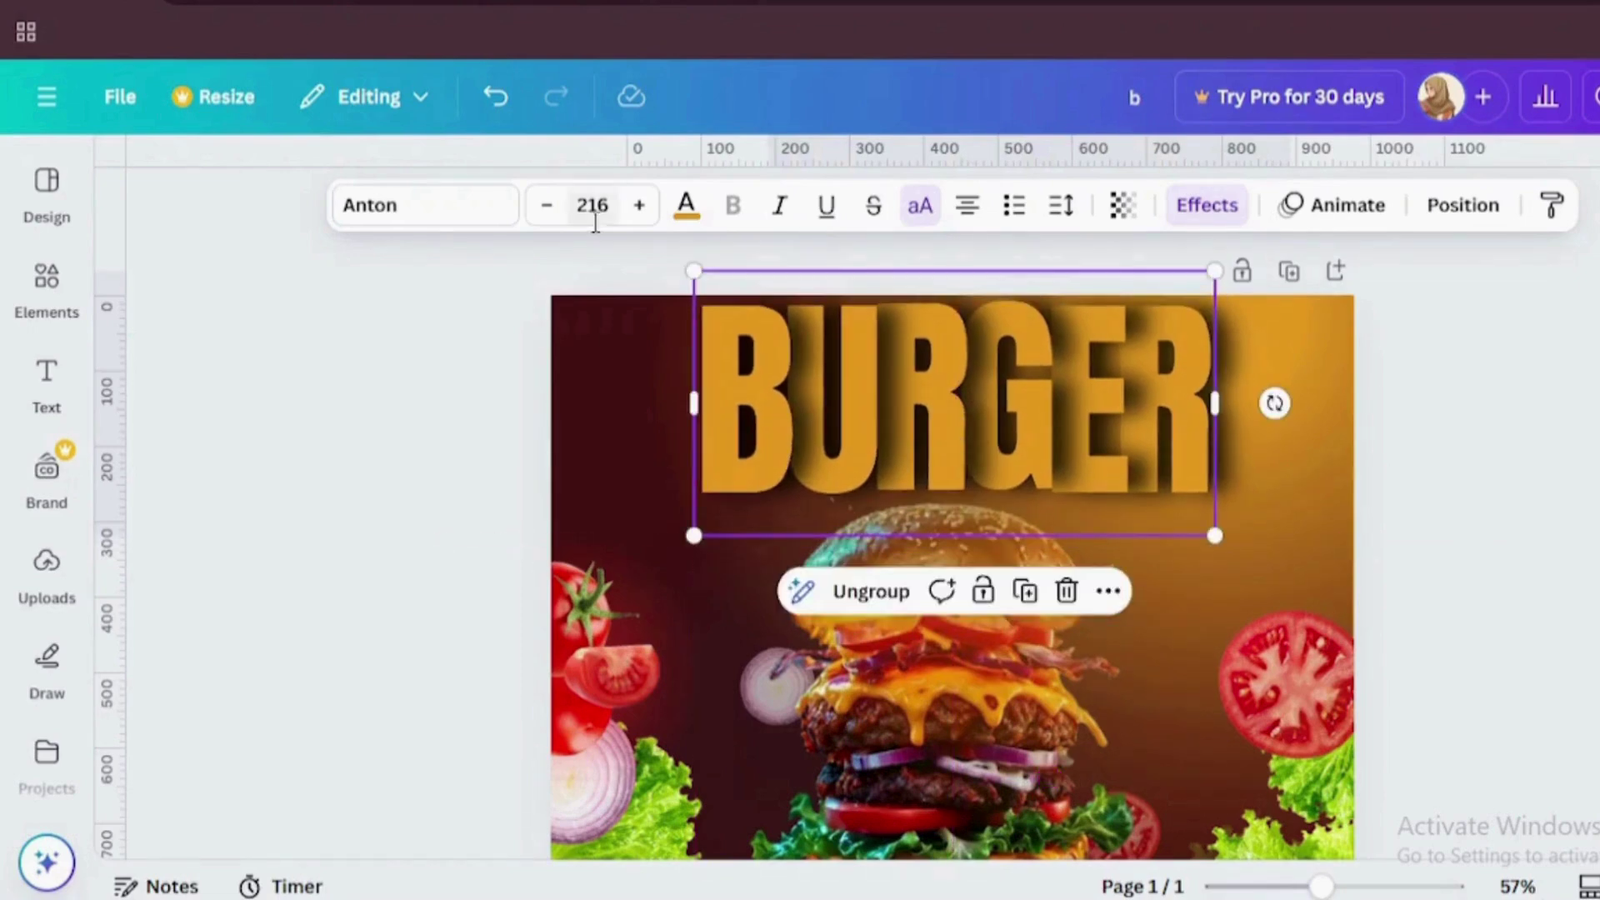
{"action": "left_click_drag", "start_coordinate": [696, 261], "coordinate": [746, 319]}
{"action": "left_click_drag", "start_coordinate": [962, 417], "coordinate": [972, 375]}
{"action": "left_click", "coordinate": [1553, 399]}
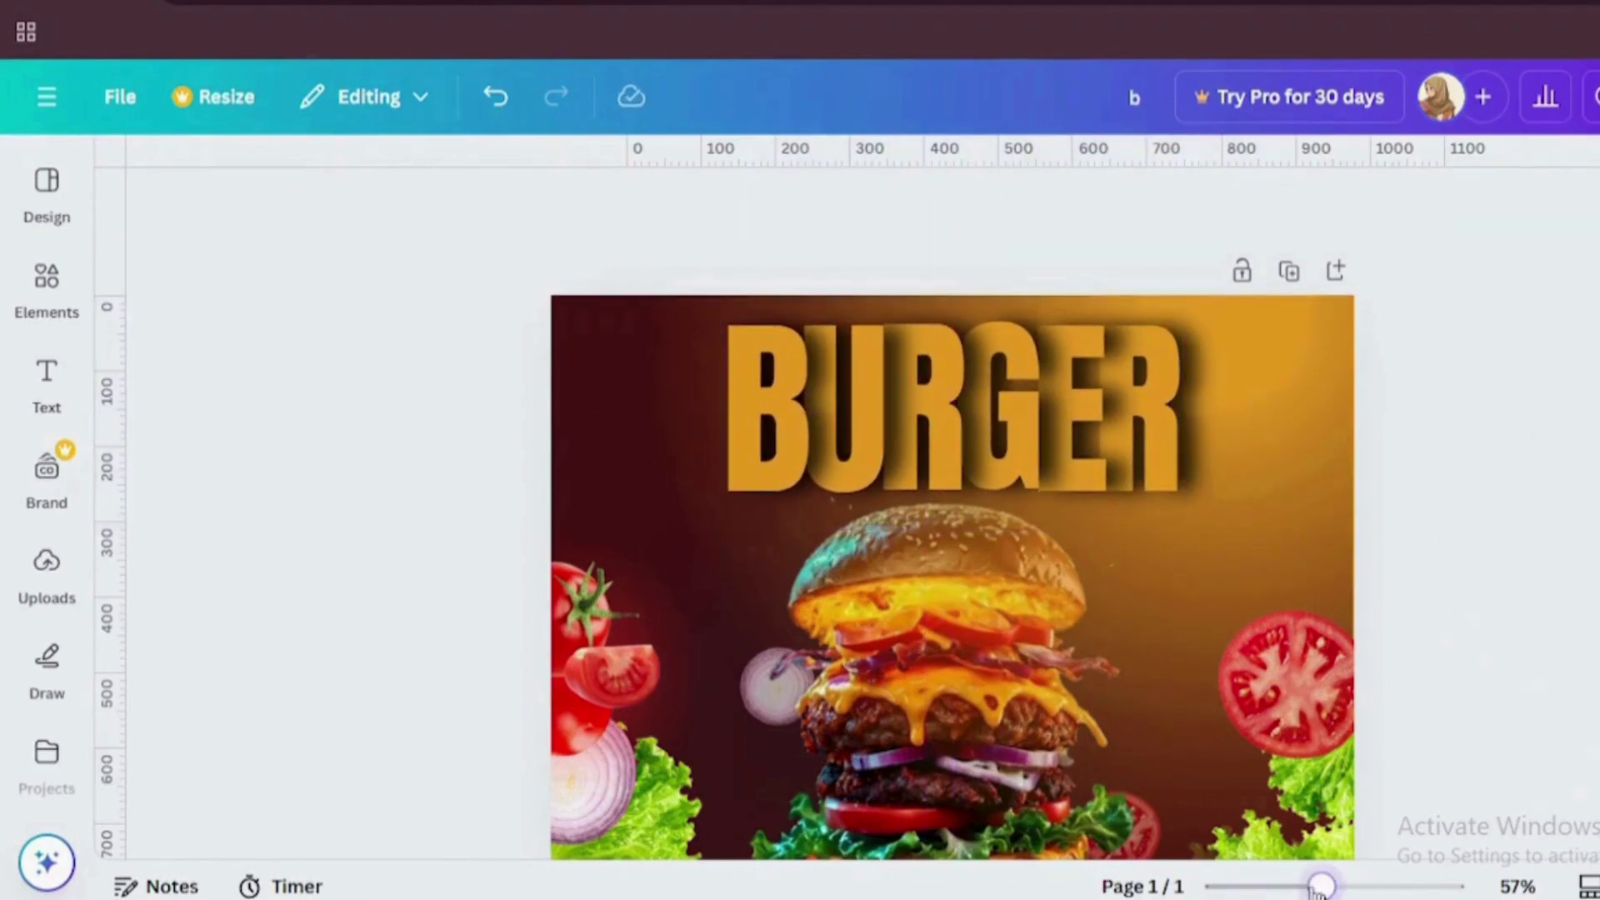
Step: Search Elements graphics for 'text' bubbles and add a speech bubble to the design
{"action": "left_click_drag", "start_coordinate": [1319, 887], "coordinate": [1302, 887]}
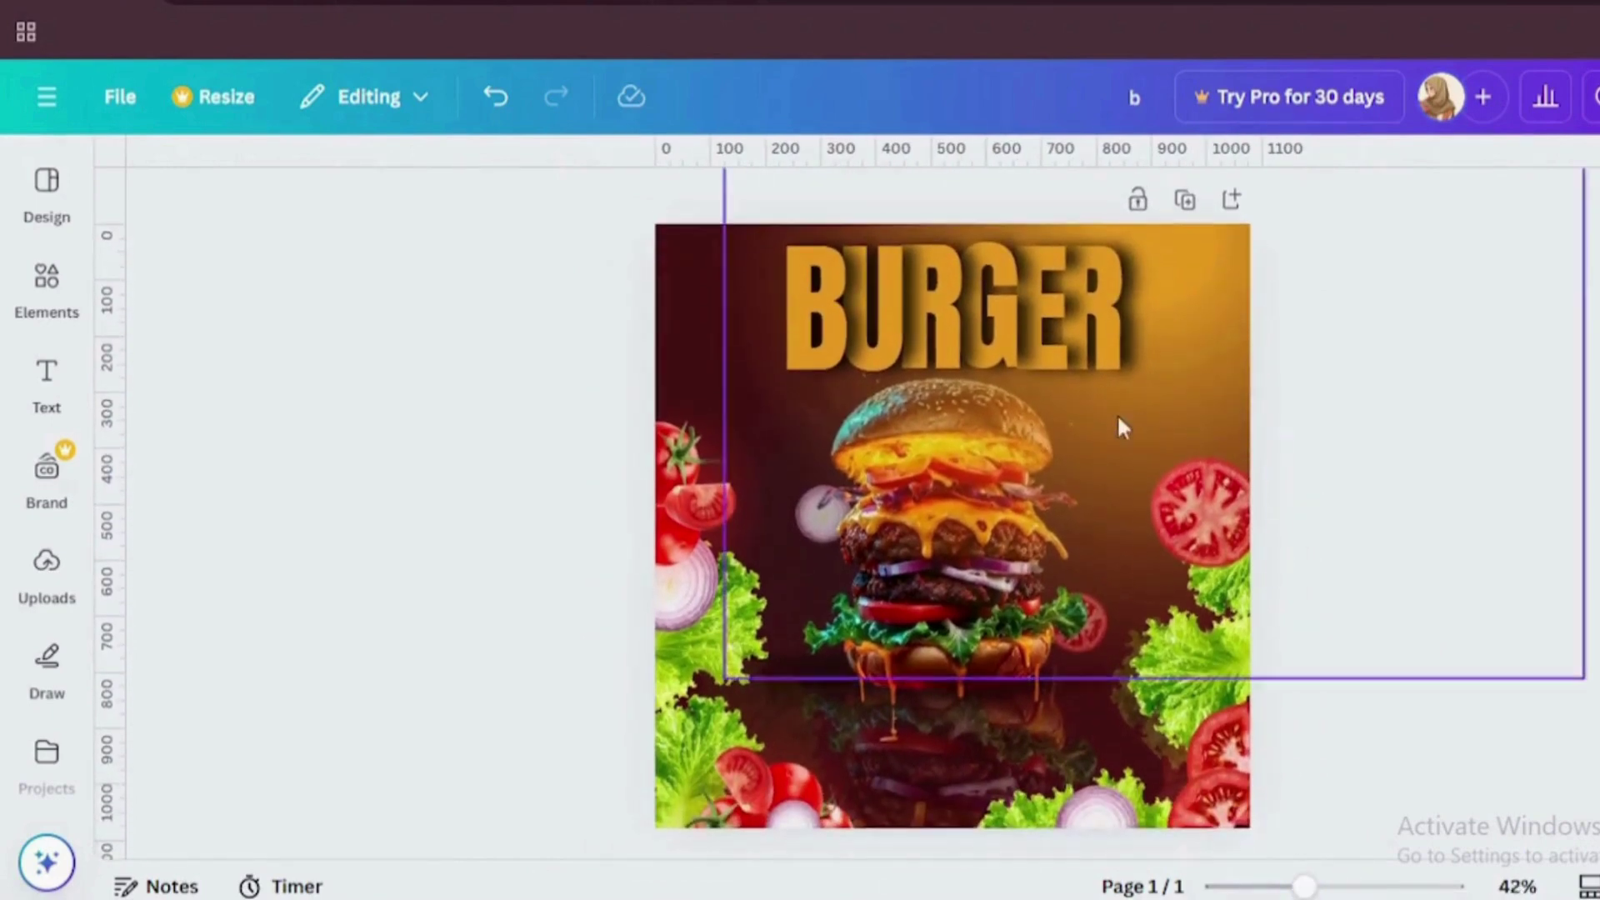
{"action": "left_click", "coordinate": [50, 292]}
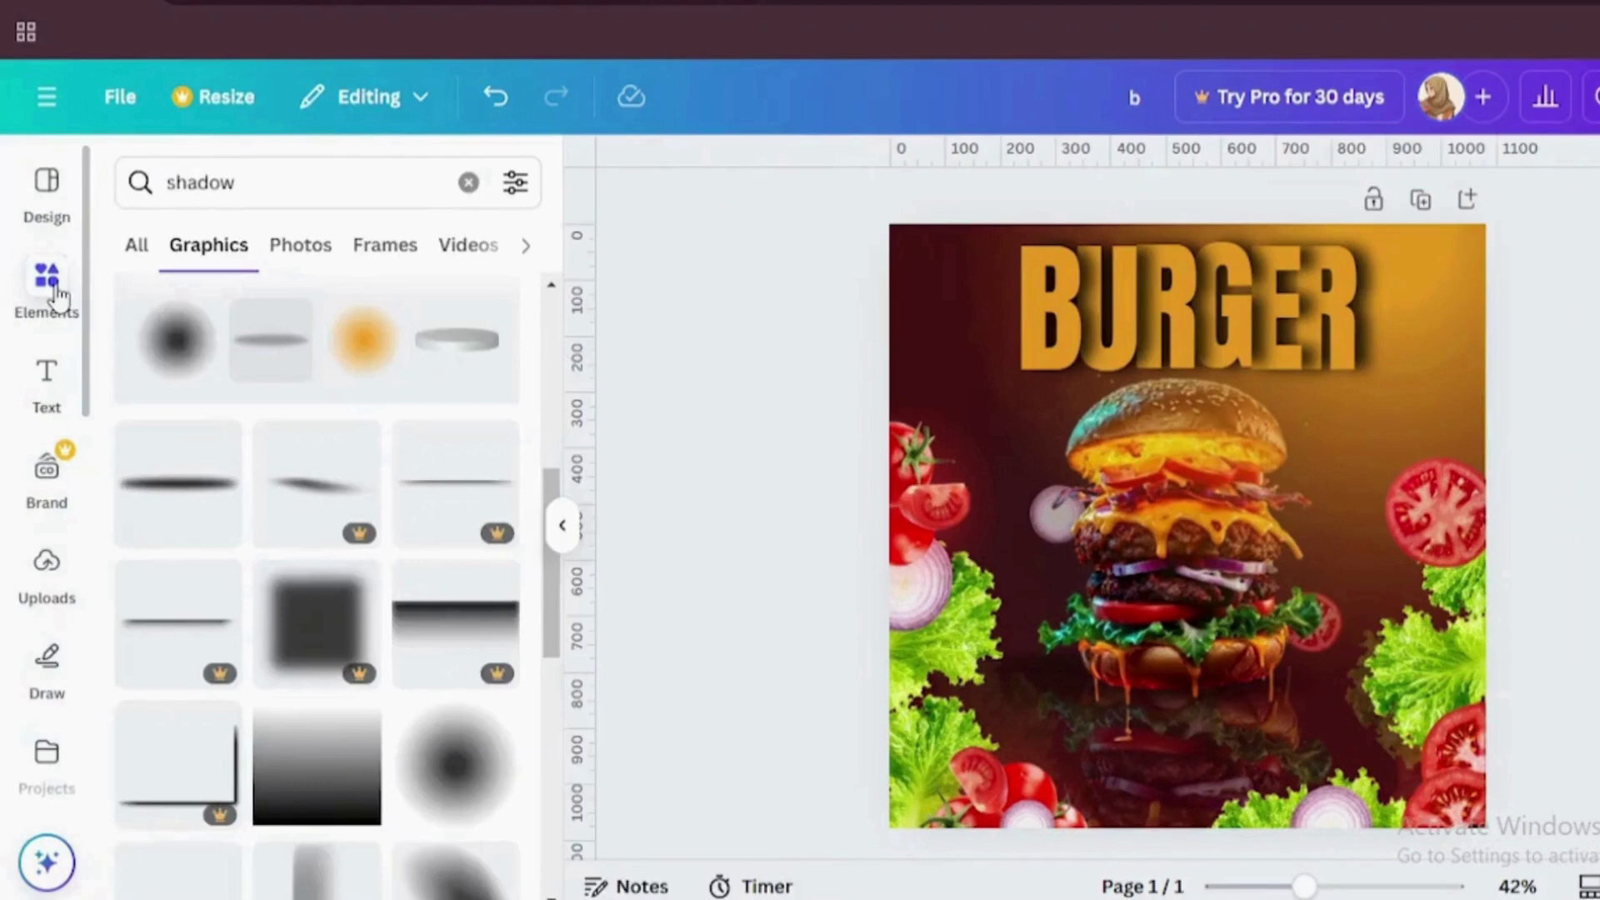
{"action": "left_click", "coordinate": [471, 185]}
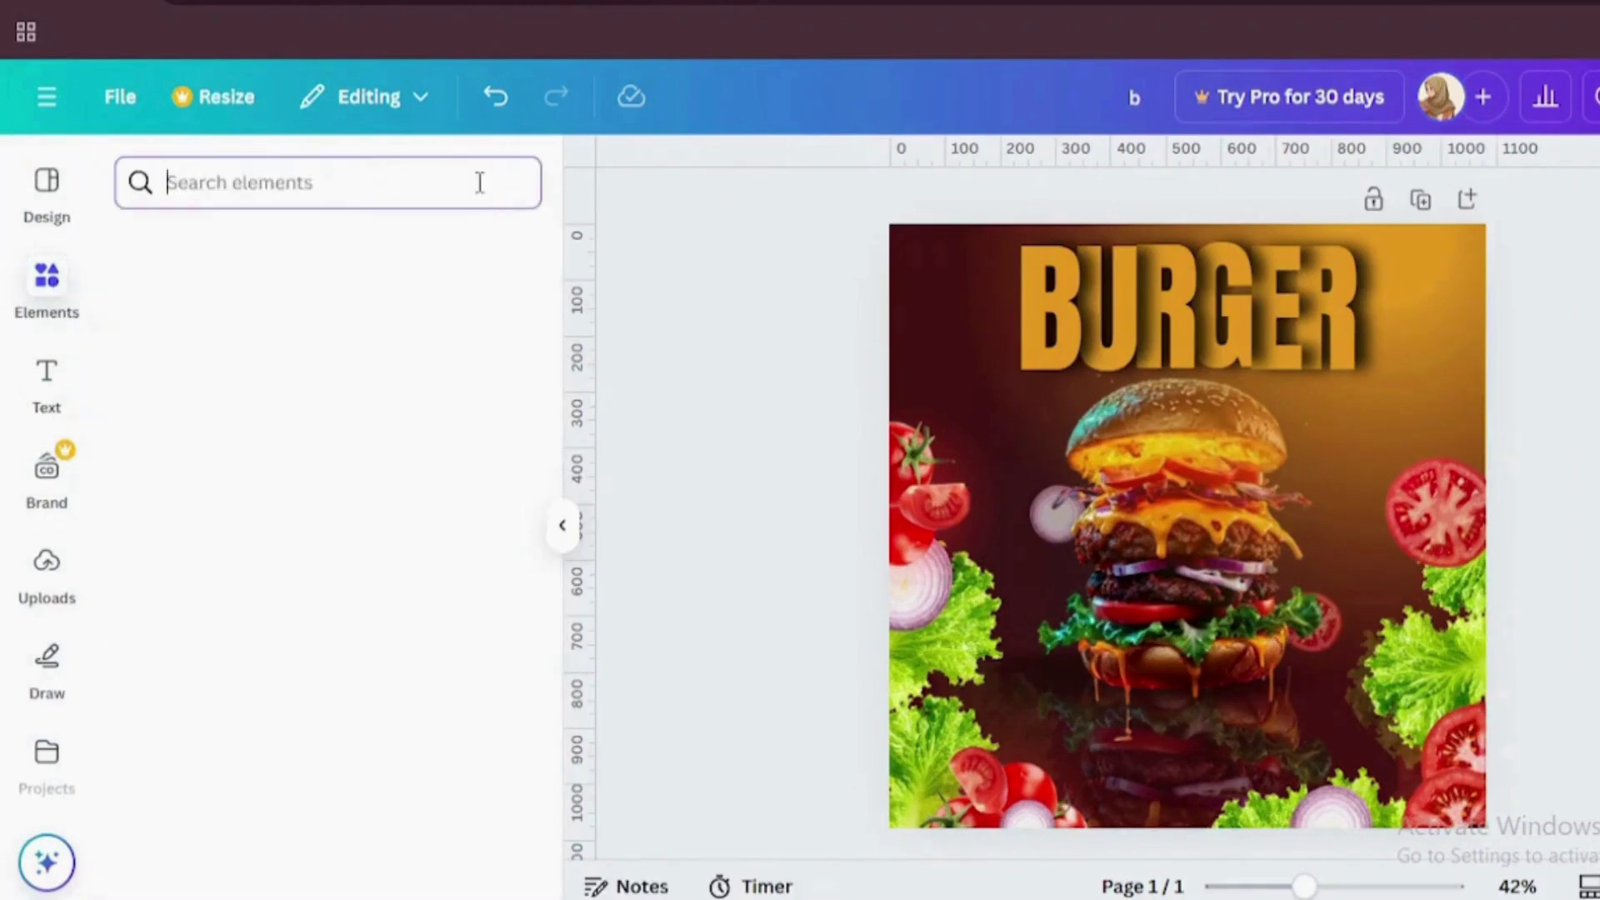
{"action": "type", "text": "text"}
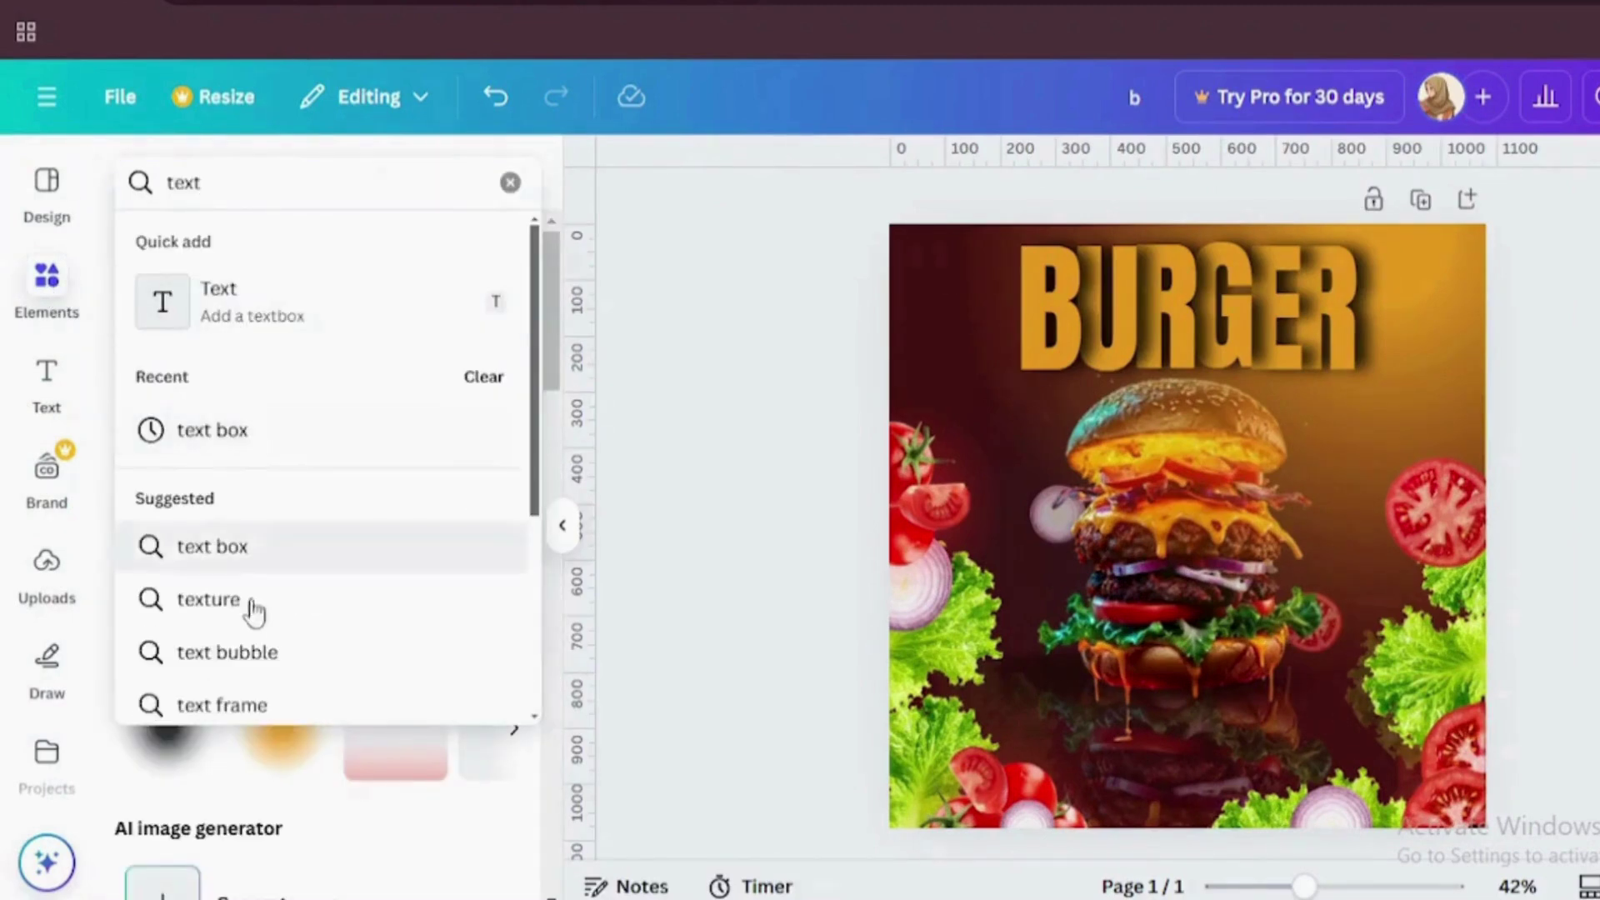
{"action": "left_click", "coordinate": [257, 652]}
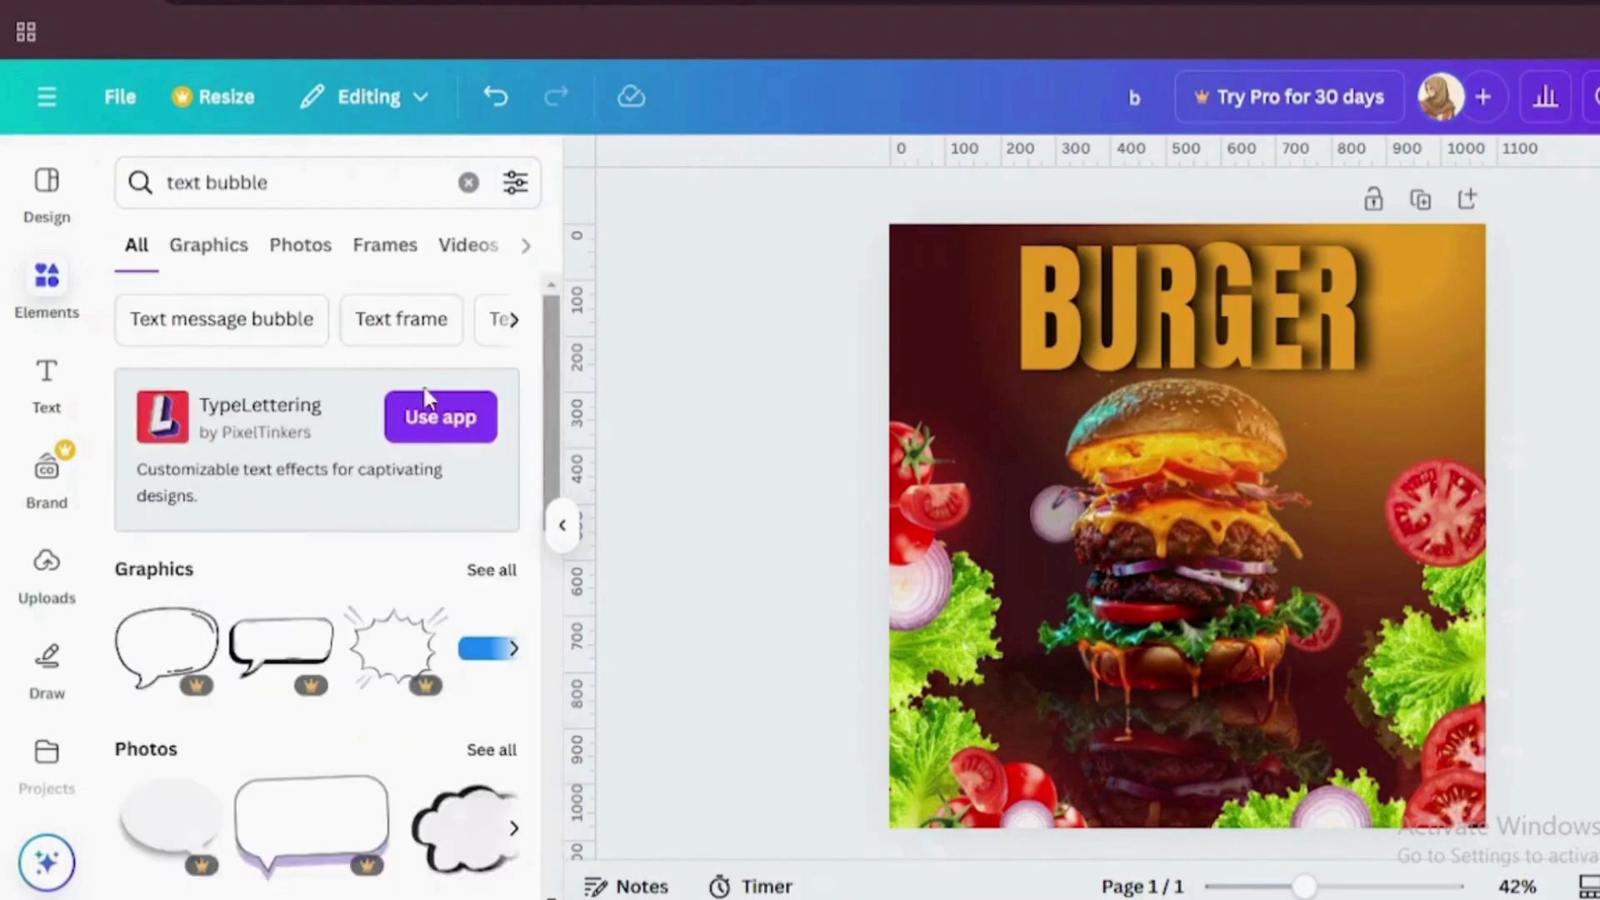
{"action": "left_click", "coordinate": [219, 246]}
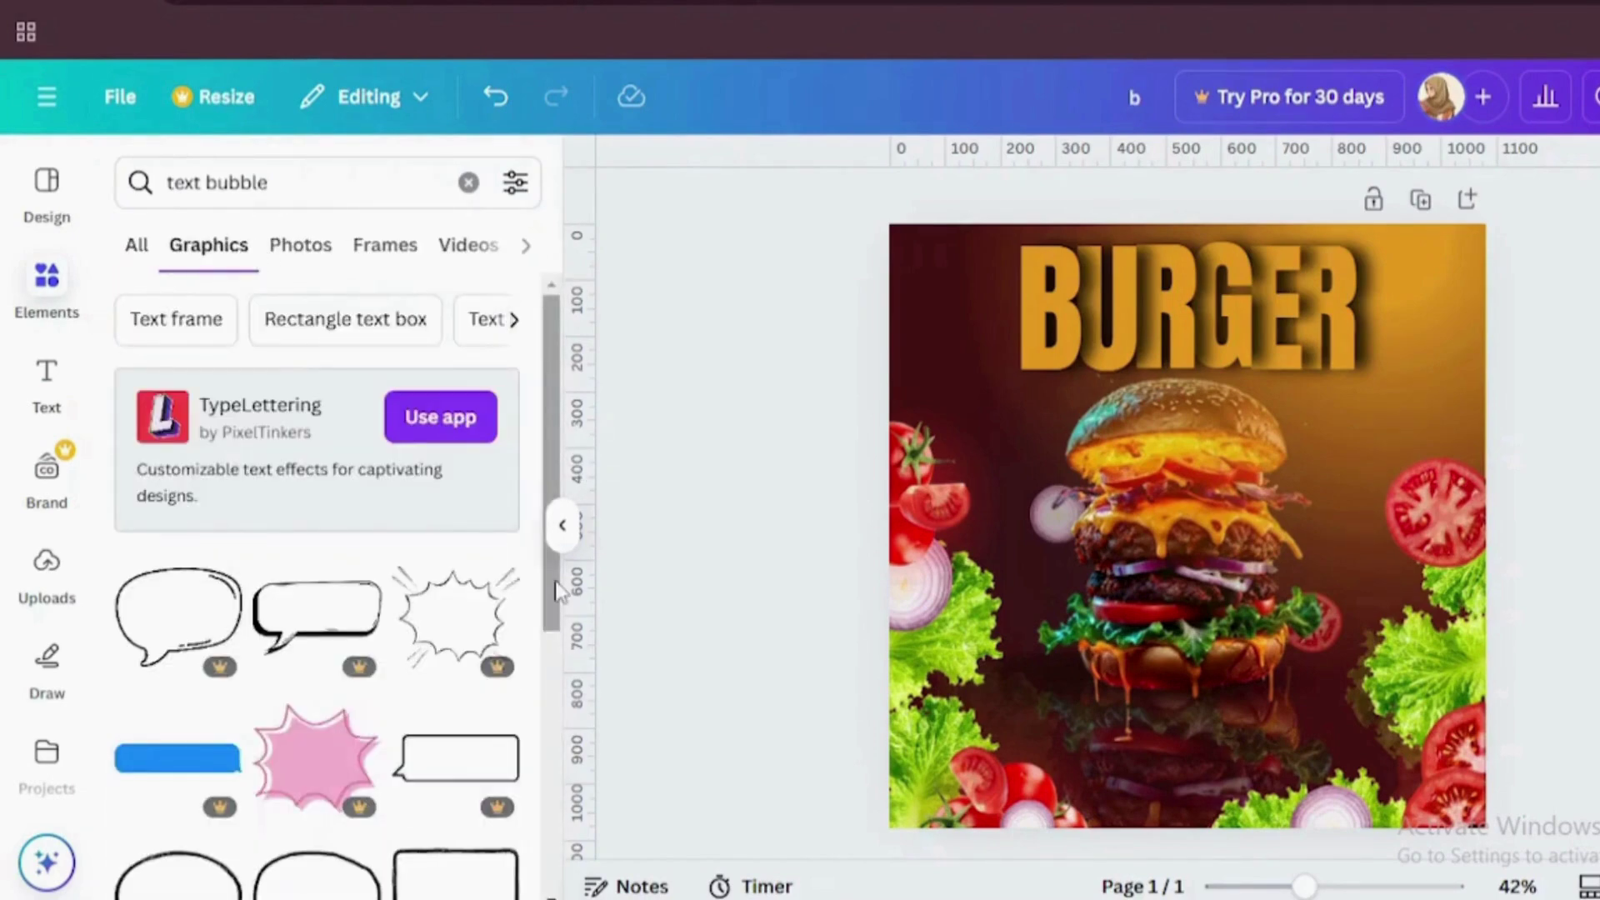
{"action": "scroll", "coordinate": [557, 592], "scroll_direction": "down", "scroll_amount": 4}
{"action": "left_click", "coordinate": [317, 883]}
Step: Flip the bubble horizontally, shrink it, and place it beside the burger's top bun
{"action": "left_click", "coordinate": [563, 527]}
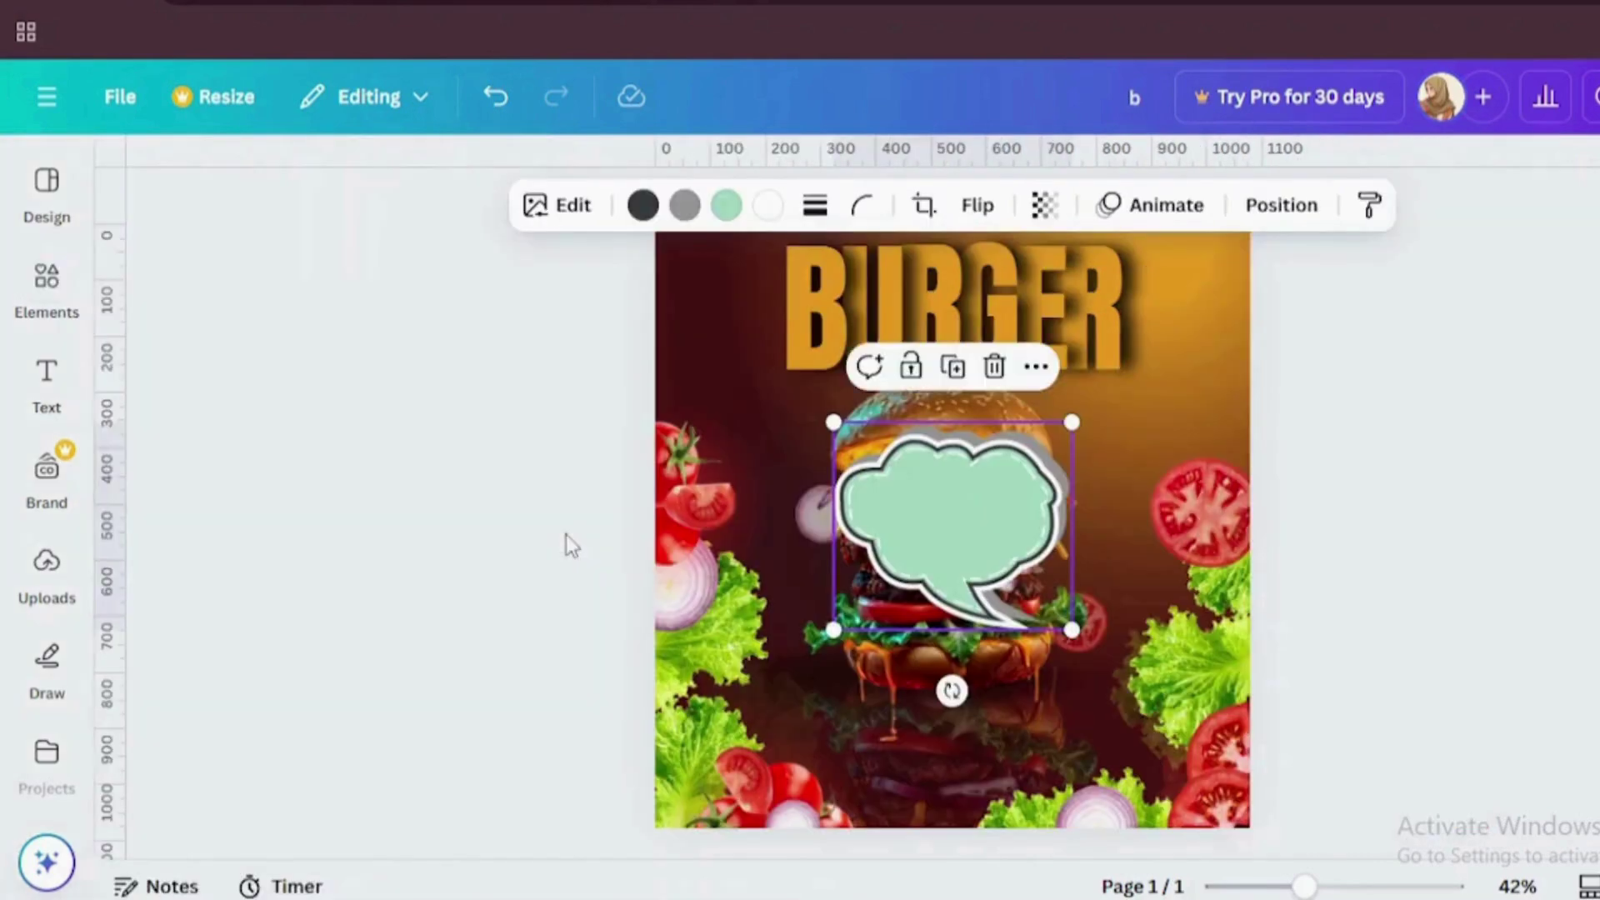
{"action": "left_click_drag", "start_coordinate": [913, 528], "coordinate": [1071, 450]}
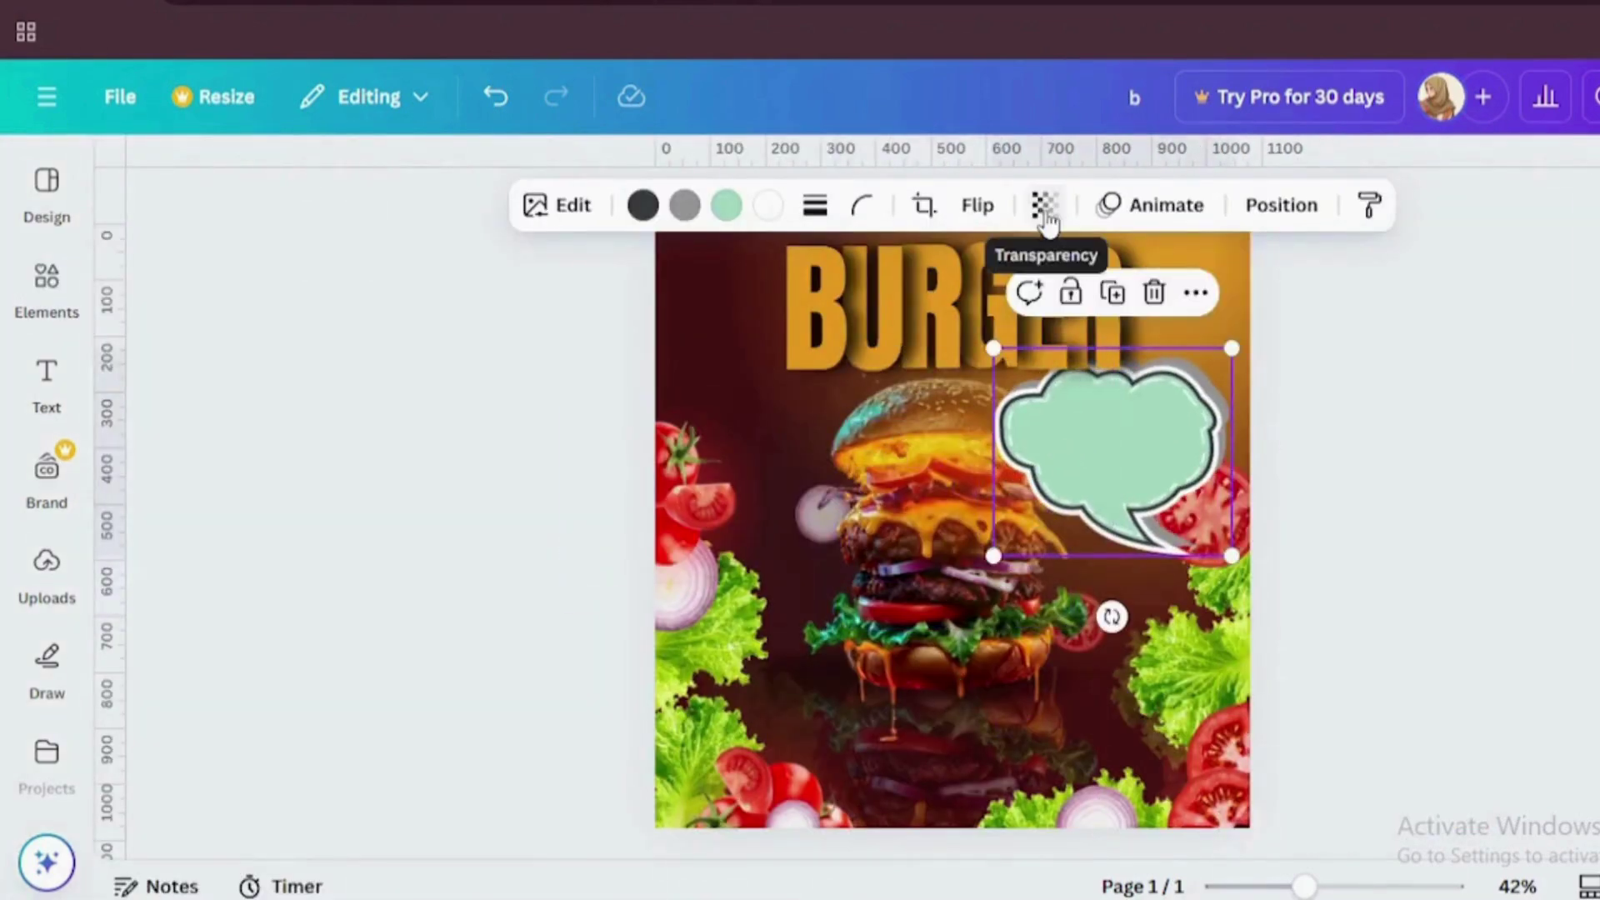
{"action": "left_click", "coordinate": [978, 205]}
{"action": "left_click", "coordinate": [989, 272]}
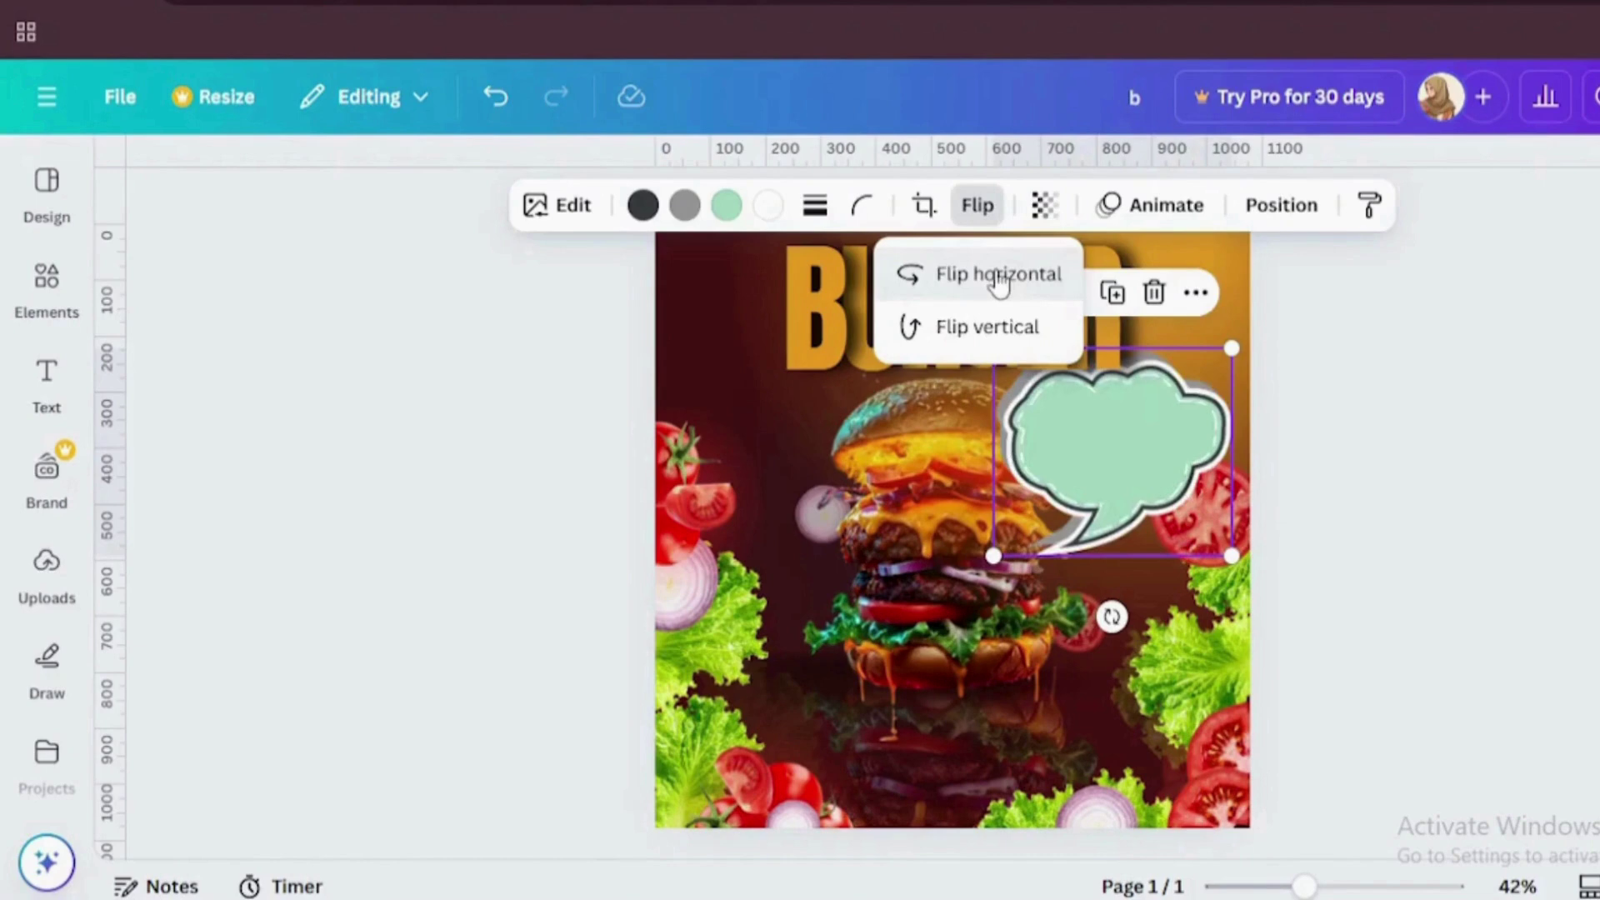
{"action": "left_click_drag", "start_coordinate": [1231, 348], "coordinate": [1114, 454]}
{"action": "left_click_drag", "start_coordinate": [1055, 519], "coordinate": [1115, 450]}
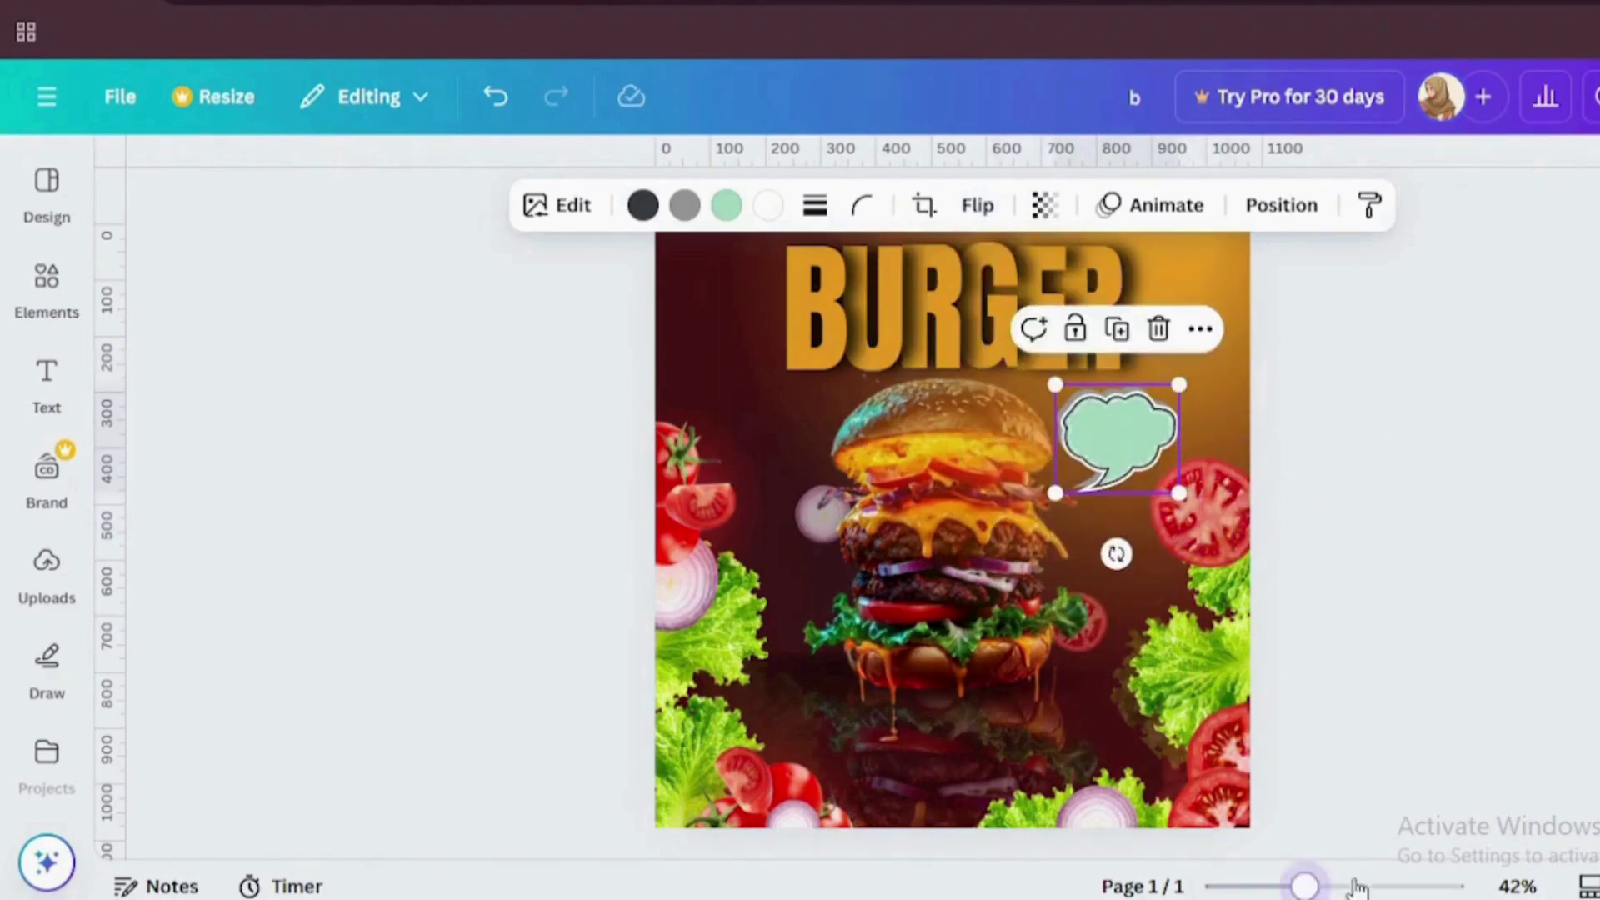
{"action": "left_click_drag", "start_coordinate": [1357, 888], "coordinate": [1346, 889]}
{"action": "scroll", "coordinate": [950, 516], "scroll_direction": "up", "scroll_amount": 2}
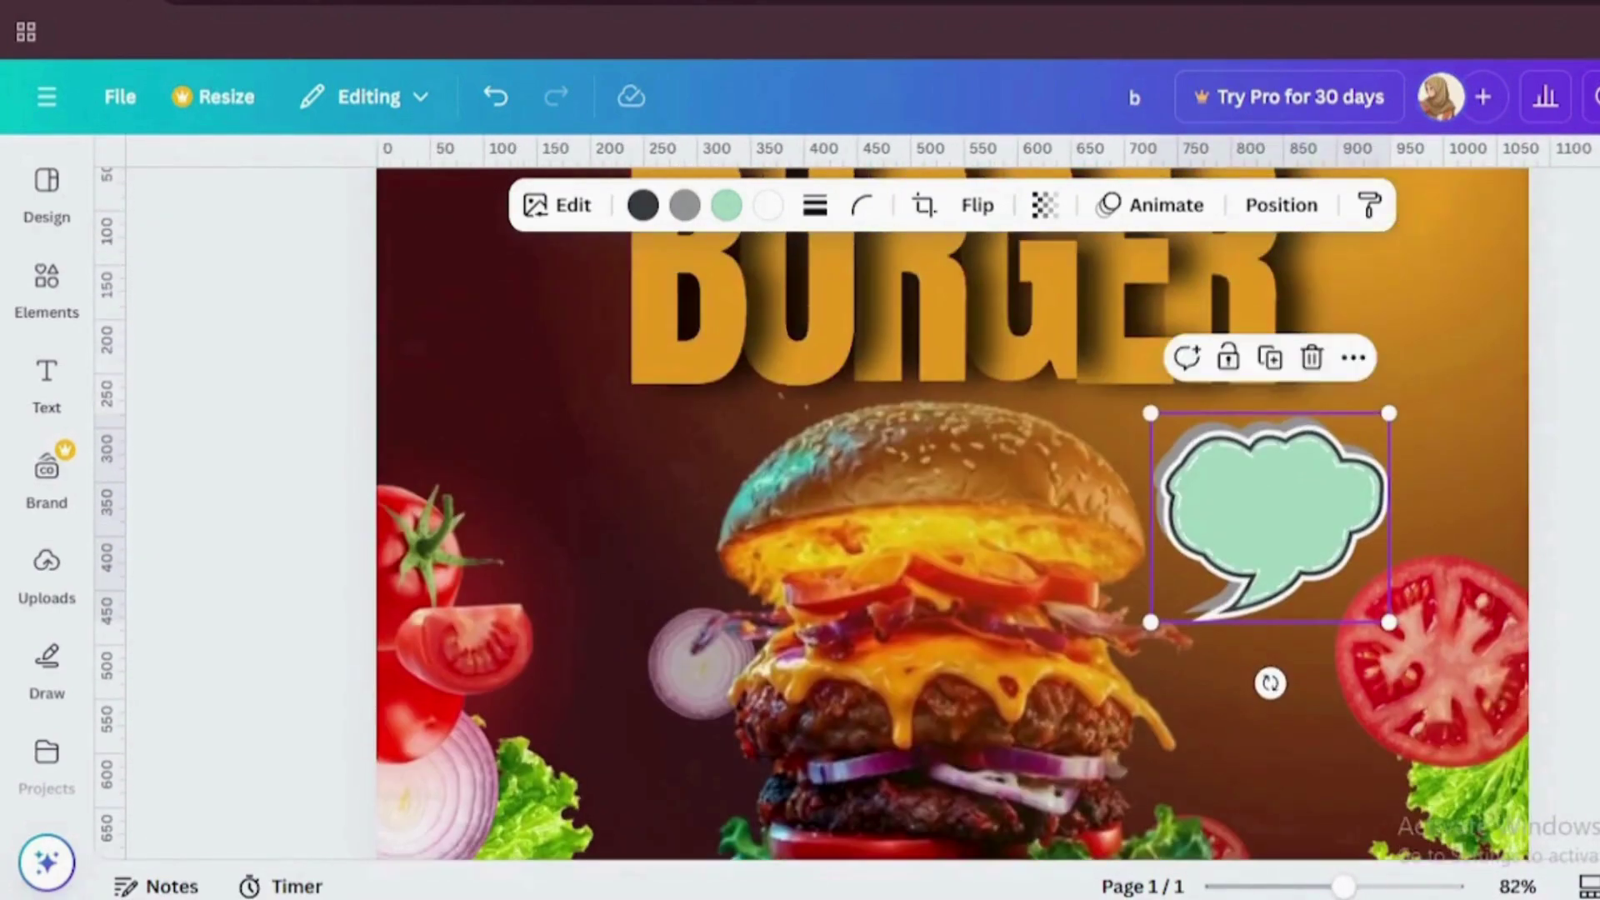
Step: Give the speech bubble a black outline and a red fill instead of mint green
{"action": "left_click", "coordinate": [642, 205]}
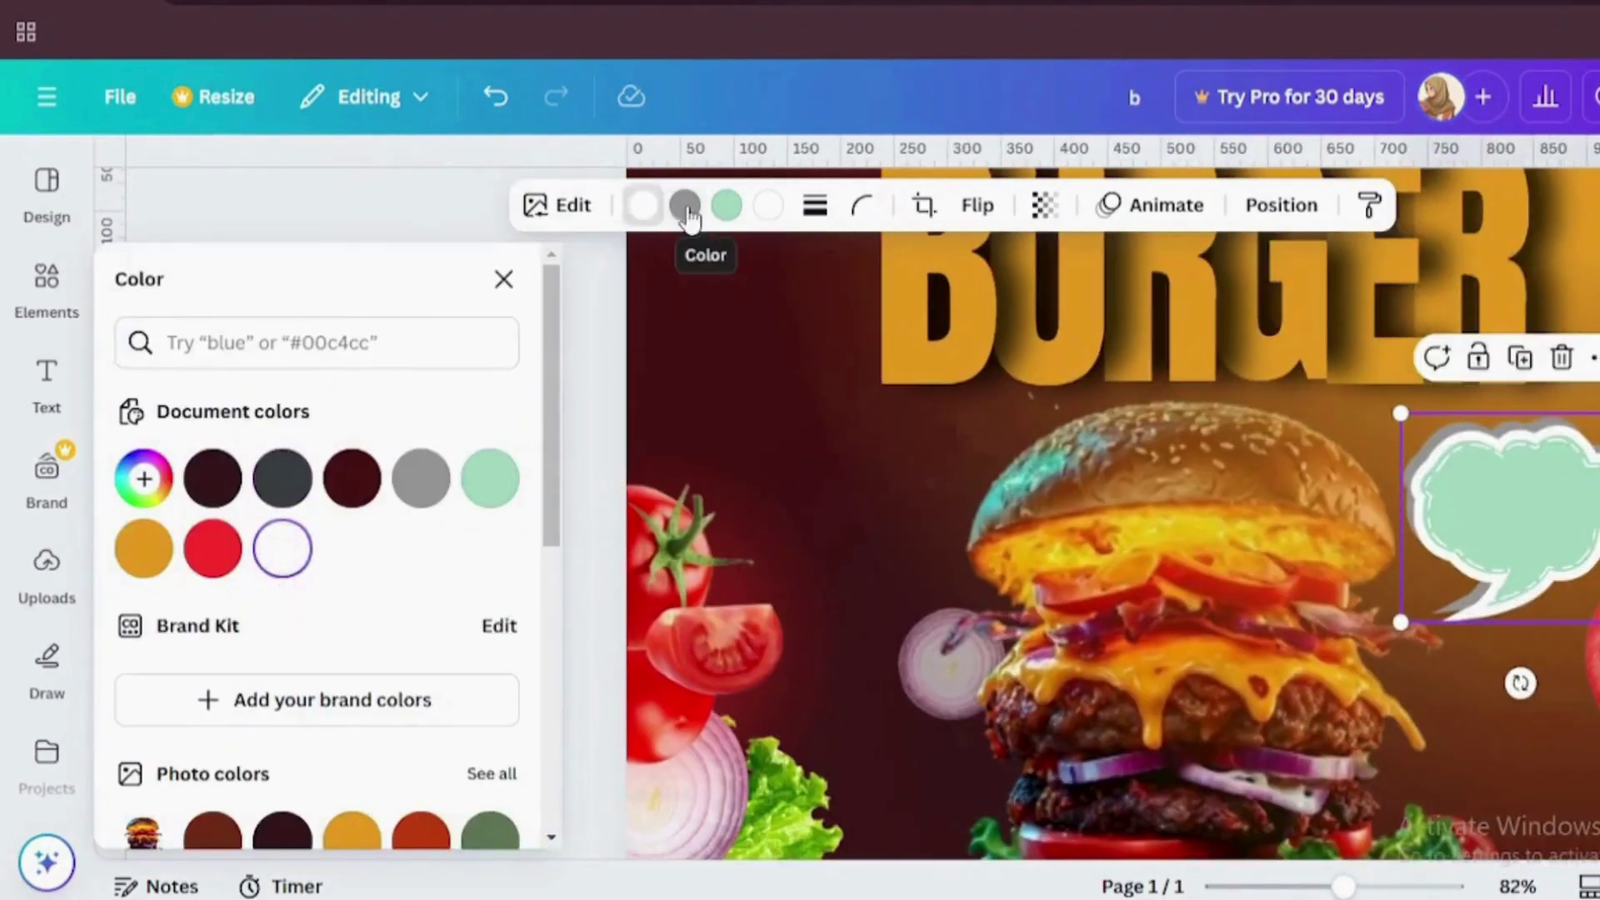
{"action": "scroll", "coordinate": [542, 550], "scroll_direction": "down", "scroll_amount": 7}
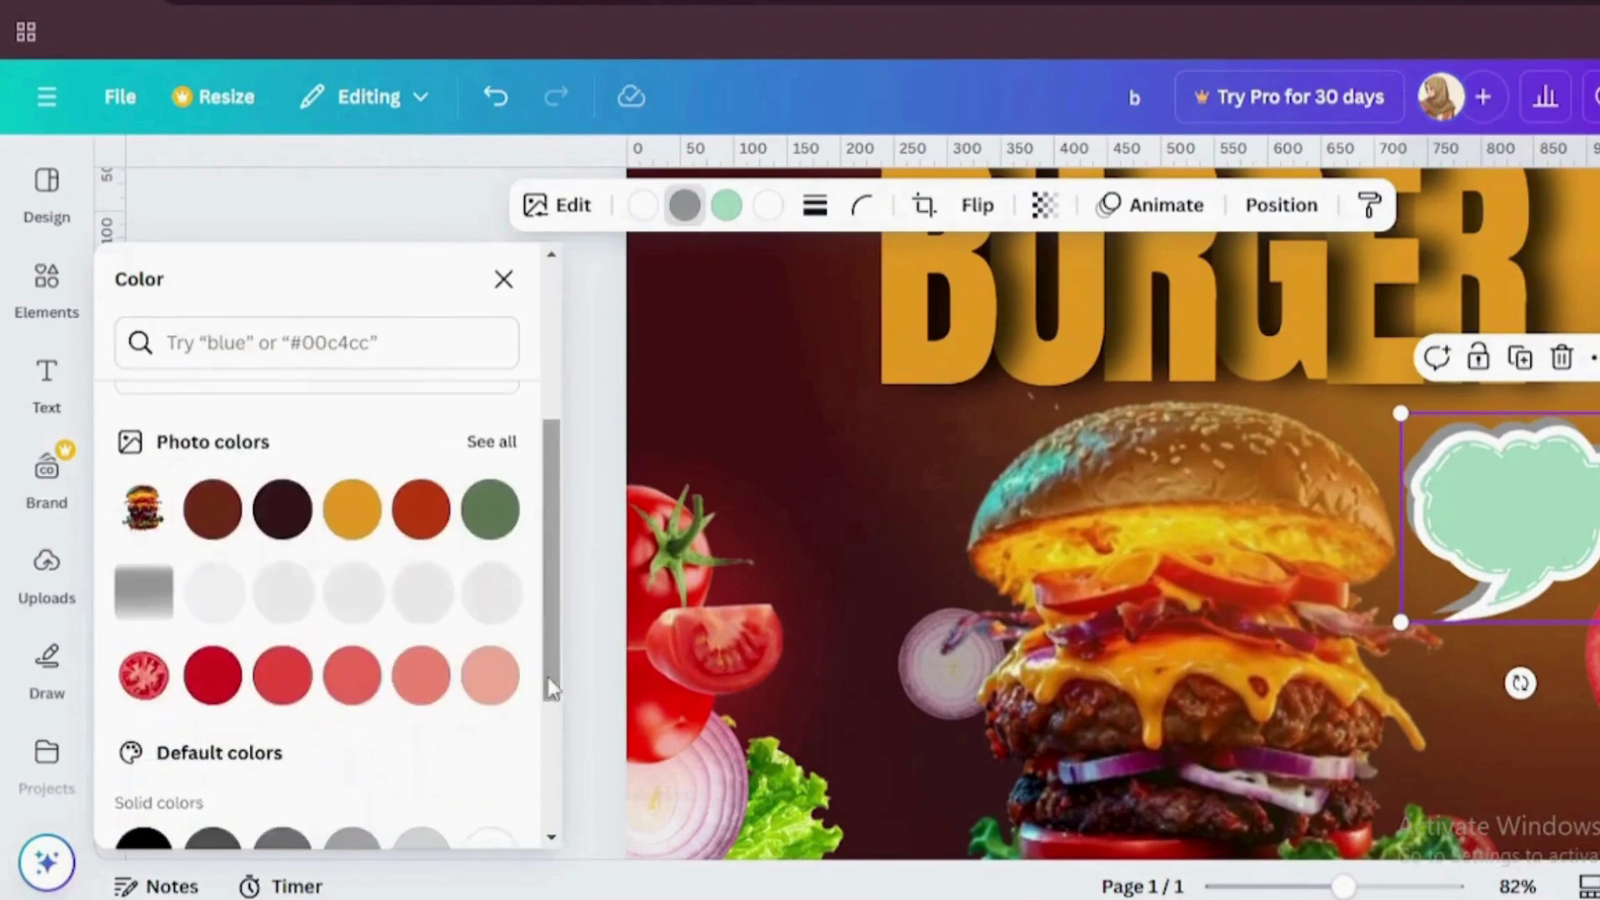
{"action": "left_click", "coordinate": [144, 586]}
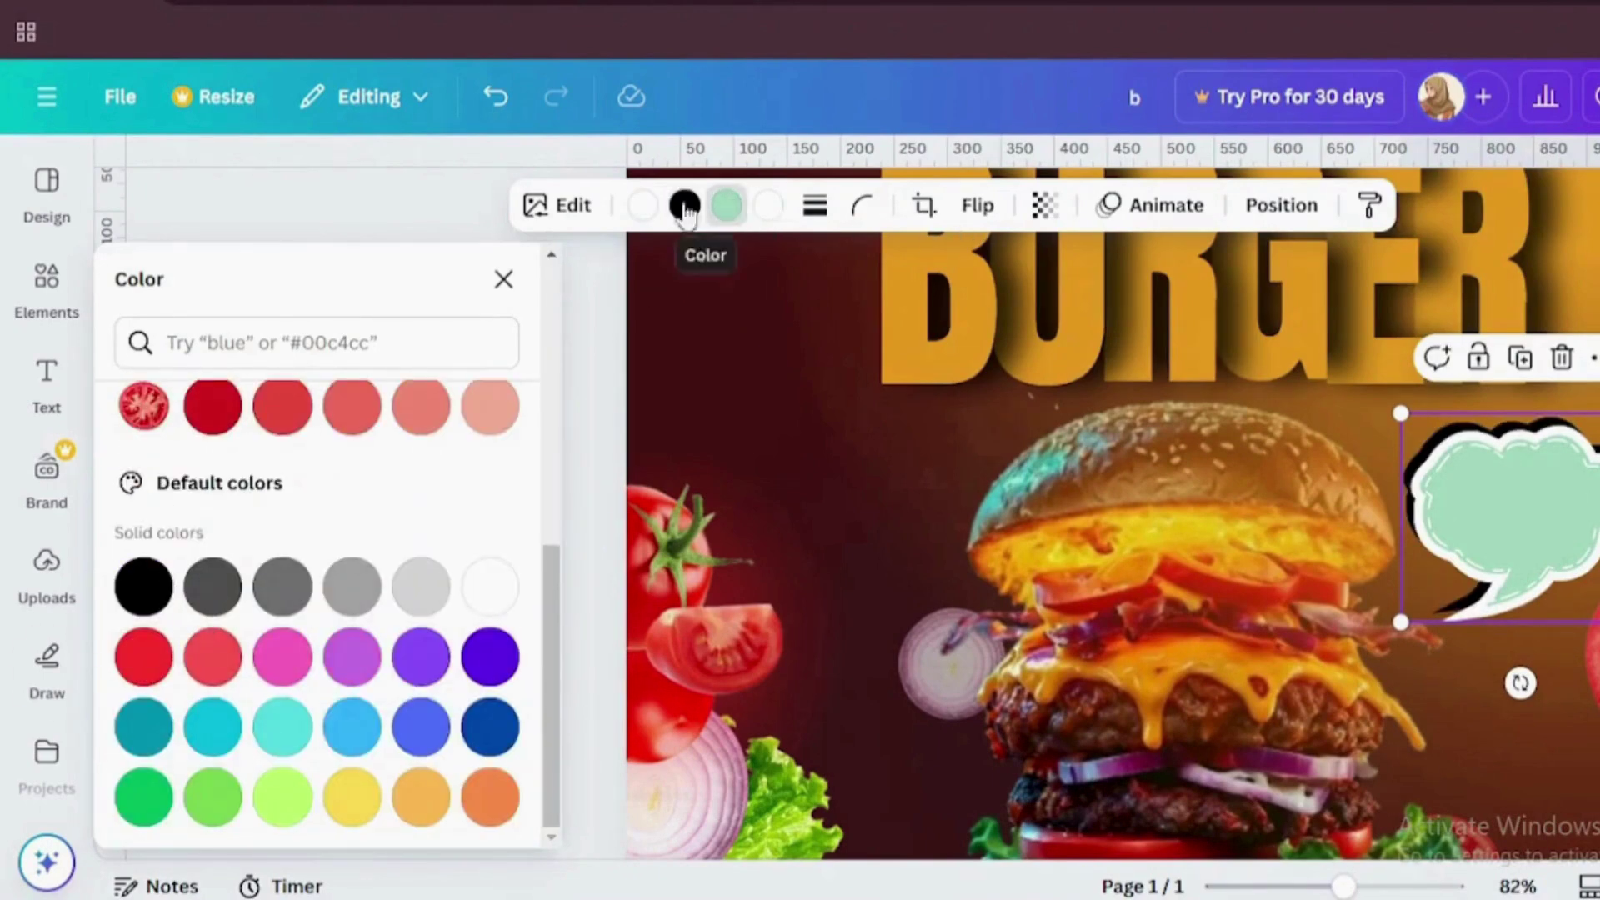
{"action": "left_click", "coordinate": [279, 410]}
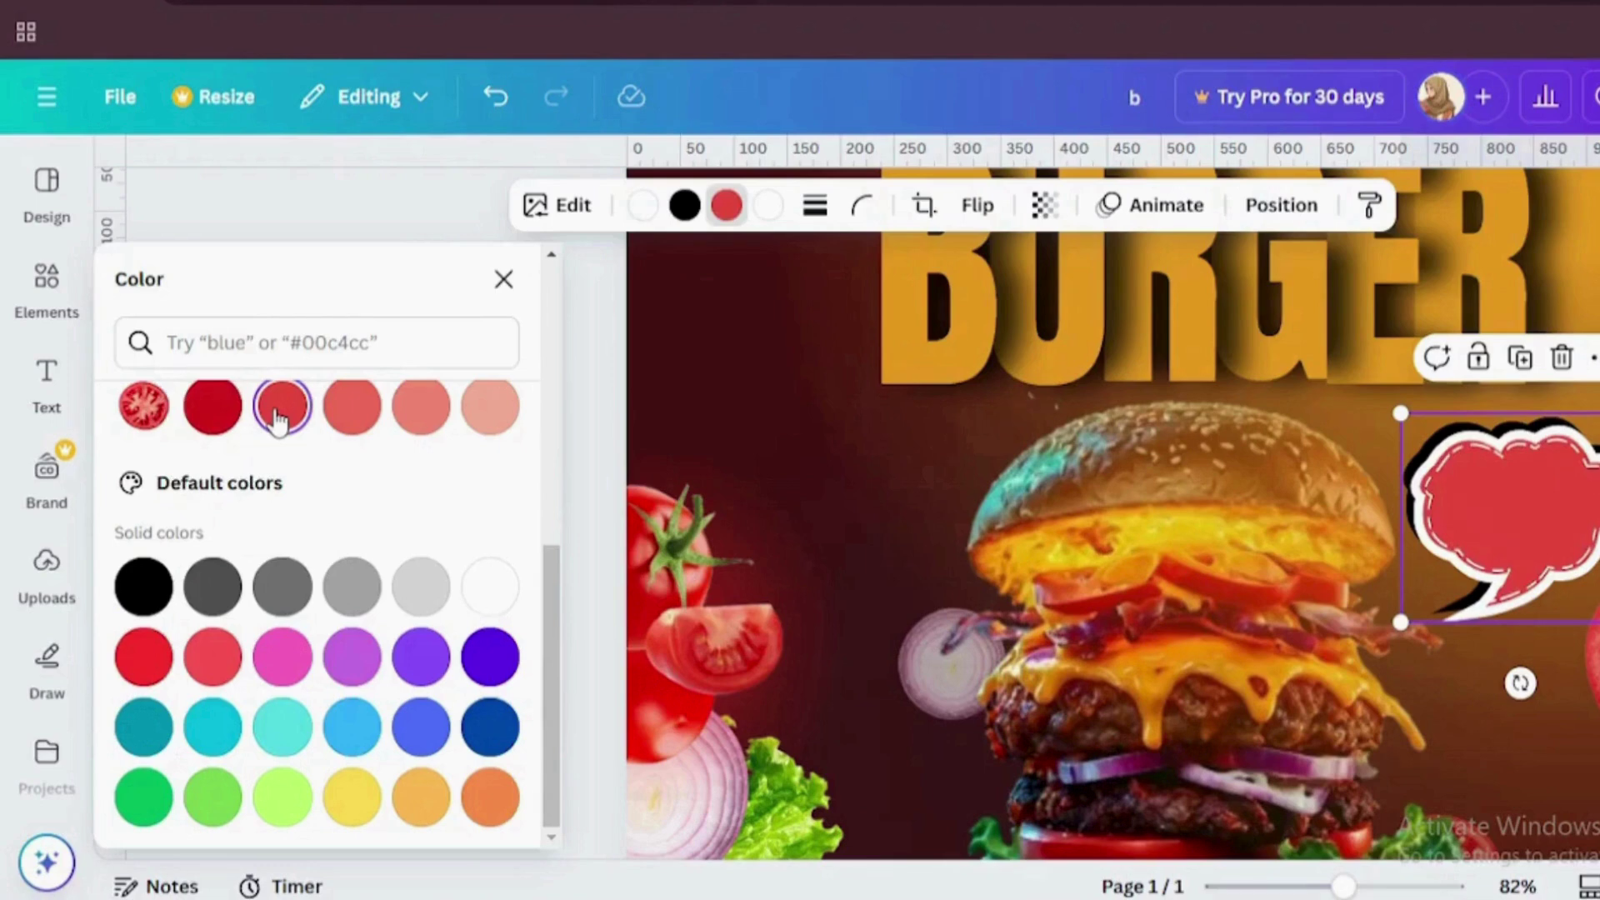
{"action": "left_click_drag", "start_coordinate": [548, 558], "coordinate": [547, 387]}
Step: Turn the bubble's white border brown and deepen the fill to a darker red
{"action": "left_click", "coordinate": [767, 205]}
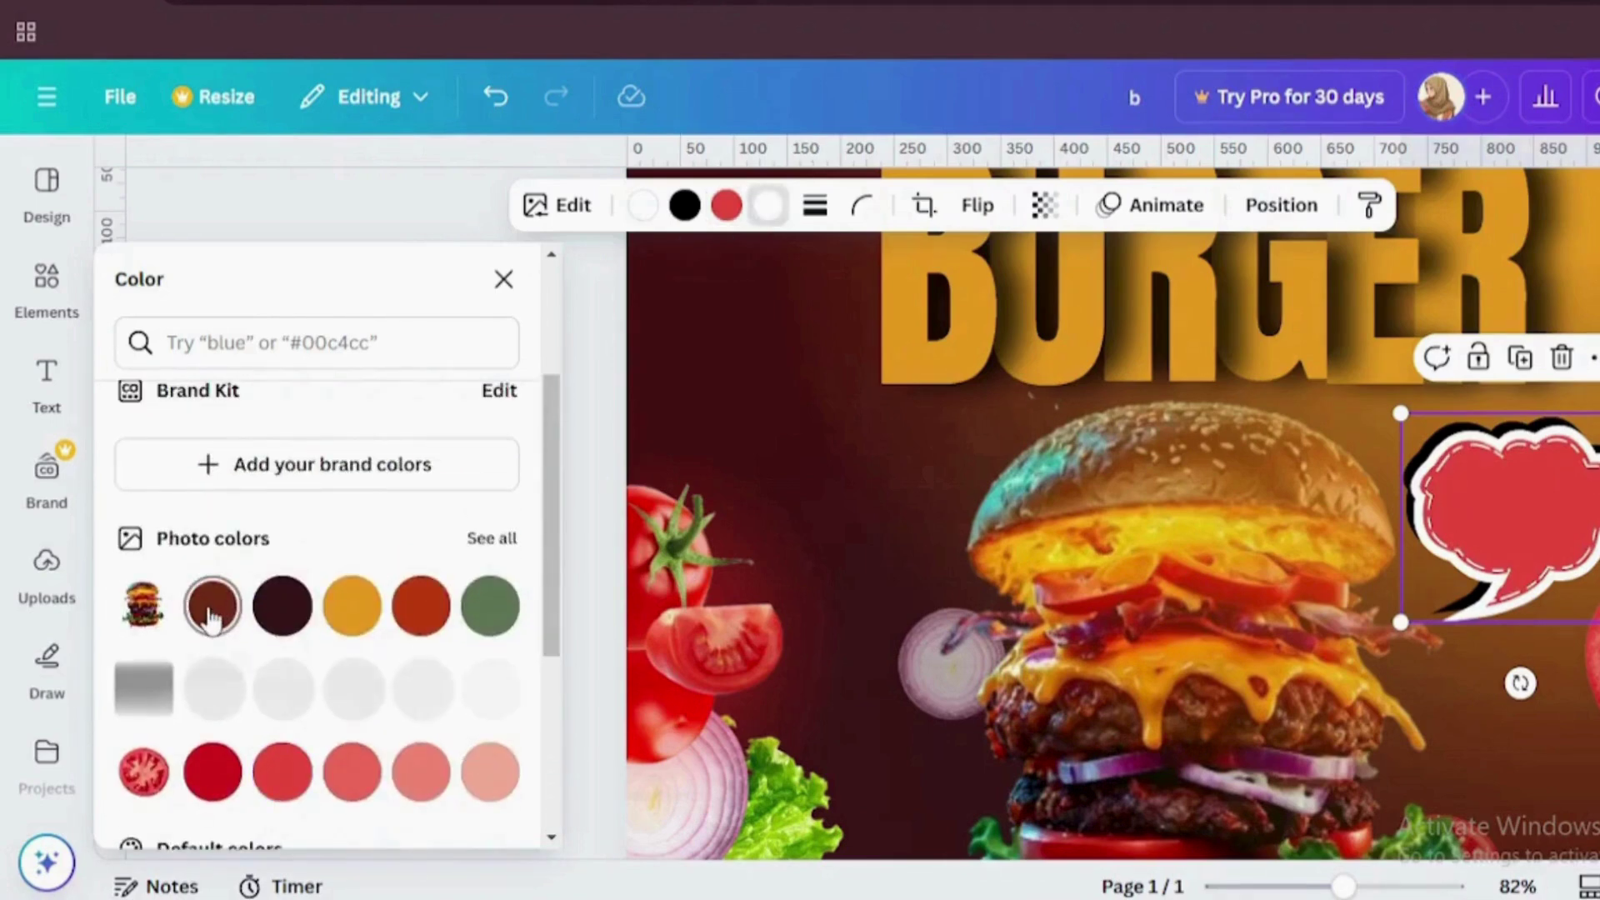
{"action": "left_click", "coordinate": [210, 613]}
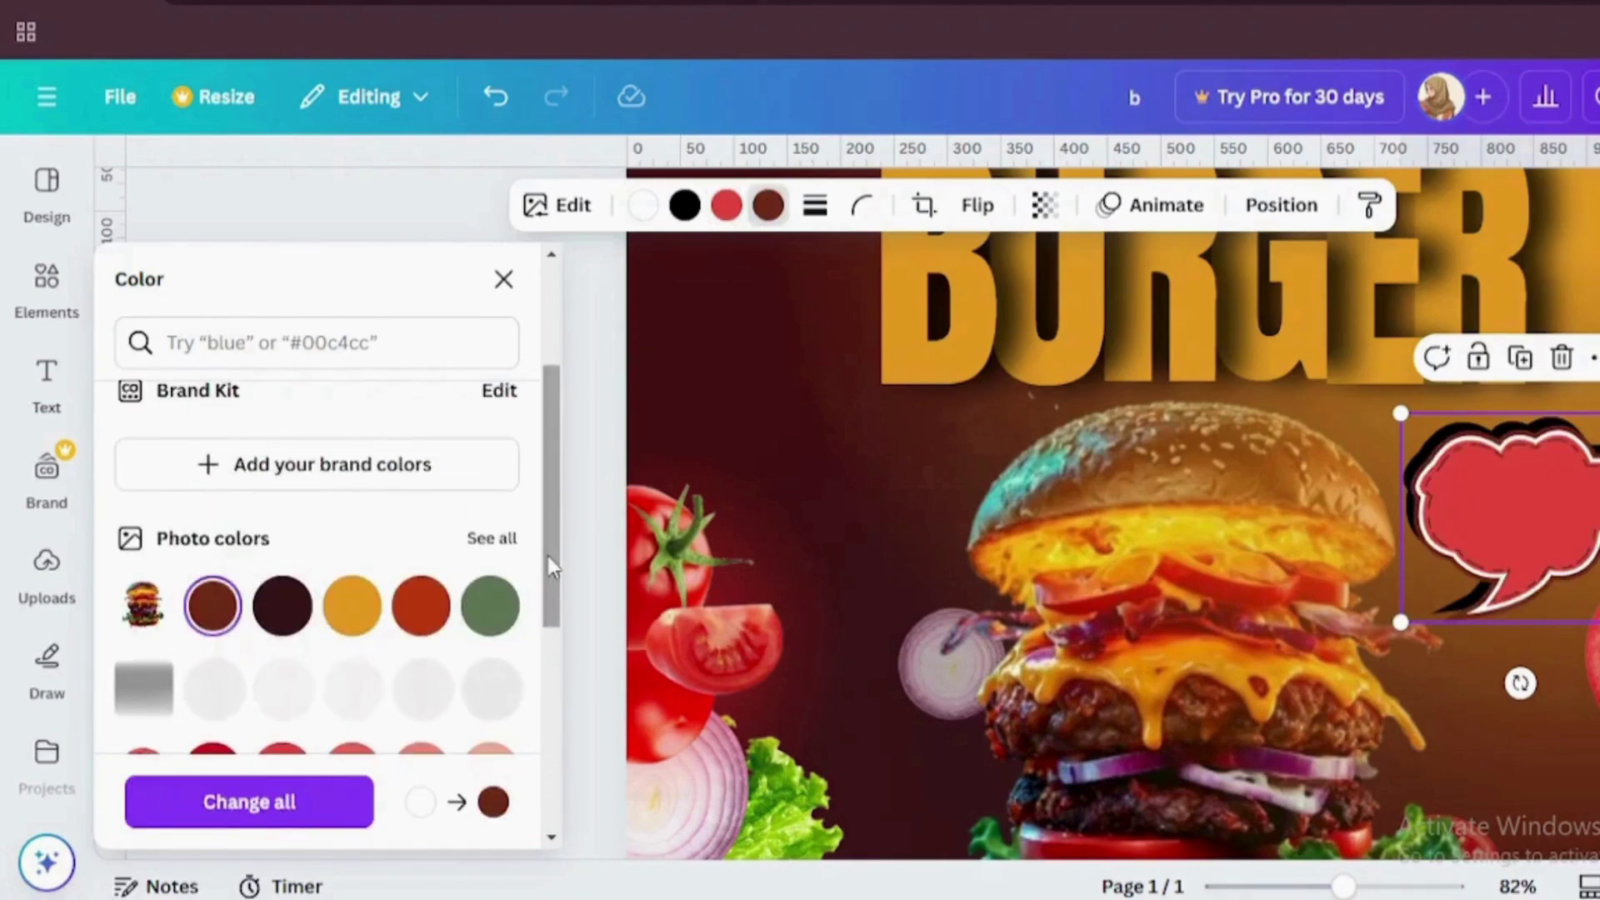
{"action": "left_click_drag", "start_coordinate": [551, 566], "coordinate": [553, 633]}
{"action": "left_click", "coordinate": [725, 205]}
{"action": "left_click", "coordinate": [214, 654]}
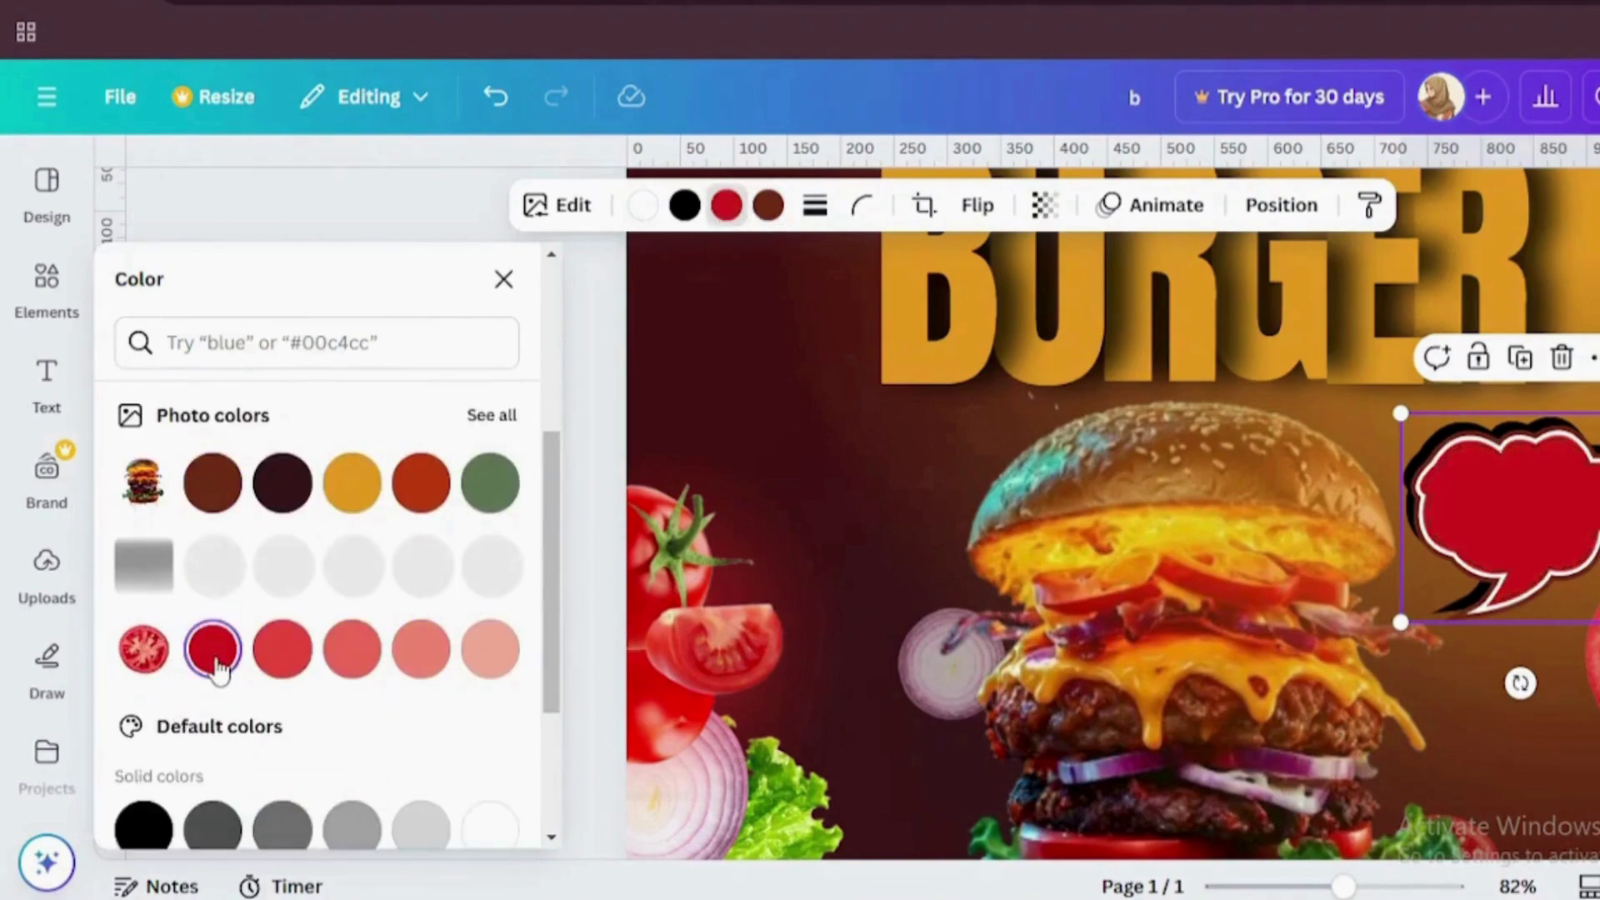
{"action": "left_click", "coordinate": [502, 284]}
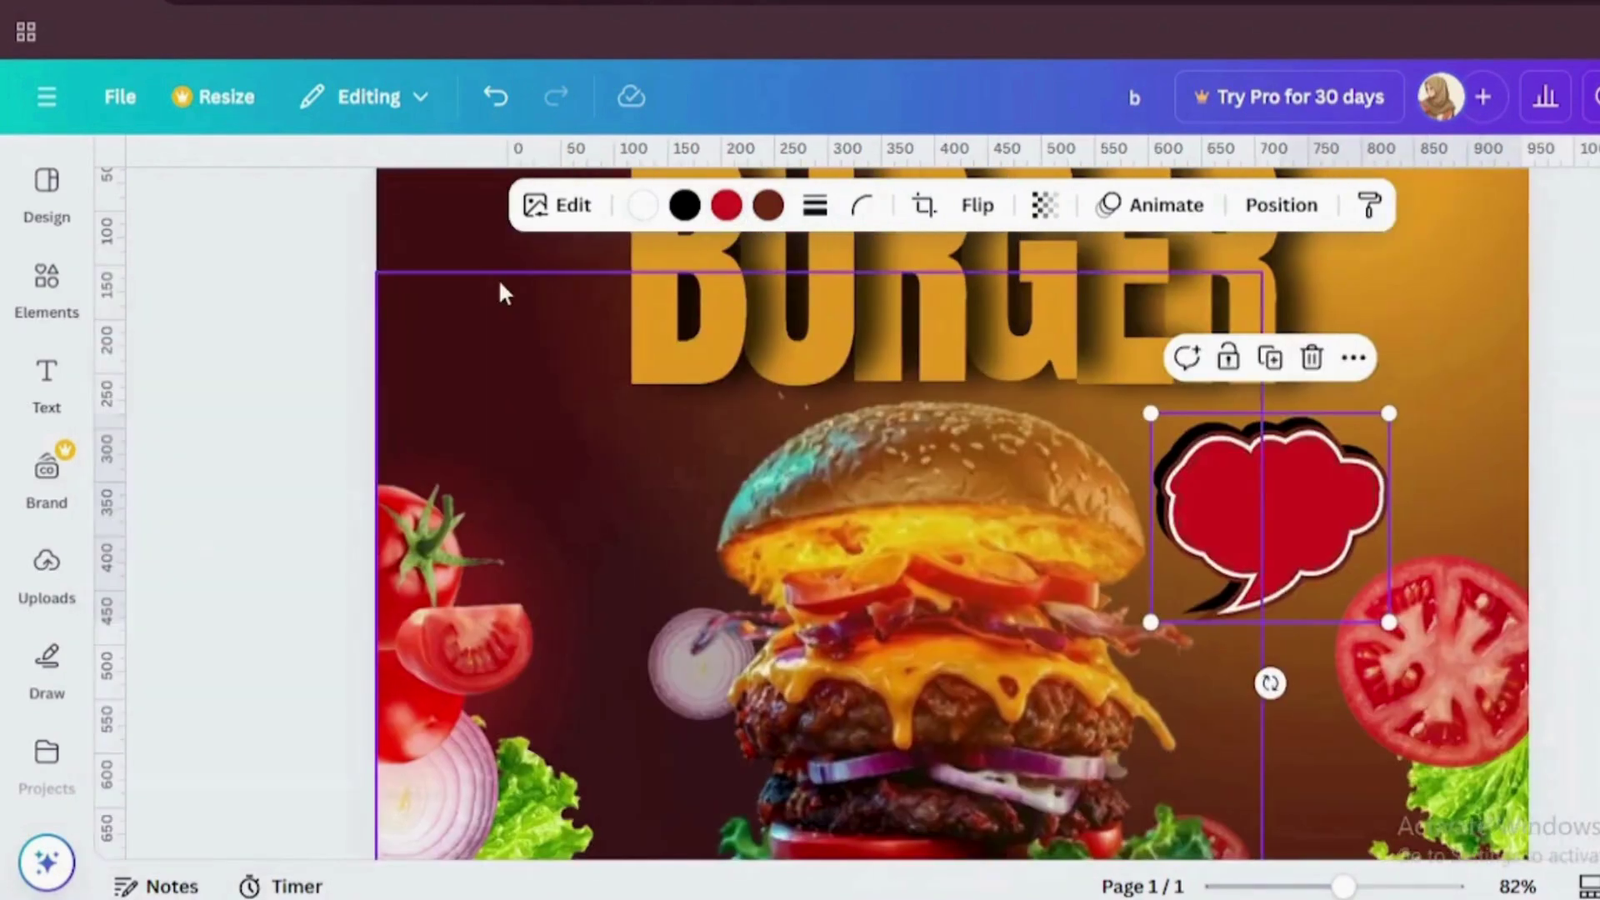
Step: Add a heading reading 'TK' set in the Anton font
{"action": "left_click", "coordinate": [53, 390]}
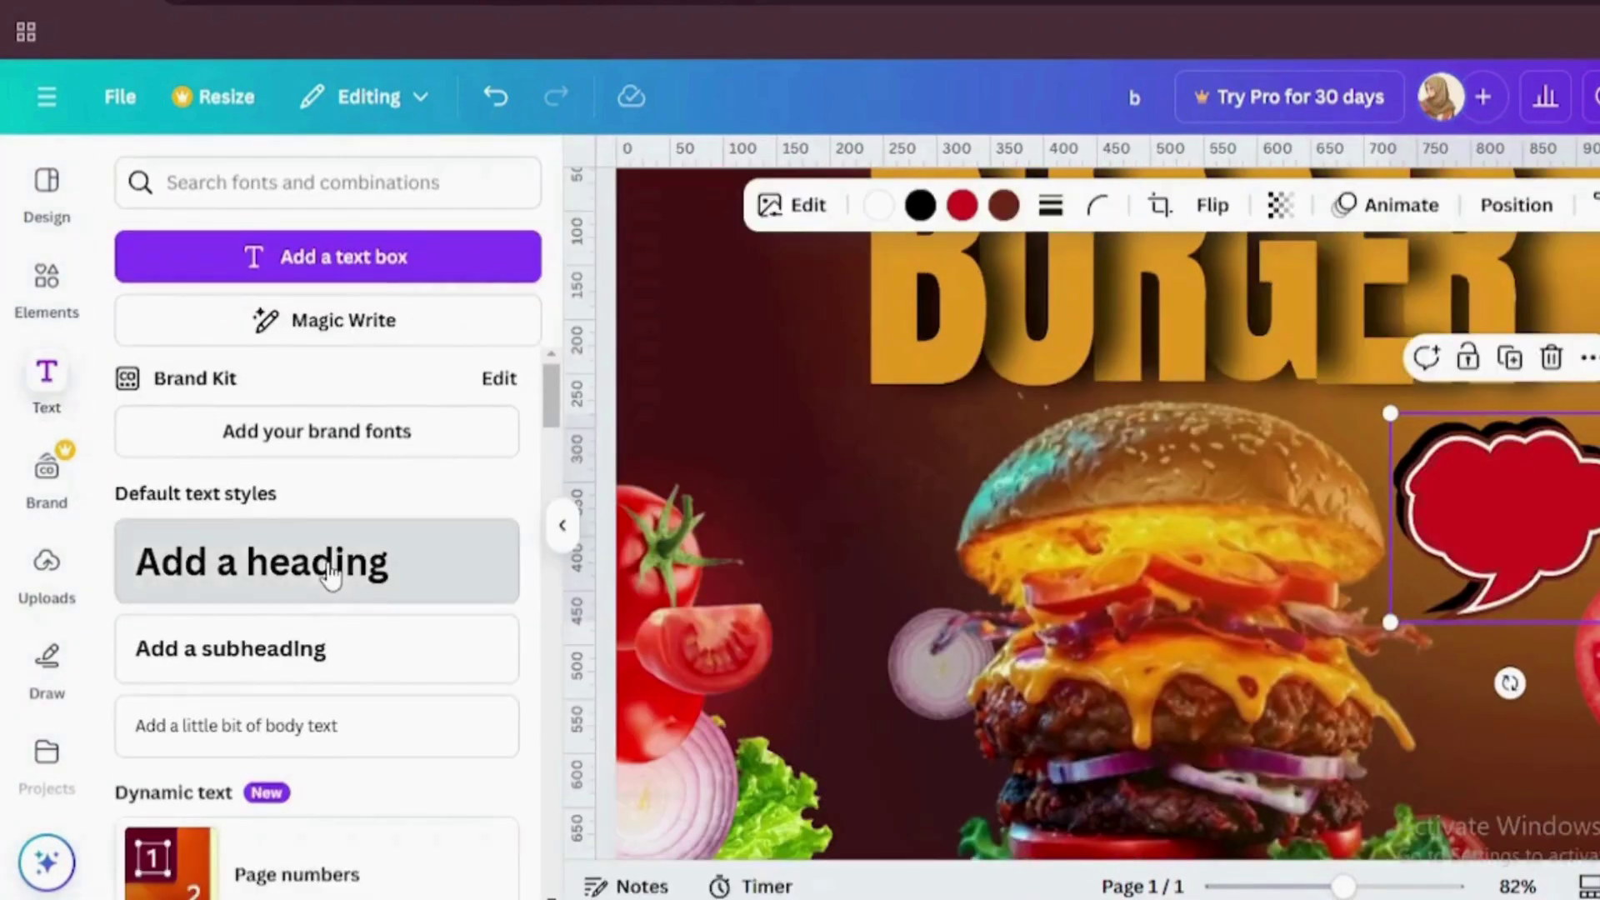
{"action": "left_click", "coordinate": [330, 575]}
{"action": "left_click", "coordinate": [562, 525]}
{"action": "type", "text": "TK"}
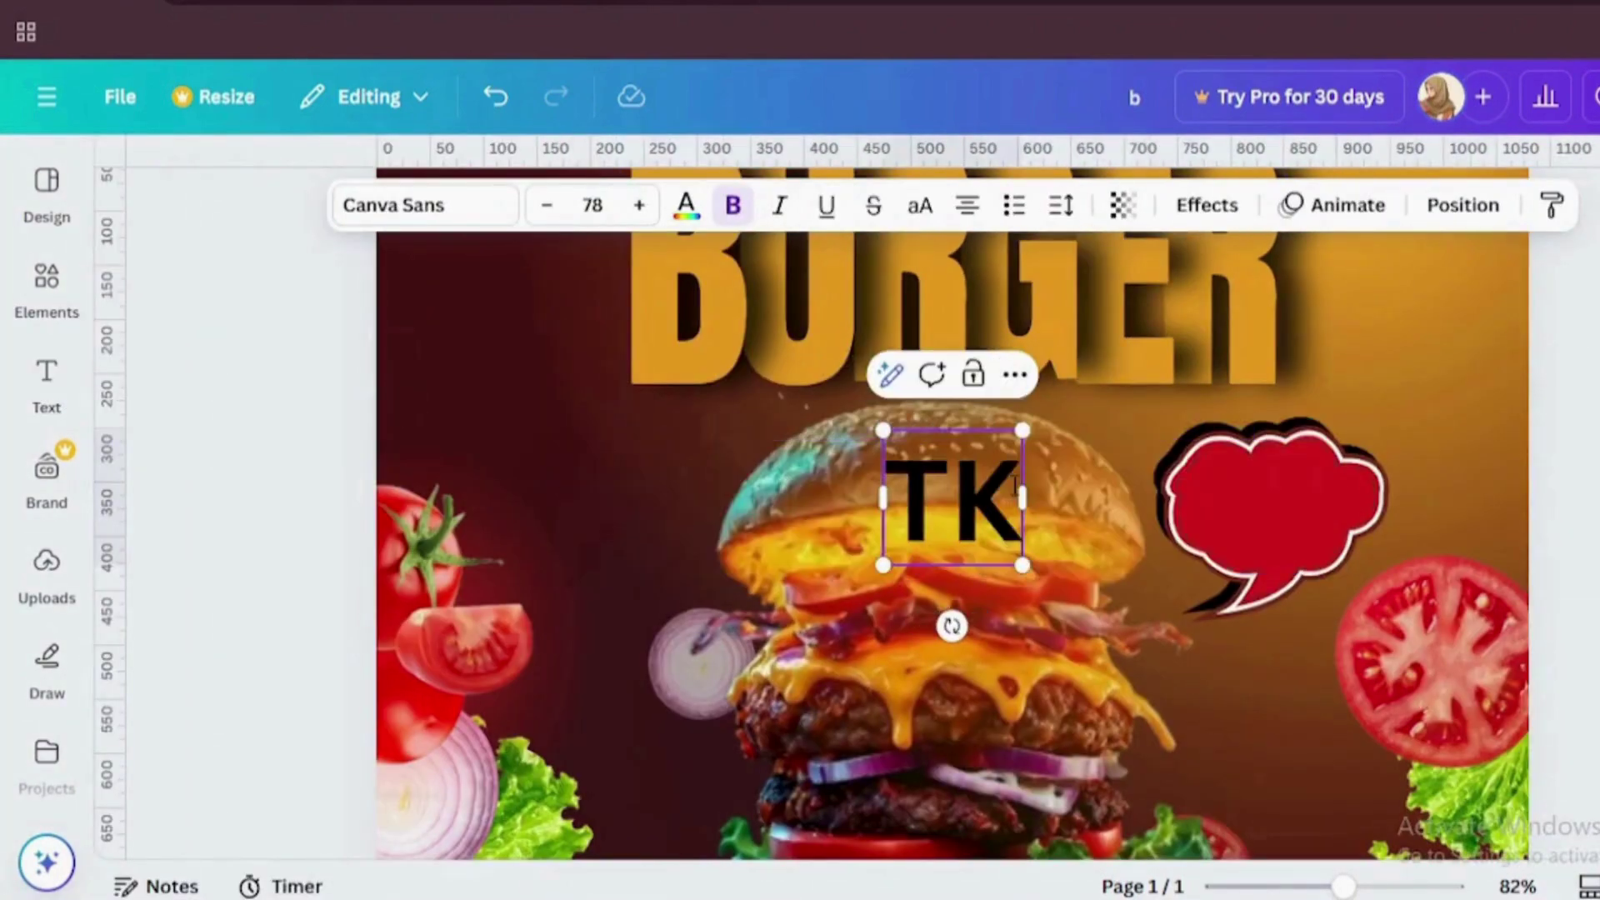
{"action": "left_click", "coordinate": [488, 214]}
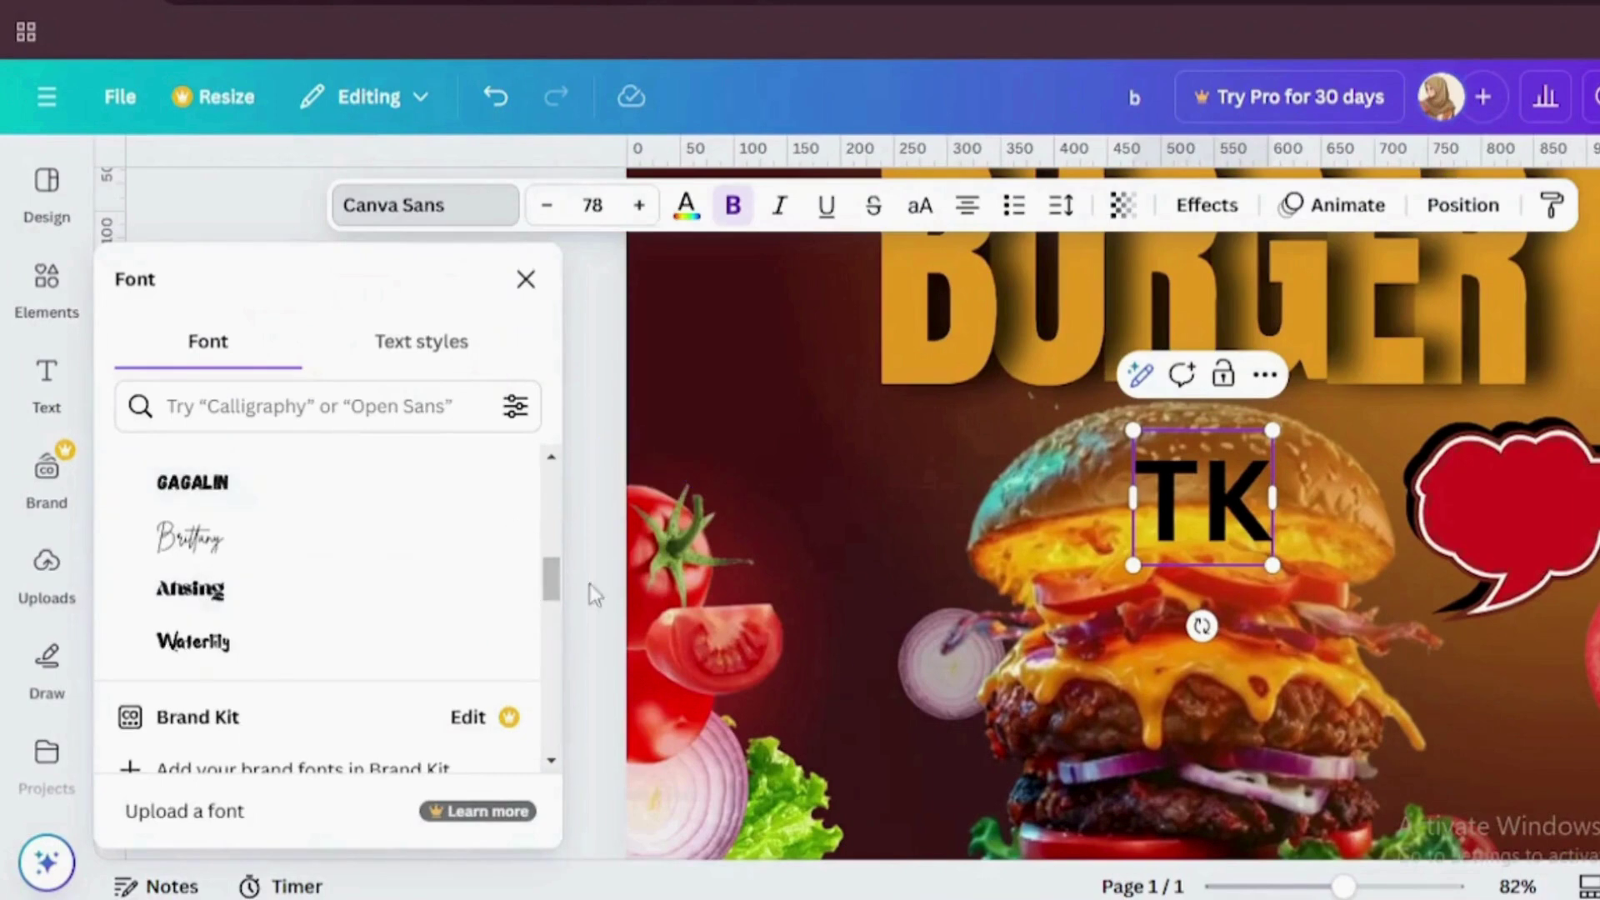
{"action": "left_click_drag", "start_coordinate": [551, 578], "coordinate": [550, 492]}
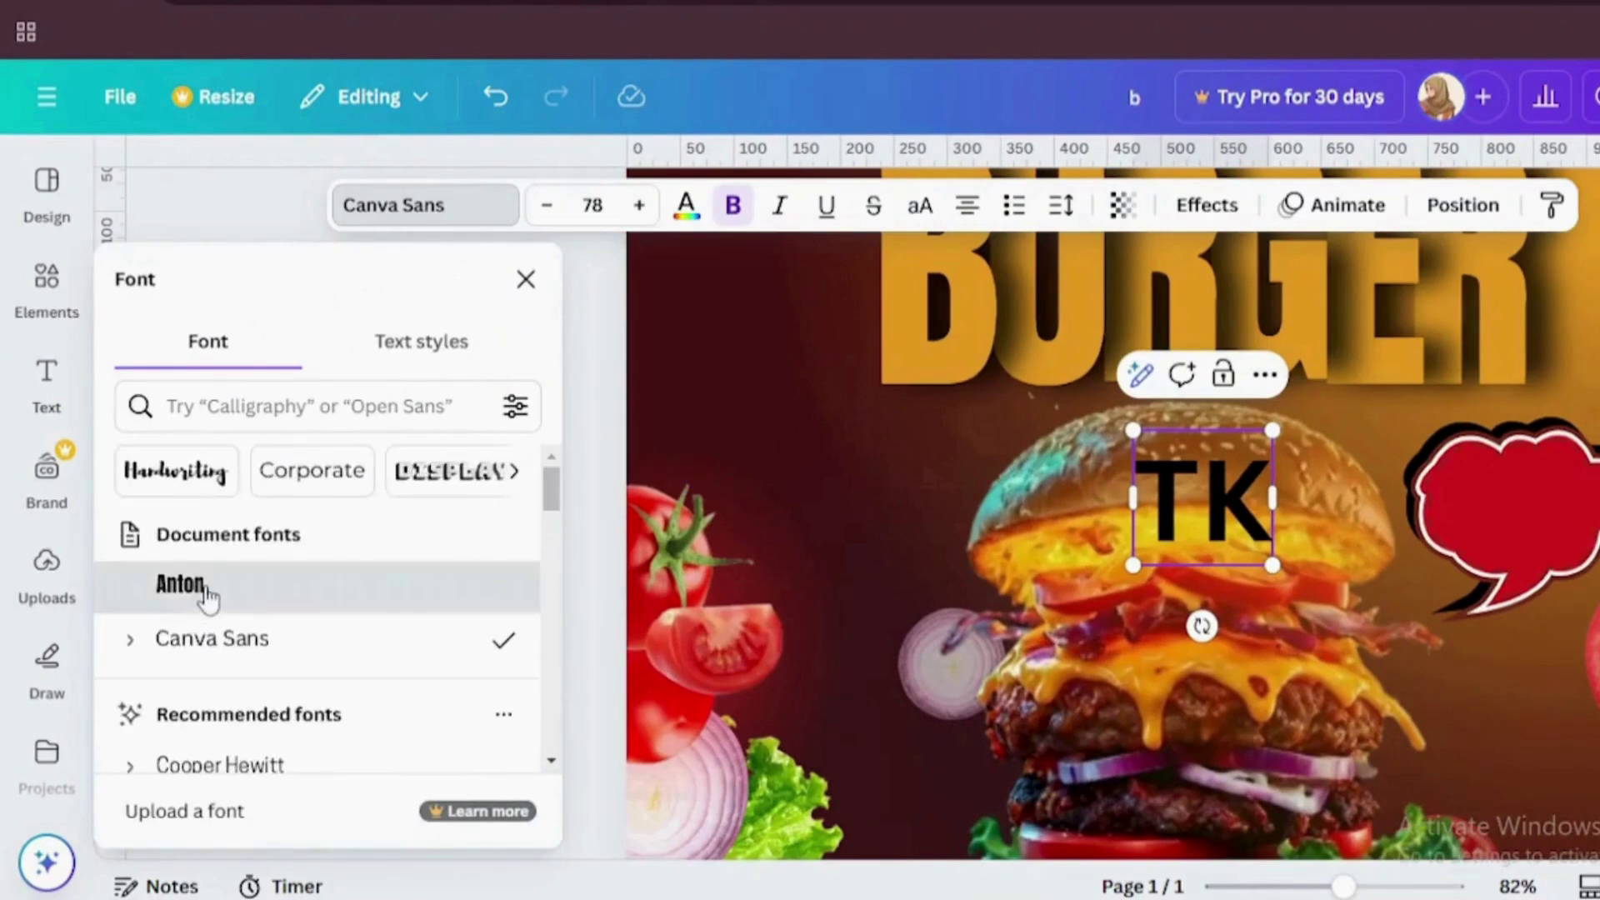
{"action": "left_click", "coordinate": [192, 585]}
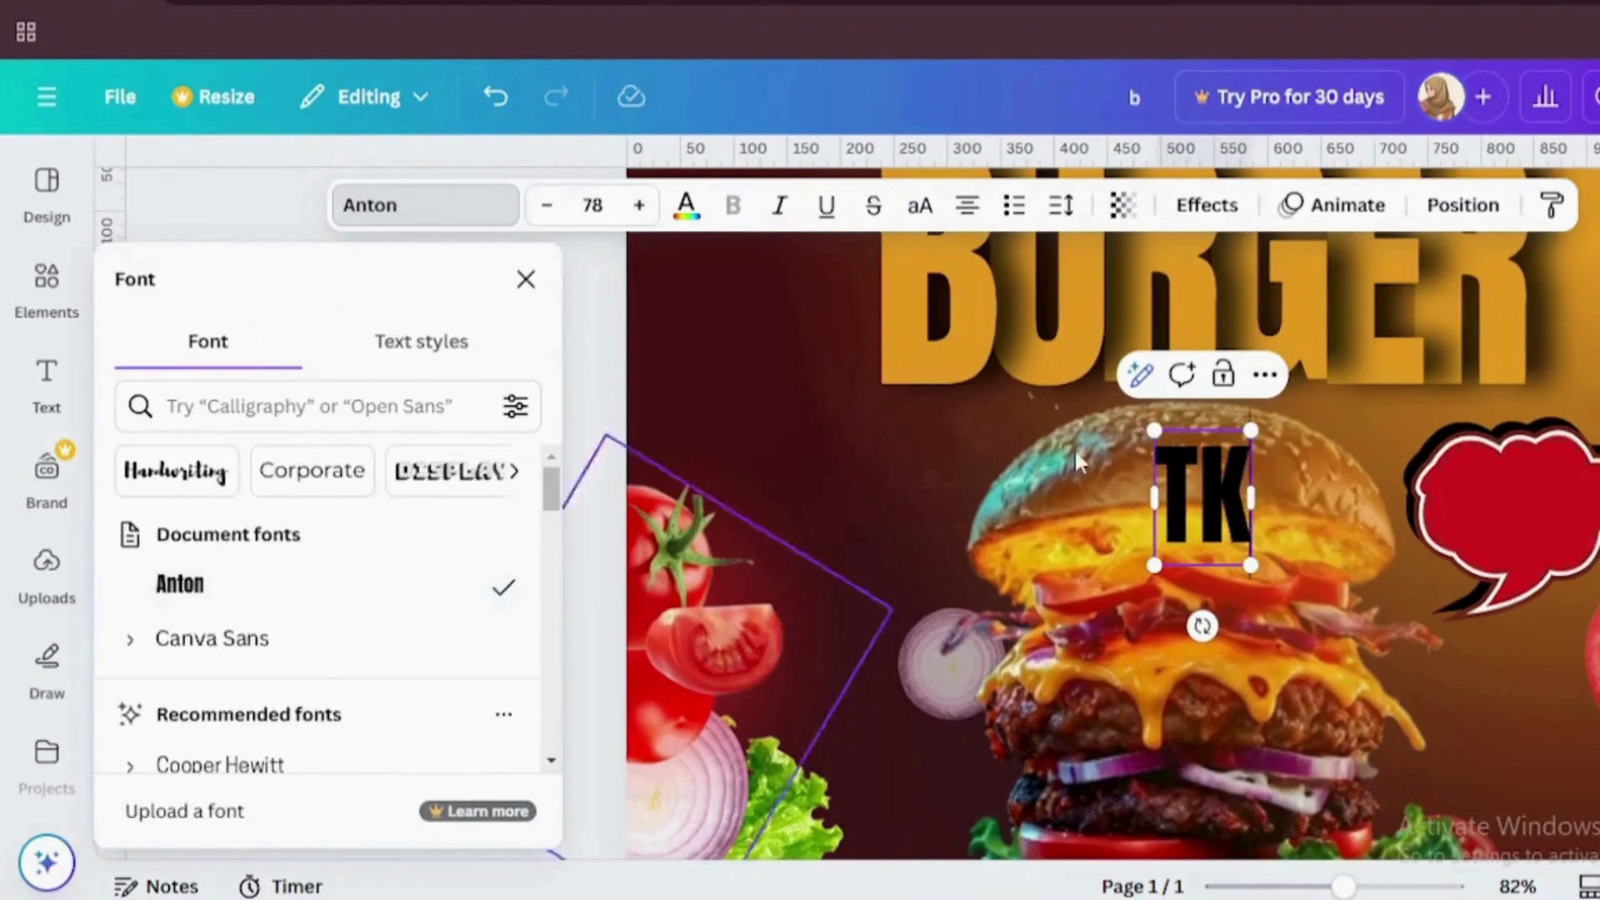
{"action": "left_click", "coordinate": [1344, 529]}
Step: Move the TK text into the red speech bubble and shrink it to fit
{"action": "left_click_drag", "start_coordinate": [975, 496], "coordinate": [1261, 508]}
{"action": "left_click_drag", "start_coordinate": [1183, 435], "coordinate": [1245, 457]}
{"action": "left_click", "coordinate": [548, 207]}
{"action": "left_click", "coordinate": [549, 208]}
{"action": "left_click", "coordinate": [549, 208]}
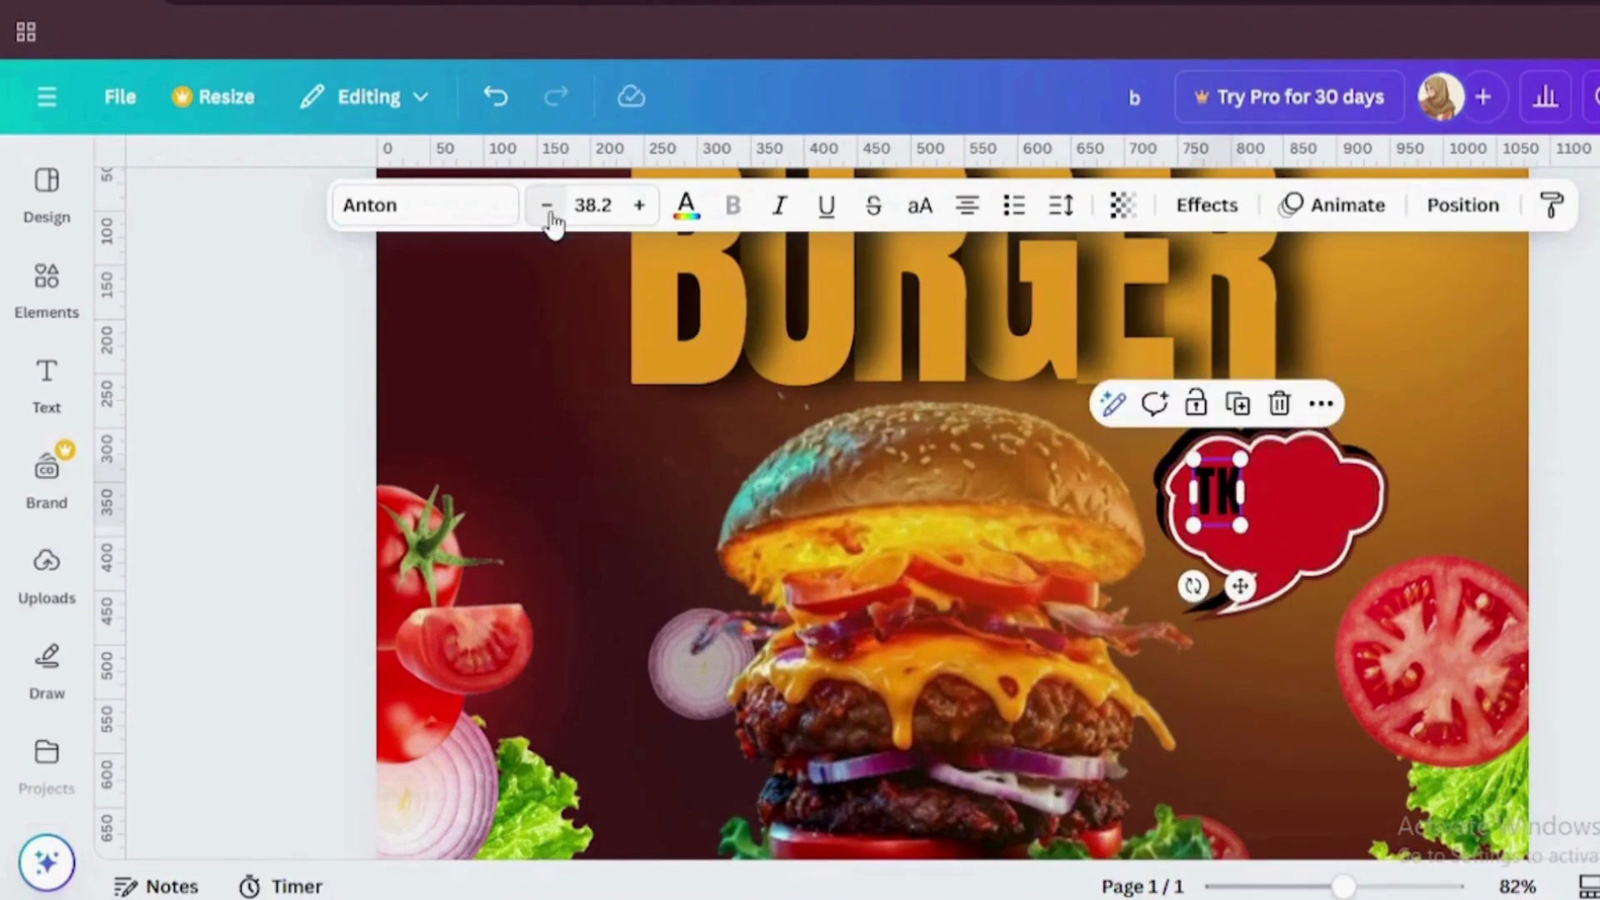
Step: Duplicate TK, enlarge the copy, change it to white '99' and place it beside TK
{"action": "left_click", "coordinate": [1237, 403]}
{"action": "left_click_drag", "start_coordinate": [1242, 504], "coordinate": [1354, 467]}
{"action": "double_click", "coordinate": [1302, 498]}
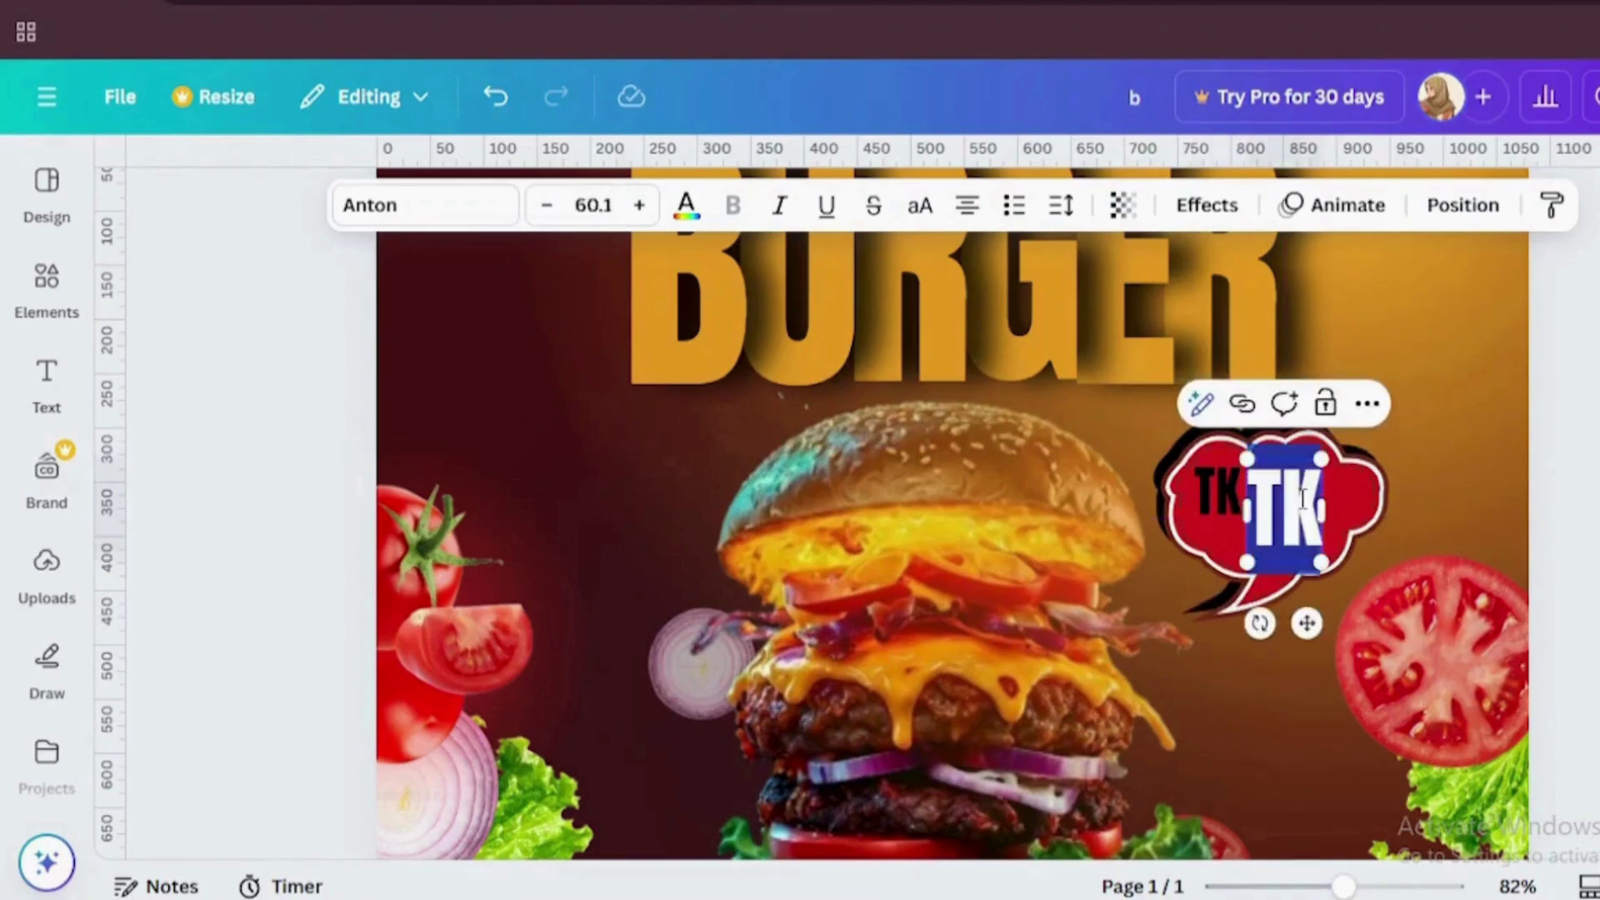
{"action": "type", "text": "99"}
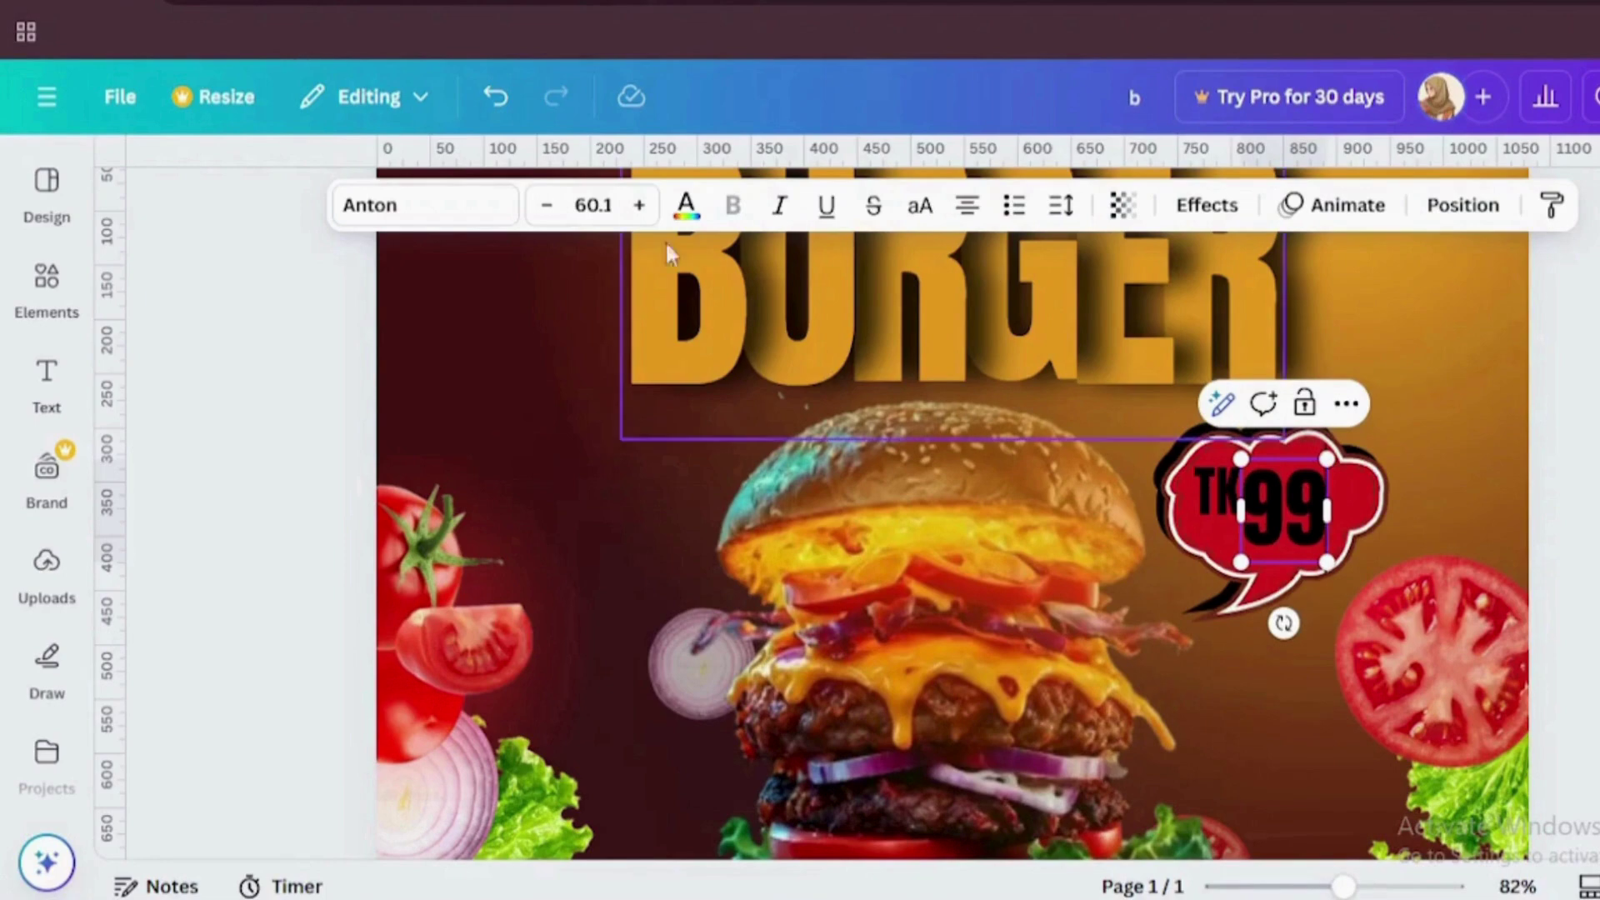
{"action": "left_click", "coordinate": [686, 205]}
{"action": "left_click", "coordinate": [284, 550]}
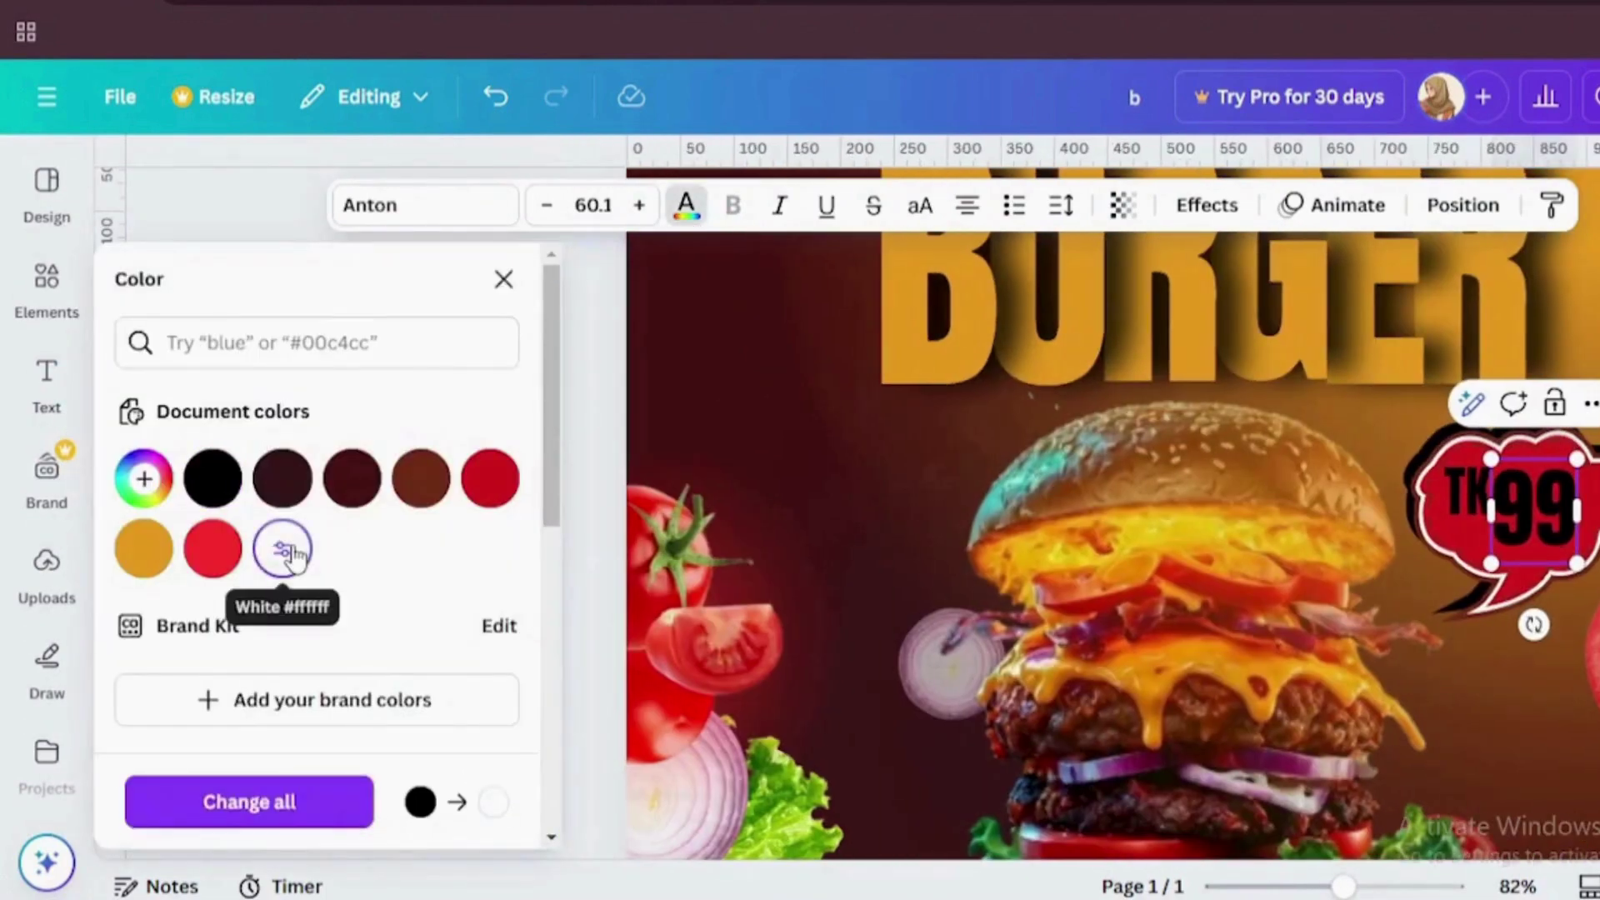
{"action": "left_click", "coordinate": [1467, 533]}
{"action": "left_click_drag", "start_coordinate": [1279, 519], "coordinate": [1233, 497]}
{"action": "left_click", "coordinate": [1287, 525]}
{"action": "left_click", "coordinate": [1225, 498]}
{"action": "left_click", "coordinate": [1589, 482]}
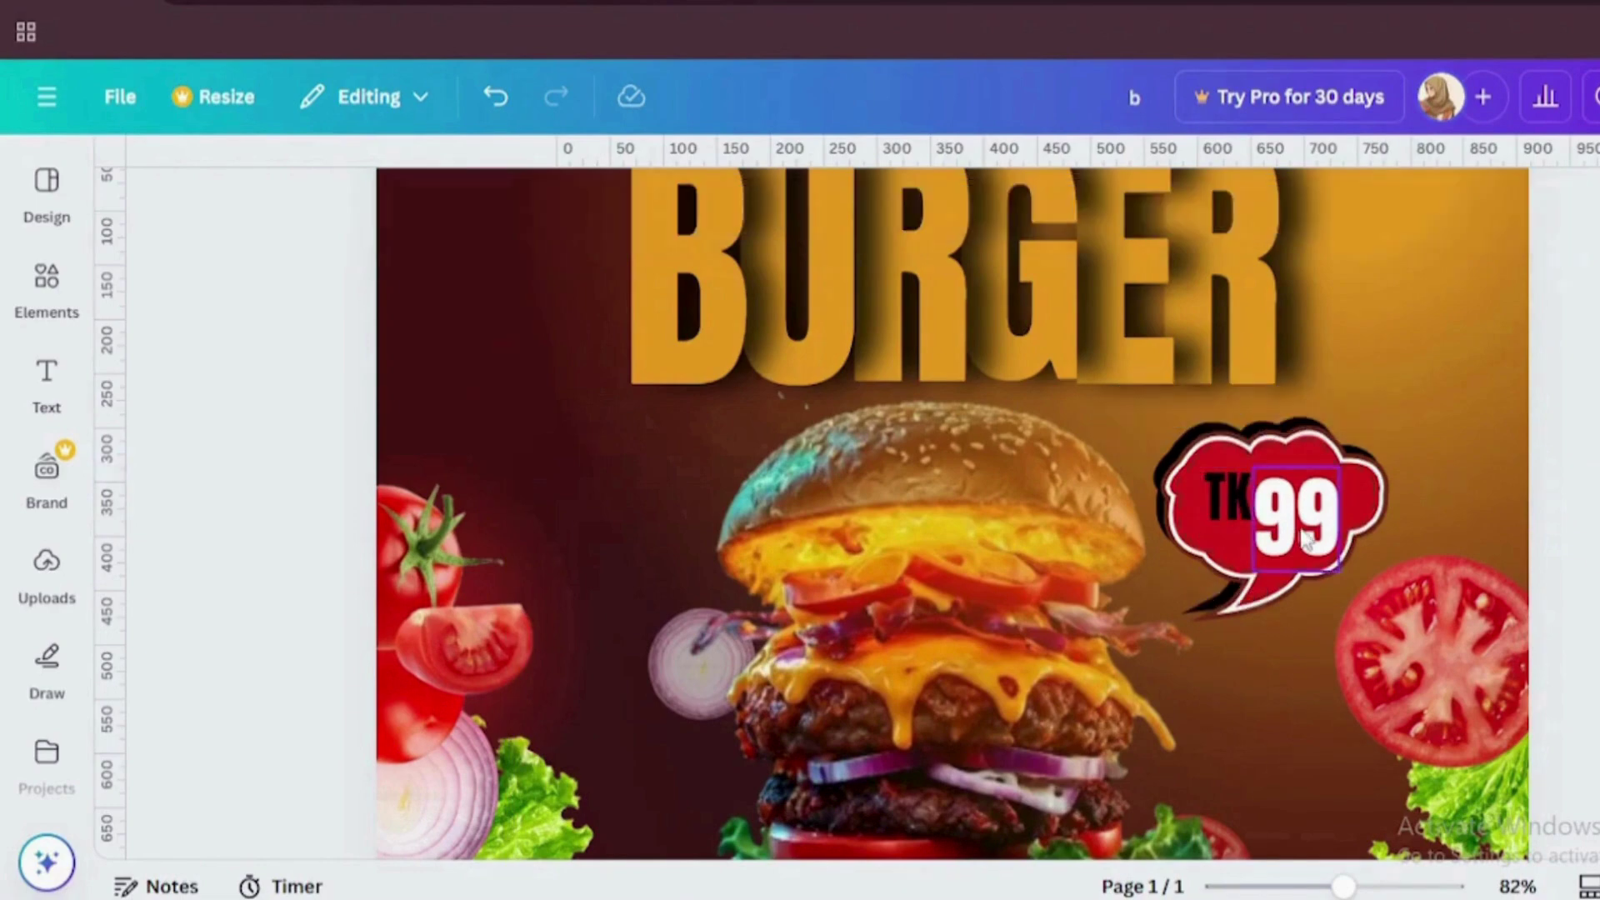
{"action": "key", "text": "ctrl+z"}
Step: Zoom out with the zoom slider until the whole burger post fits on screen
{"action": "left_click_drag", "start_coordinate": [1345, 888], "coordinate": [1325, 890]}
{"action": "scroll", "coordinate": [952, 513], "scroll_direction": "down", "scroll_amount": 4}
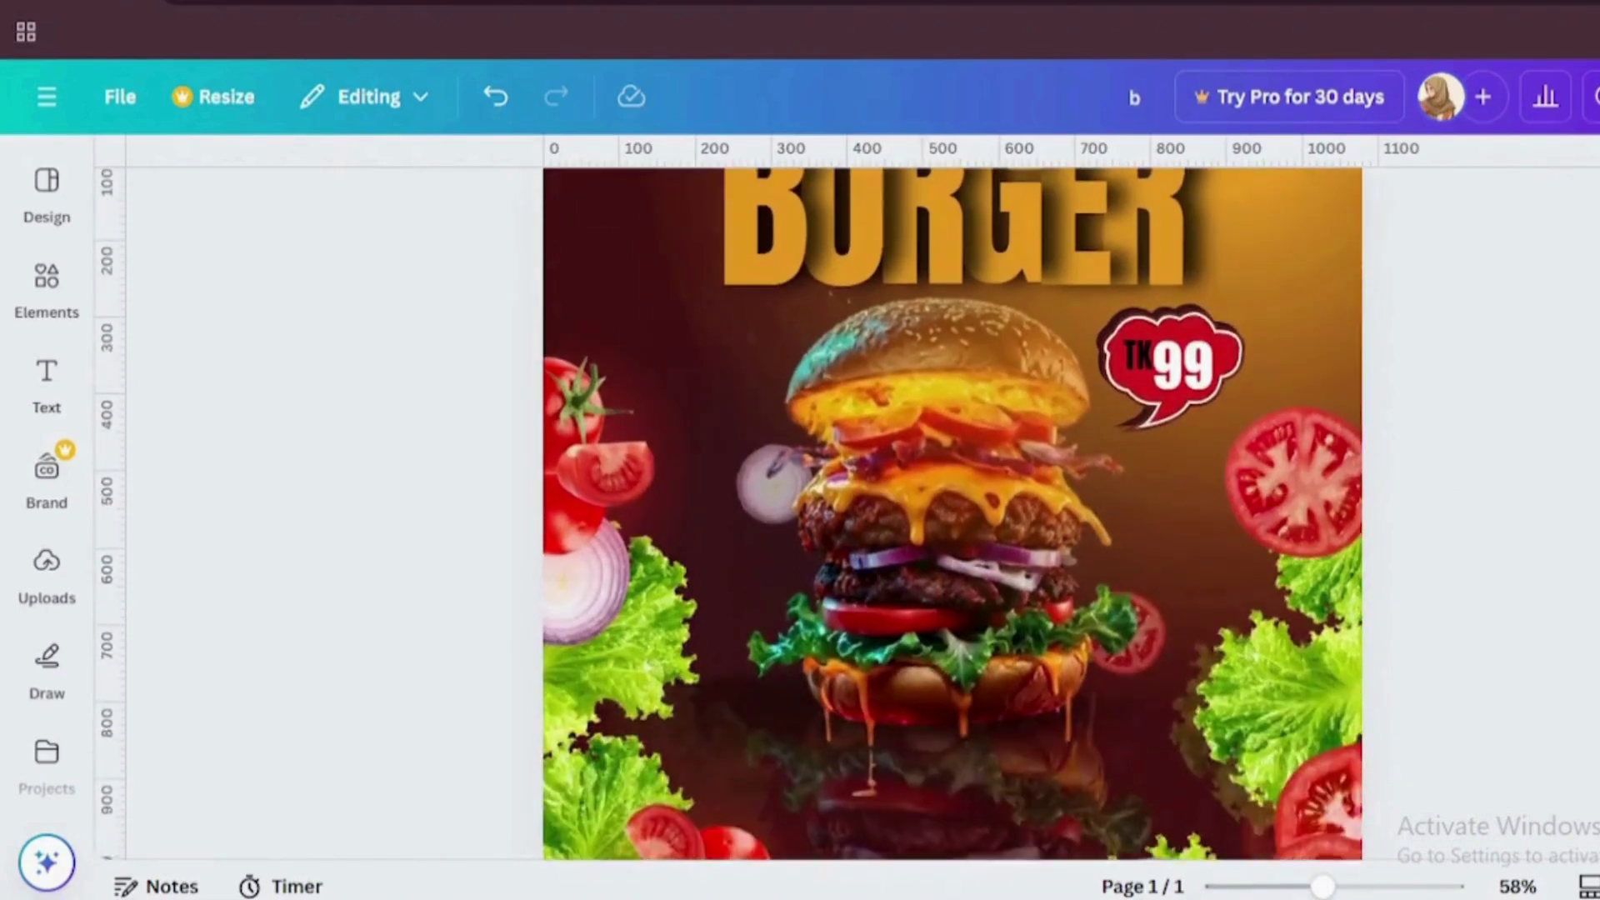
{"action": "scroll", "coordinate": [952, 513], "scroll_direction": "up", "scroll_amount": 1}
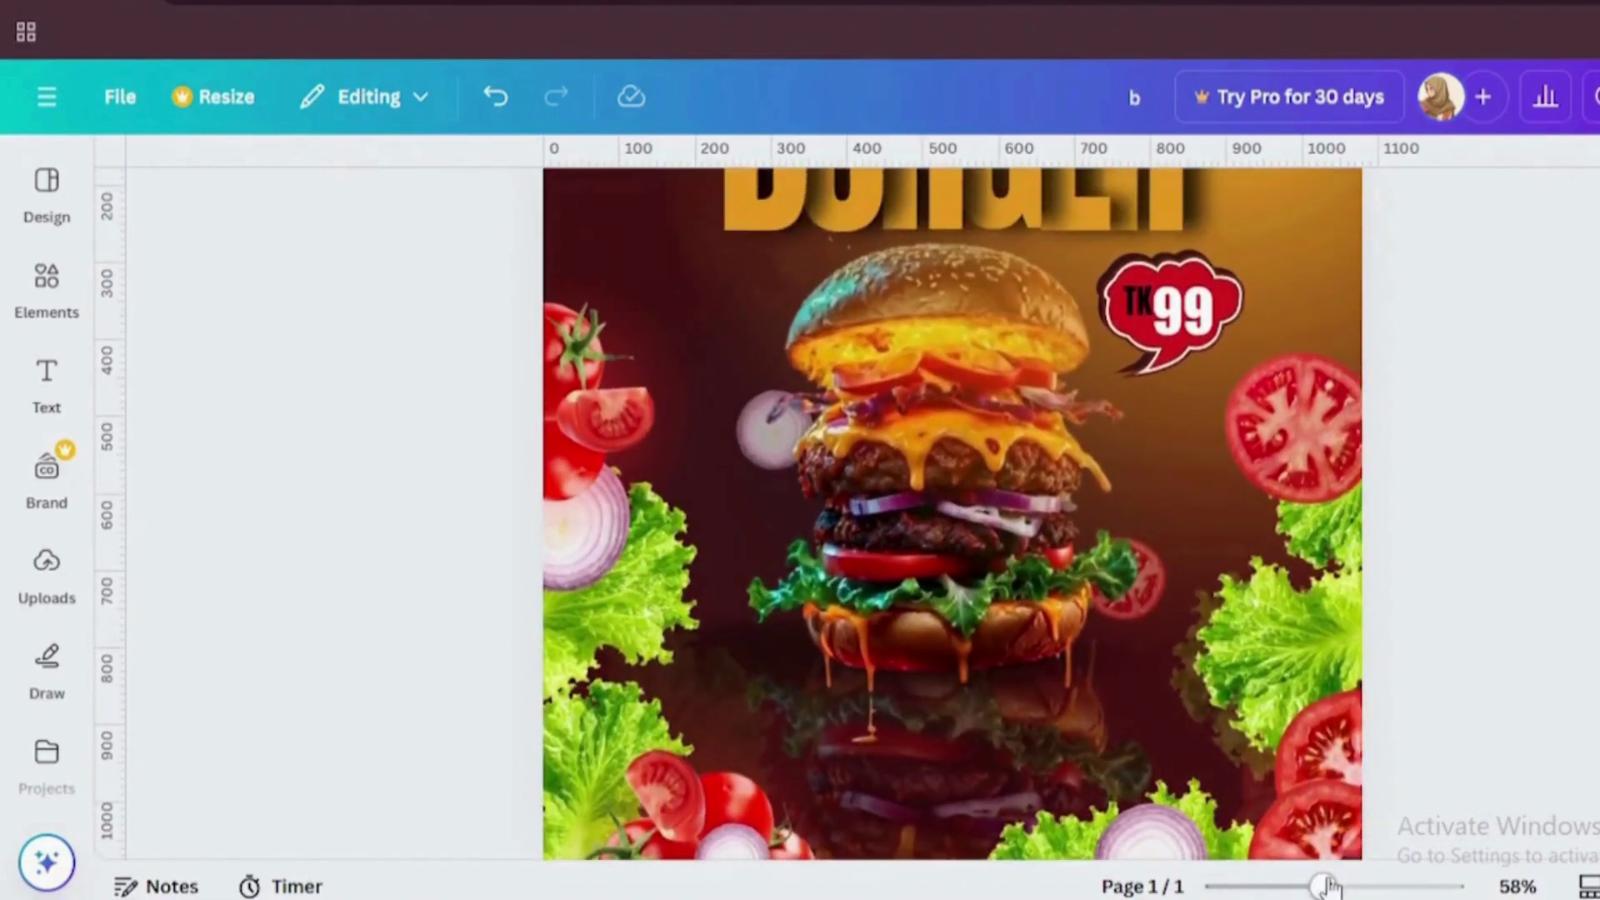
{"action": "left_click_drag", "start_coordinate": [1329, 888], "coordinate": [1309, 889]}
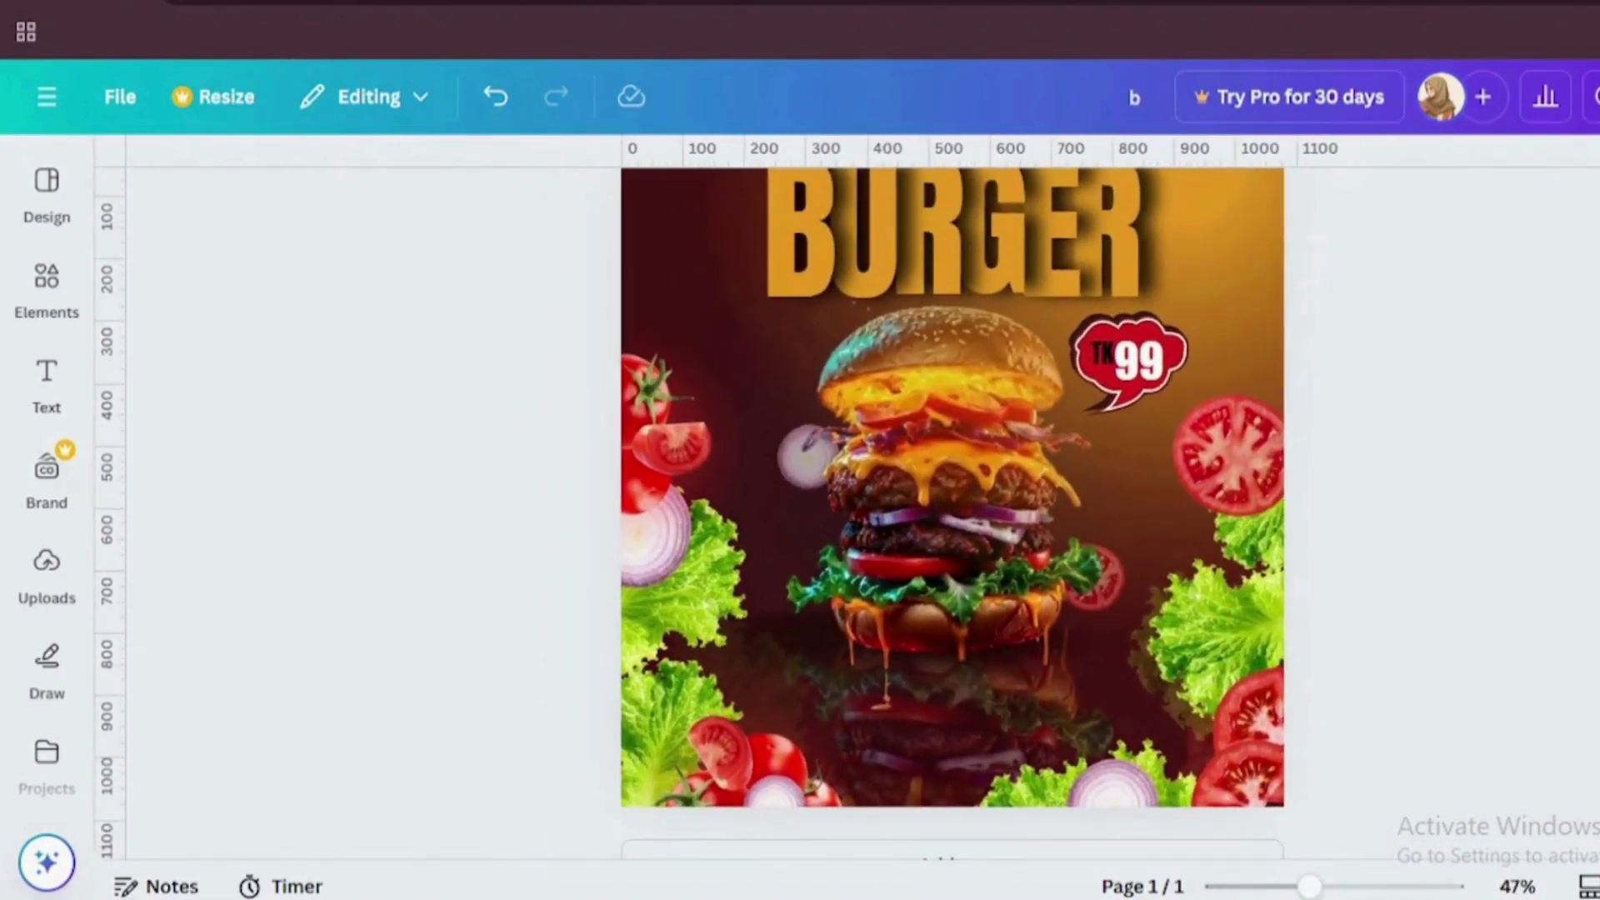
{"action": "scroll", "coordinate": [952, 500], "scroll_direction": "up", "scroll_amount": 1}
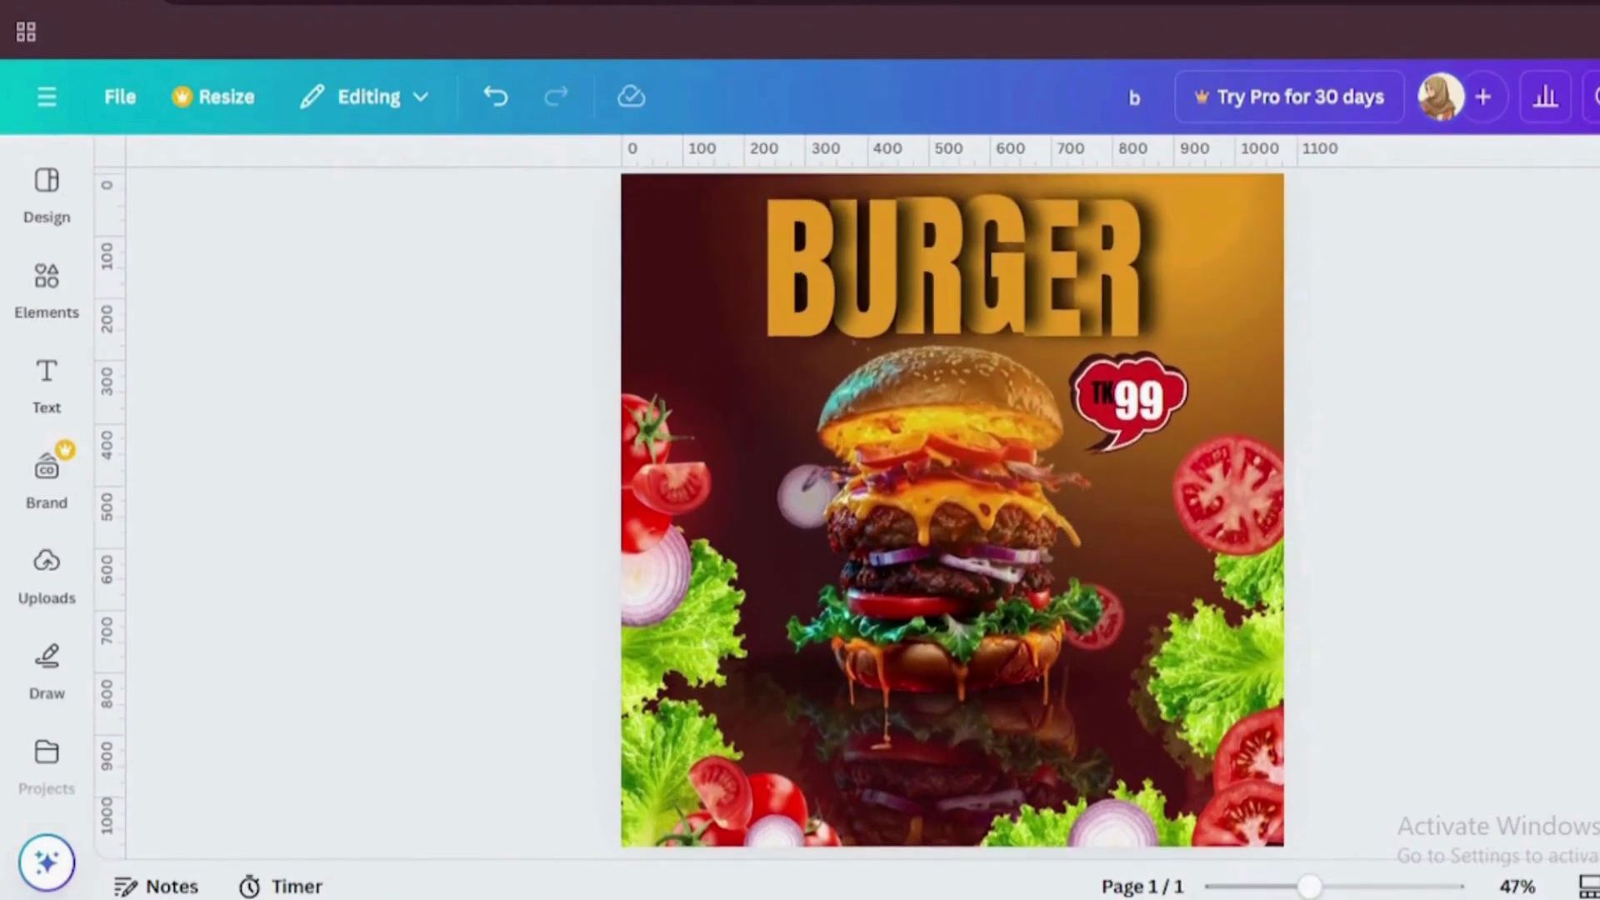